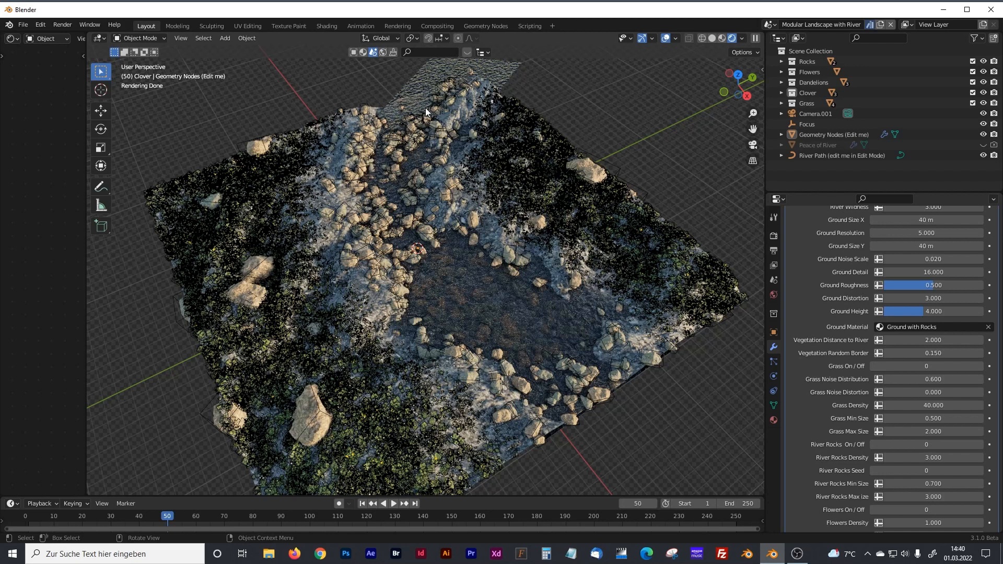
# Step: Reshape the river path in solid view by moving its middle control point about 12 m along Y and shifting its far end point
pyautogui.click(712, 38)
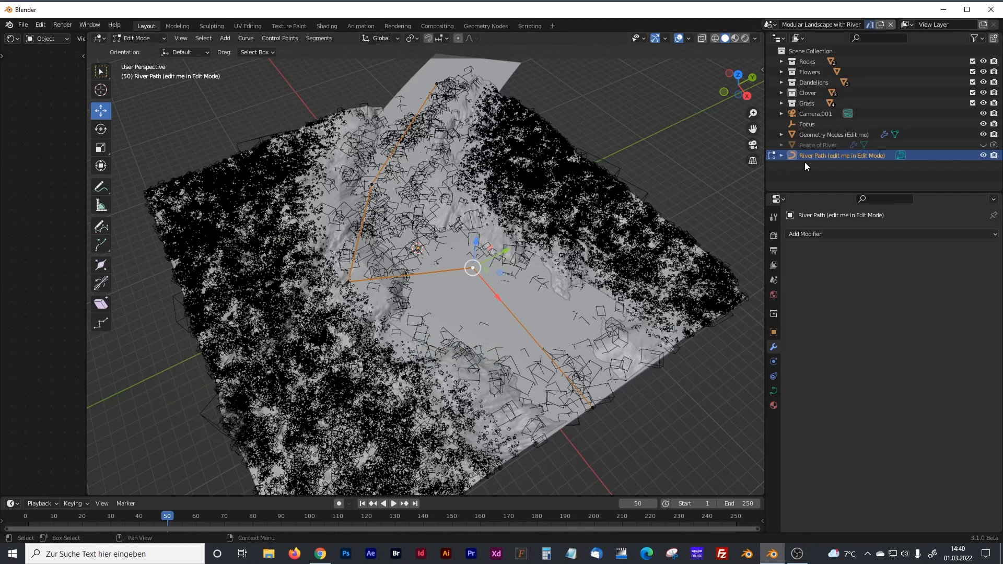
pyautogui.moveTo(506, 251); pyautogui.dragTo(377, 319)
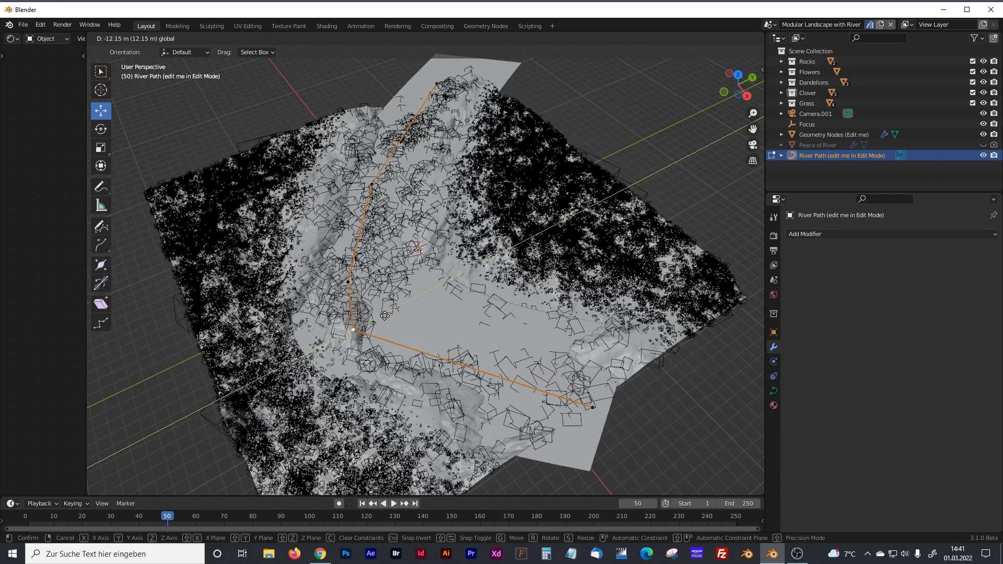
pyautogui.click(458, 84)
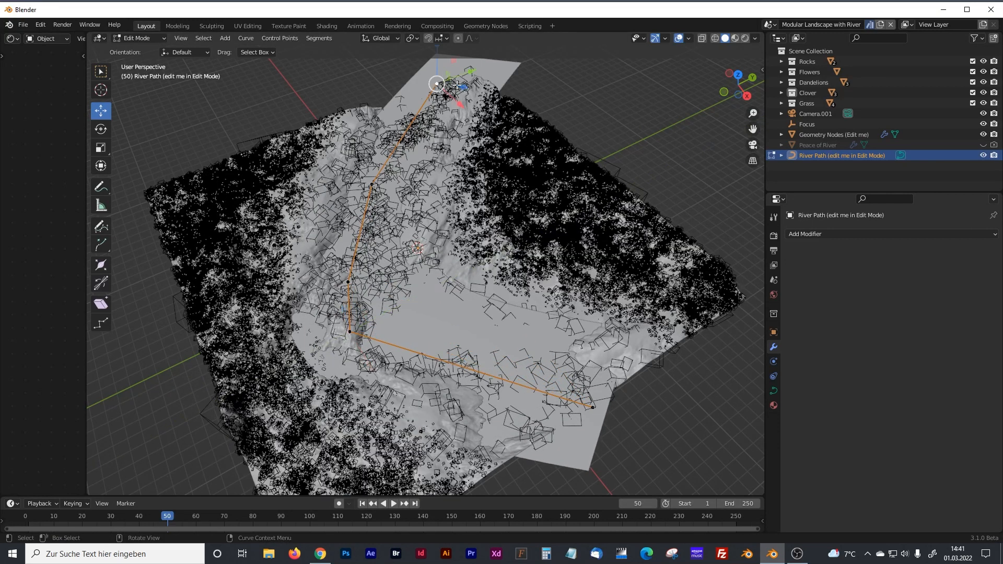
pyautogui.moveTo(466, 73); pyautogui.dragTo(336, 119)
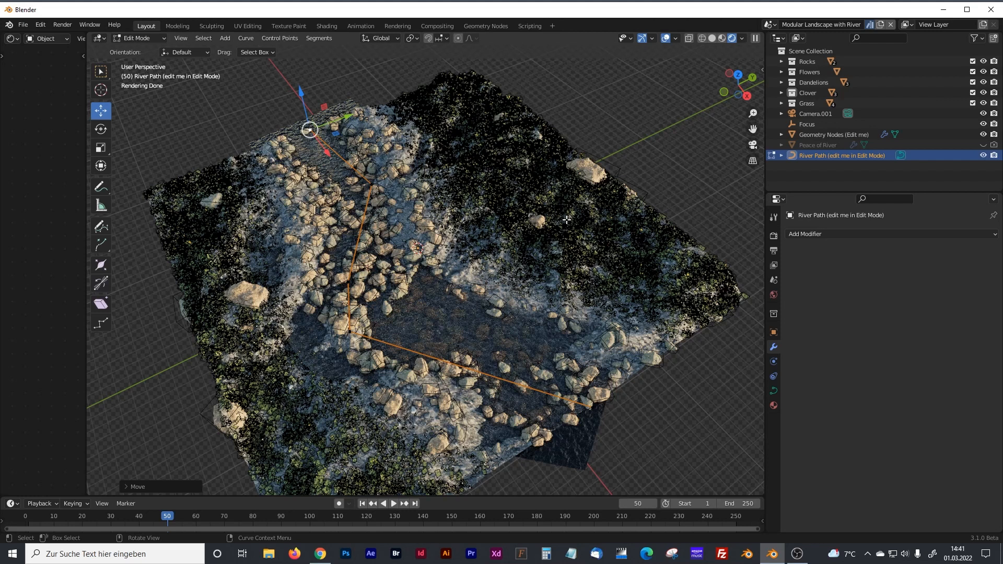
pyautogui.moveTo(572, 226); pyautogui.dragTo(373, 217, button='middle')
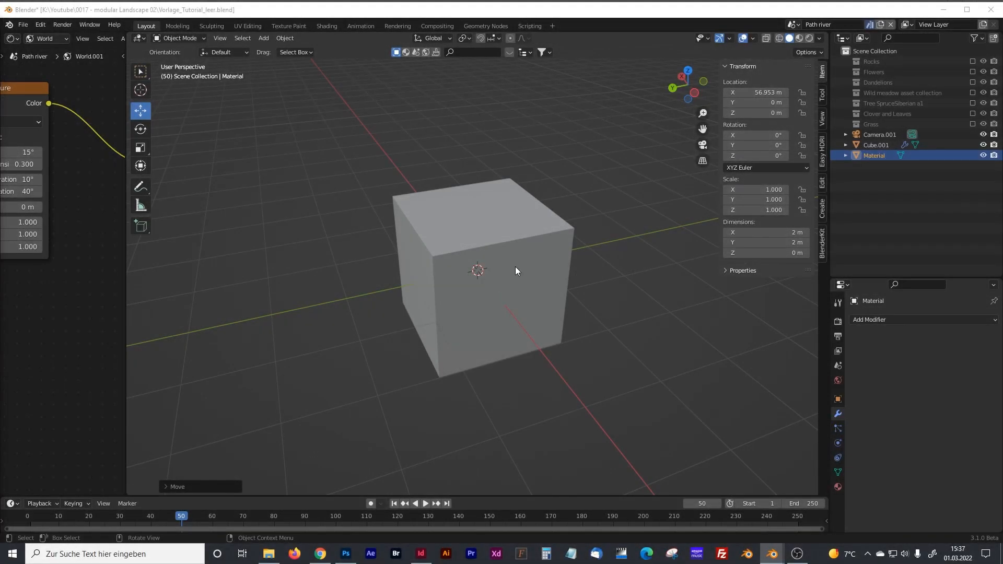
# Step: Create a new geometry node tree for the cube in the Geometry Nodes workspace
pyautogui.click(489, 204)
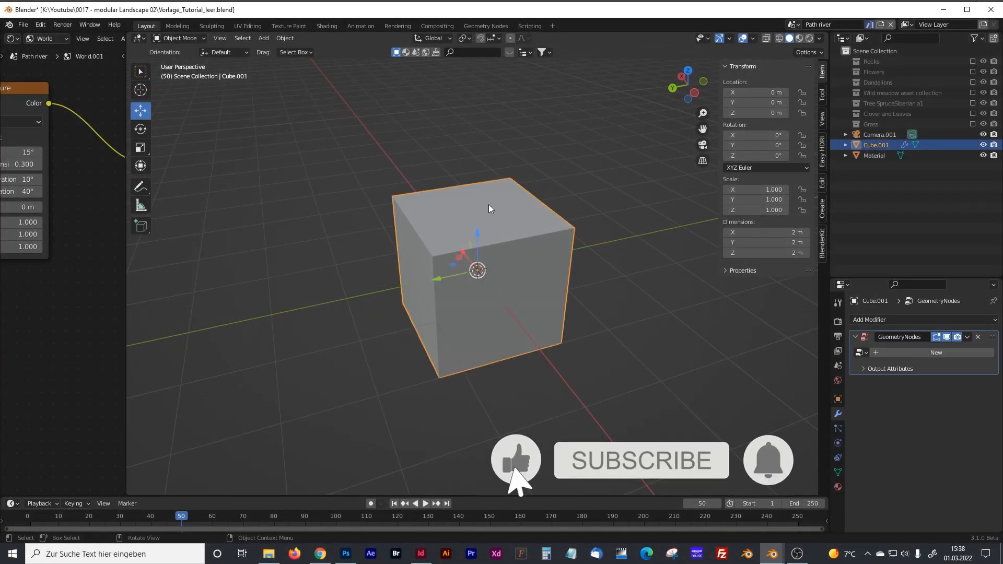
pyautogui.click(478, 27)
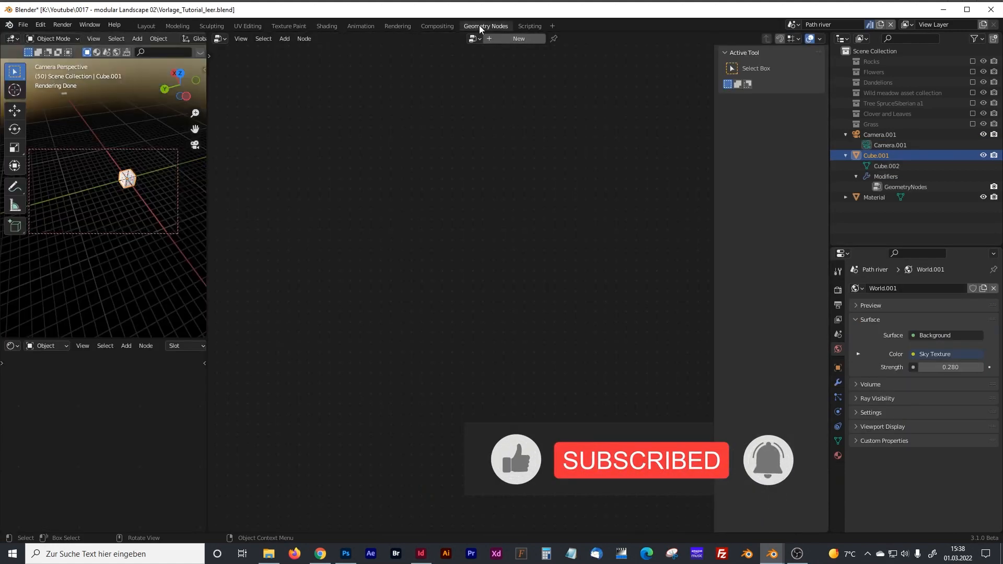
pyautogui.click(515, 39)
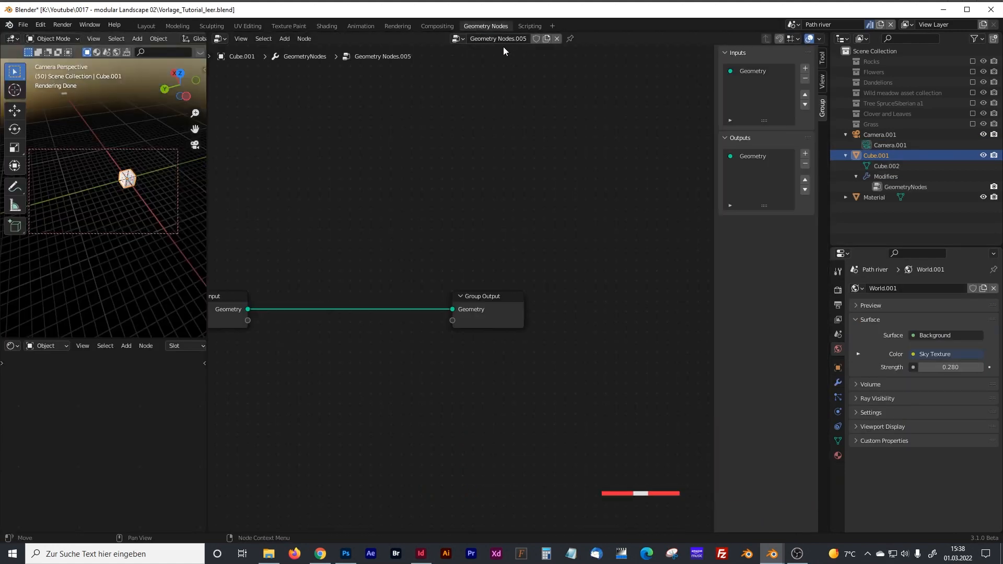
# Step: Cut the link between Group Input and Group Output and move the Group Input node out of the way
pyautogui.press('Home')
pyautogui.keyDown('ctrl'); pyautogui.moveTo(462, 218); pyautogui.dragTo(488, 337, button='right'); pyautogui.keyUp('ctrl')
pyautogui.scroll(-3, 448, 236)
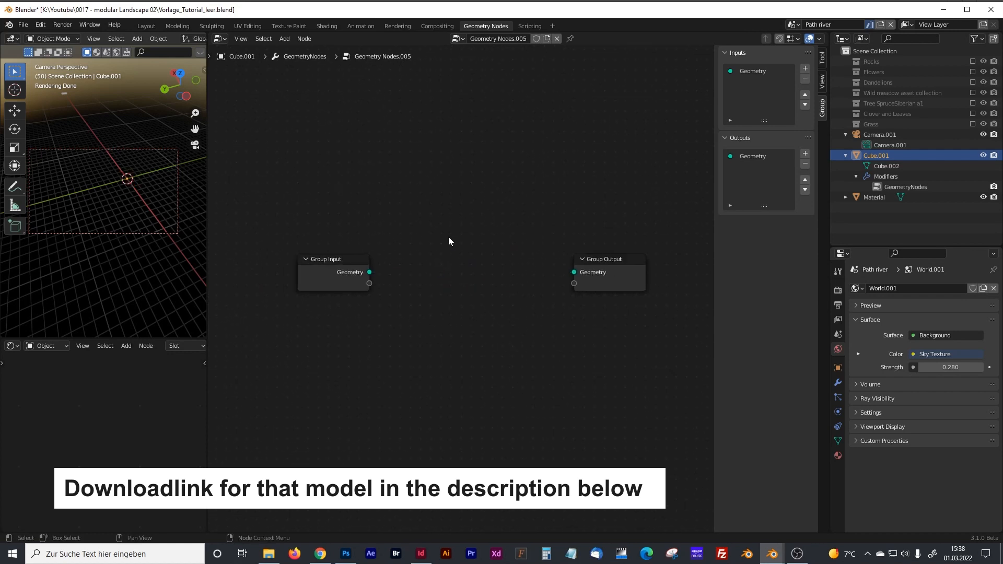
pyautogui.moveTo(420, 271); pyautogui.dragTo(249, 236)
pyautogui.scroll(1, 423, 263)
pyautogui.scroll(2, 423, 262)
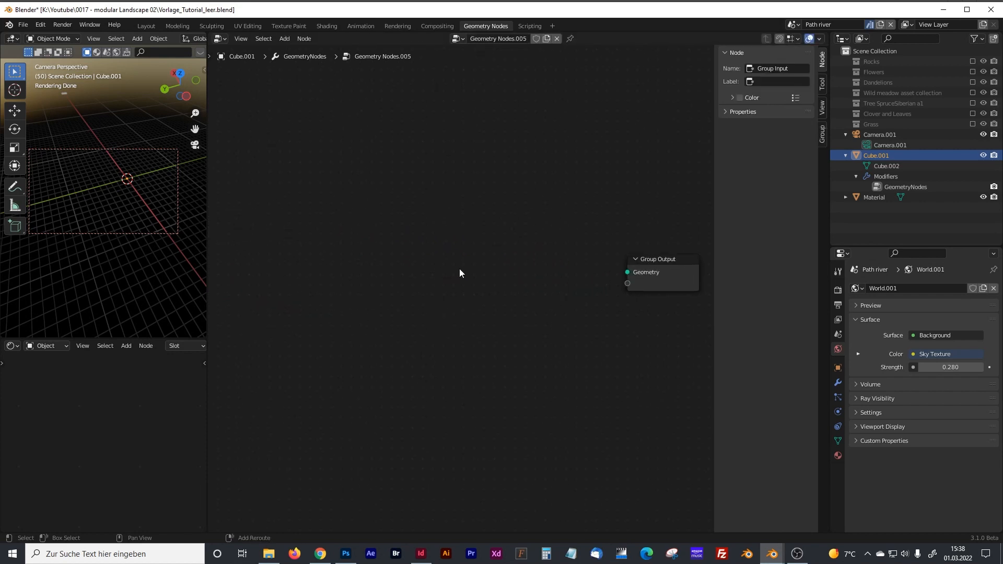
# Step: Add a Grid mesh primitive node before the Group Output
pyautogui.hotkey('shift', 'a')
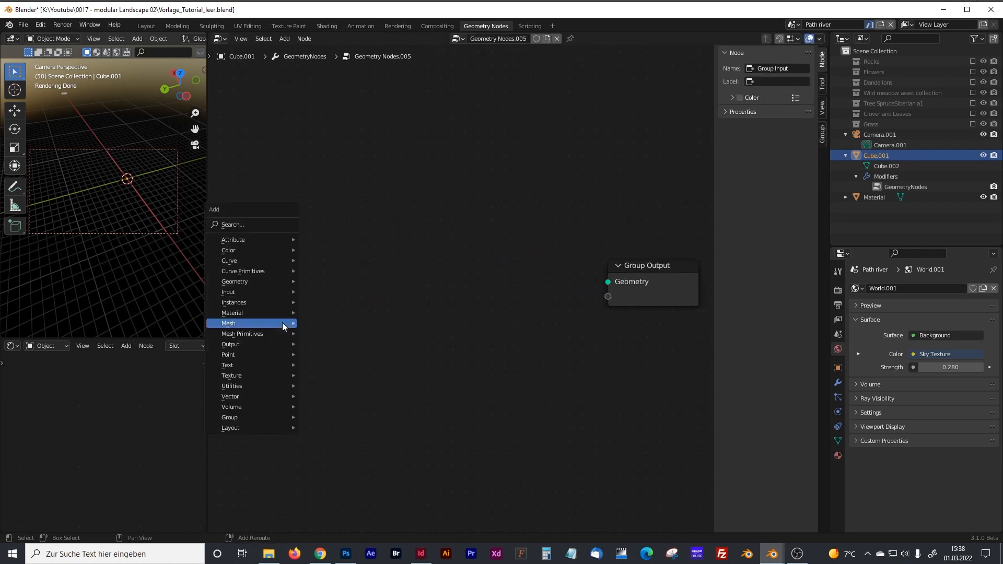
pyautogui.click(251, 225)
pyautogui.write('grid')
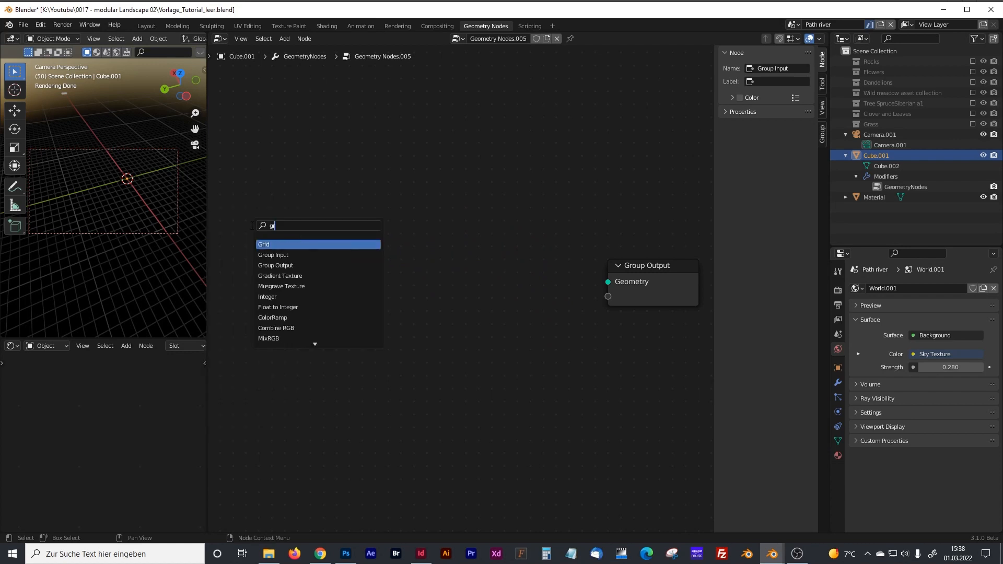
pyautogui.press('Return')
pyautogui.click(300, 279)
# Step: Set the Grid's Size X and Size Y to 25 m and its Vertices X and Vertices Y to 150
pyautogui.click(351, 295)
pyautogui.write('2')
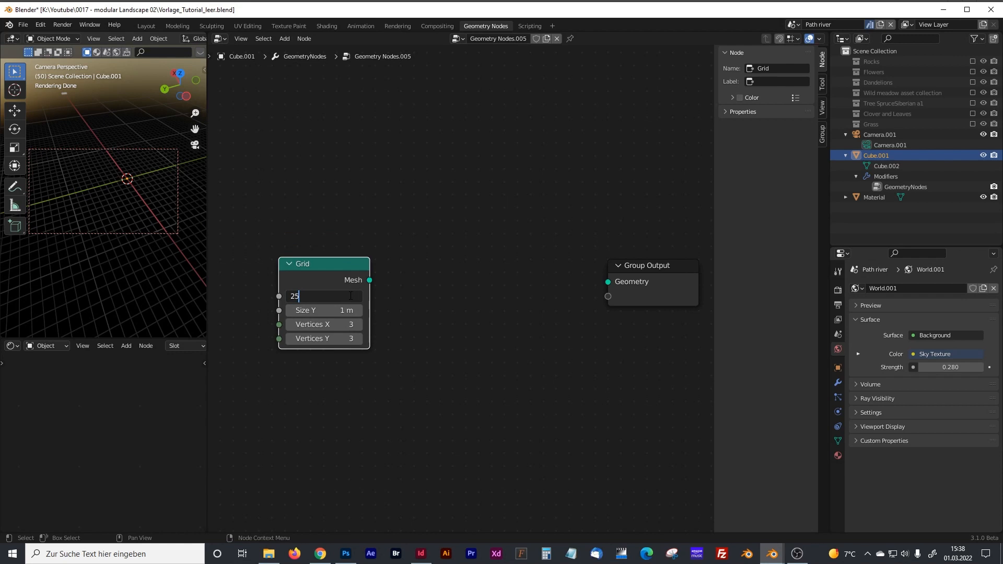
pyautogui.write('5')
pyautogui.press('Tab')
pyautogui.write('25')
pyautogui.press('Tab')
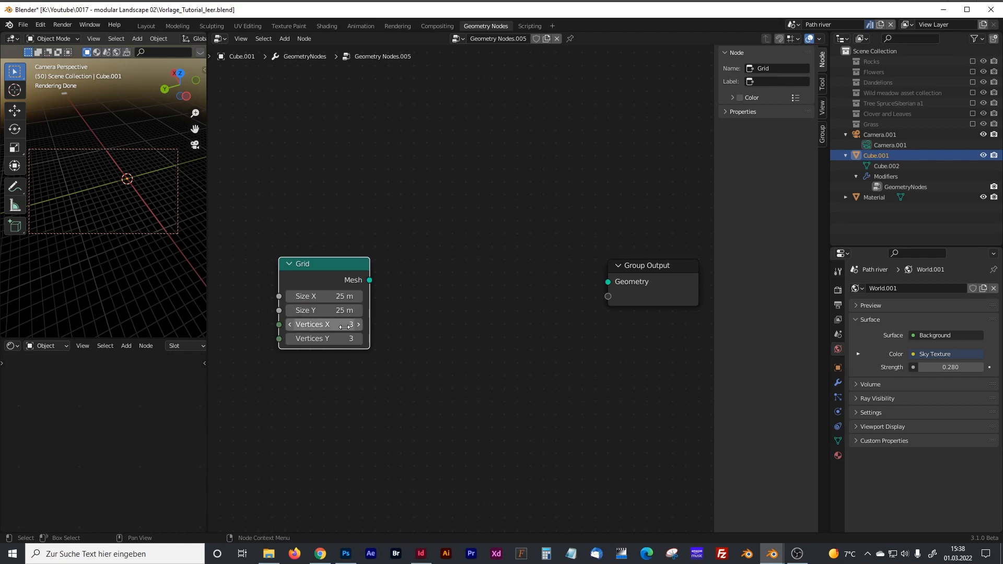
pyautogui.write('15')
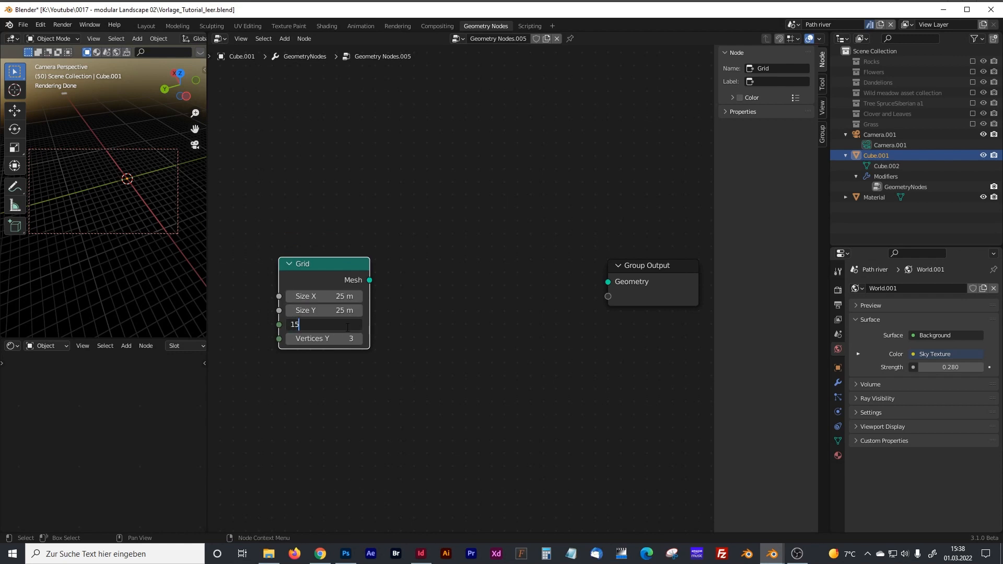
pyautogui.write('0')
pyautogui.press('Tab')
pyautogui.write('150')
pyautogui.press('Return')
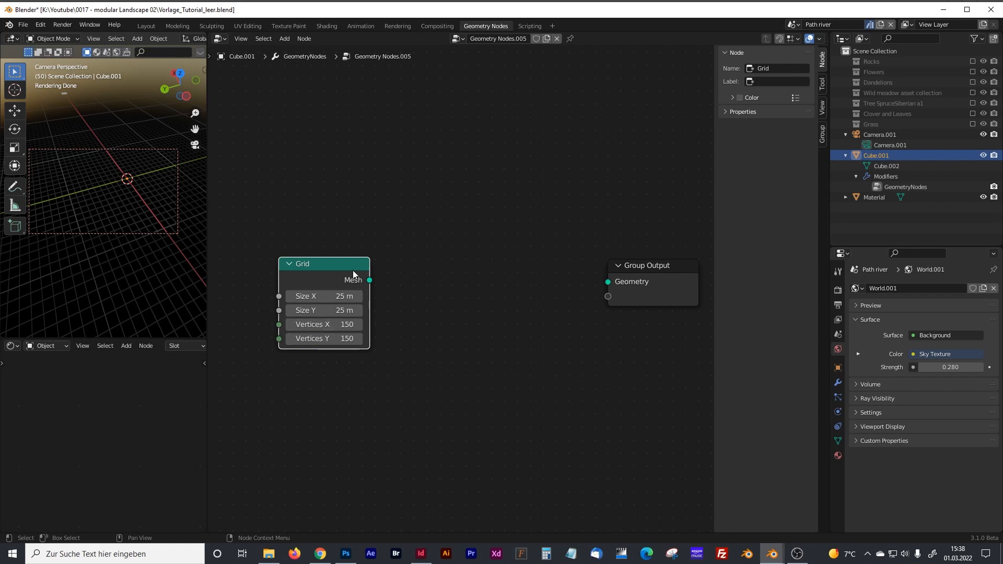
# Step: Add a Subdivide Mesh node between the Grid and Group Output nodes and space the nodes apart
pyautogui.moveTo(353, 274); pyautogui.dragTo(342, 262)
pyautogui.hotkey('shift', 'a')
pyautogui.click(387, 280)
pyautogui.write('sub')
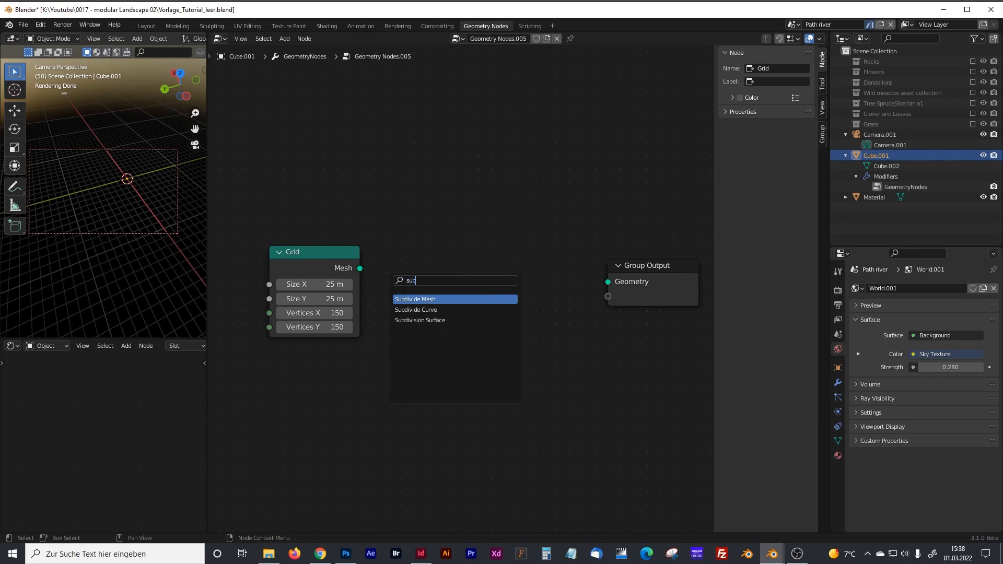
pyautogui.click(415, 298)
pyautogui.click(431, 282)
pyautogui.moveTo(346, 258); pyautogui.dragTo(328, 260)
pyautogui.moveTo(424, 262); pyautogui.dragTo(417, 268)
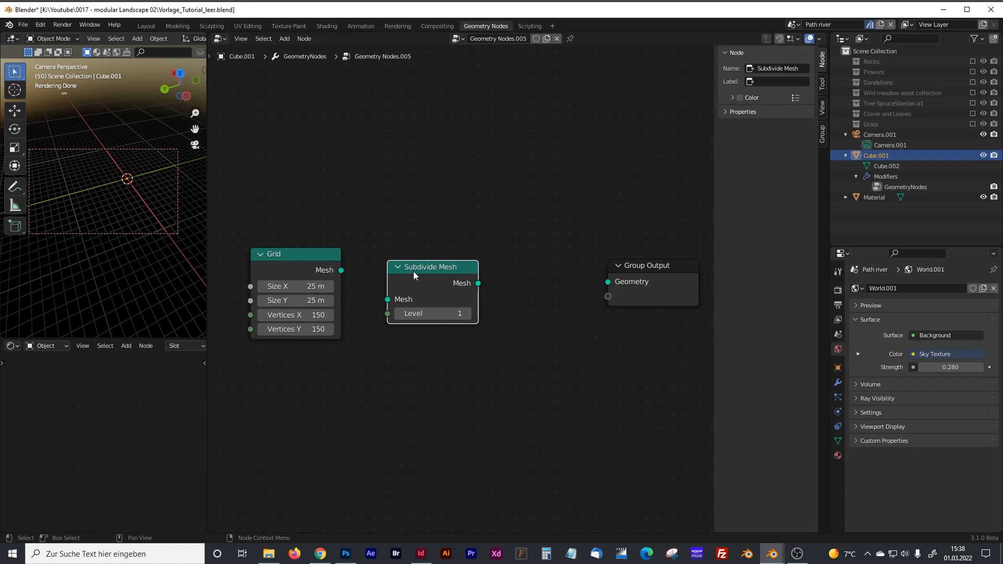
# Step: Connect the Grid's mesh to Subdivide Mesh and the subdivided mesh to the Group Output's geometry
pyautogui.moveTo(342, 270); pyautogui.dragTo(387, 299)
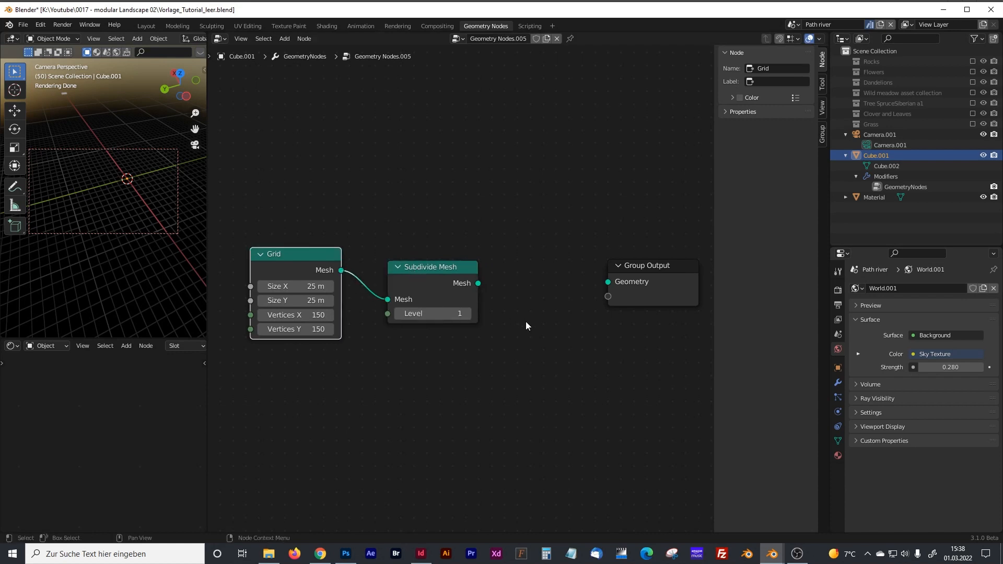
pyautogui.scroll(-1, 525, 325)
pyautogui.moveTo(474, 285); pyautogui.dragTo(577, 284)
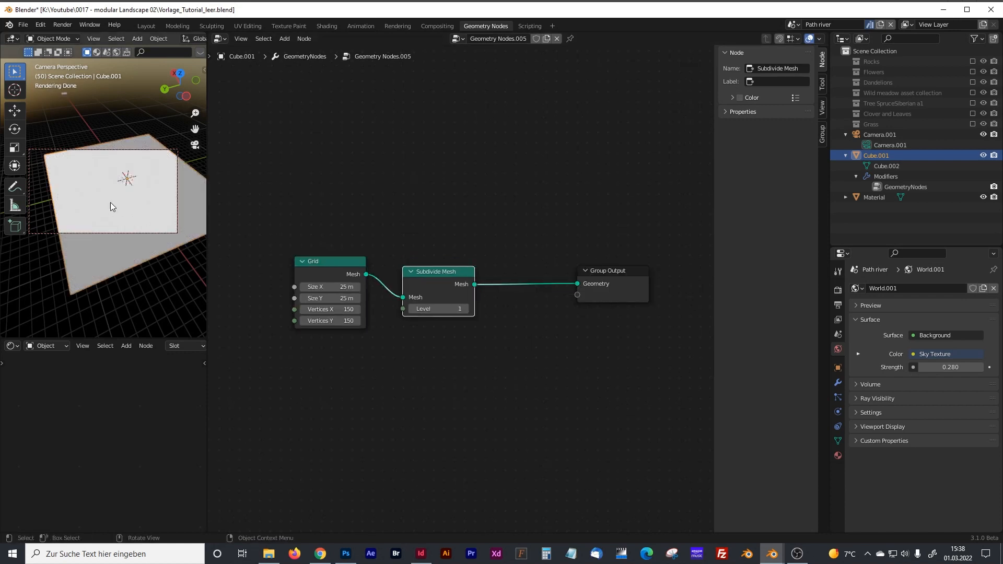
# Step: Move the Group Output farther away, insert a Set Material node after Subdivide Mesh, and hide the node editor's sidebar
pyautogui.scroll(-2, 525, 231)
pyautogui.moveTo(517, 277); pyautogui.dragTo(660, 277)
pyautogui.scroll(2, 502, 358)
pyautogui.hotkey('shift', 'a')
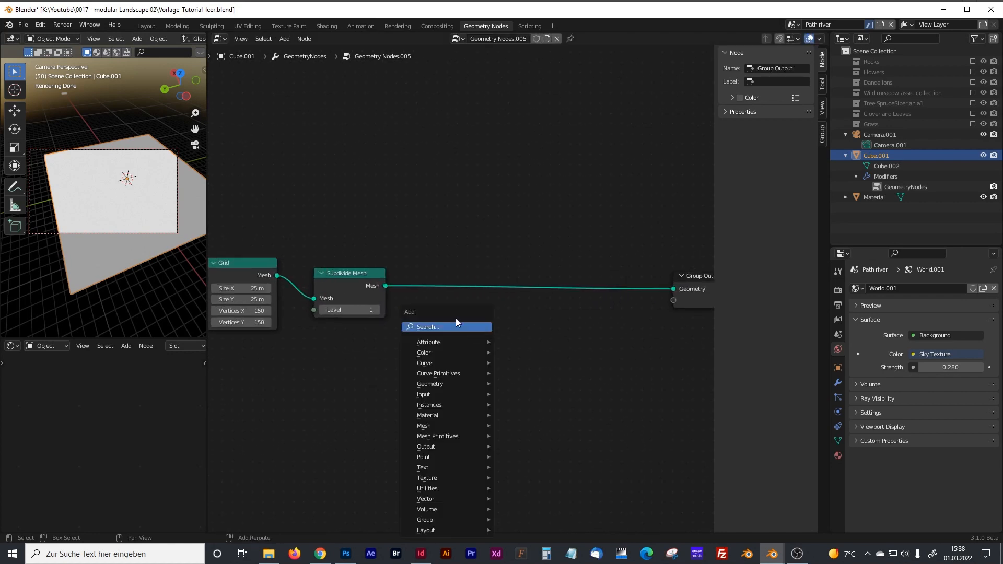
pyautogui.click(459, 324)
pyautogui.write('set')
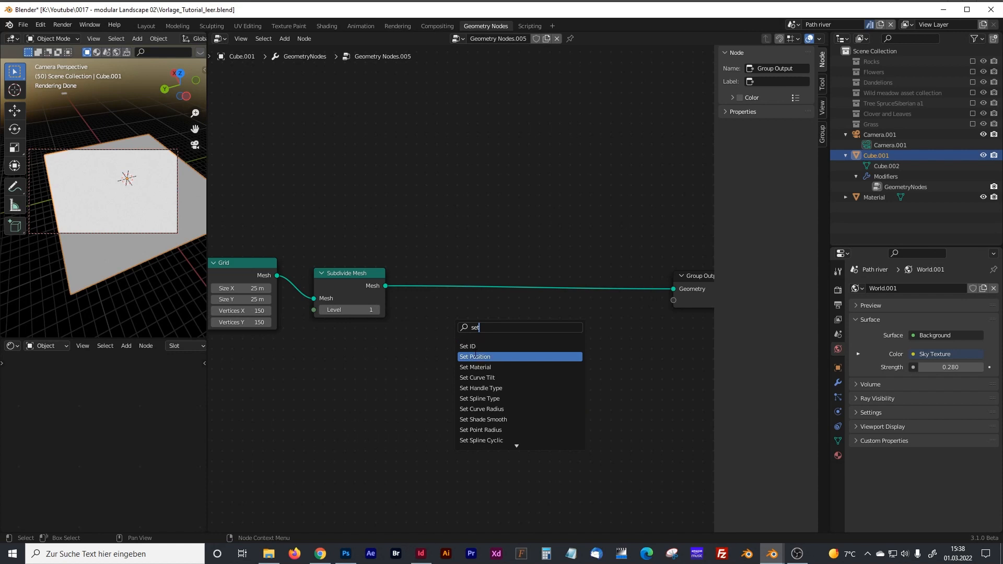
pyautogui.click(475, 367)
pyautogui.click(449, 303)
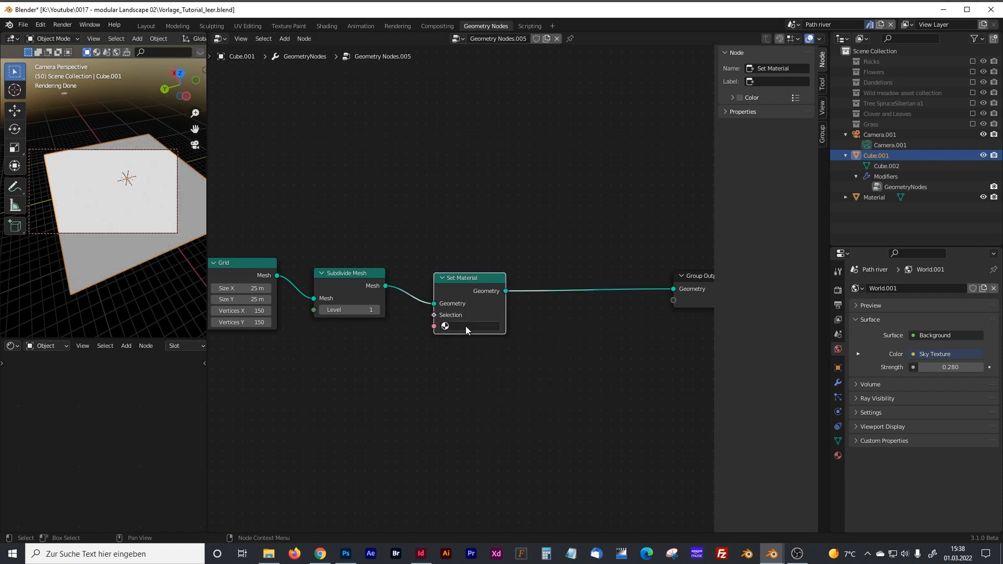
pyautogui.press('n')
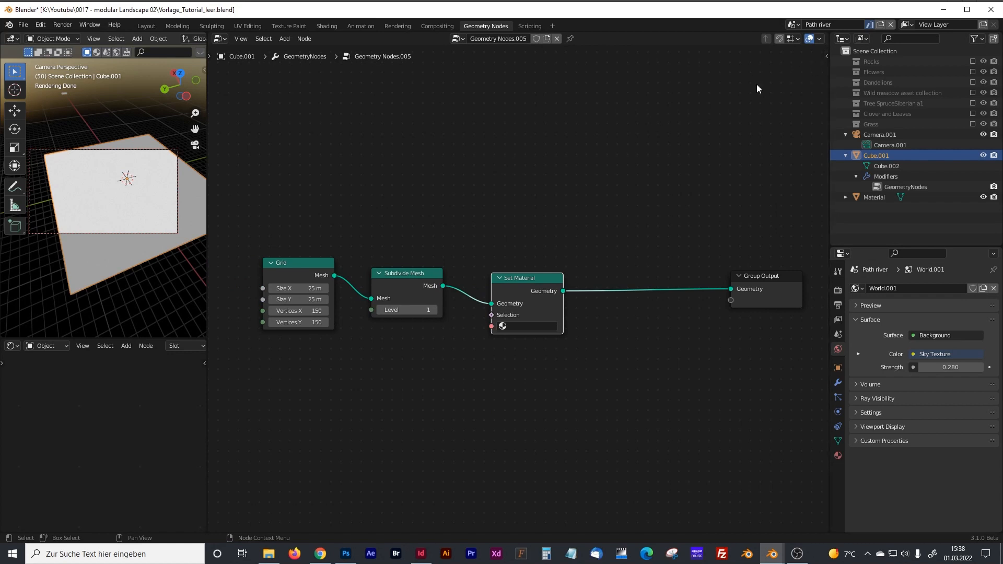
# Step: Search the BlenderKit materials for "Ground" in the Layout workspace and browse the results
pyautogui.click(146, 26)
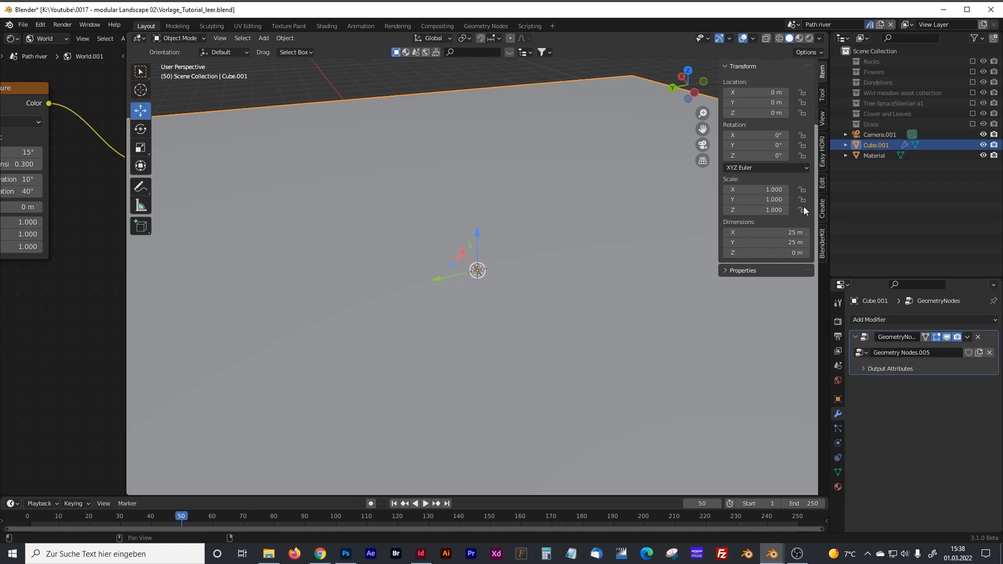
pyautogui.click(821, 240)
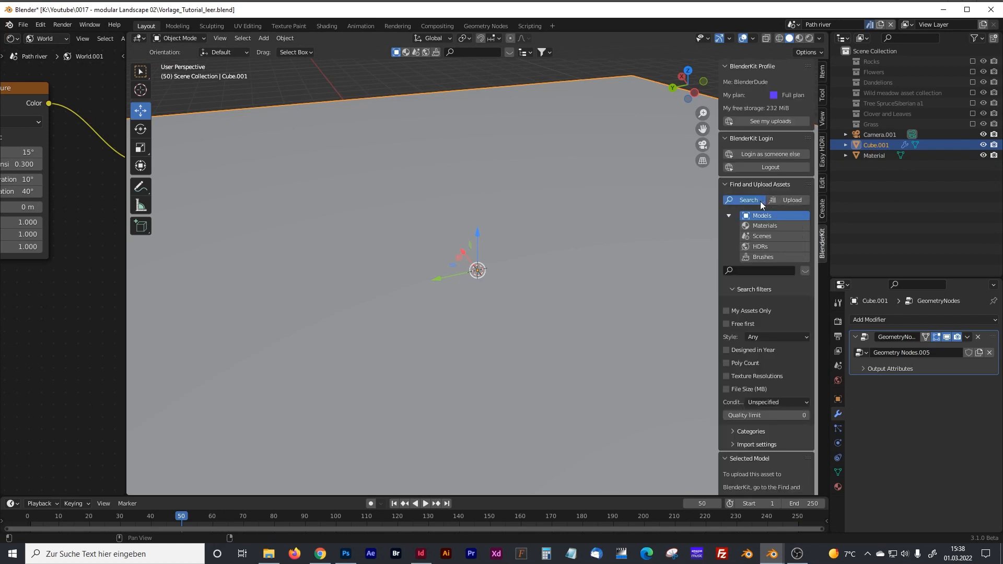
pyautogui.click(764, 226)
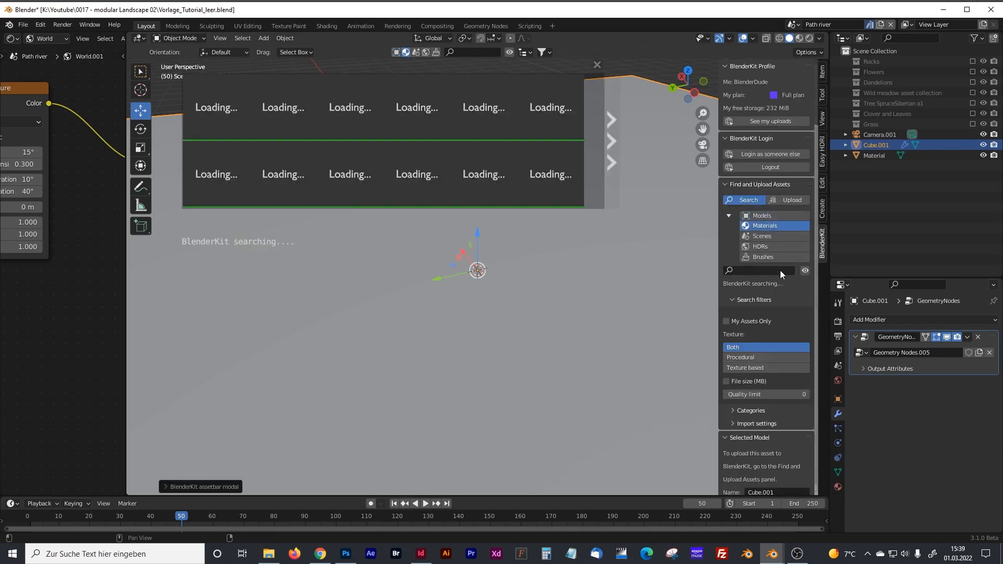
pyautogui.click(781, 270)
pyautogui.write('Ground')
pyautogui.press('Return')
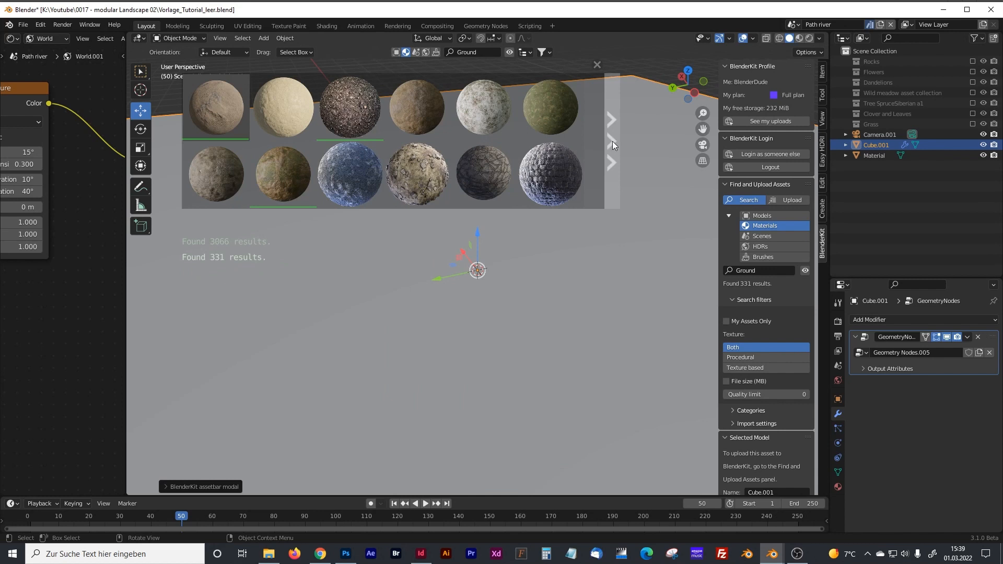
pyautogui.click(612, 141)
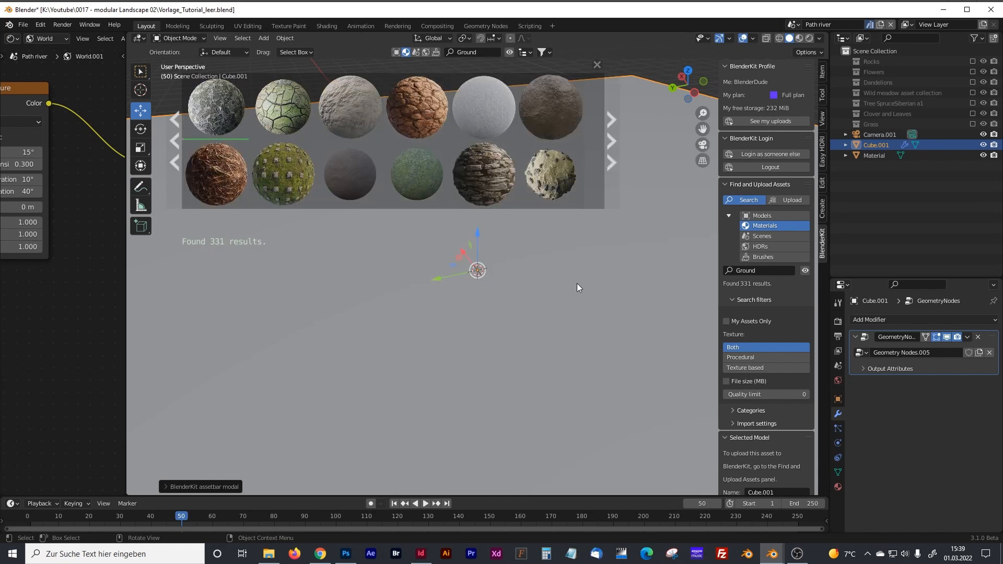
# Step: Assign the Ground with Rocks material in the Set Material node and inspect the textured ground up close
pyautogui.click(484, 26)
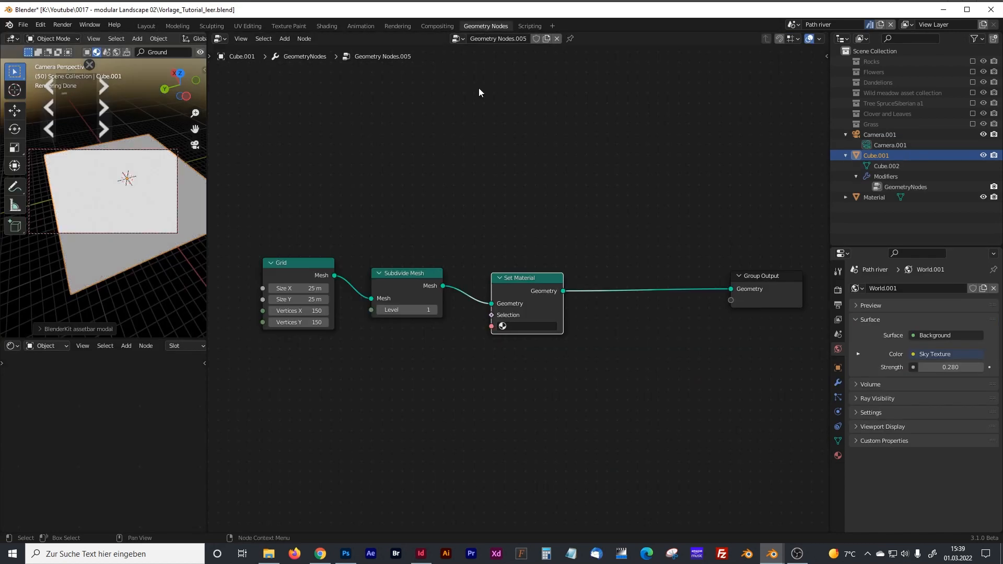
pyautogui.click(527, 326)
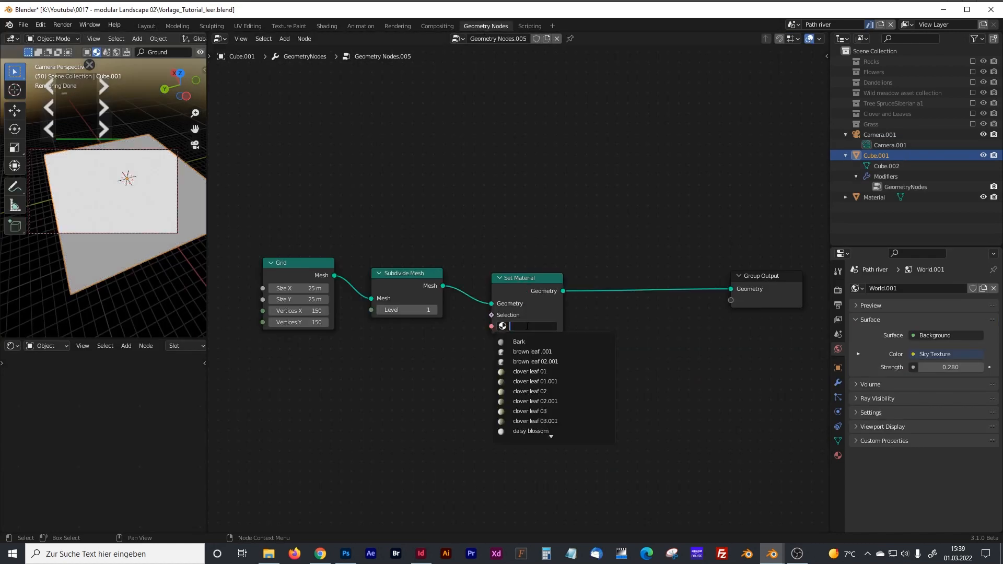
pyautogui.write('groun')
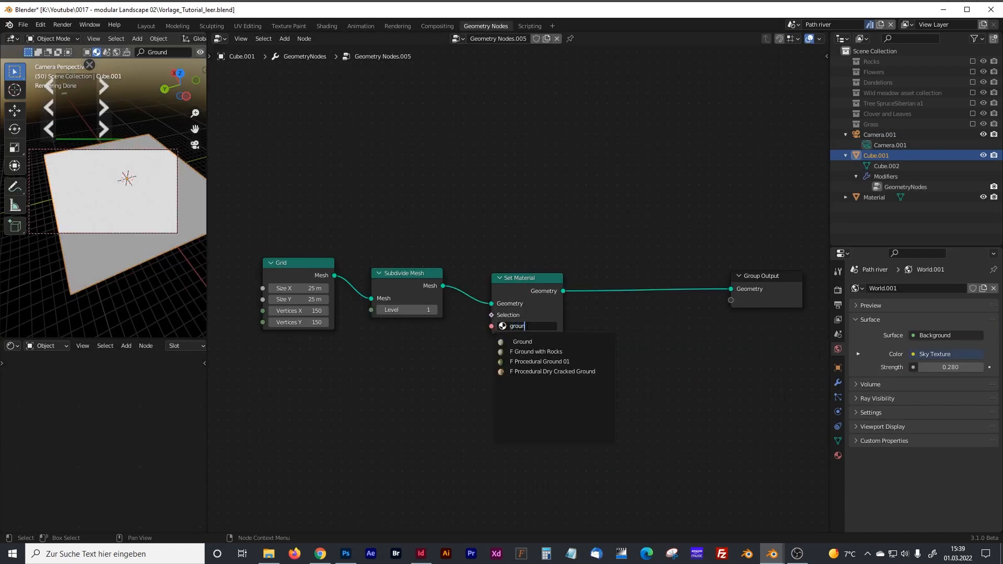
pyautogui.write('d')
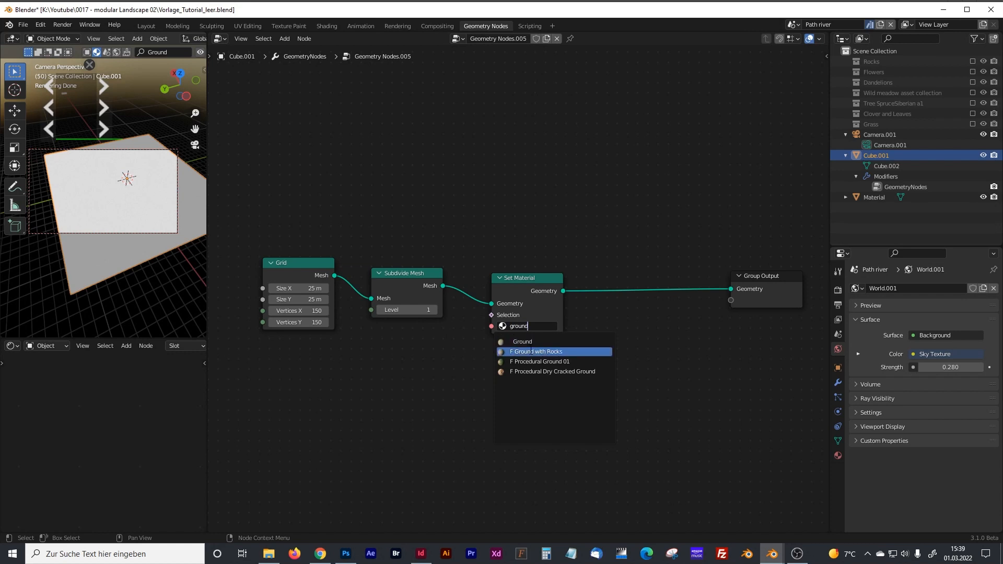
pyautogui.click(529, 351)
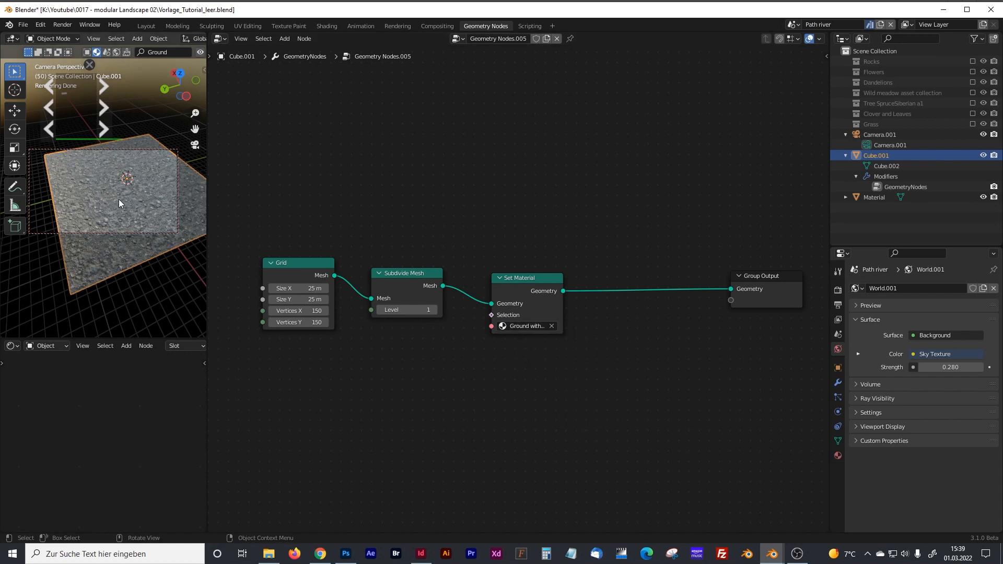
pyautogui.scroll(8, 118, 199)
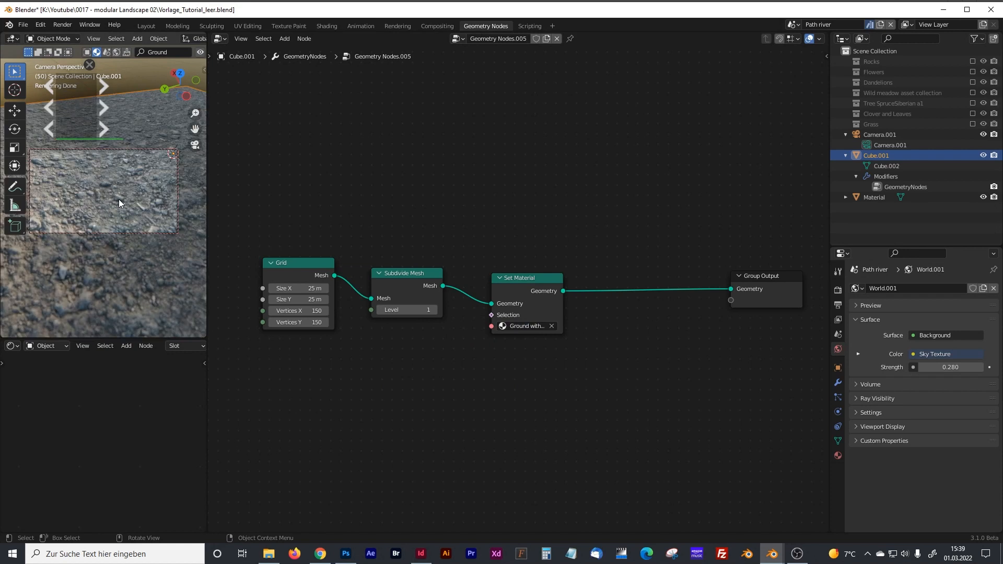
# Step: Move the Group Output farther from Set Material, widen the node editor, and switch the 3D viewport to solid shading
pyautogui.scroll(-3, 119, 201)
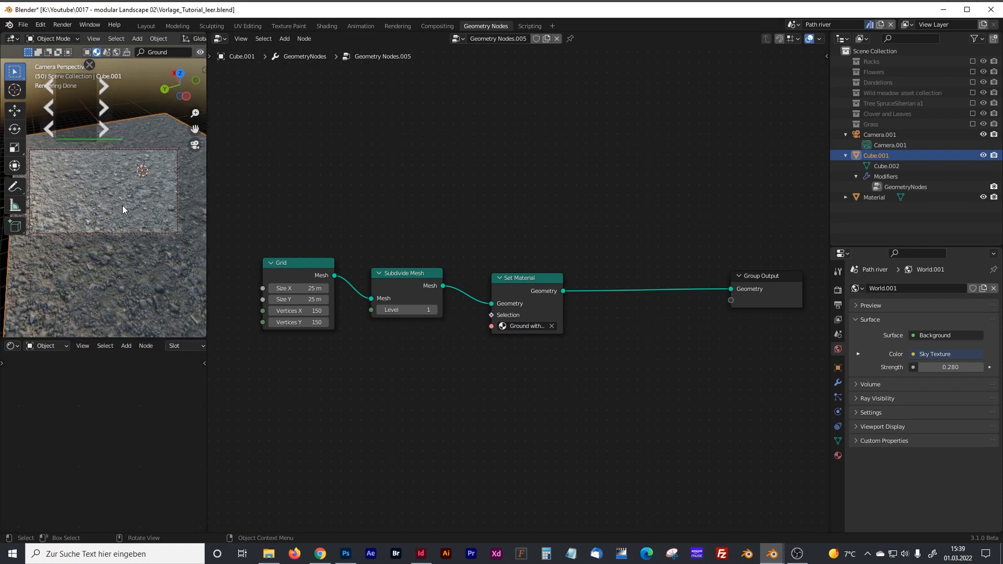
pyautogui.scroll(-4, 122, 206)
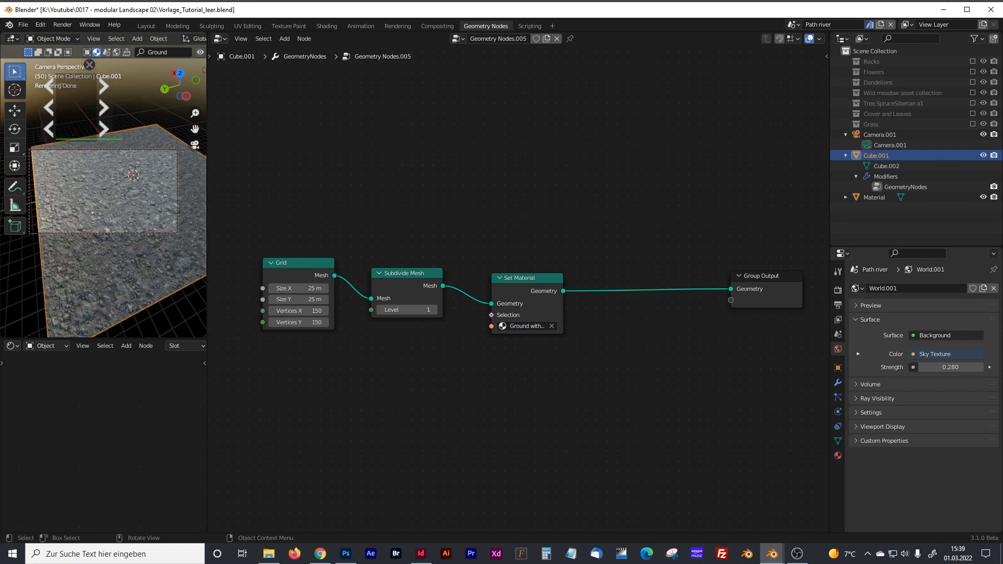
pyautogui.scroll(-1, 642, 228)
pyautogui.moveTo(613, 233); pyautogui.dragTo(443, 206, button='middle')
pyautogui.moveTo(571, 252); pyautogui.dragTo(779, 259)
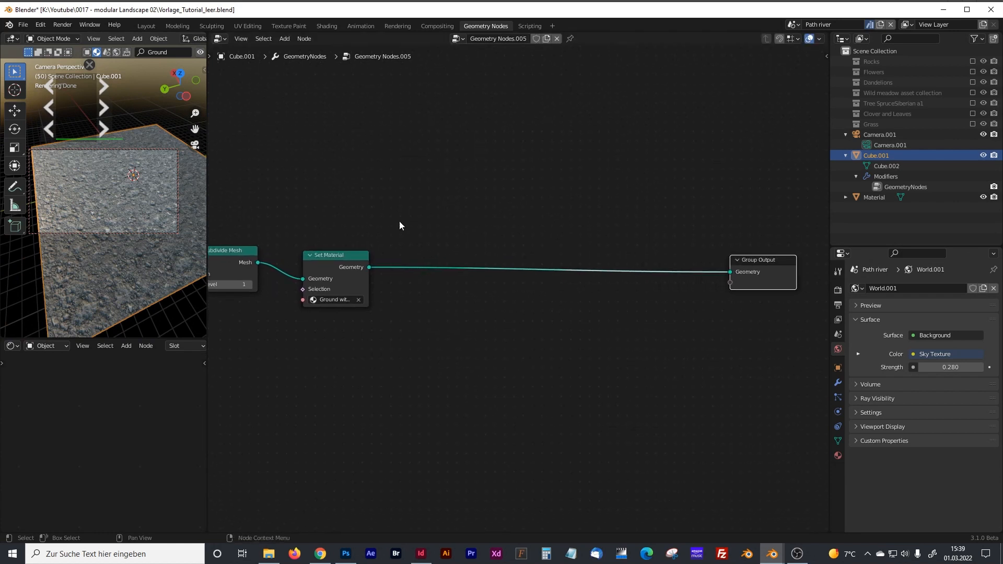
pyautogui.moveTo(294, 171); pyautogui.dragTo(365, 169, button='middle')
pyautogui.moveTo(208, 108)
pyautogui.mouseDown()
pyautogui.moveTo(451, 104)
pyautogui.moveTo(284, 86)
pyautogui.moveTo(154, 90)
pyautogui.mouseUp()
pyautogui.click(404, 39)
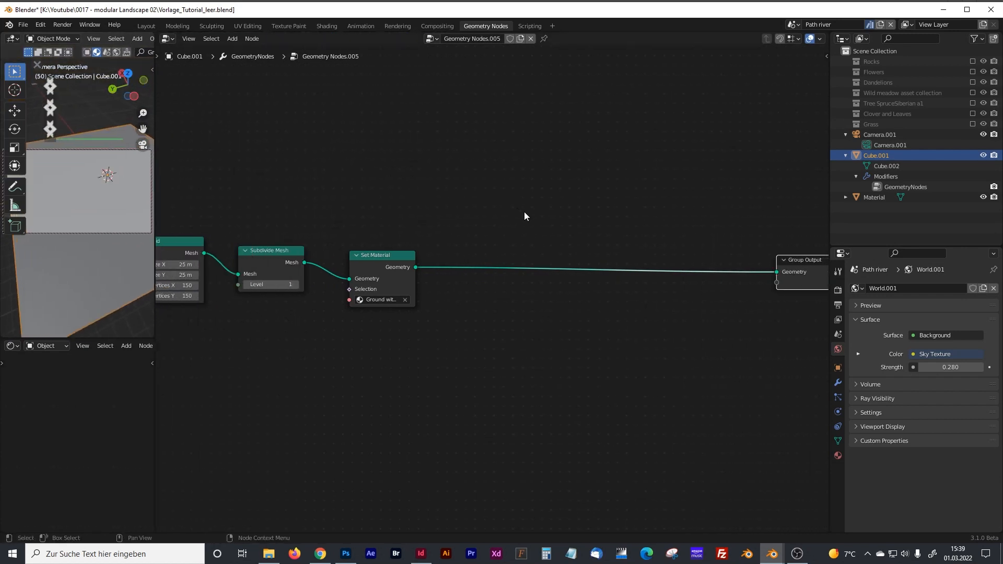
# Step: Insert a Set Position node between Set Material and the Group Output, and shift the Group Output slightly farther away
pyautogui.moveTo(532, 304); pyautogui.dragTo(448, 268, button='middle')
pyautogui.hotkey('shift', 'a')
pyautogui.click(412, 290)
pyautogui.write('set')
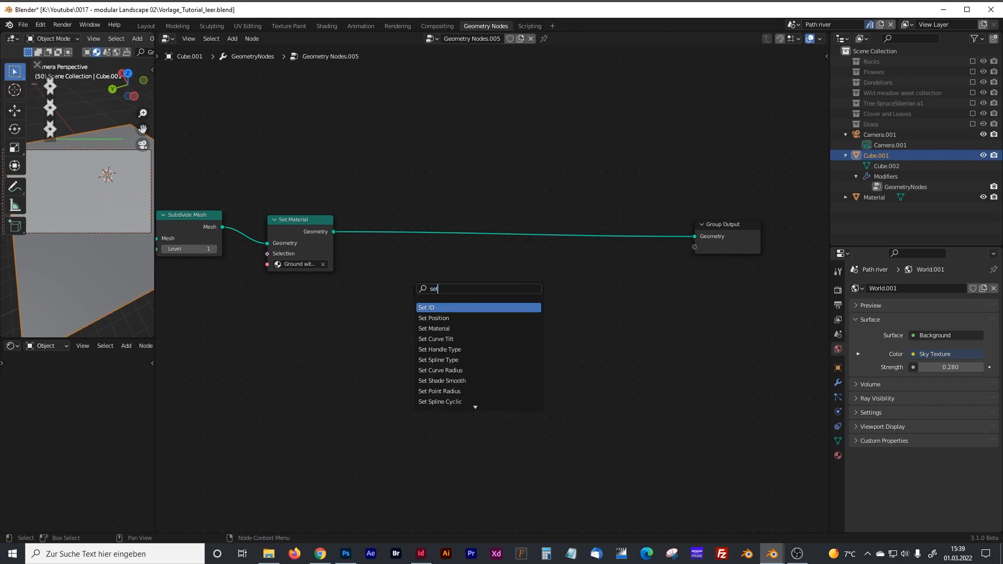
pyautogui.click(439, 318)
pyautogui.click(413, 243)
pyautogui.moveTo(533, 307); pyautogui.dragTo(437, 303, button='middle')
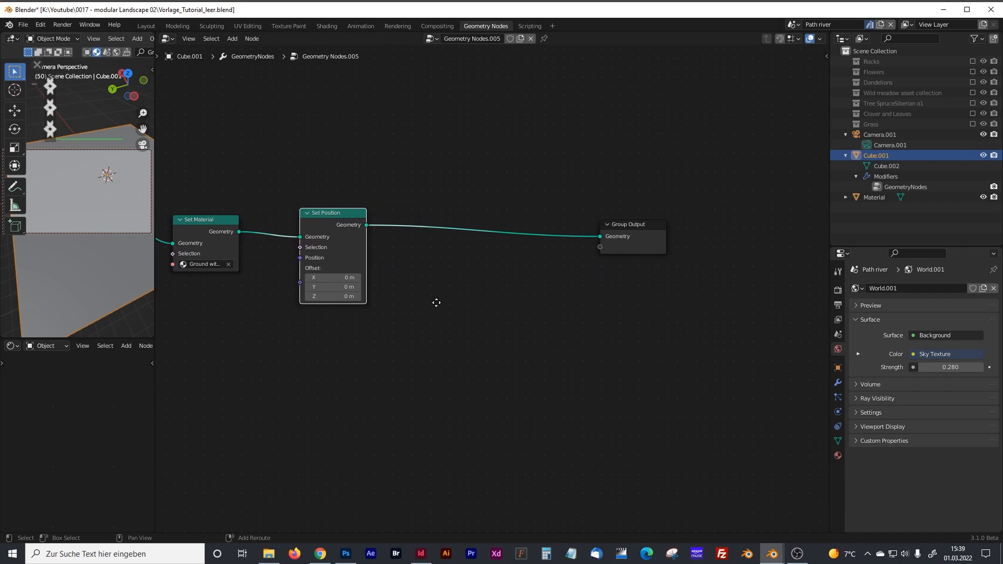
pyautogui.moveTo(645, 226); pyautogui.dragTo(665, 225)
# Step: Widen the 3D viewport and close the BlenderKit asset bar
pyautogui.moveTo(410, 321); pyautogui.dragTo(517, 327, button='middle')
pyautogui.moveTo(336, 342); pyautogui.dragTo(537, 293, button='middle')
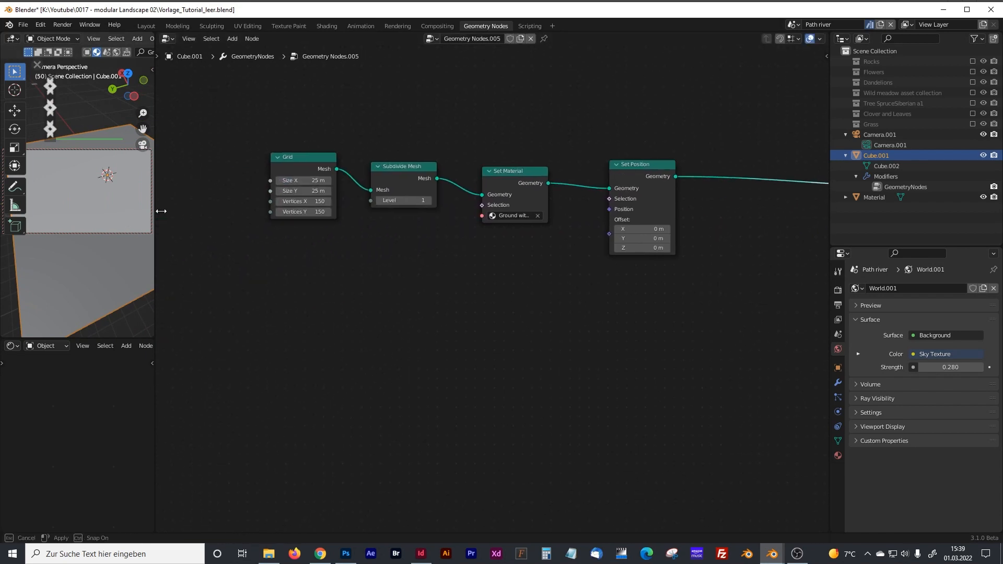
pyautogui.moveTo(153, 213); pyautogui.dragTo(324, 211)
pyautogui.click(207, 65)
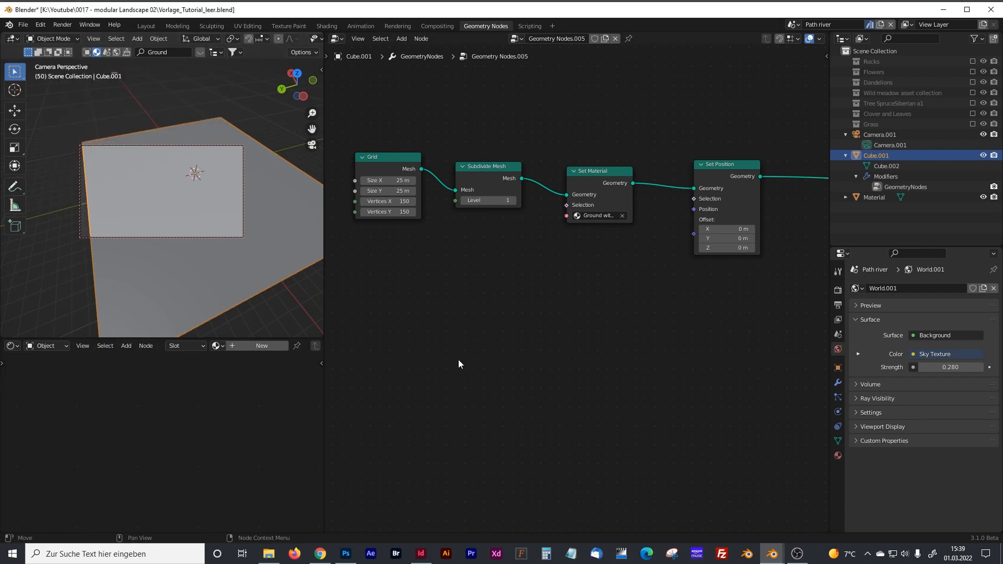
# Step: Add a Noise Texture node below the Grid node and give the node editor more width
pyautogui.scroll(1, 458, 359)
pyautogui.hotkey('shift', 'a')
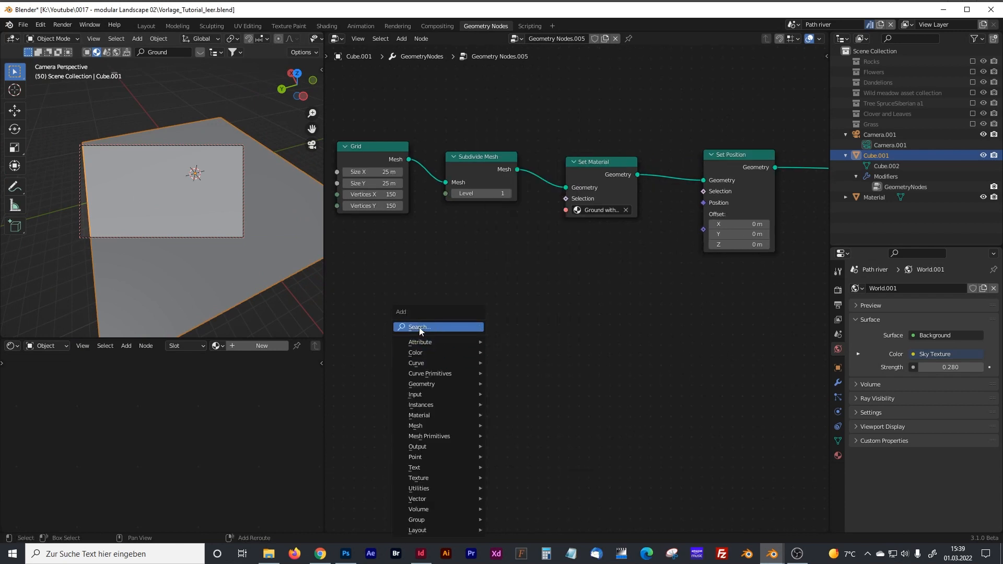
pyautogui.click(420, 325)
pyautogui.write('noise')
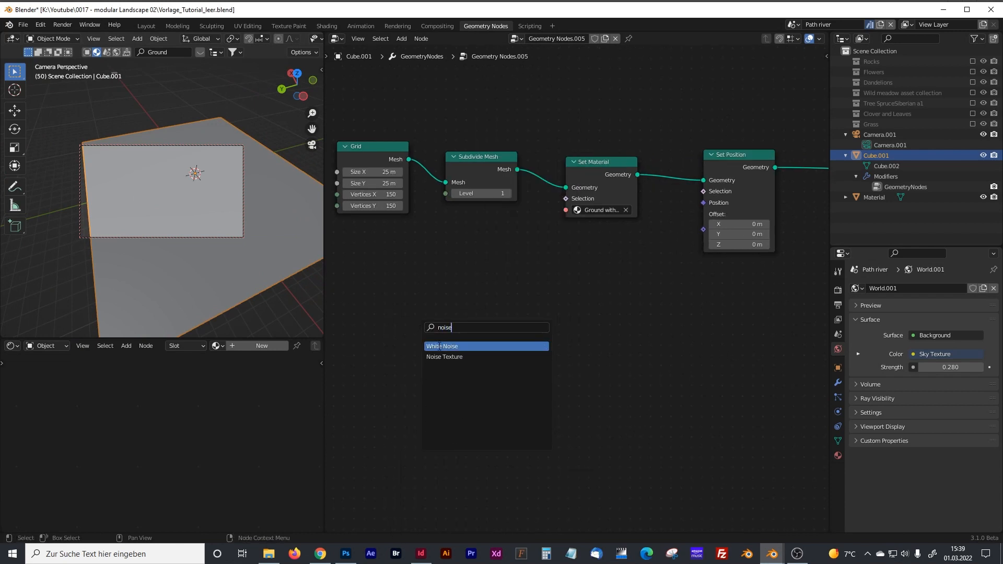
pyautogui.click(441, 357)
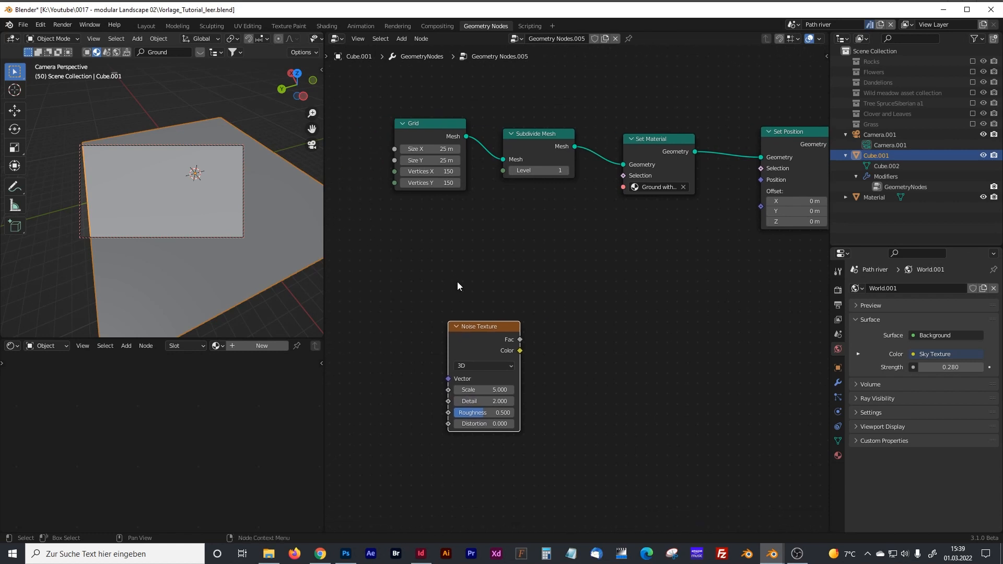
pyautogui.moveTo(325, 274); pyautogui.dragTo(255, 271)
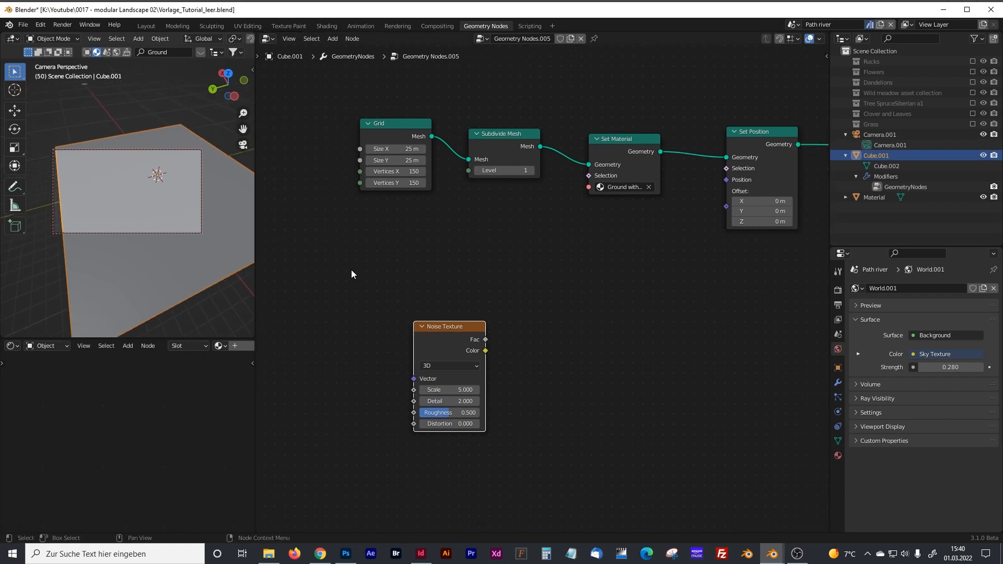
pyautogui.moveTo(459, 326); pyautogui.dragTo(347, 319)
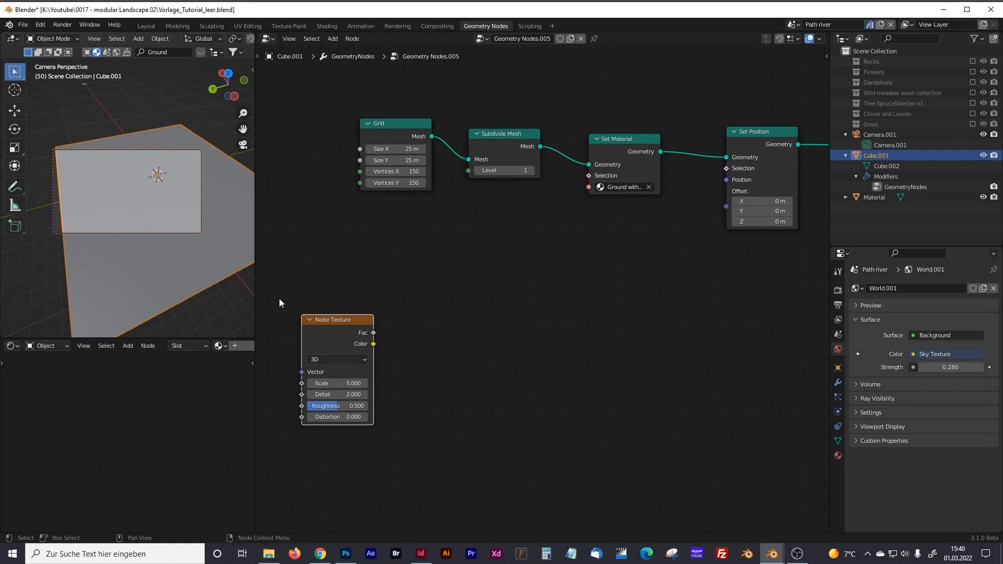
# Step: Add an RGB Curves node beside the Noise Texture
pyautogui.hotkey('shift', 'a')
pyautogui.click(389, 325)
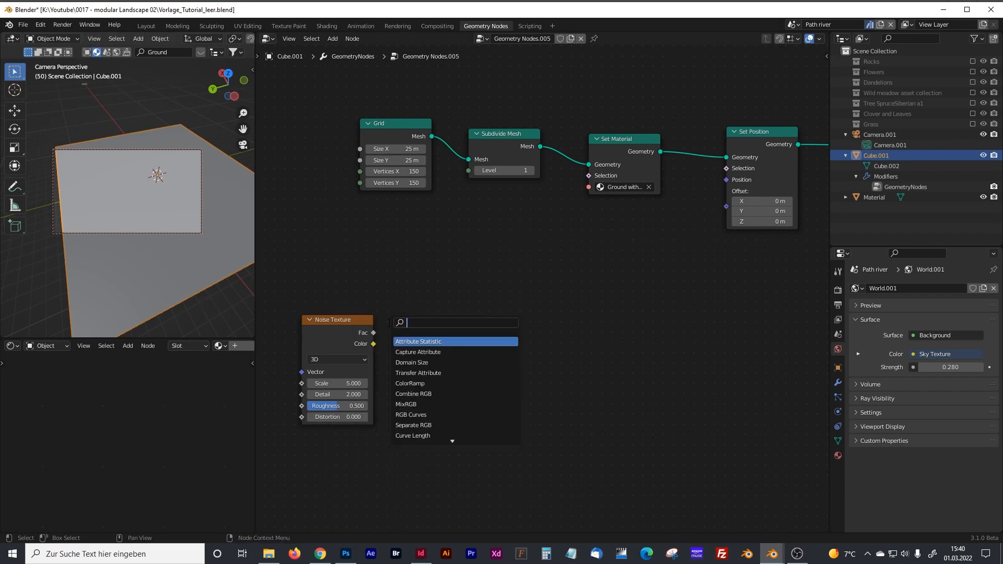
pyautogui.write('rgb')
pyautogui.click(413, 340)
pyautogui.click(430, 327)
# Step: Add a Position node beside the RGB Curves node
pyautogui.hotkey('shift', 'a')
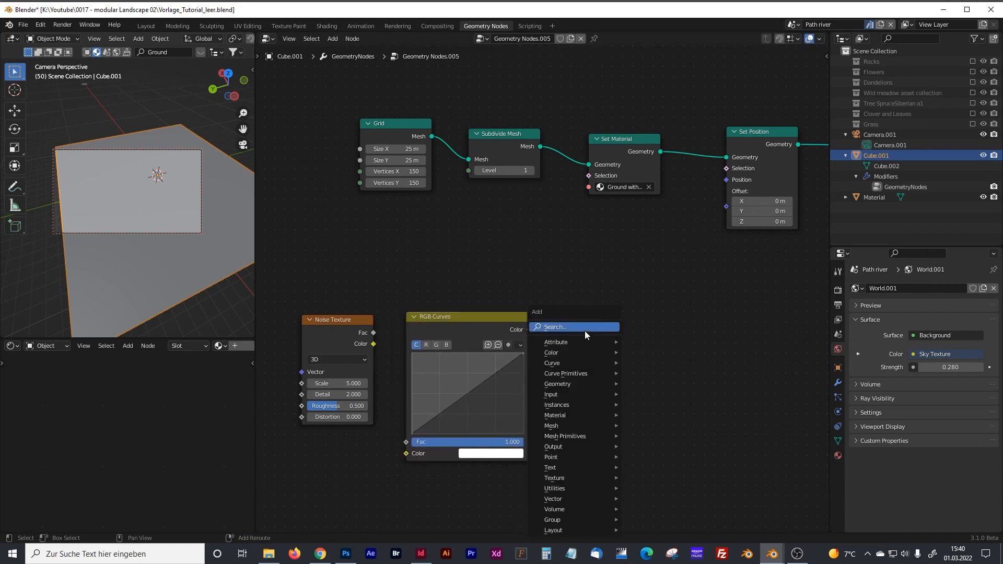
pyautogui.click(585, 330)
pyautogui.write('position')
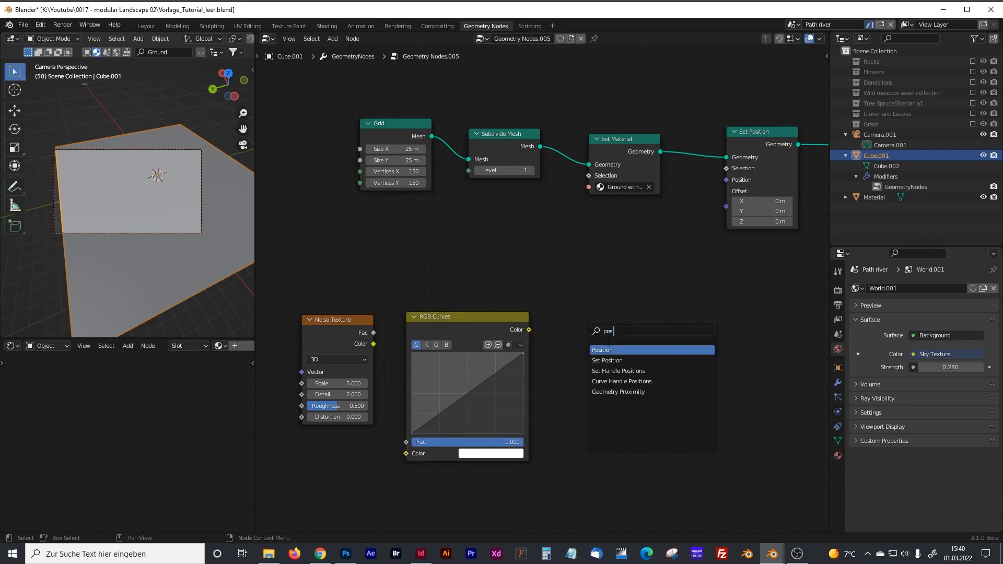
pyautogui.press('Return')
pyautogui.click(595, 336)
# Step: Add a Combine XYZ node and place it directly below the Position node
pyautogui.moveTo(617, 388); pyautogui.dragTo(559, 375, button='middle')
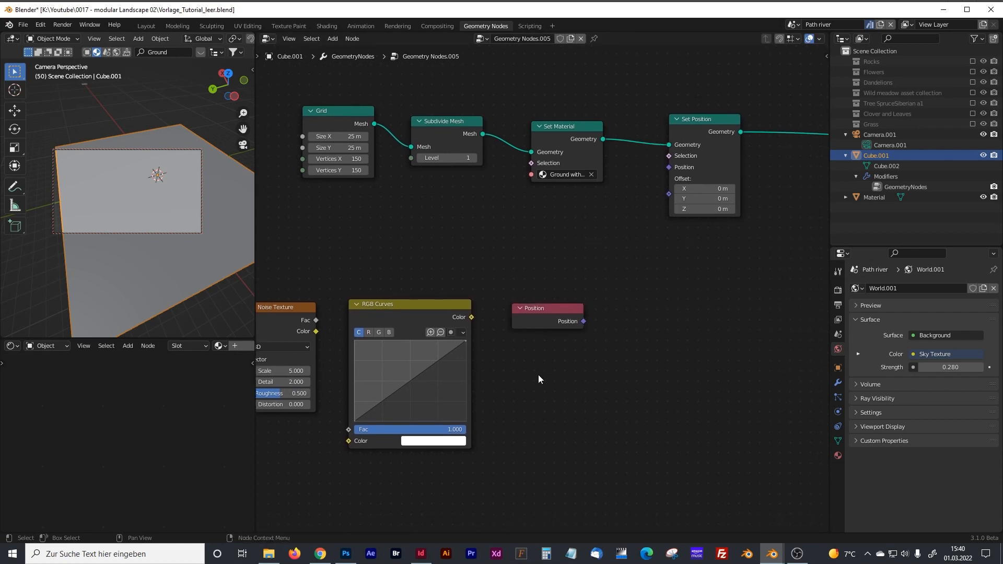
pyautogui.hotkey('shift', 'a')
pyautogui.click(496, 328)
pyautogui.write('co')
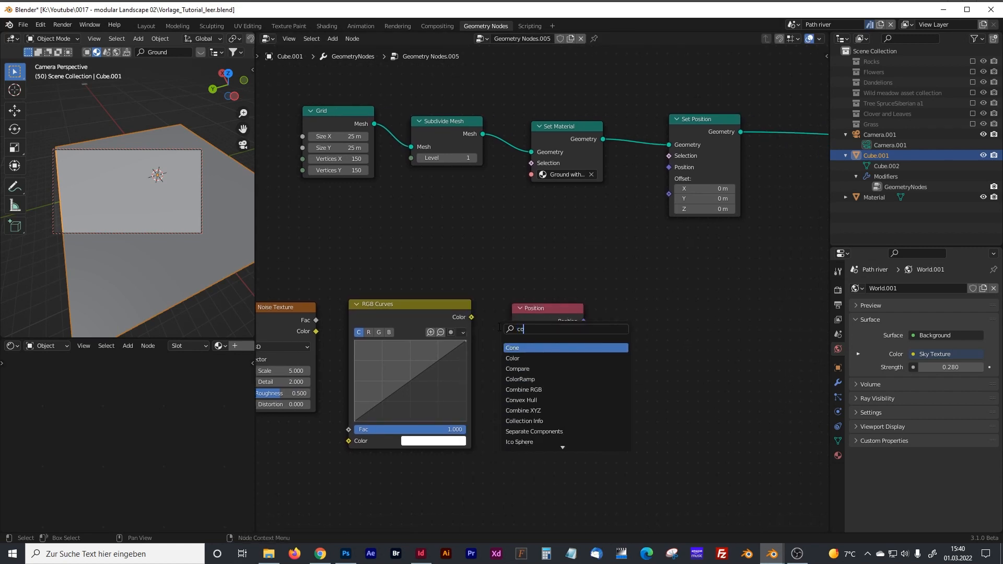
pyautogui.write('mbine')
pyautogui.press('Down')
pyautogui.press('Return')
pyautogui.click(537, 425)
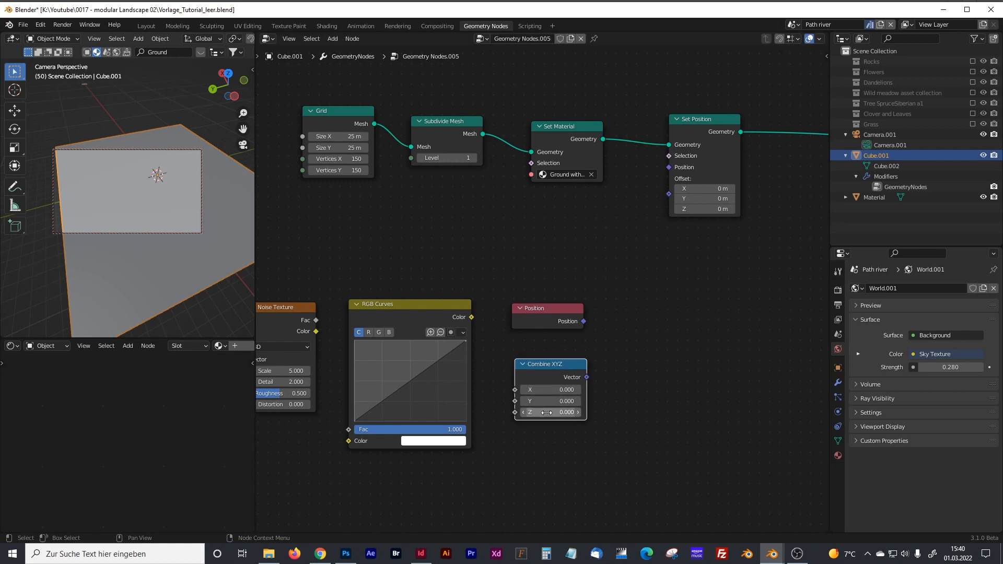
# Step: Add a Vector Math node set to Add beside the Position and Combine XYZ nodes
pyautogui.moveTo(660, 380); pyautogui.dragTo(610, 383, button='middle')
pyautogui.hotkey('shift', 'a')
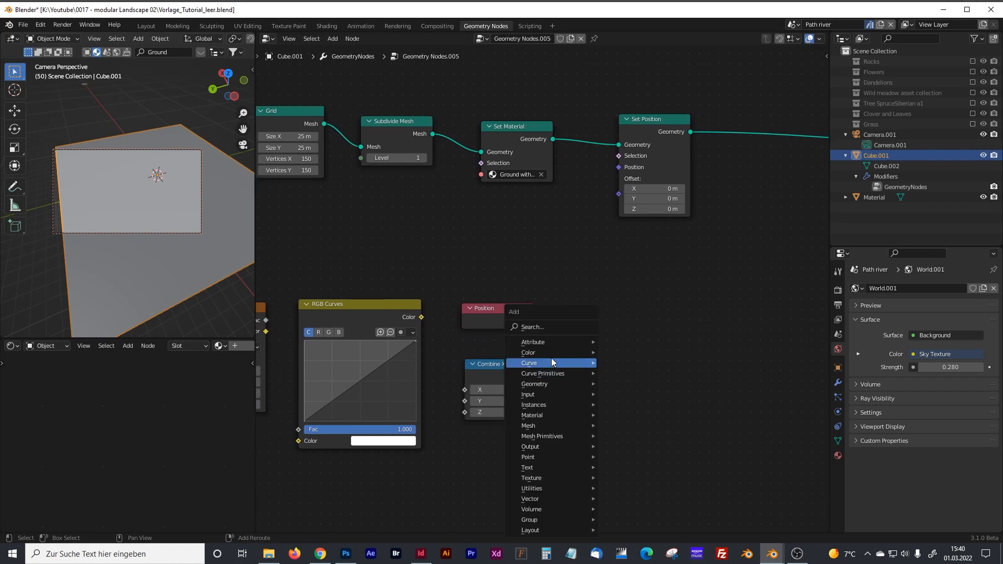
pyautogui.click(534, 327)
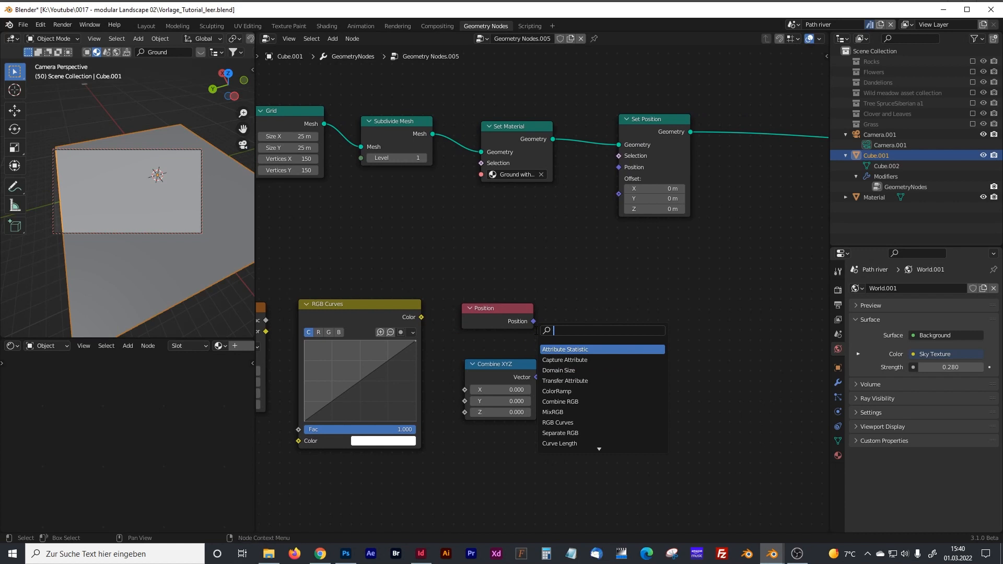
pyautogui.write('vect')
pyautogui.click(572, 359)
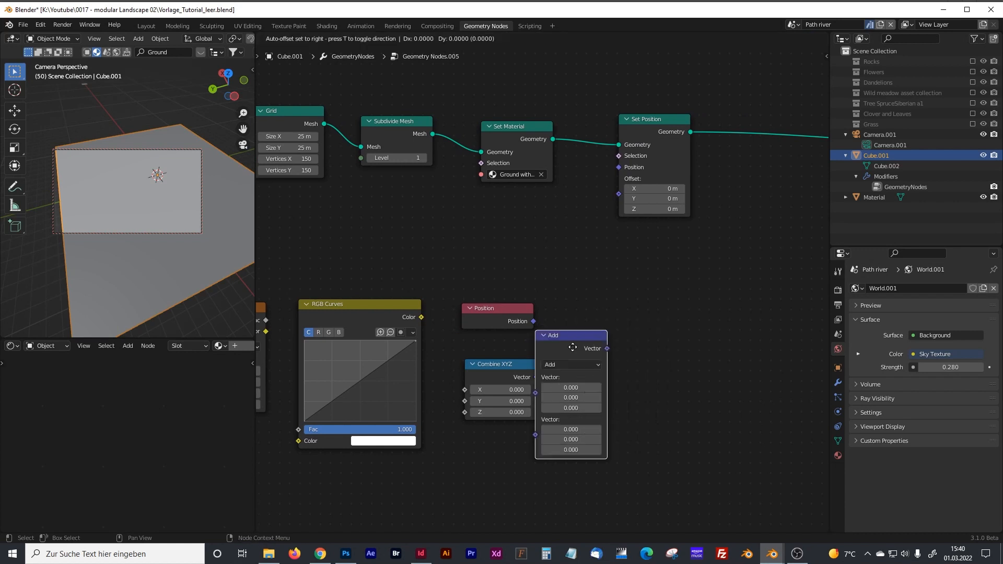
pyautogui.click(599, 307)
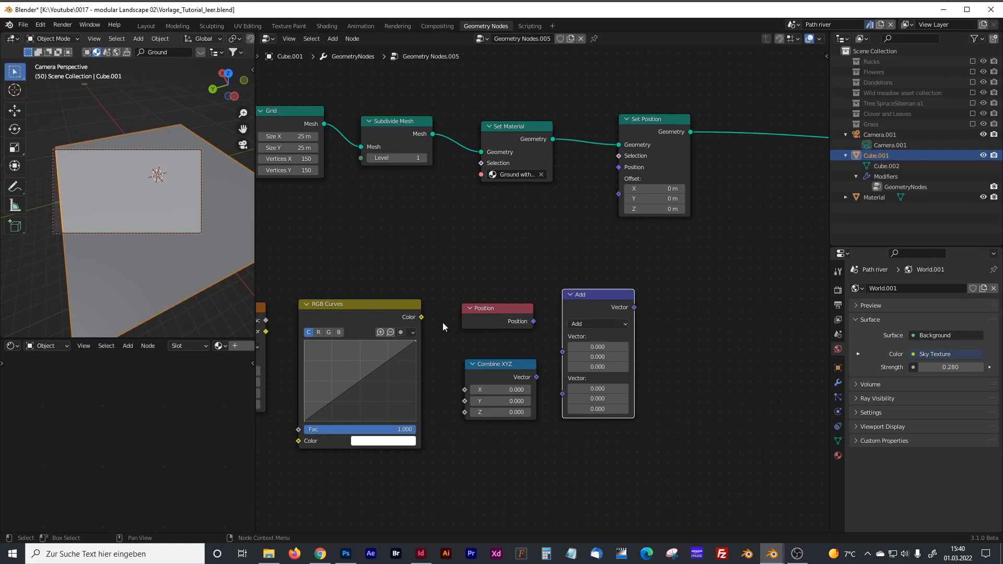
# Step: Connect the Noise Texture's Fac to the RGB Curves' Color input and the curves' Color output to Combine XYZ's Z
pyautogui.moveTo(340, 355); pyautogui.dragTo(455, 338, button='middle')
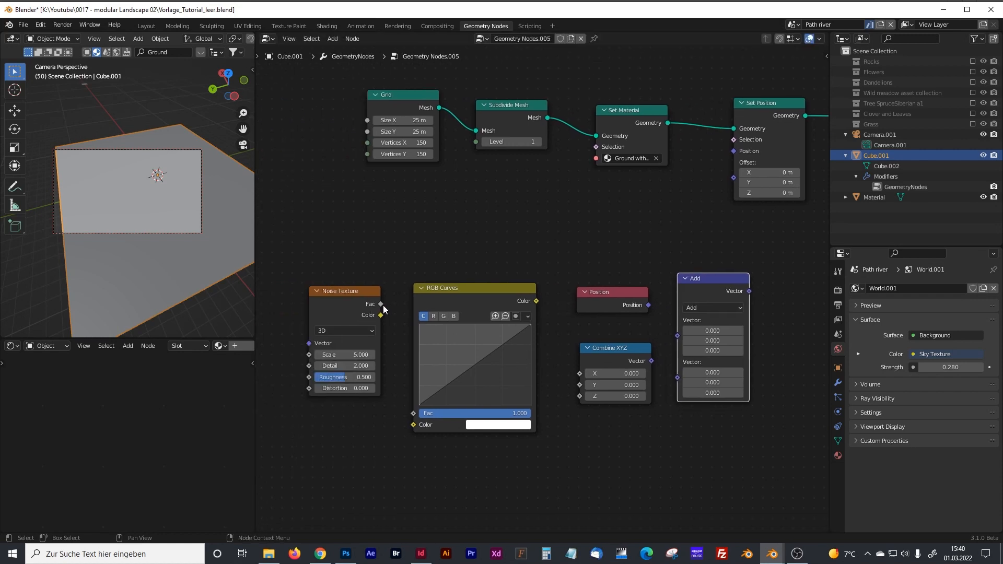
pyautogui.moveTo(381, 305); pyautogui.dragTo(413, 425)
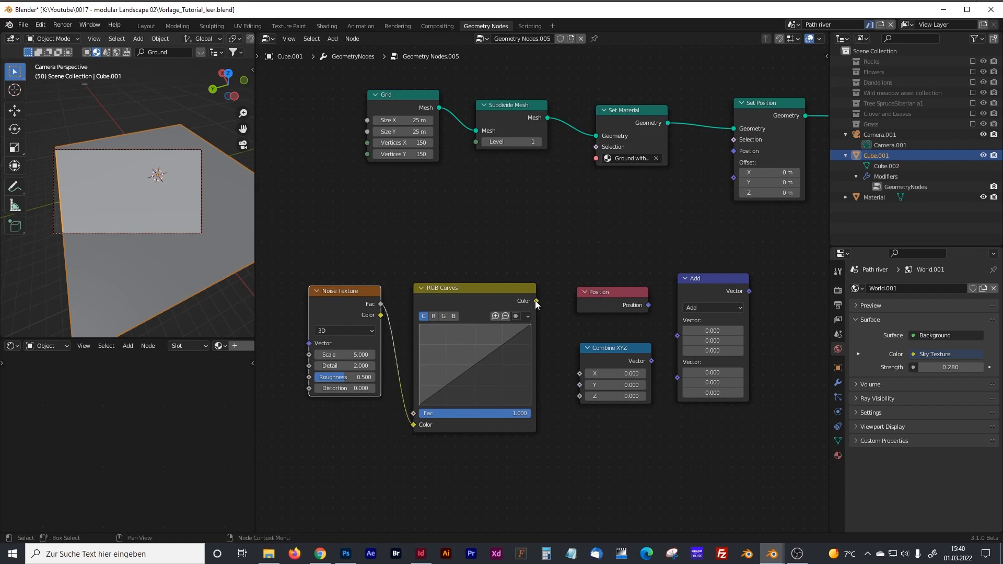
pyautogui.moveTo(535, 301); pyautogui.dragTo(575, 398)
pyautogui.click(698, 278)
pyautogui.moveTo(325, 247); pyautogui.dragTo(619, 405)
pyautogui.moveTo(710, 251); pyautogui.dragTo(325, 471)
pyautogui.moveTo(690, 282); pyautogui.dragTo(592, 281)
pyautogui.click(538, 252)
# Step: Feed Position and Combine XYZ into the Add node's two vectors, and its result into Set Position's Position input
pyautogui.moveTo(539, 300); pyautogui.dragTo(565, 334)
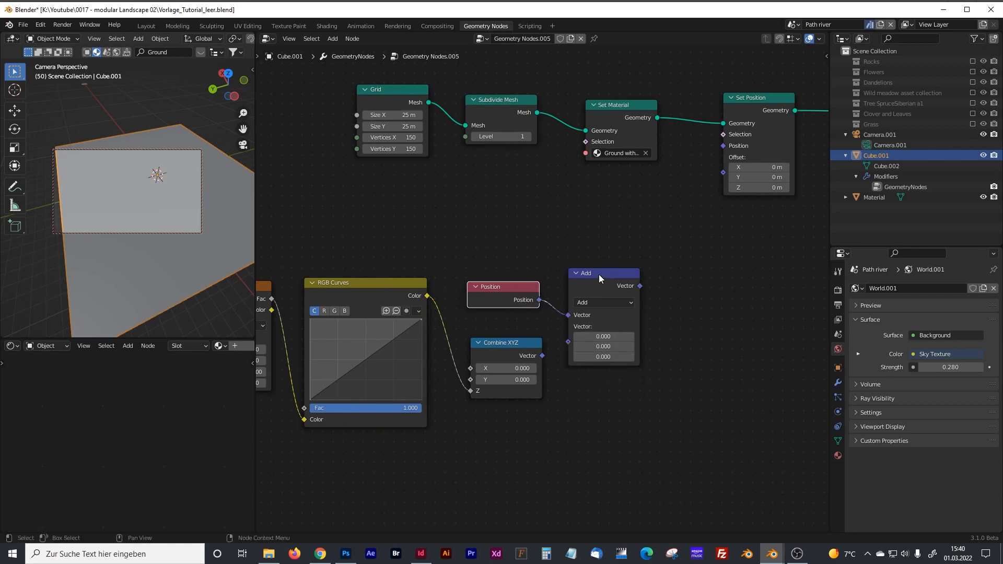
pyautogui.moveTo(598, 286); pyautogui.dragTo(597, 291)
pyautogui.moveTo(543, 356); pyautogui.dragTo(566, 350)
pyautogui.moveTo(704, 289); pyautogui.dragTo(668, 317, button='middle')
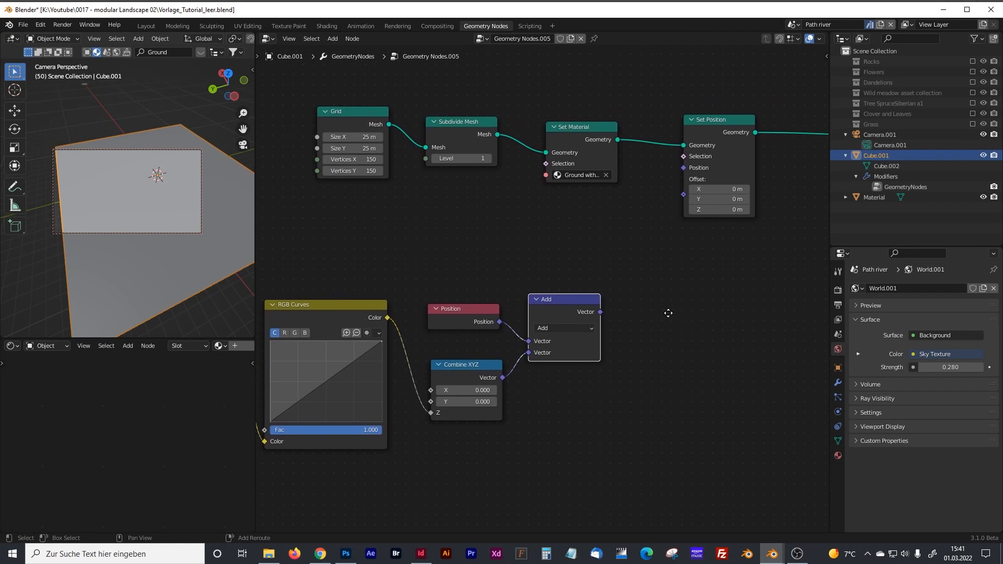
pyautogui.moveTo(601, 312); pyautogui.dragTo(683, 170)
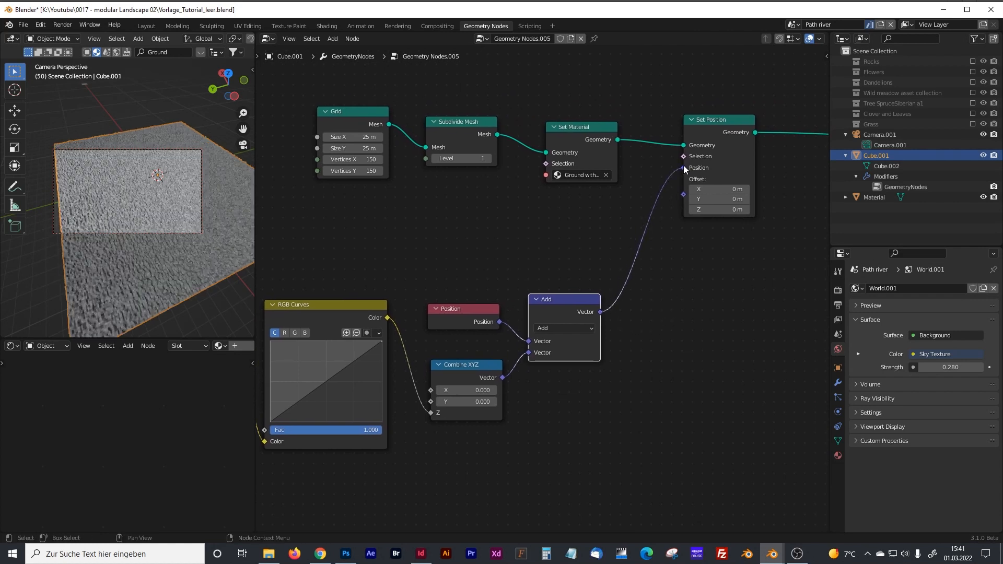
# Step: Enlarge the 3D viewport and set the Noise Texture's Scale to 0.02
pyautogui.moveTo(256, 212); pyautogui.dragTo(380, 216)
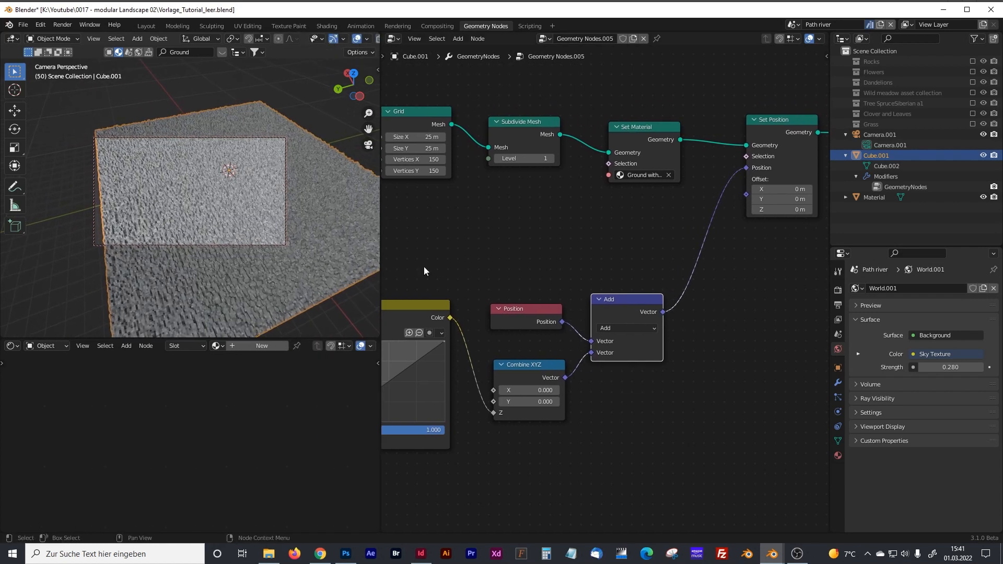
pyautogui.moveTo(443, 266); pyautogui.dragTo(556, 262, button='middle')
pyautogui.moveTo(484, 261); pyautogui.dragTo(618, 254, button='middle')
pyautogui.scroll(2, 240, 227)
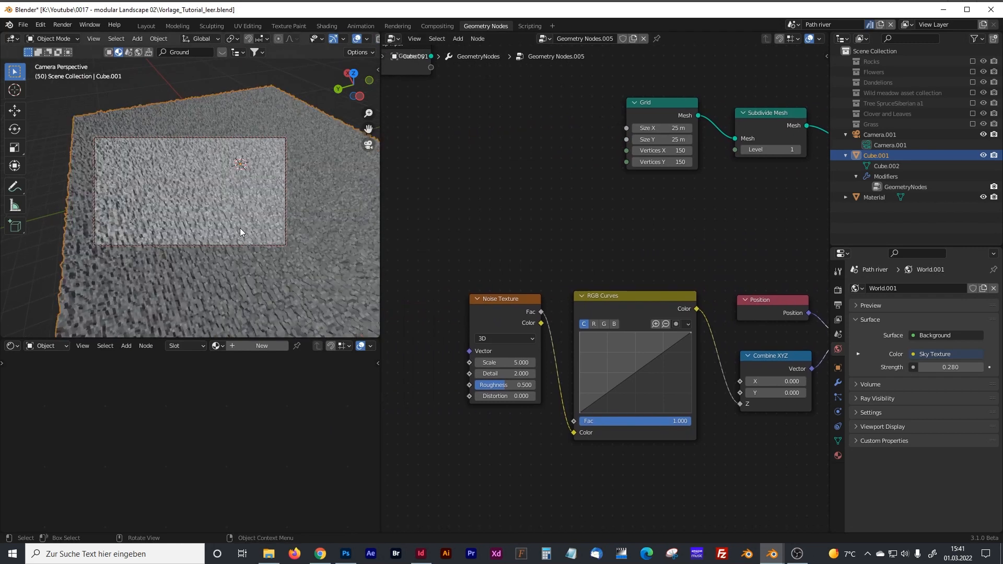
pyautogui.scroll(1, 281, 252)
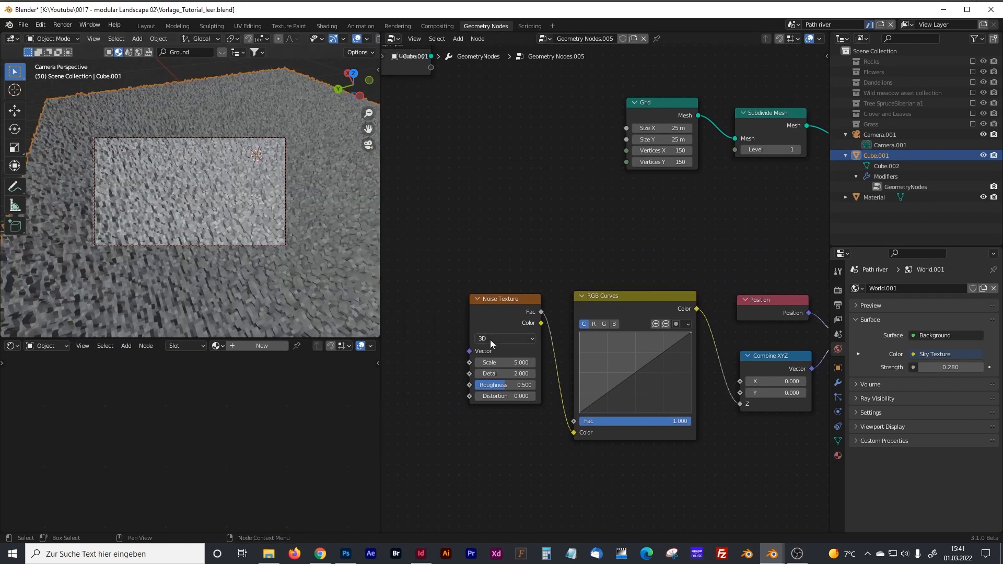
pyautogui.click(517, 362)
pyautogui.write('0.02')
pyautogui.press('Return')
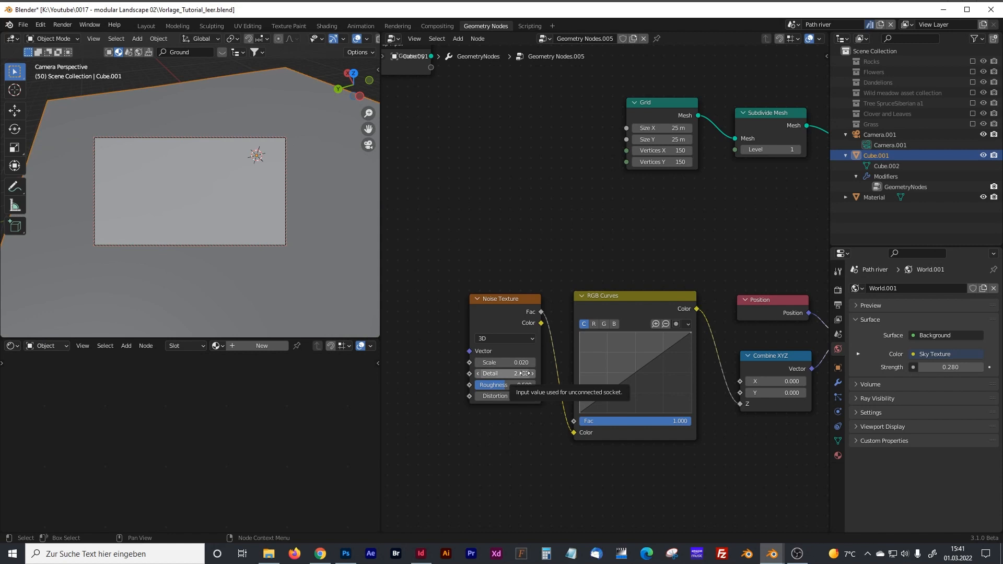
# Step: Set the Noise Texture's Detail to 10 and its Distortion to 3
pyautogui.doubleClick(523, 374)
pyautogui.write('1')
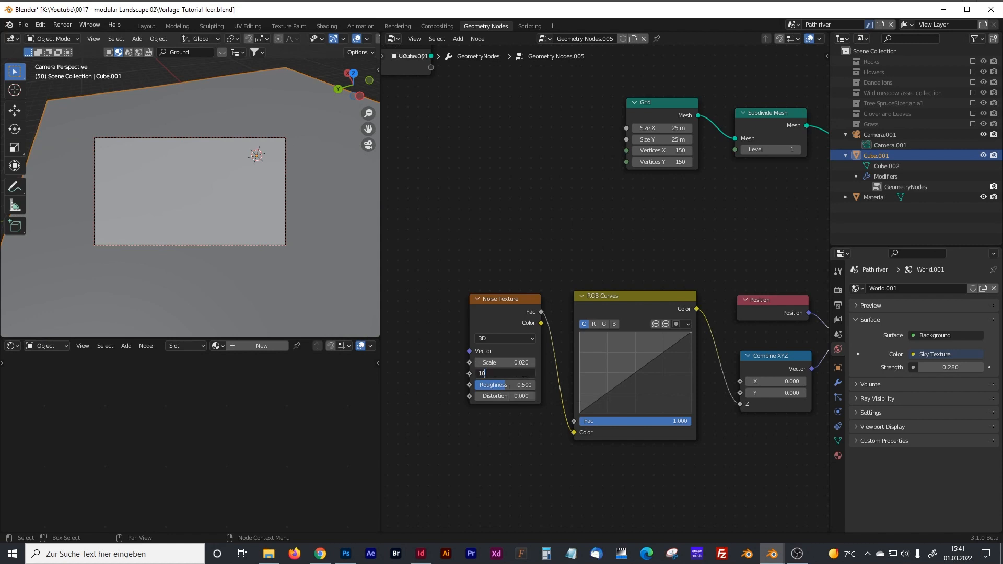
pyautogui.write('0')
pyautogui.press('Return')
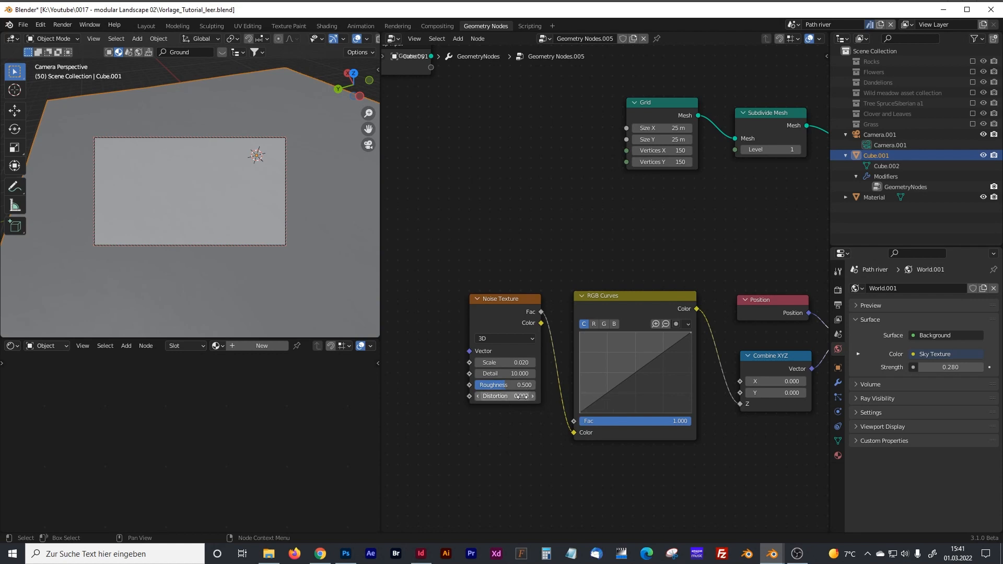
pyautogui.doubleClick(522, 395)
pyautogui.write('3')
pyautogui.press('Return')
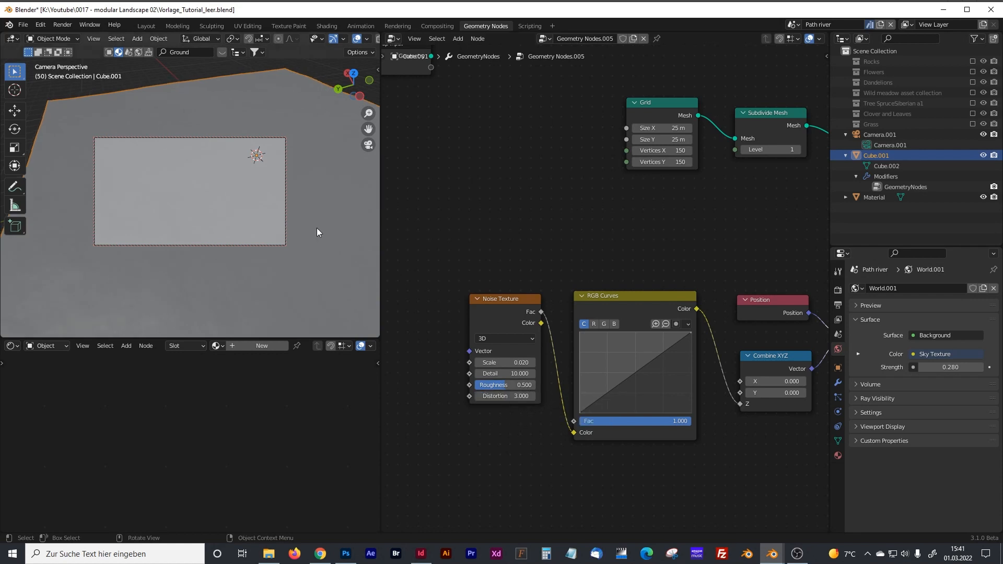
# Step: Shape the RGB Curves into a wavy profile with several added points, lowering the end point to about 0.98, 0.76
pyautogui.moveTo(260, 192)
pyautogui.mouseDown(button='middle')
pyautogui.moveTo(204, 251)
pyautogui.moveTo(226, 208)
pyautogui.moveTo(250, 217)
pyautogui.moveTo(248, 208)
pyautogui.mouseUp(button='middle')
pyautogui.moveTo(654, 349); pyautogui.dragTo(644, 342, button='middle')
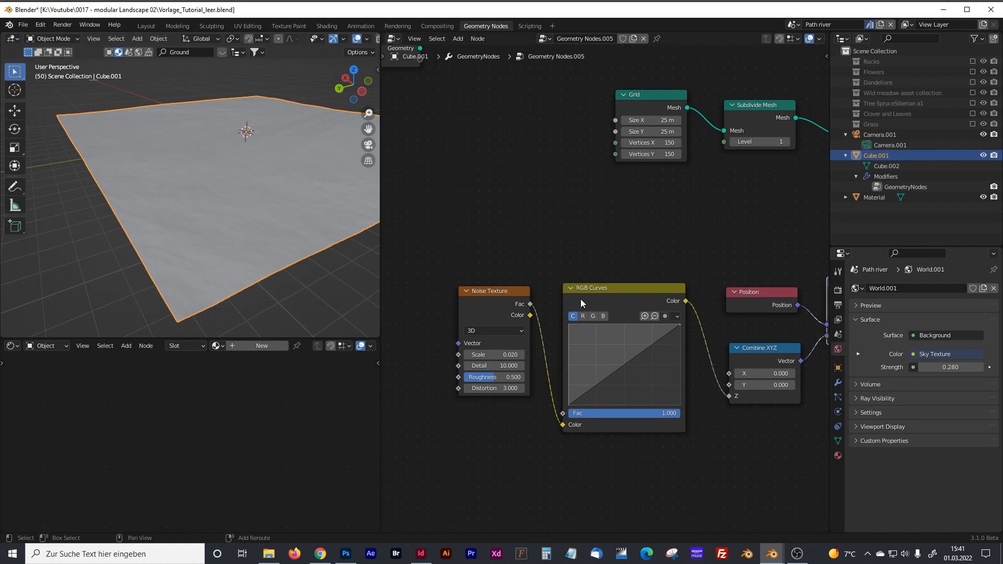
pyautogui.click(651, 332)
pyautogui.click(638, 349)
pyautogui.moveTo(625, 359); pyautogui.dragTo(584, 368)
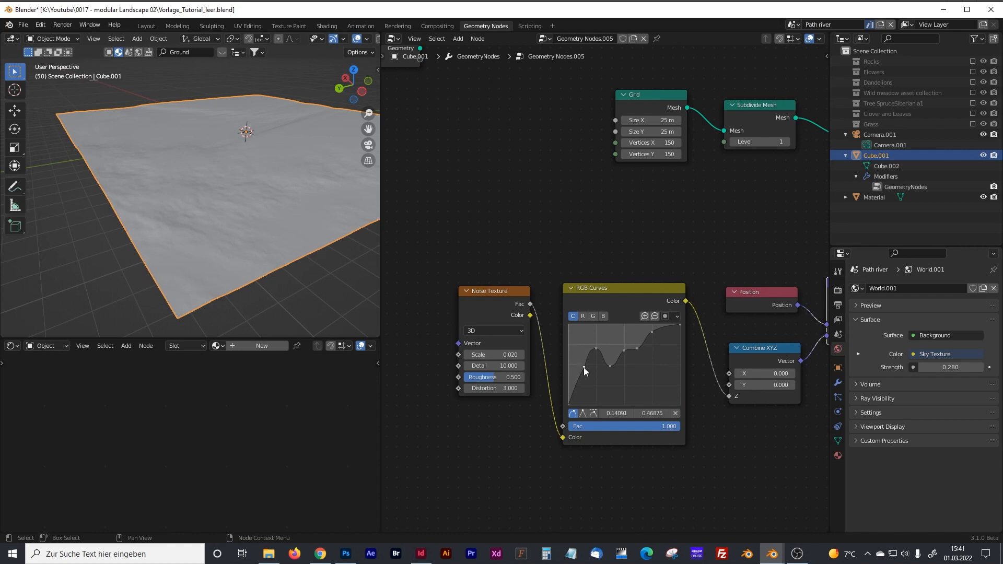
pyautogui.moveTo(679, 326); pyautogui.dragTo(679, 347)
# Step: Set the RGB Curves node's Fac to 3
pyautogui.click(667, 428)
pyautogui.write('3')
pyautogui.press('Return')
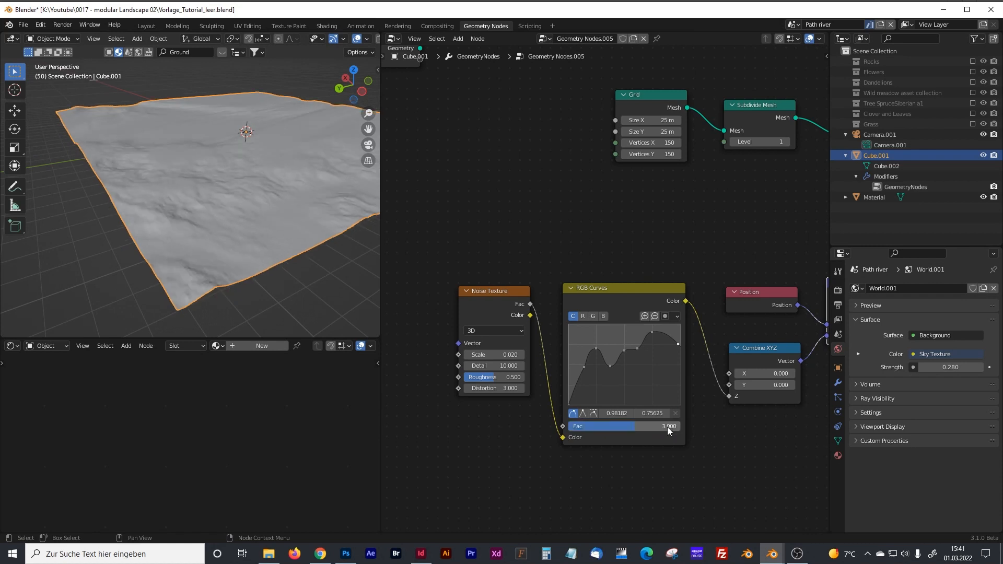
# Step: Enlarge the 3D viewport and examine the displaced terrain from low, high and opposite angles
pyautogui.moveTo(381, 242); pyautogui.dragTo(420, 242)
pyautogui.keyDown('shift'); pyautogui.moveTo(336, 155); pyautogui.dragTo(280, 191, button='middle'); pyautogui.keyUp('shift')
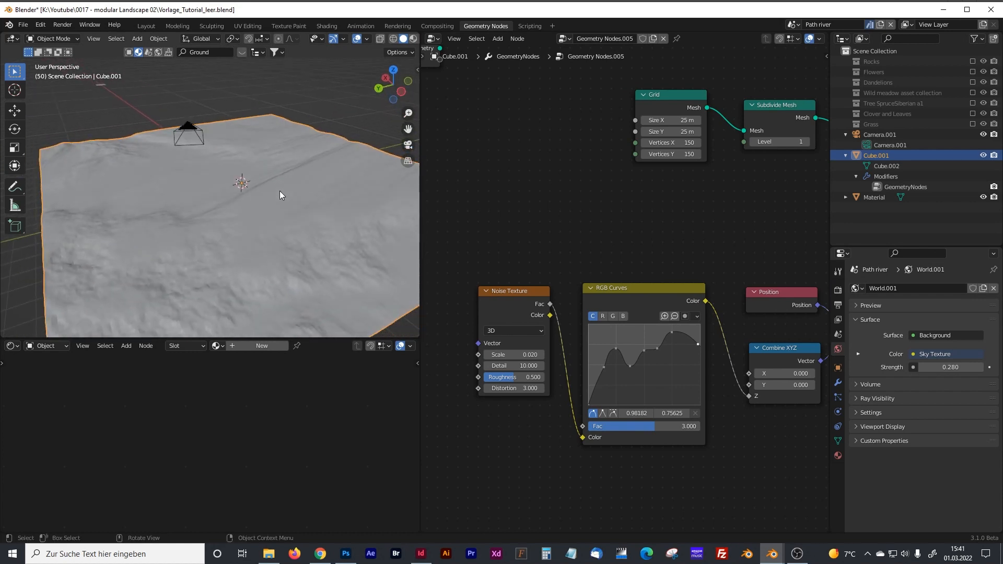
pyautogui.moveTo(280, 190); pyautogui.dragTo(233, 152, button='middle')
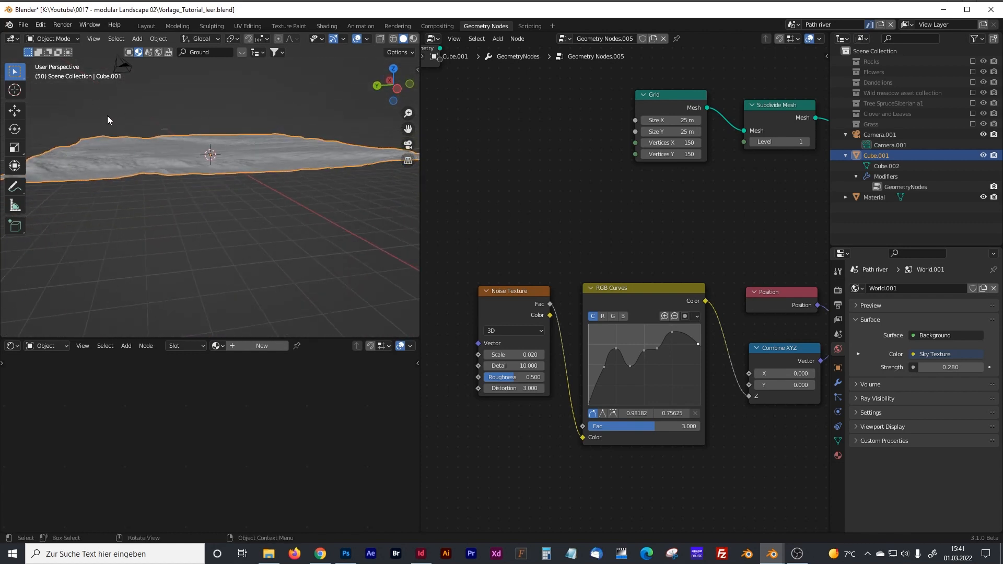
pyautogui.moveTo(171, 128); pyautogui.dragTo(269, 158, button='middle')
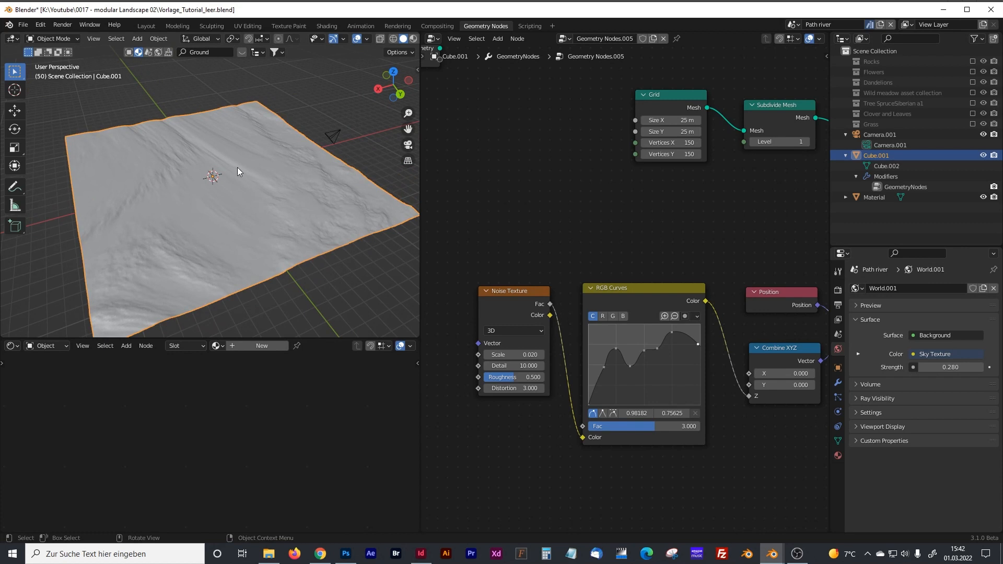
pyautogui.moveTo(195, 158); pyautogui.dragTo(309, 231, button='middle')
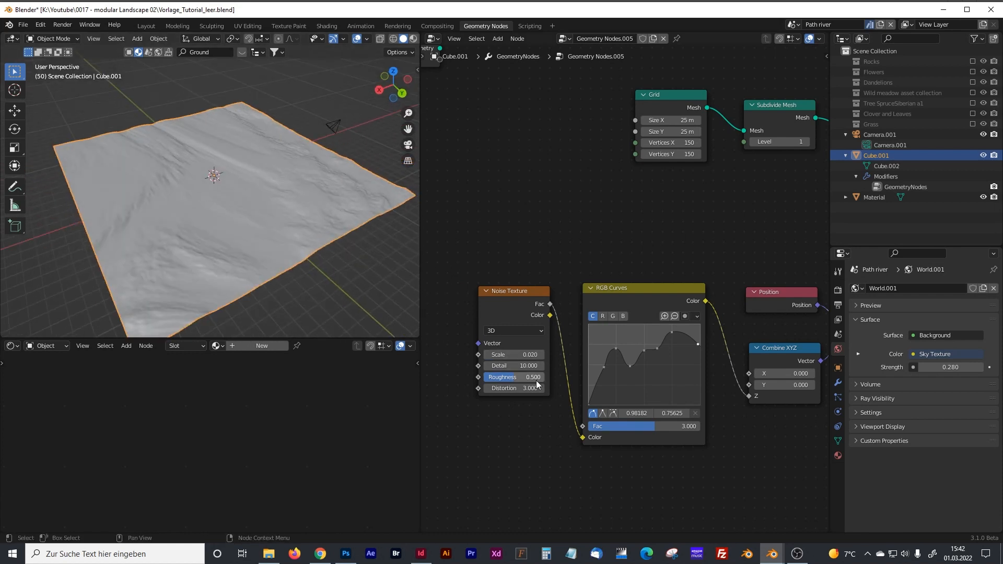
pyautogui.moveTo(347, 248); pyautogui.dragTo(320, 222, button='middle')
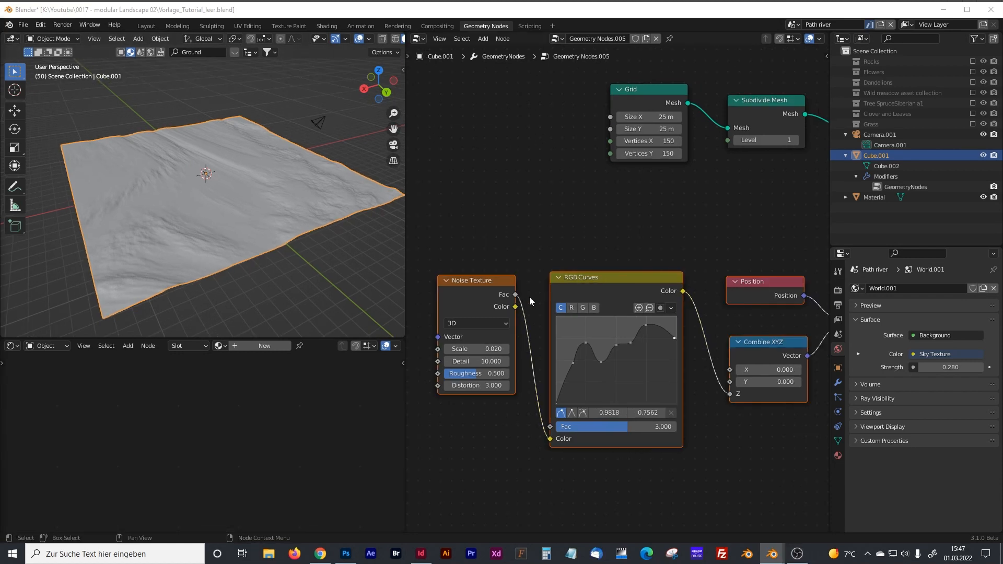
# Step: Join the Noise Texture, RGB Curves, Position, Combine XYZ and Add nodes in a new frame
pyautogui.scroll(-3, 591, 261)
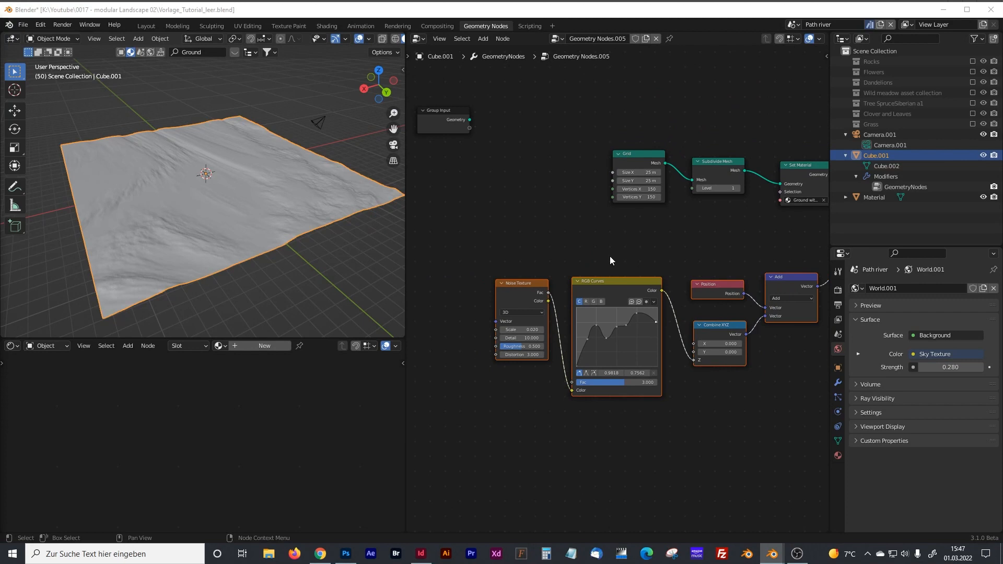
pyautogui.moveTo(439, 246); pyautogui.dragTo(775, 415)
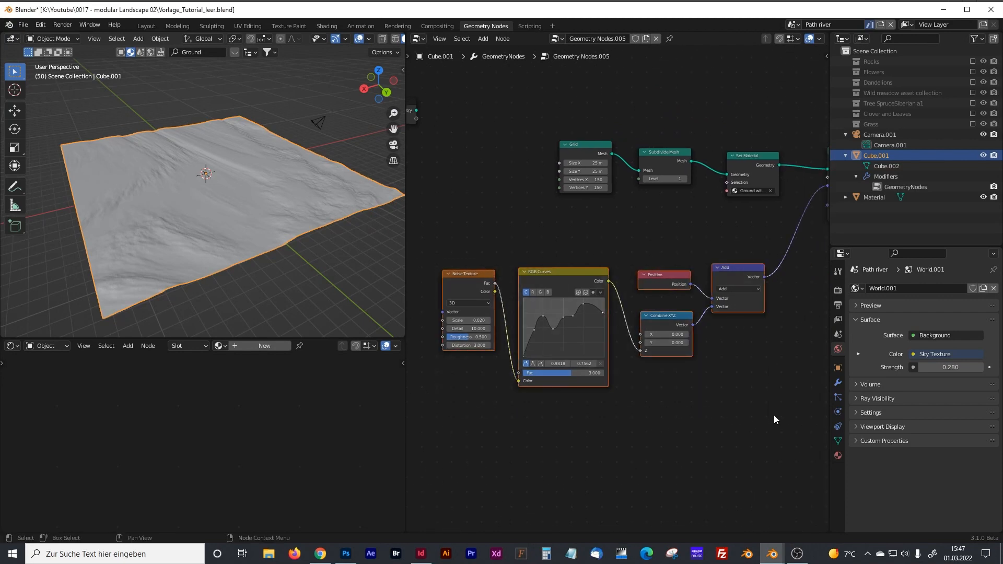
pyautogui.hotkey('ctrl', 'j')
pyautogui.click(615, 253)
# Step: Label the frame around the noise nodes "Noise Distortion"
pyautogui.press('n')
pyautogui.click(767, 82)
pyautogui.write('Npz')
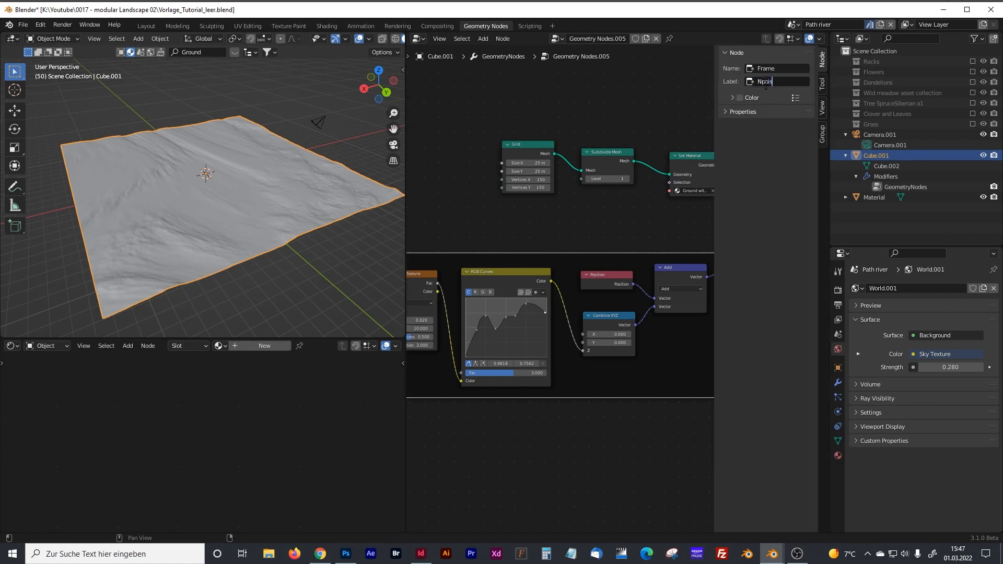
pyautogui.press('BackSpace')
pyautogui.press('BackSpace')
pyautogui.press('BackSpace')
pyautogui.press('BackSpace')
pyautogui.write('oise Distortion')
pyautogui.press('Return')
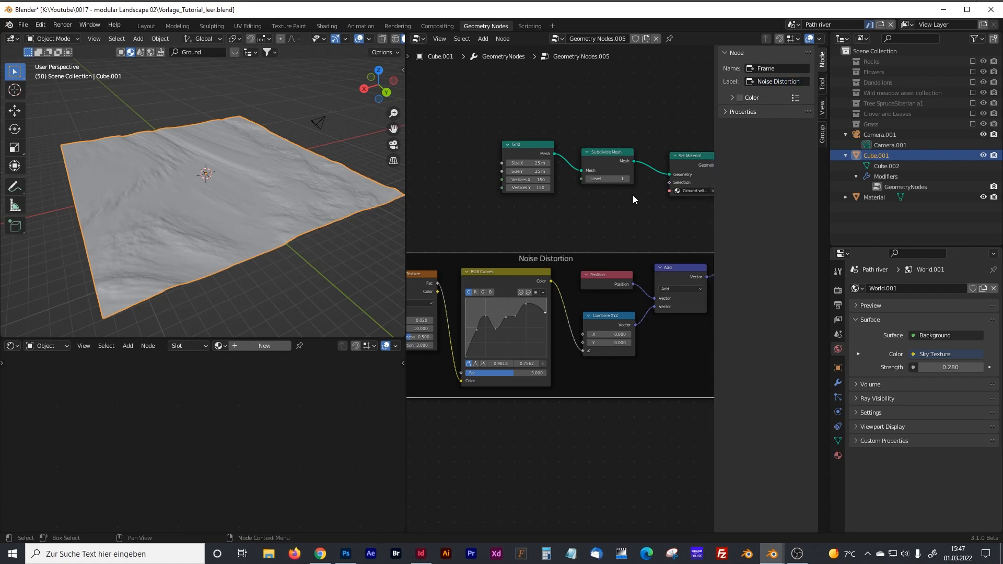
# Step: Join the Grid, Subdivide Mesh, Set Material and Set Position nodes in a second frame labelled "Ground"
pyautogui.scroll(-1, 449, 212)
pyautogui.moveTo(404, 218); pyautogui.dragTo(261, 219)
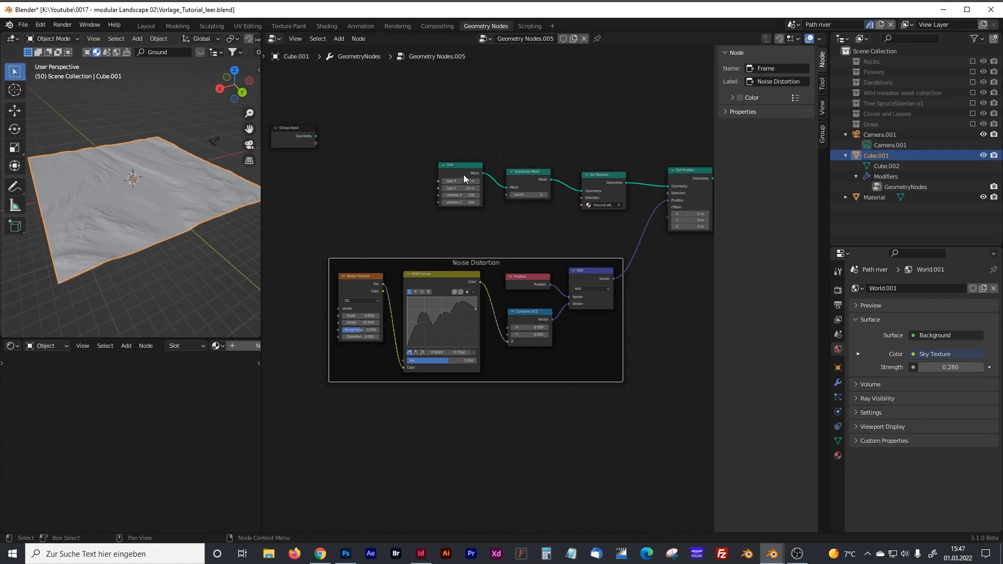
pyautogui.moveTo(463, 174); pyautogui.dragTo(380, 201, button='middle')
pyautogui.moveTo(345, 163); pyautogui.dragTo(632, 254)
pyautogui.hotkey('ctrl', 'j')
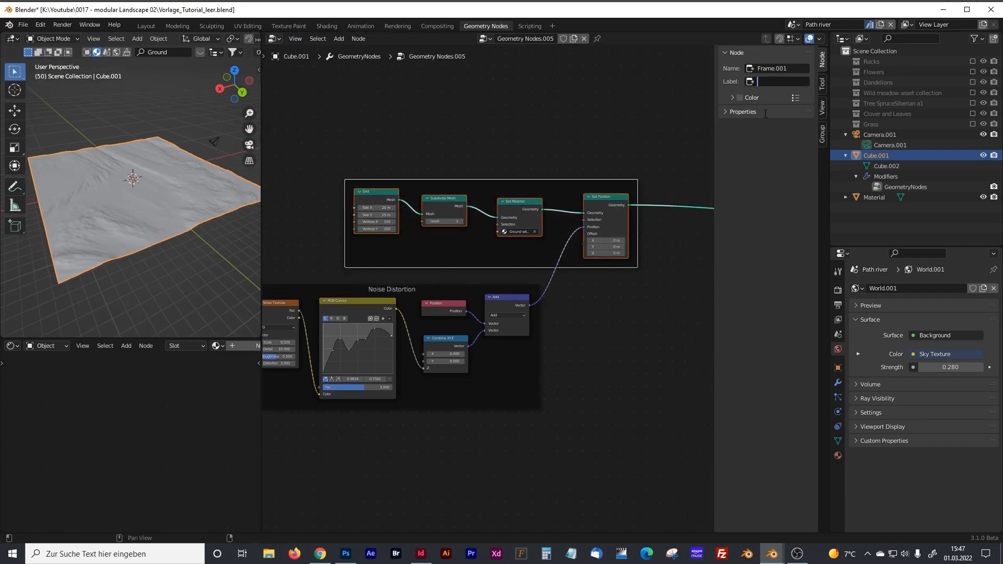
pyautogui.write('Ground')
pyautogui.press('Return')
# Step: Widen the 3D viewport and add a Path curve to the scene
pyautogui.moveTo(443, 283); pyautogui.dragTo(541, 215, button='middle')
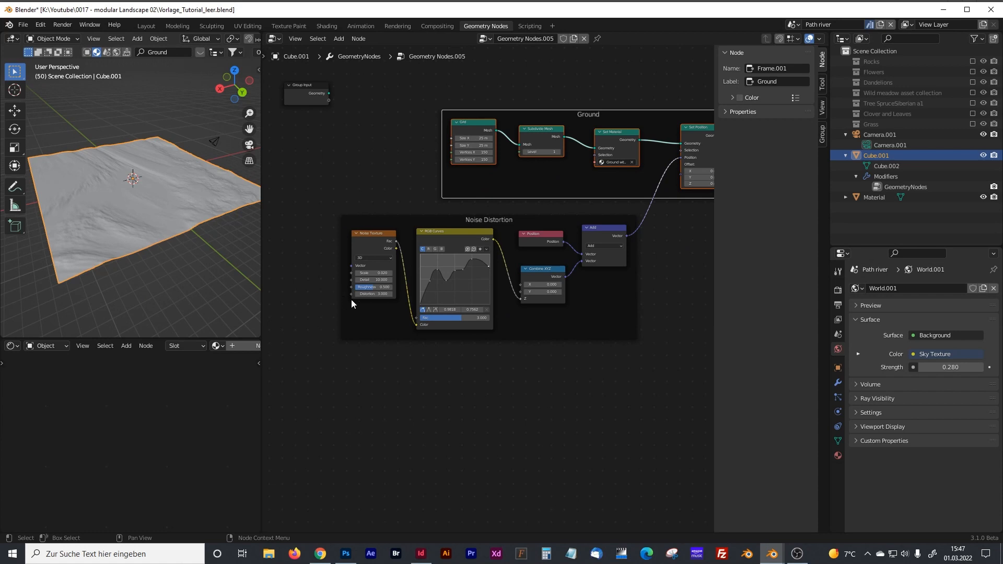
pyautogui.moveTo(325, 347); pyautogui.dragTo(330, 281, button='middle')
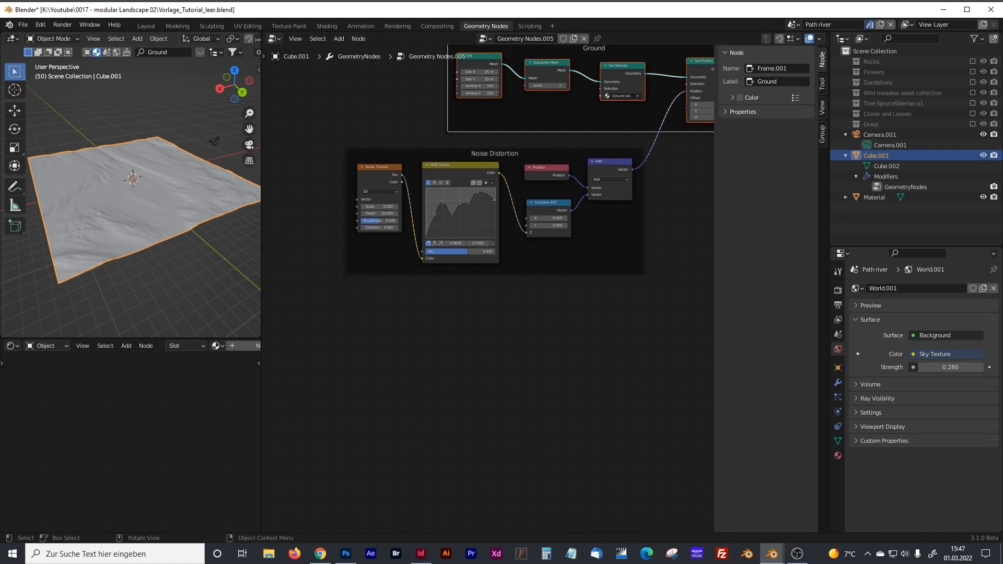
pyautogui.moveTo(262, 265); pyautogui.dragTo(485, 263)
pyautogui.hotkey('shift', 'a')
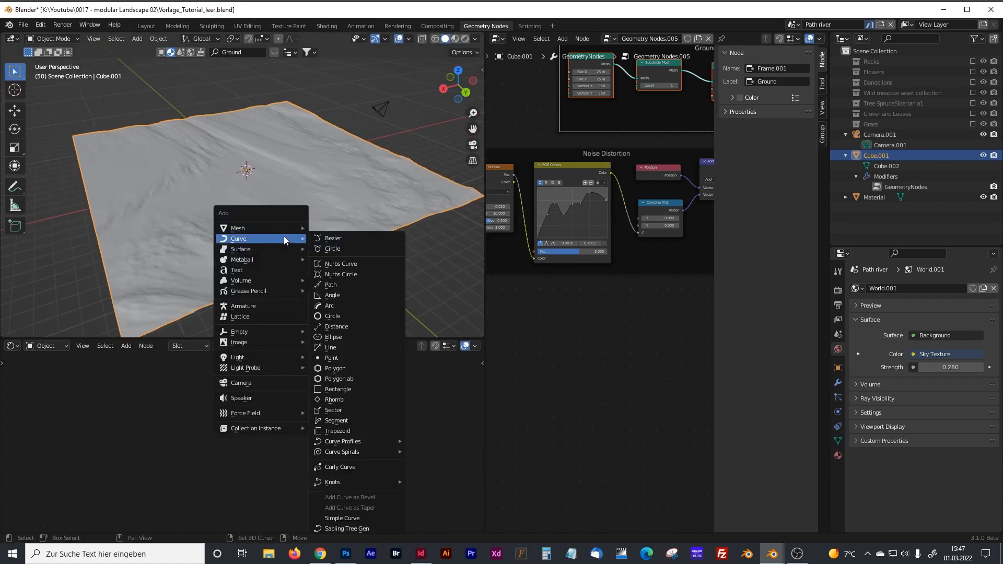
pyautogui.moveTo(284, 236)
pyautogui.click(332, 284)
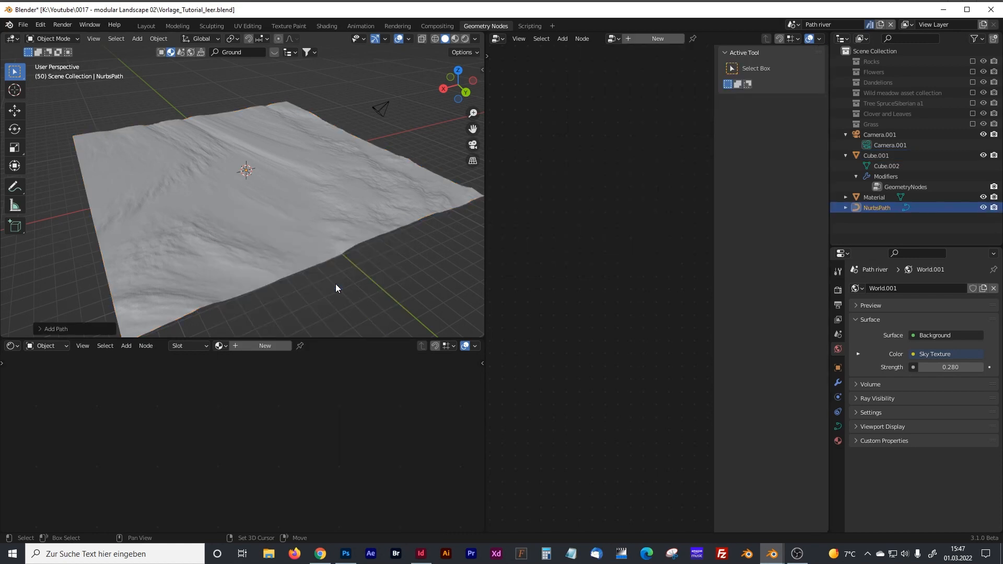
pyautogui.click(870, 211)
# Step: Scale up the path's control points in Edit Mode until the path is about as long as the terrain
pyautogui.press('Tab')
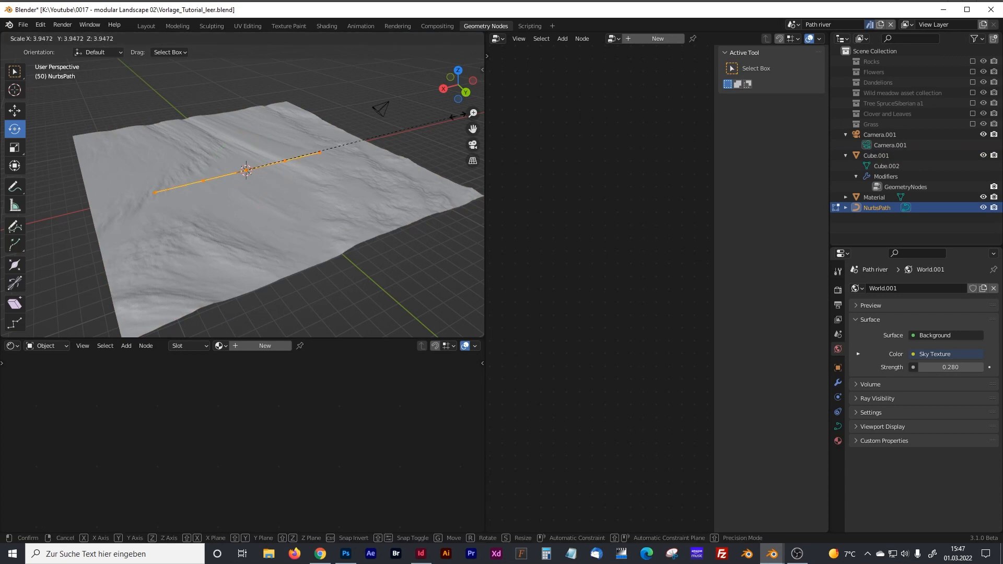
pyautogui.click(70, 96)
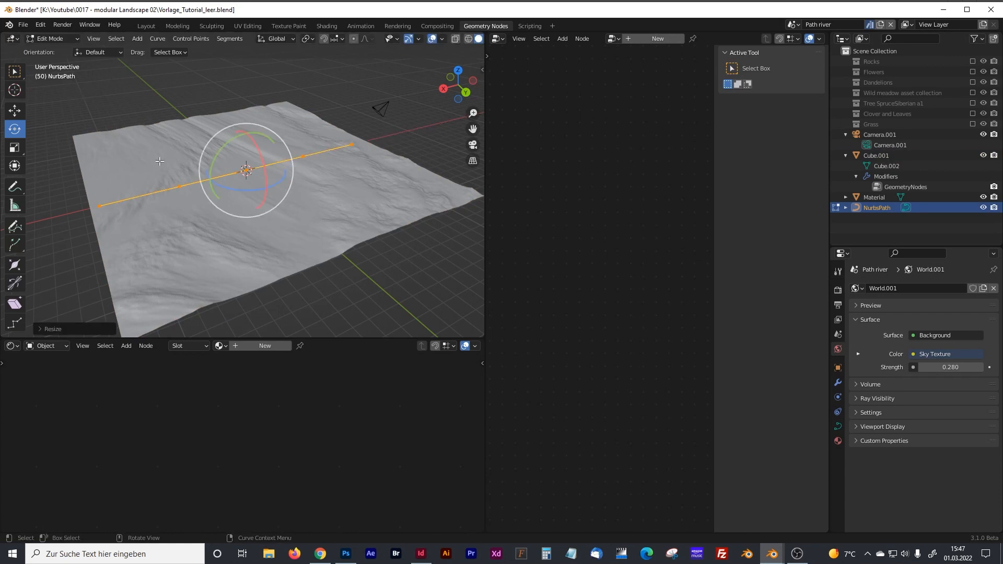
pyautogui.press('s')
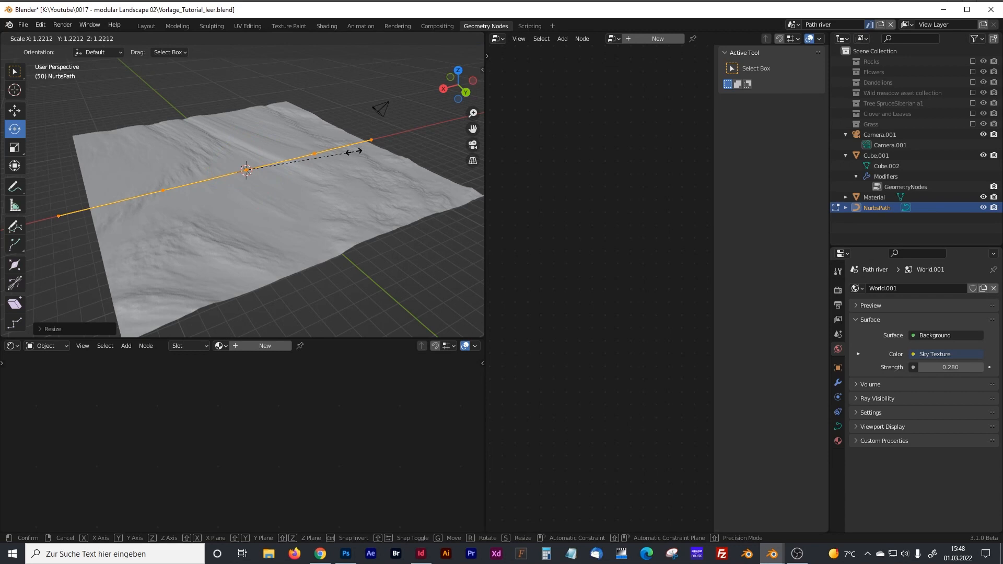
pyautogui.click(354, 152)
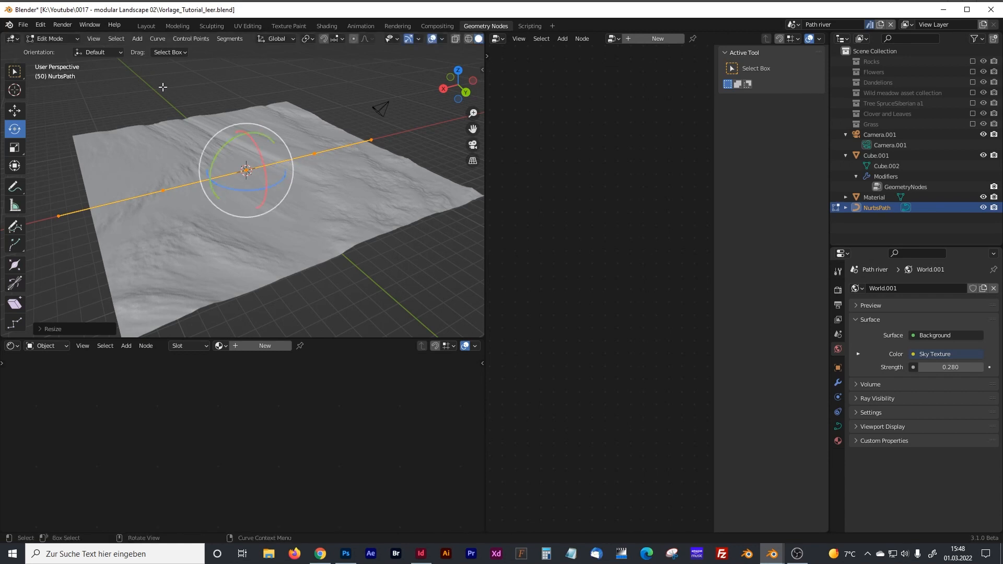
# Step: Return to Object Mode and rotate the path about Z to run along the Y axis
pyautogui.press('Tab')
pyautogui.click(15, 128)
pyautogui.moveTo(248, 190); pyautogui.dragTo(332, 181)
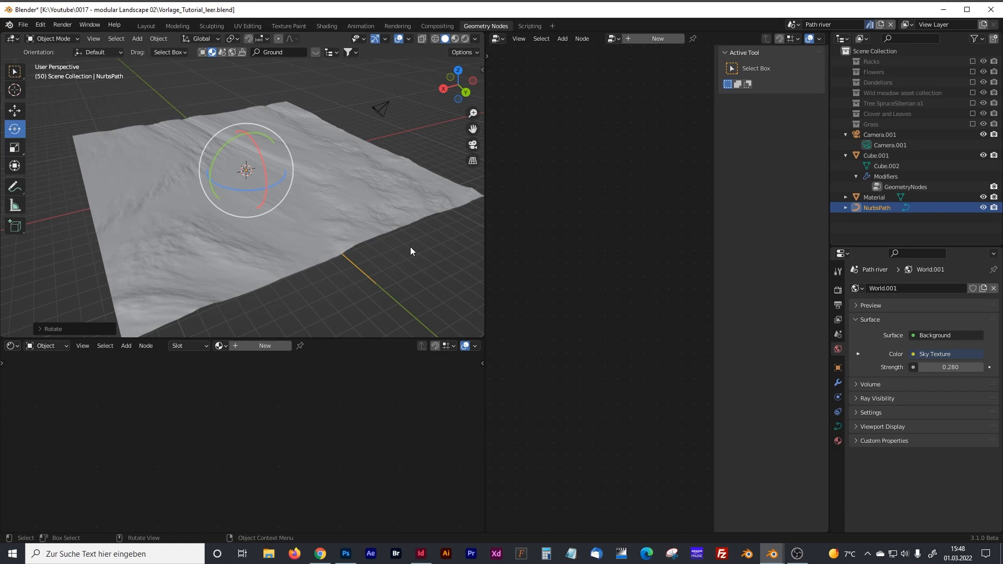
# Step: Deselect the path and add a mesh plane at the scene's center
pyautogui.click(406, 259)
pyautogui.hotkey('shift', 'a')
pyautogui.moveTo(377, 252)
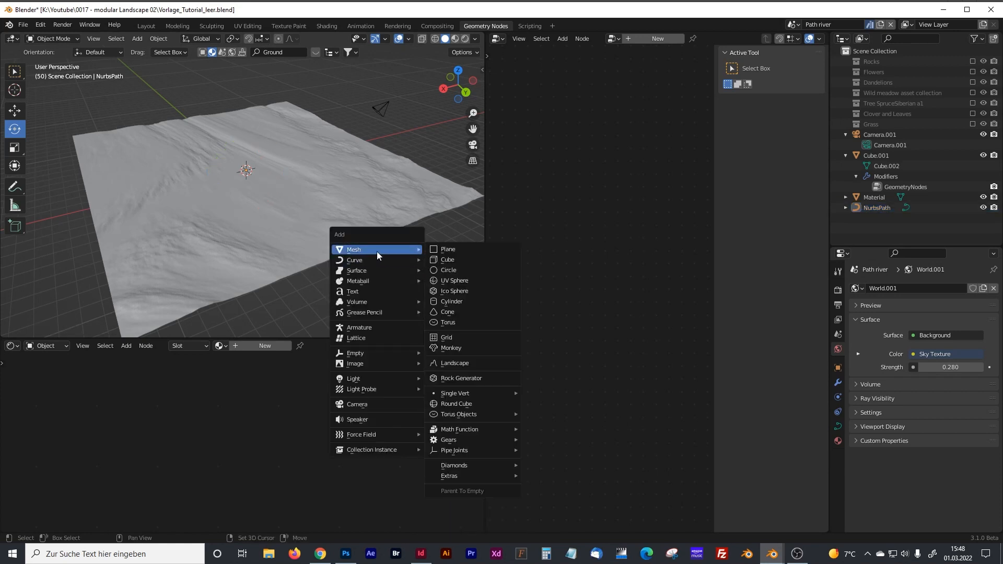
pyautogui.click(445, 250)
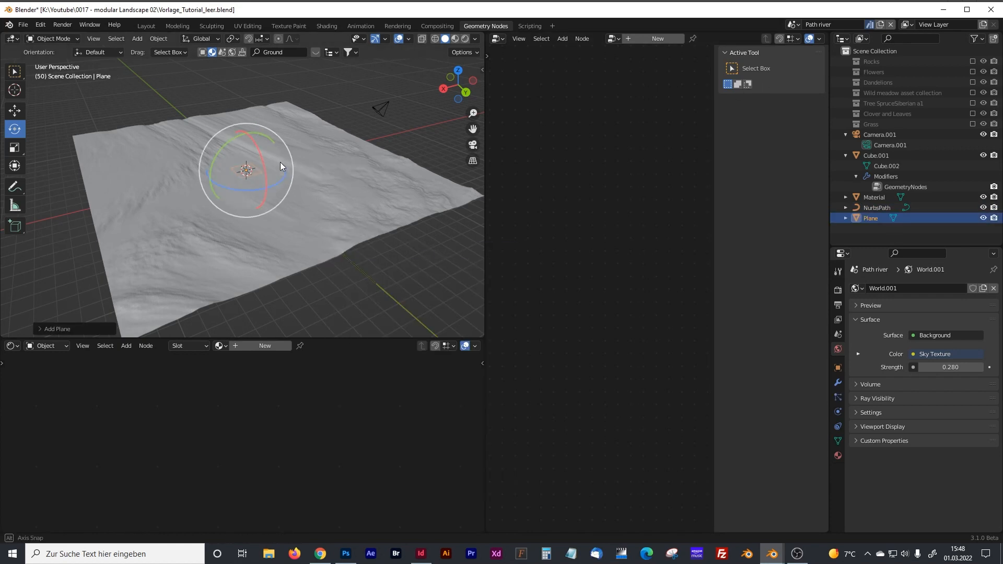
# Step: Scale the plane to over four times along X and under half along Y, forming a thin strip
pyautogui.moveTo(279, 162); pyautogui.dragTo(280, 177, button='middle')
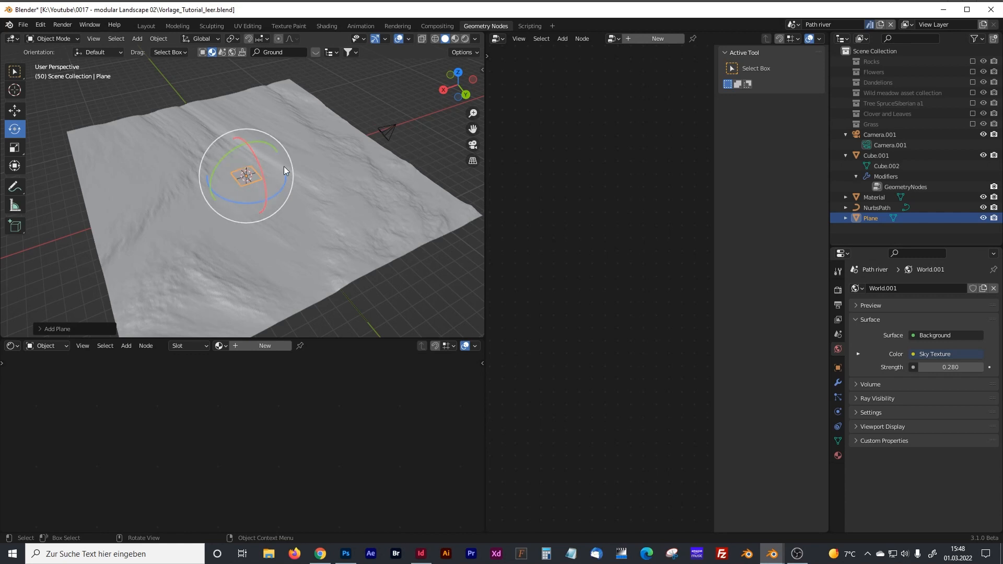
pyautogui.press('s')
pyautogui.press('y')
pyautogui.press('x')
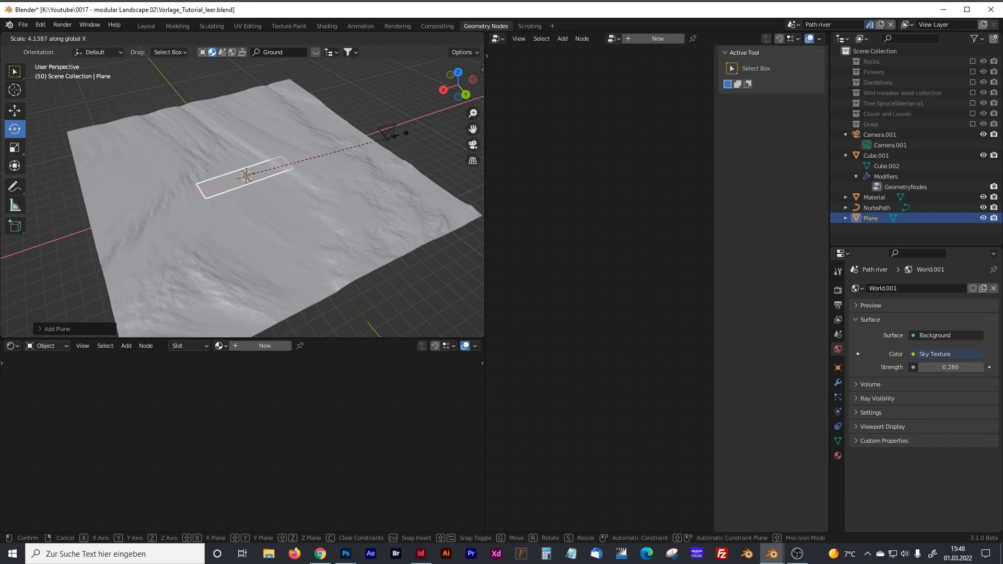
pyautogui.click(418, 130)
pyautogui.press('s')
pyautogui.press('y')
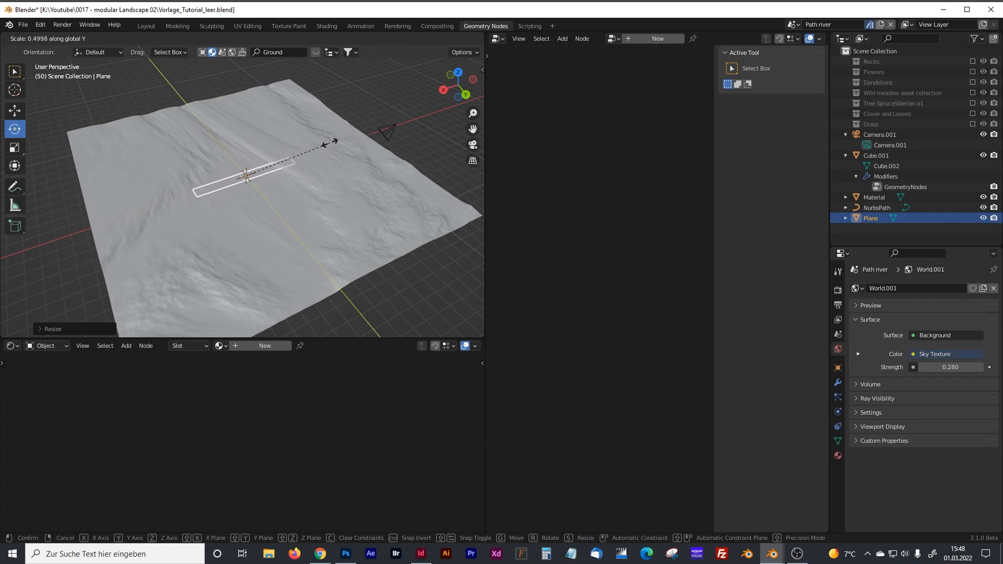
pyautogui.click(316, 151)
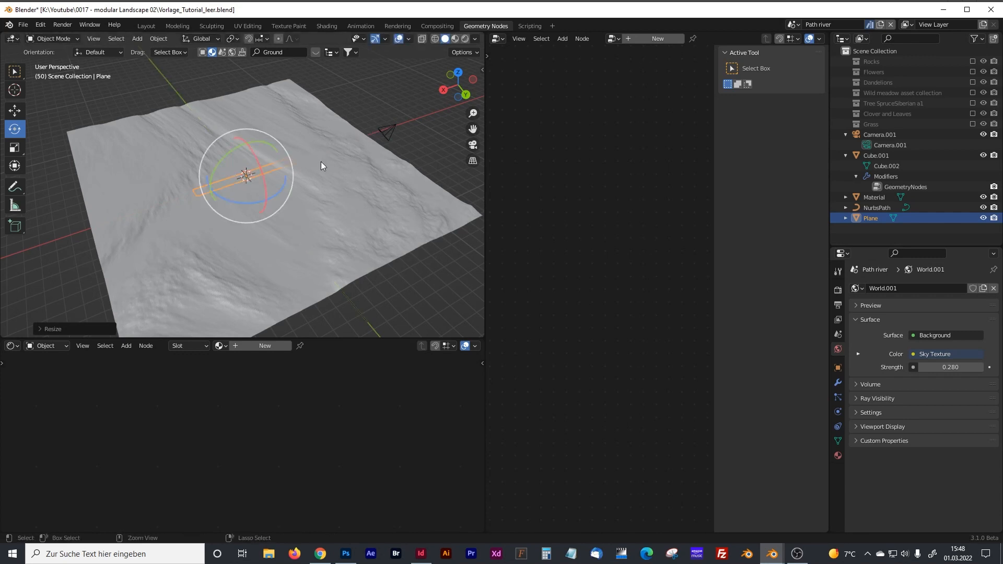
# Step: Apply all transforms to the plane and rename it "Piece of water"
pyautogui.hotkey('ctrl', 'a')
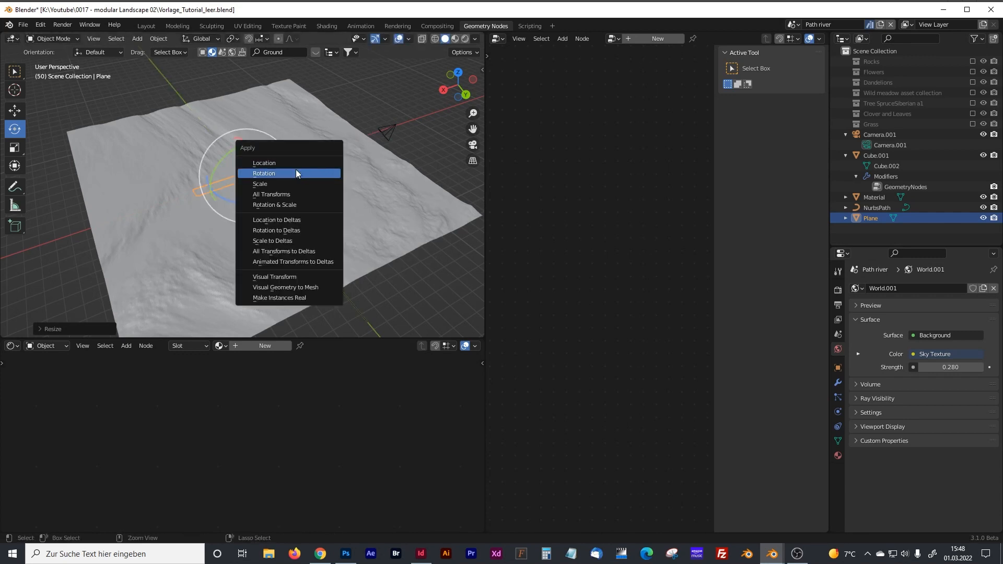
pyautogui.click(282, 192)
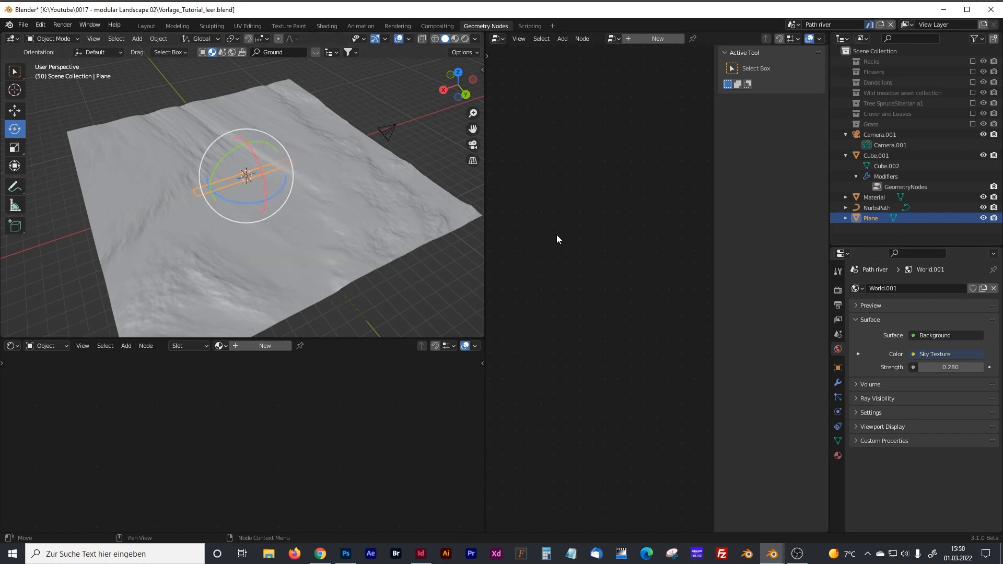
pyautogui.doubleClick(871, 218)
pyautogui.write('Piece of water')
pyautogui.press('Return')
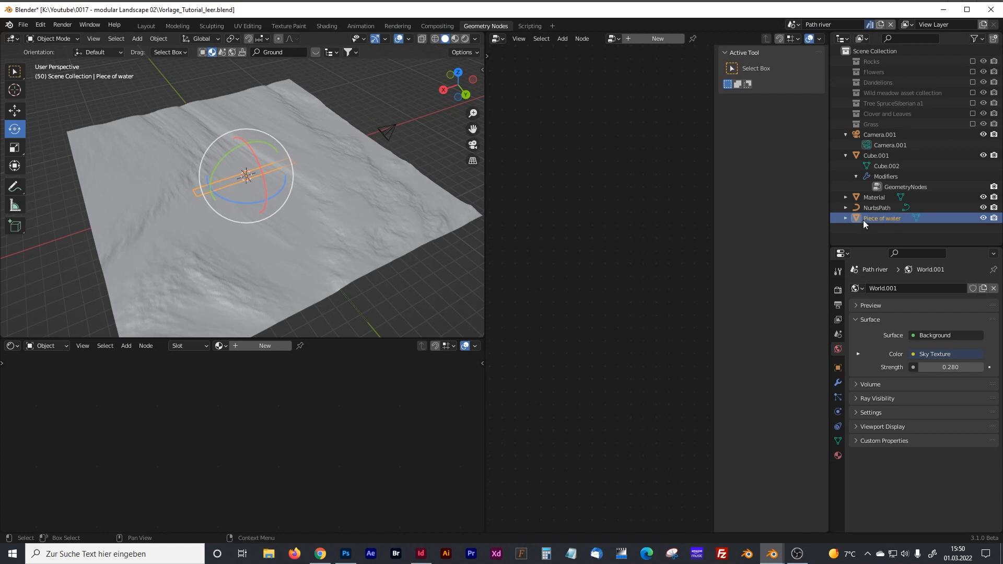
# Step: Add an Array modifier to the Piece of water strip and enable Merge
pyautogui.click(839, 383)
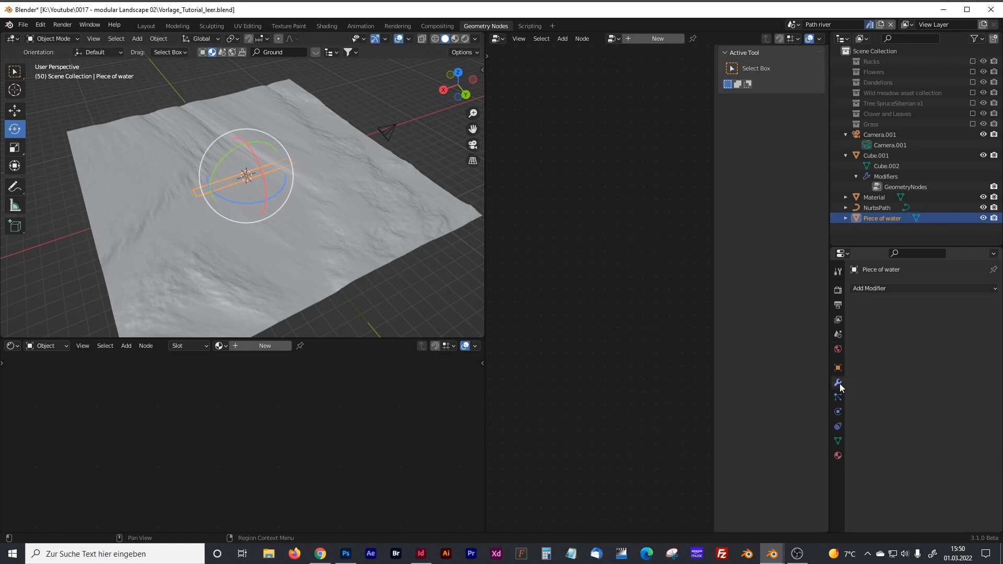
pyautogui.click(873, 288)
pyautogui.click(790, 317)
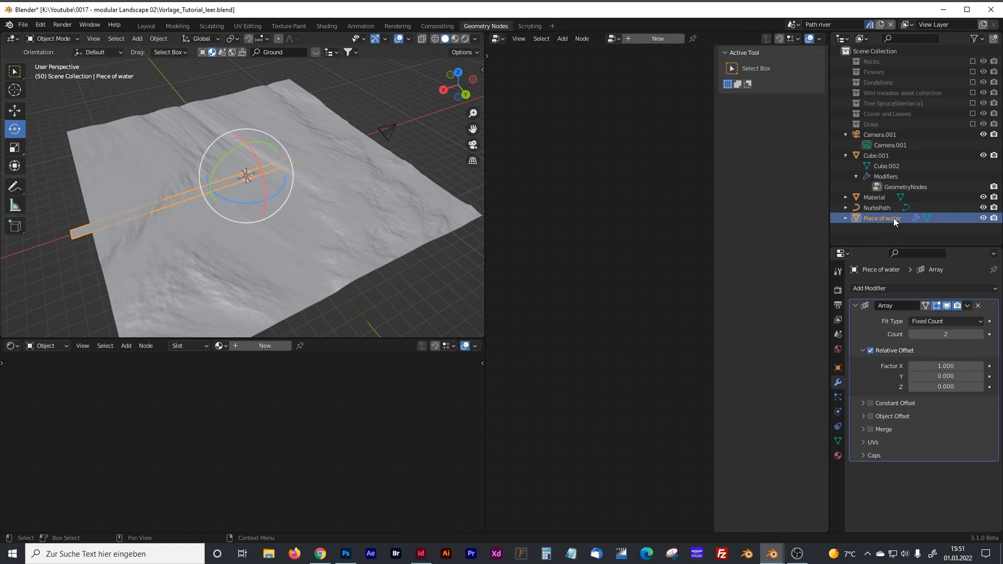
pyautogui.click(870, 430)
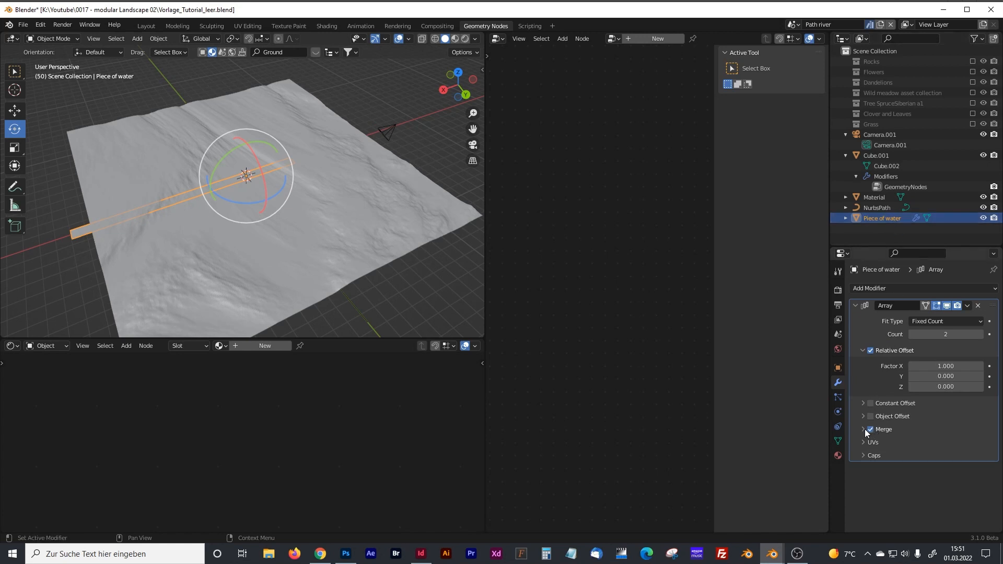
# Step: Add a Curve modifier below the Array on the Piece of water and set its Curve Object to NurbsPath
pyautogui.click(864, 429)
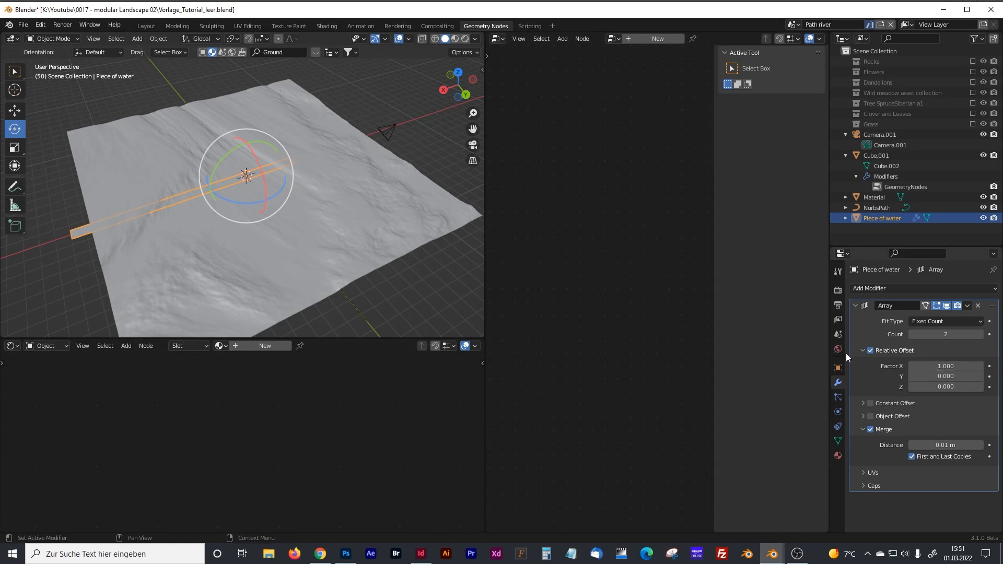
pyautogui.click(856, 306)
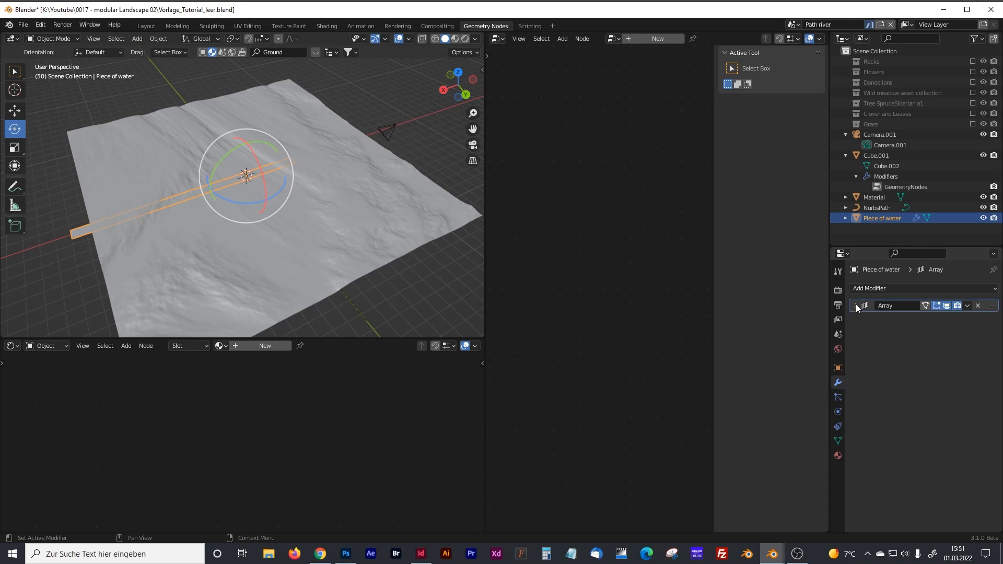
pyautogui.click(872, 290)
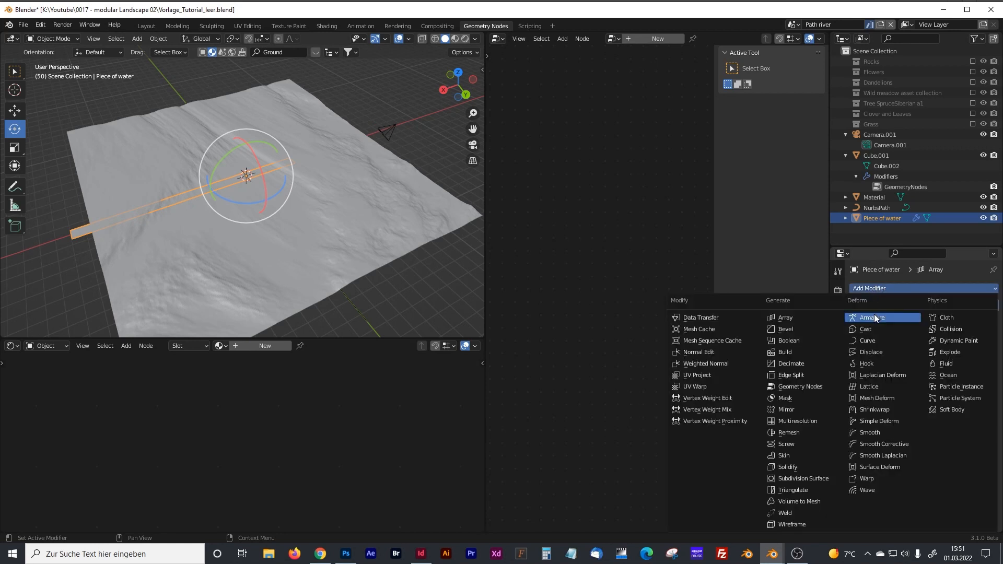
pyautogui.click(877, 340)
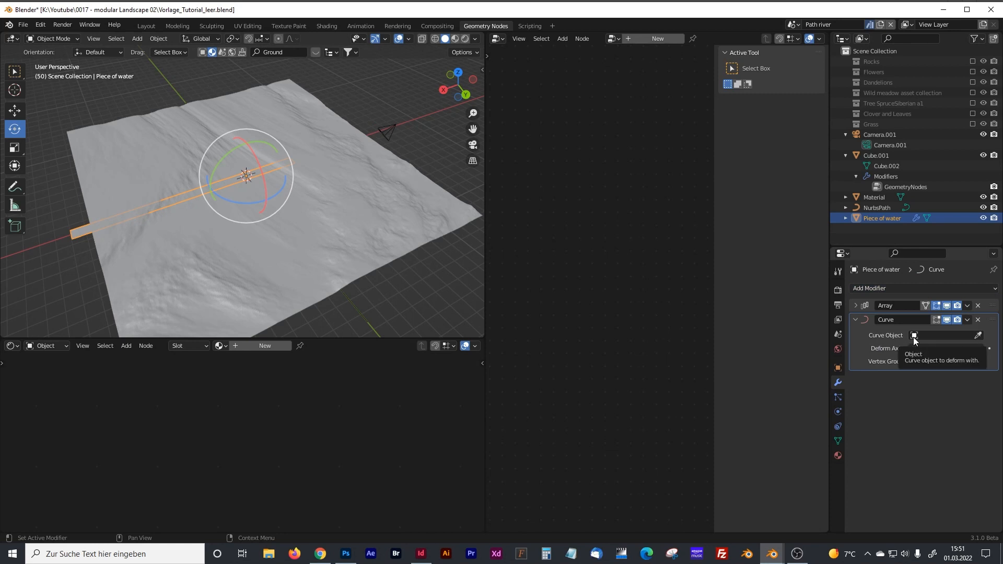
pyautogui.click(915, 337)
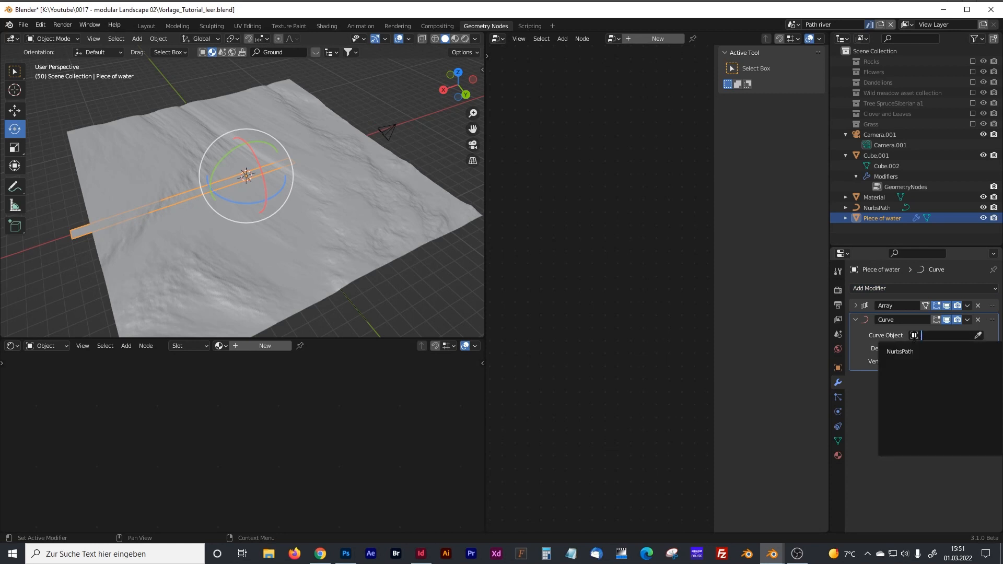
pyautogui.click(900, 351)
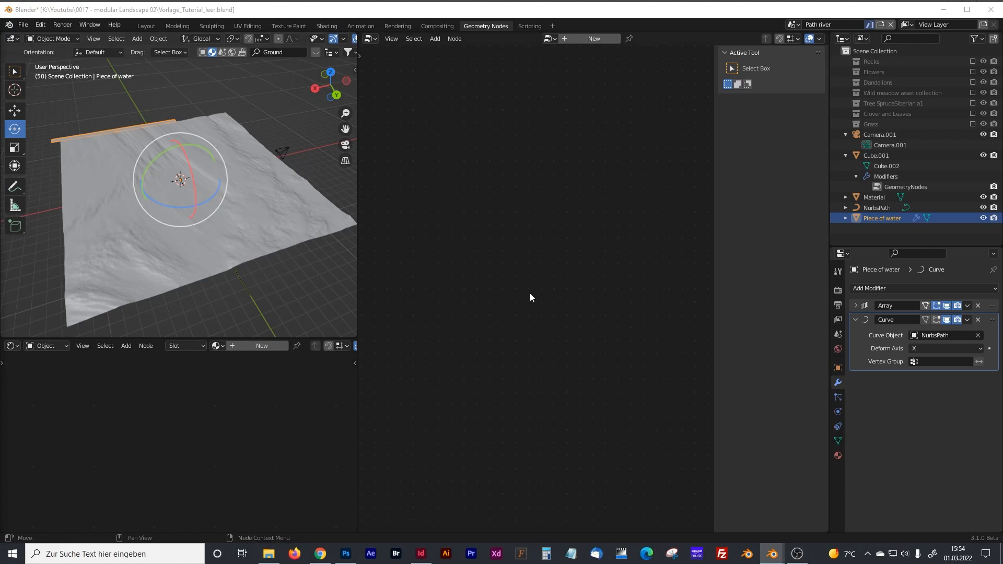
# Step: Set the Array's relative offset to X 0 and Y 1, and raise its count to 33
pyautogui.click(855, 306)
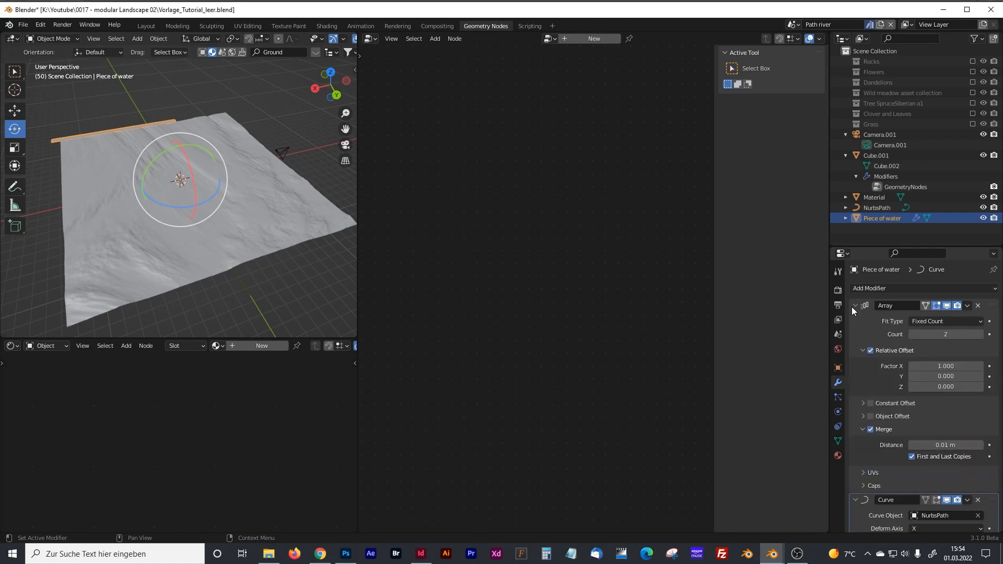
pyautogui.click(944, 366)
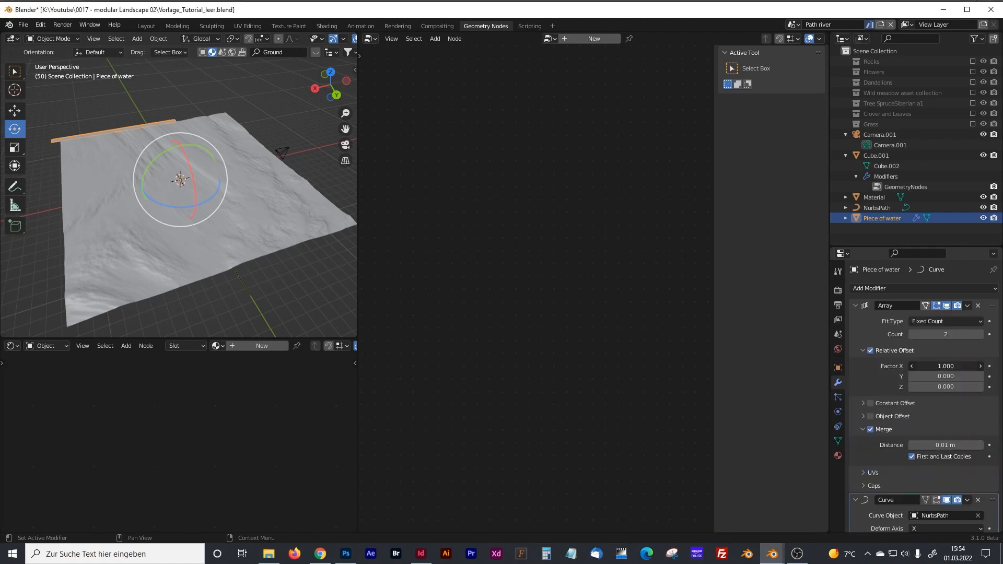
pyautogui.press('Return')
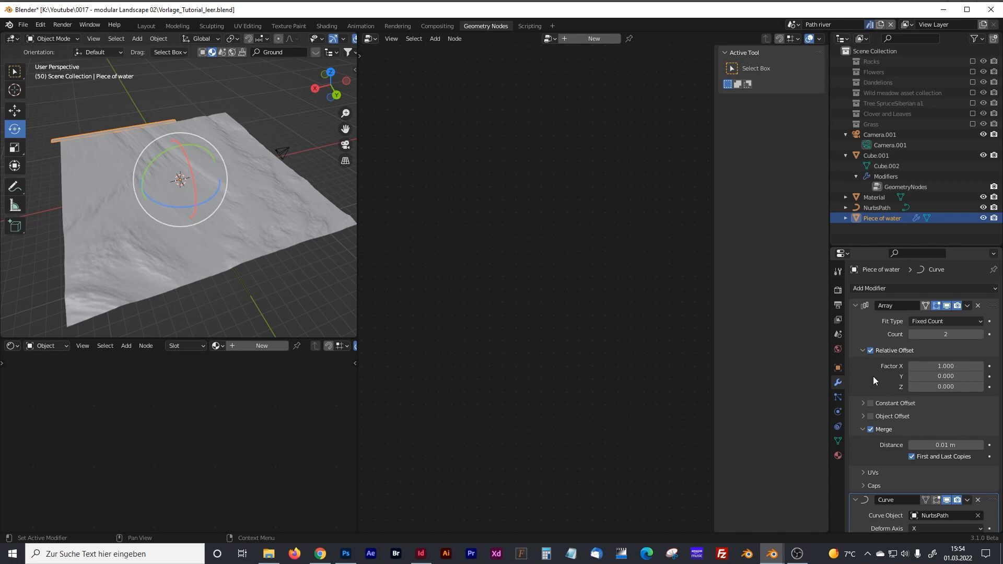
pyautogui.click(945, 366)
pyautogui.write('0')
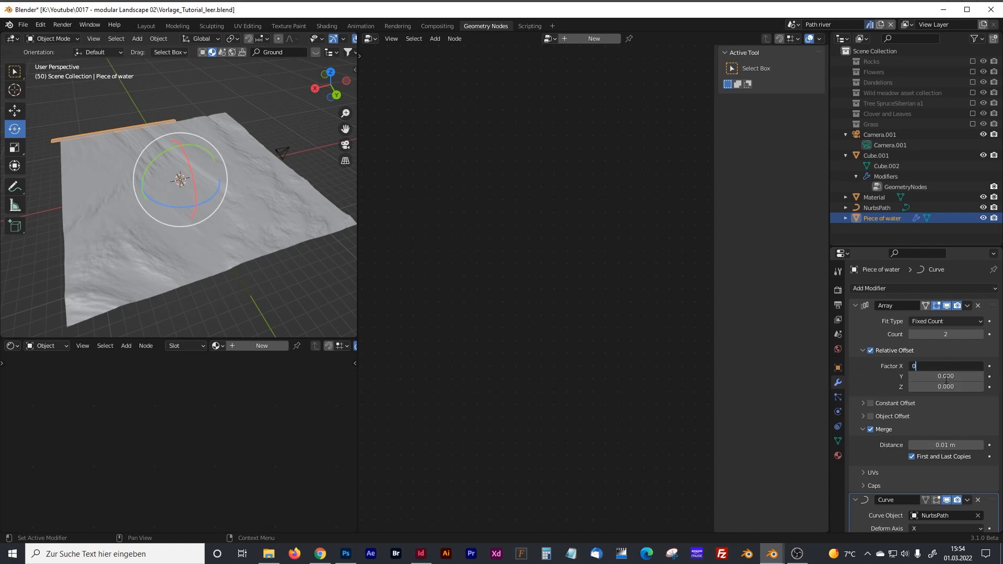
pyautogui.click(884, 376)
pyautogui.click(942, 377)
pyautogui.write('1')
pyautogui.click(876, 384)
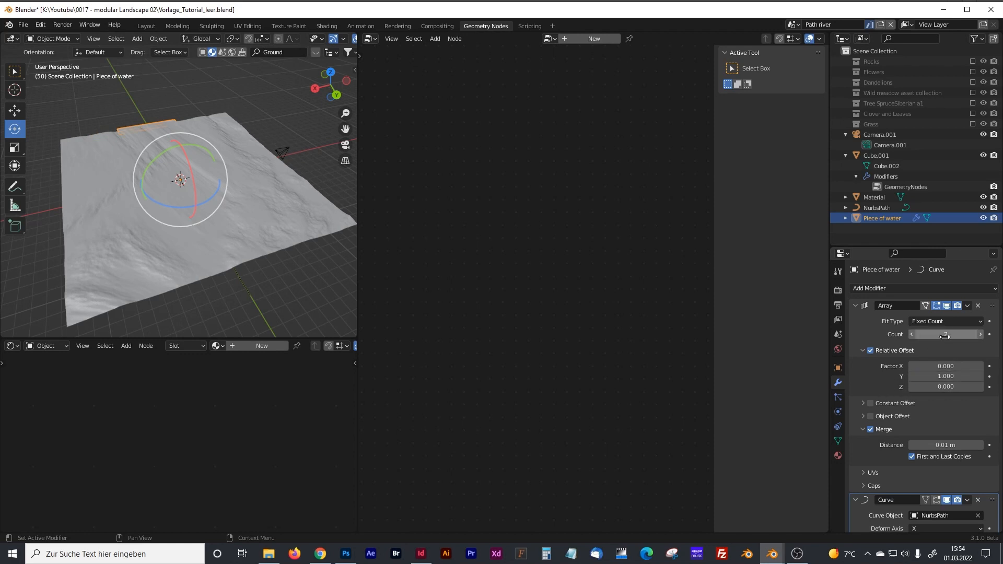
pyautogui.moveTo(944, 336); pyautogui.dragTo(961, 334)
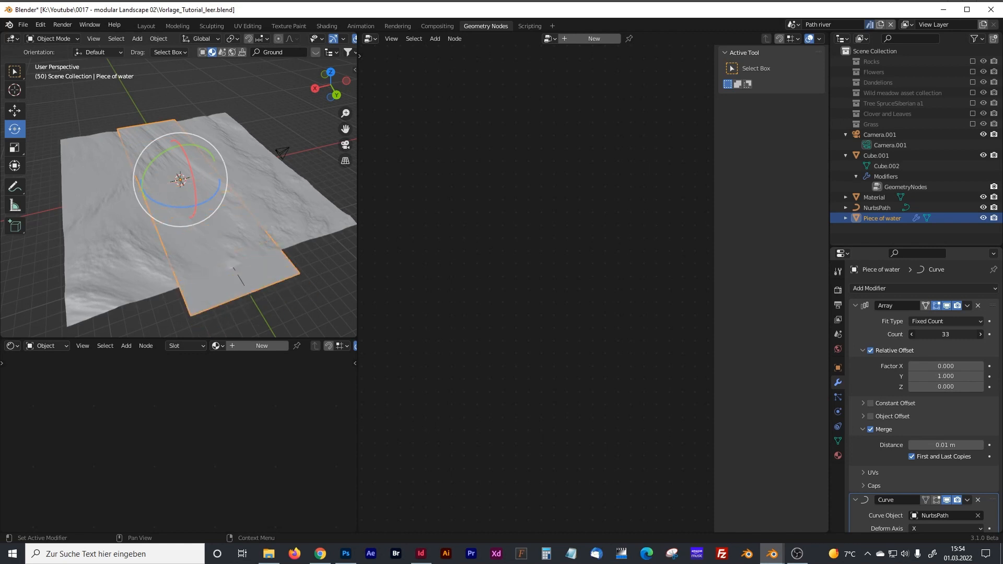
pyautogui.scroll(-1, 898, 441)
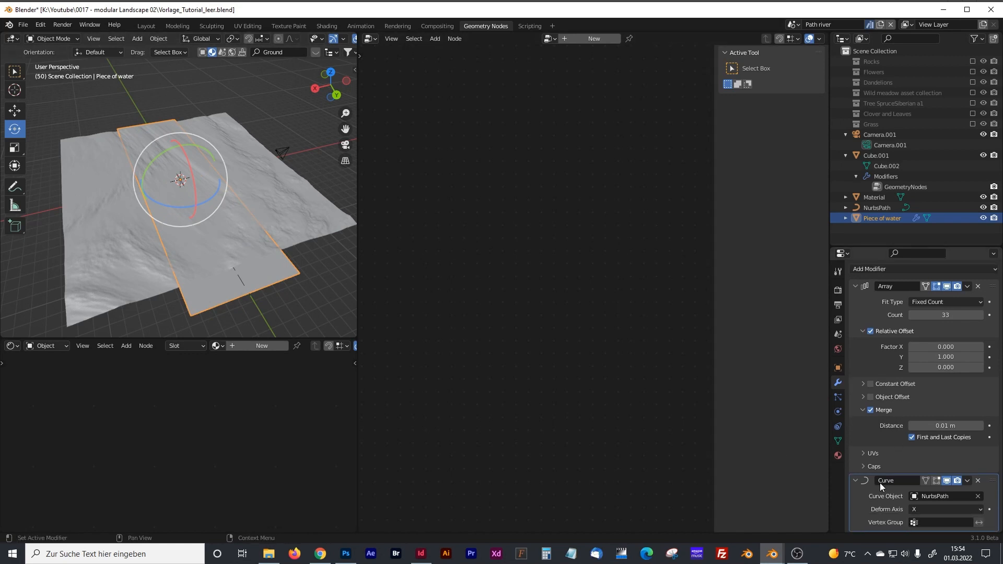
# Step: Edit the NurbsPath by moving its second and fourth control points to opposite sides, bending the path into an S-curve
pyautogui.click(879, 209)
pyautogui.press('Tab')
pyautogui.click(208, 224)
pyautogui.moveTo(207, 224); pyautogui.dragTo(260, 209)
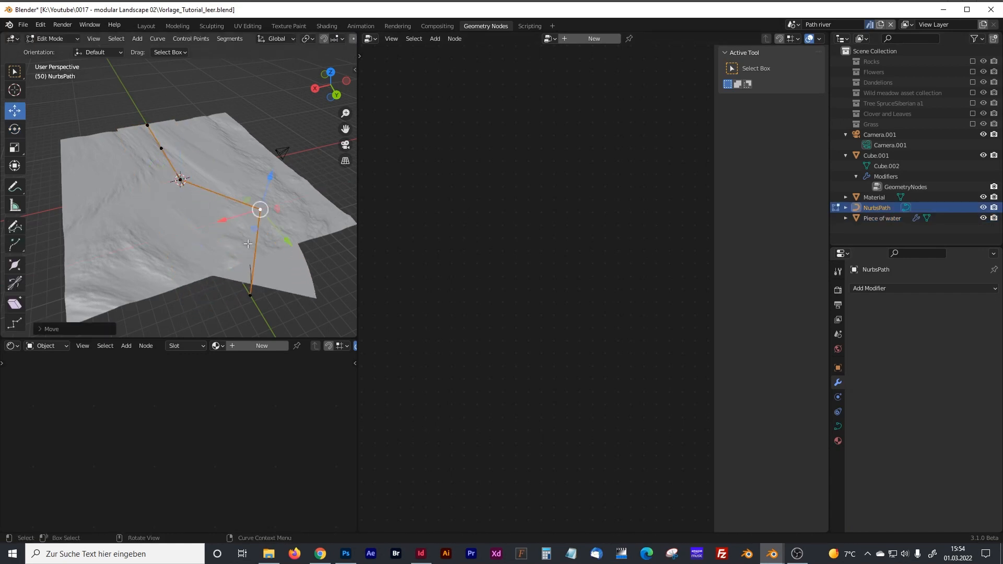
pyautogui.moveTo(246, 238); pyautogui.dragTo(199, 214, button='middle')
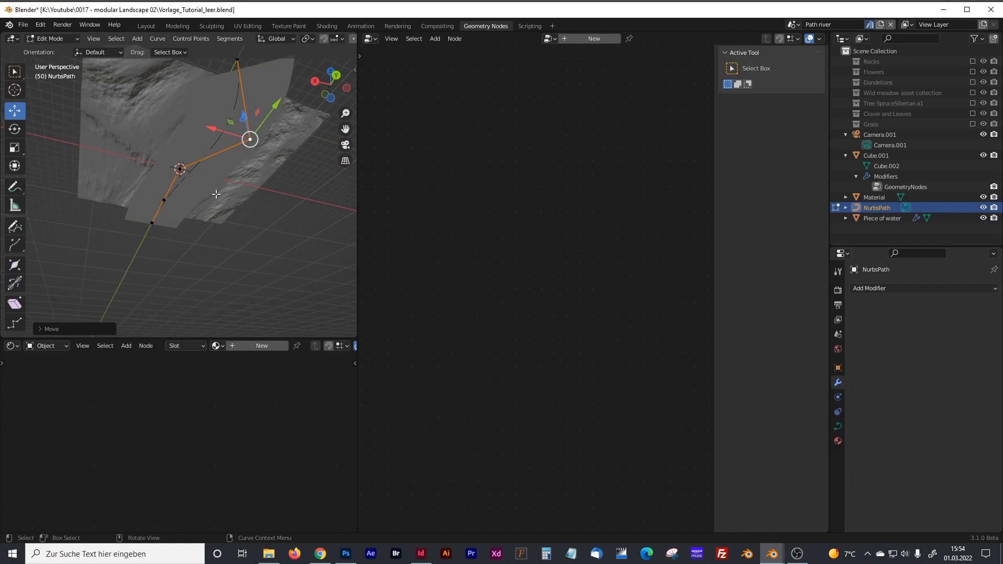
pyautogui.click(164, 200)
pyautogui.moveTo(140, 196); pyautogui.dragTo(220, 210)
pyautogui.moveTo(211, 96); pyautogui.dragTo(261, 207, button='middle')
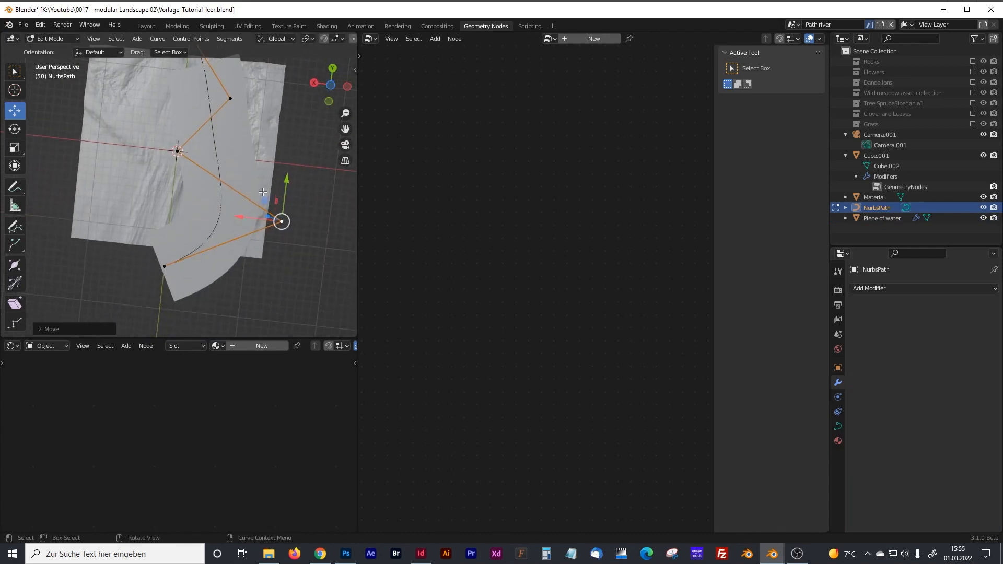
pyautogui.moveTo(255, 214); pyautogui.dragTo(101, 197)
# Step: Move the path's end control point about 4.8 m outward along negative Y, and select the control point at the opposite end
pyautogui.click(166, 267)
pyautogui.press('g')
pyautogui.press('y')
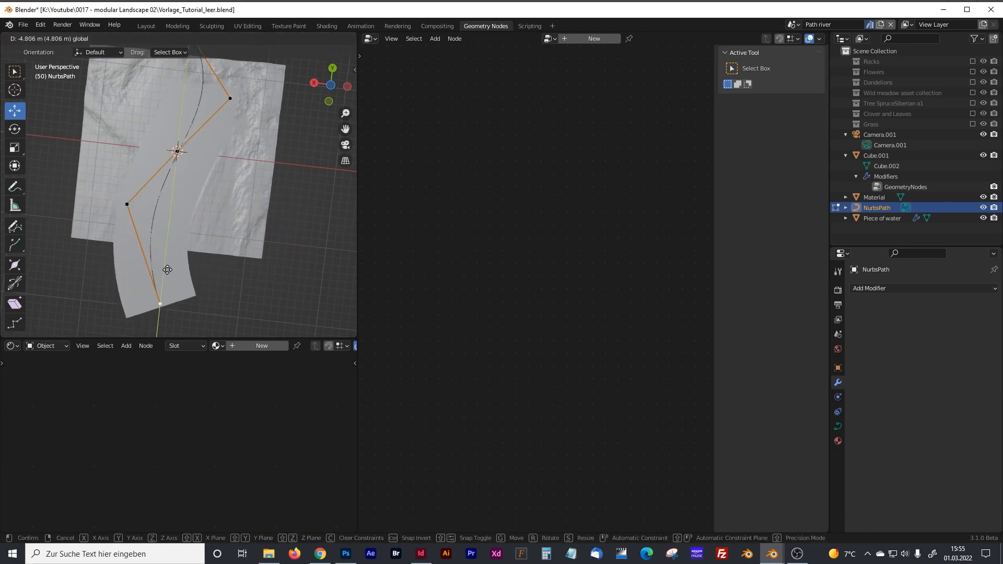
pyautogui.moveTo(172, 224); pyautogui.dragTo(168, 268)
pyautogui.keyDown('shift'); pyautogui.moveTo(198, 166); pyautogui.dragTo(205, 220, button='middle'); pyautogui.keyUp('shift')
pyautogui.keyDown('shift'); pyautogui.moveTo(209, 128); pyautogui.dragTo(220, 161, button='middle'); pyautogui.keyUp('shift')
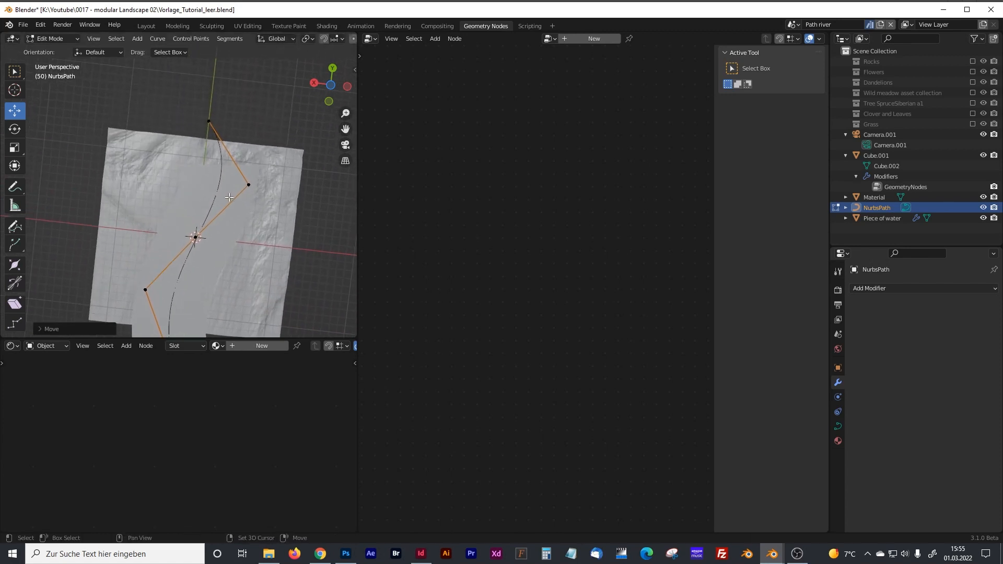
pyautogui.click(209, 123)
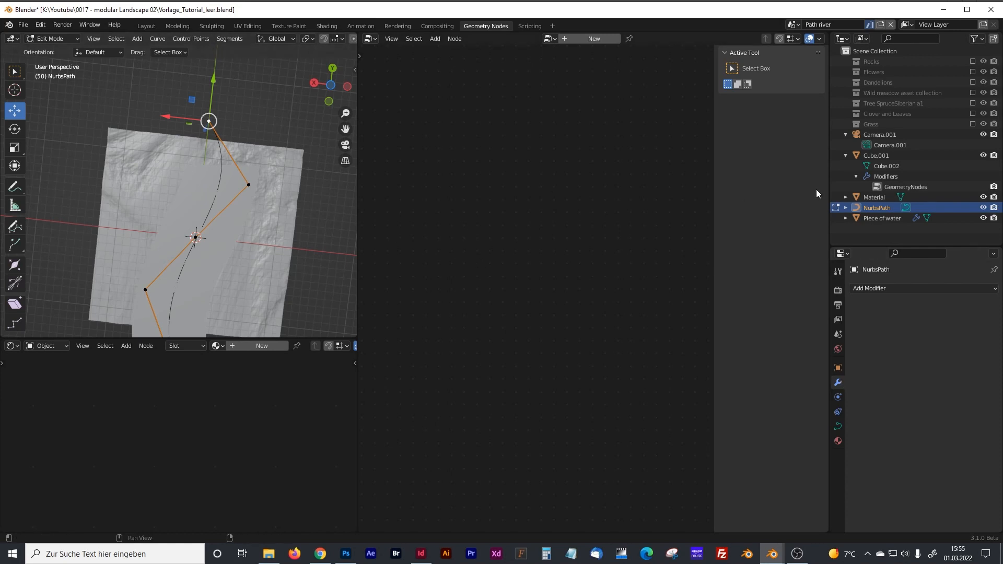
# Step: Leave the path's Edit Mode and set the Piece of water's Array count to 40
pyautogui.click(876, 218)
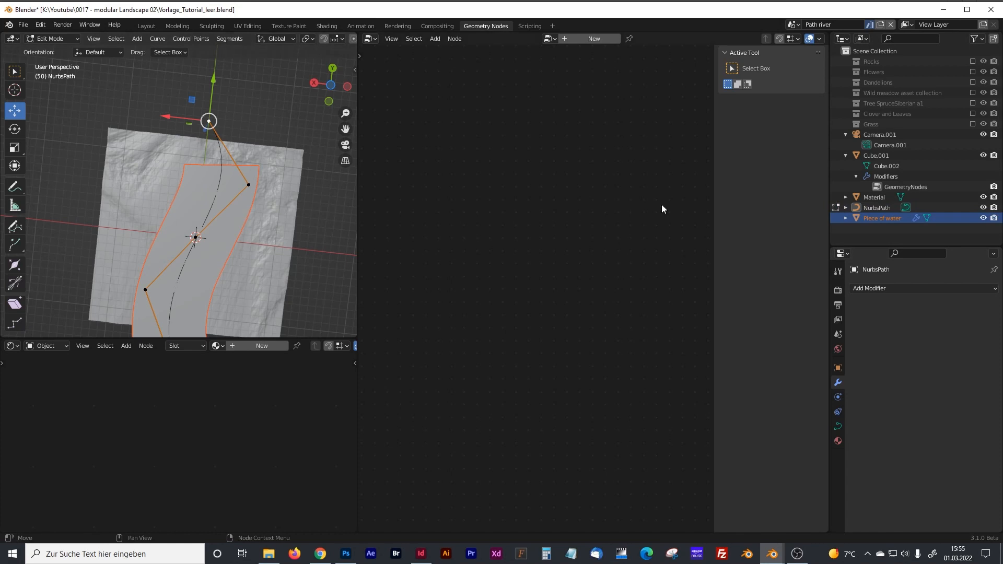
pyautogui.click(838, 396)
pyautogui.click(838, 383)
pyautogui.press('Tab')
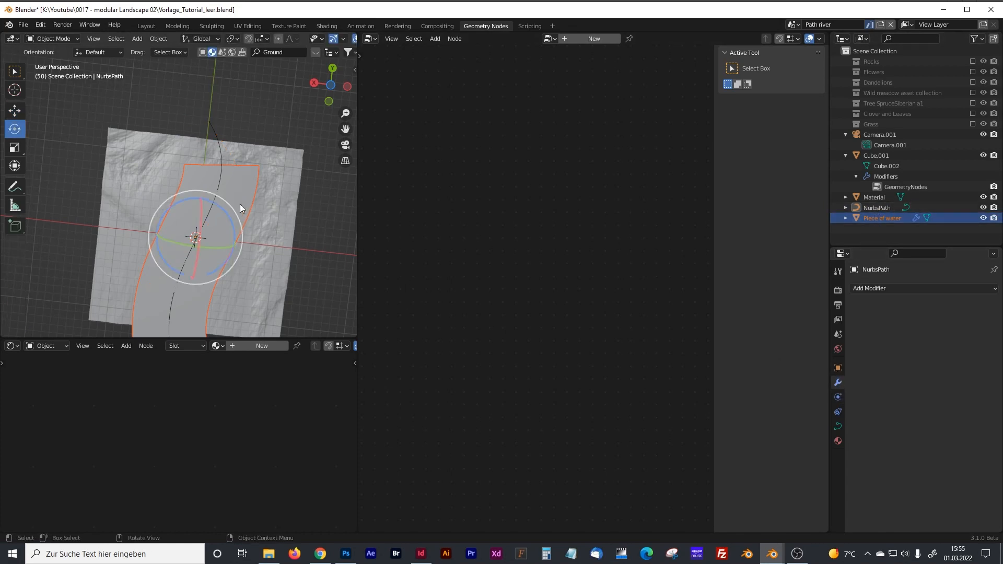
pyautogui.click(980, 334)
pyautogui.moveTo(945, 334); pyautogui.dragTo(970, 334)
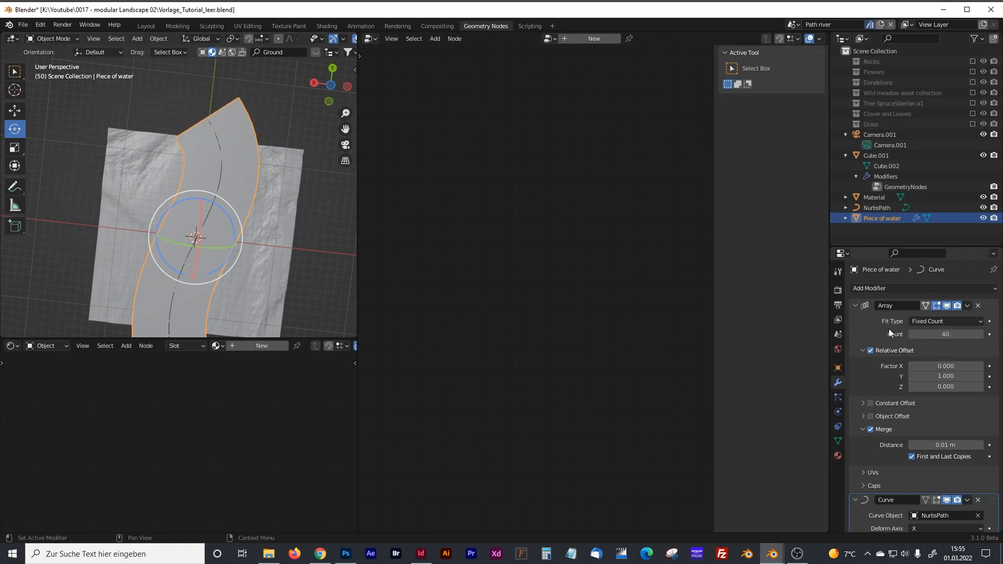
pyautogui.moveTo(269, 215); pyautogui.dragTo(241, 158, button='middle')
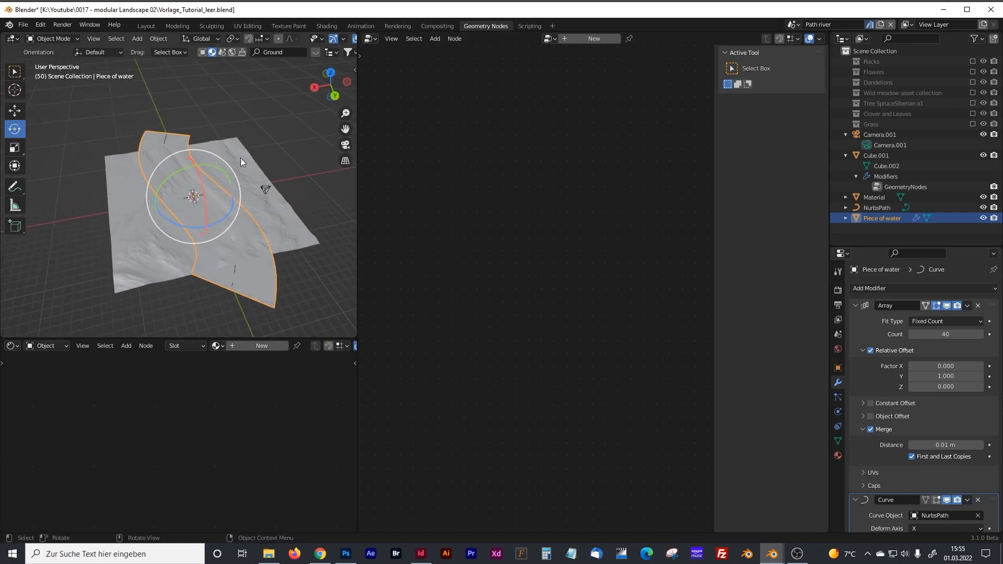
# Step: Select the ground object, widen its node editor and add NurbsPath as an Object Info node below the Noise Distortion frame
pyautogui.click(243, 138)
pyautogui.click(240, 142)
pyautogui.click(233, 148)
pyautogui.moveTo(357, 205); pyautogui.dragTo(296, 205)
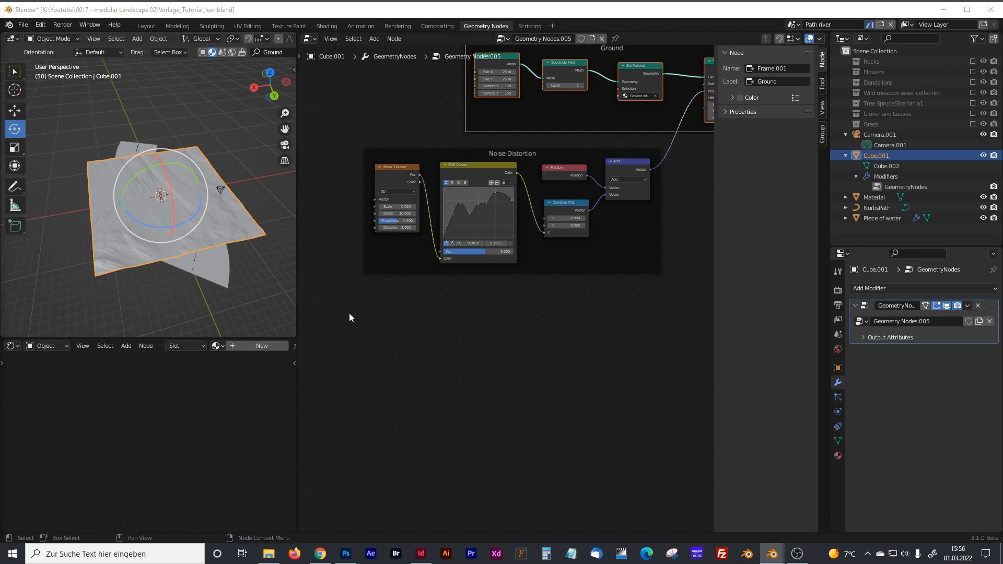
pyautogui.moveTo(296, 244); pyautogui.dragTo(259, 243)
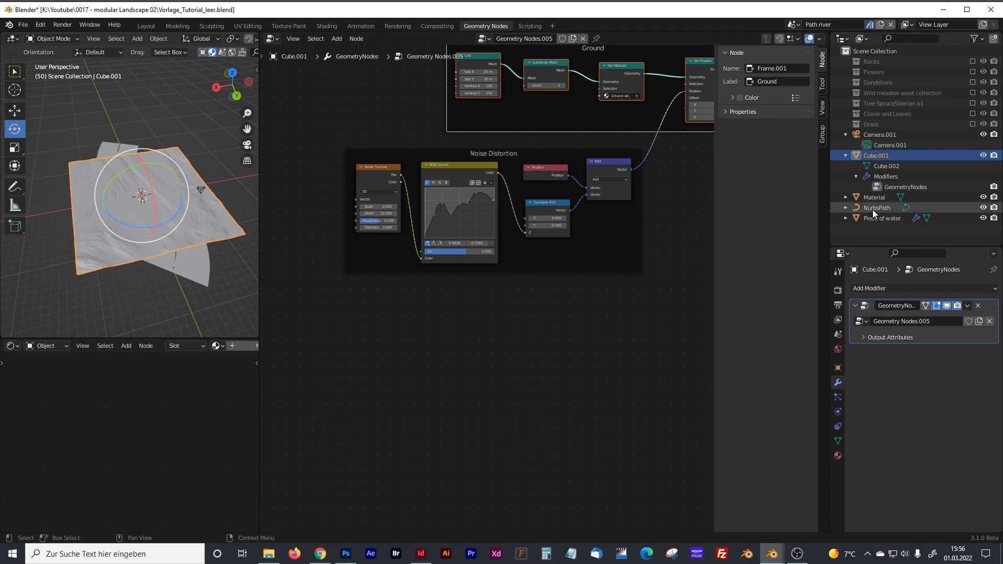
pyautogui.moveTo(872, 209); pyautogui.dragTo(359, 393)
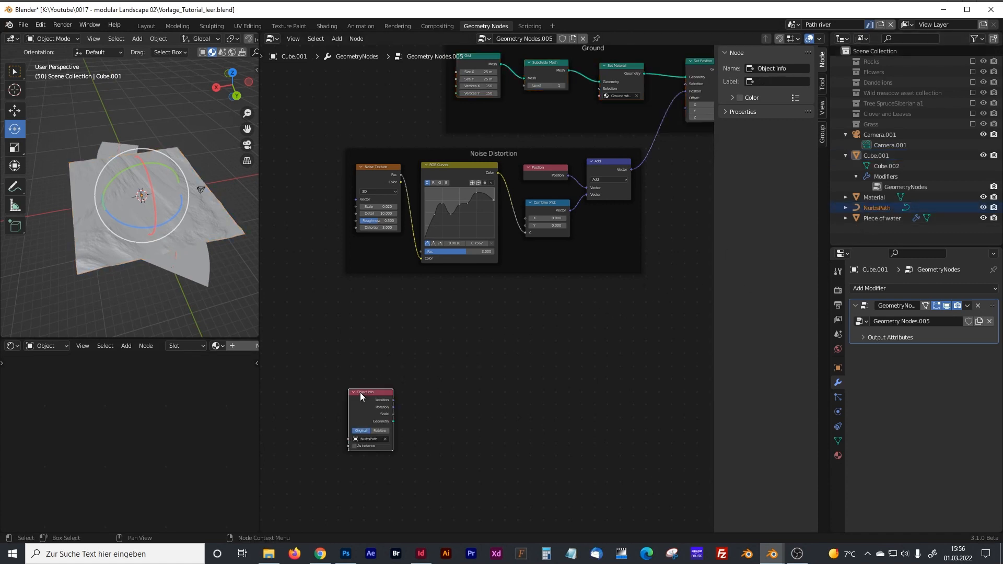
pyautogui.scroll(1, 396, 353)
pyautogui.scroll(1, 396, 352)
pyautogui.moveTo(406, 352); pyautogui.dragTo(440, 274, button='middle')
pyautogui.moveTo(441, 273); pyautogui.dragTo(452, 257, button='middle')
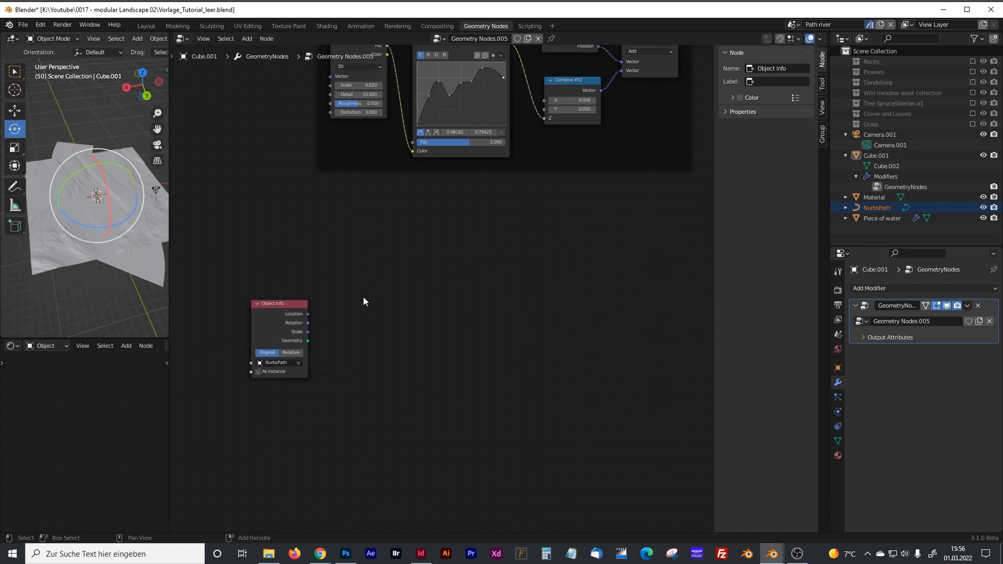
# Step: Add a Curve to Mesh node beside the NurbsPath Object Info node
pyautogui.hotkey('shift', 'a')
pyautogui.click(332, 204)
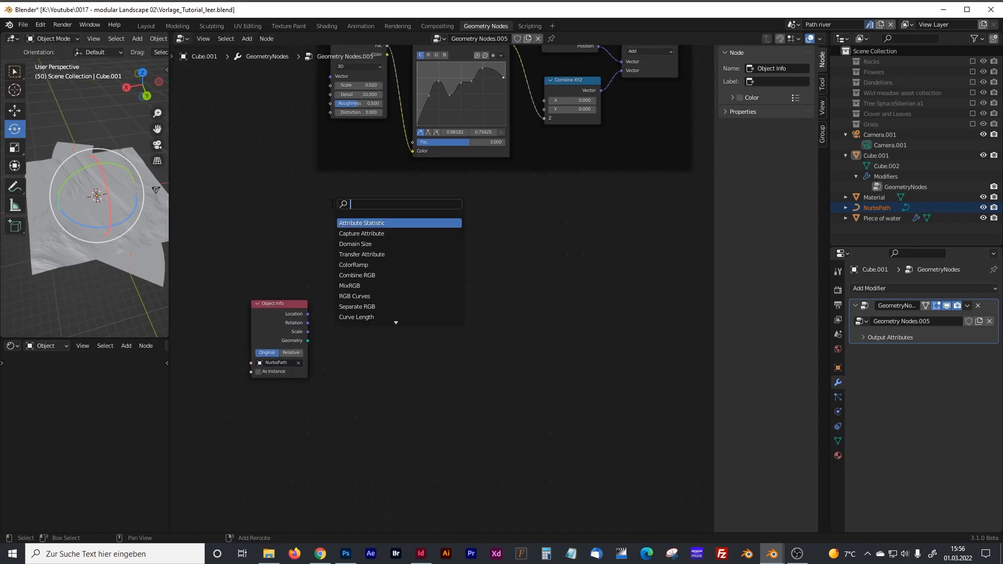
pyautogui.write('curve')
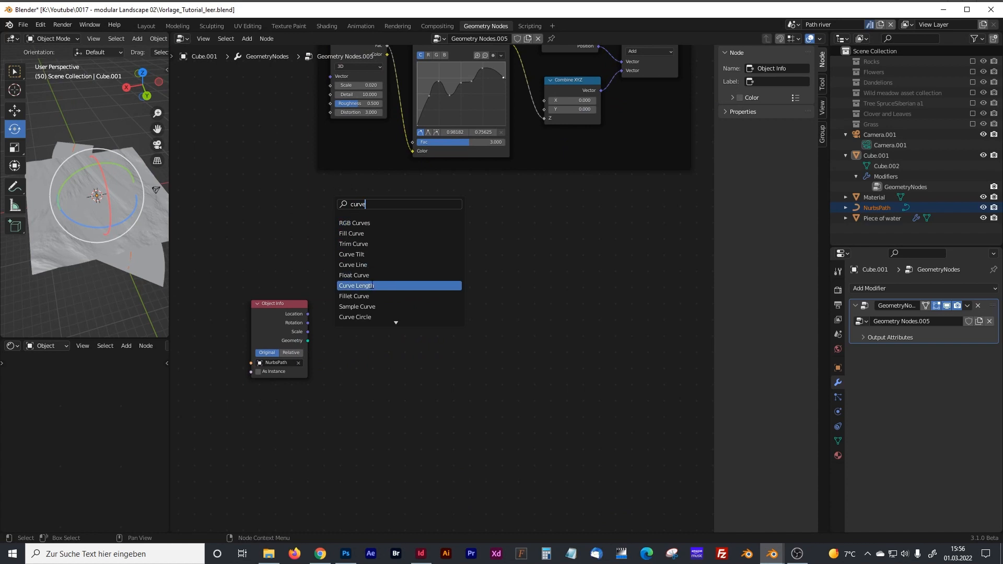
pyautogui.write(' to')
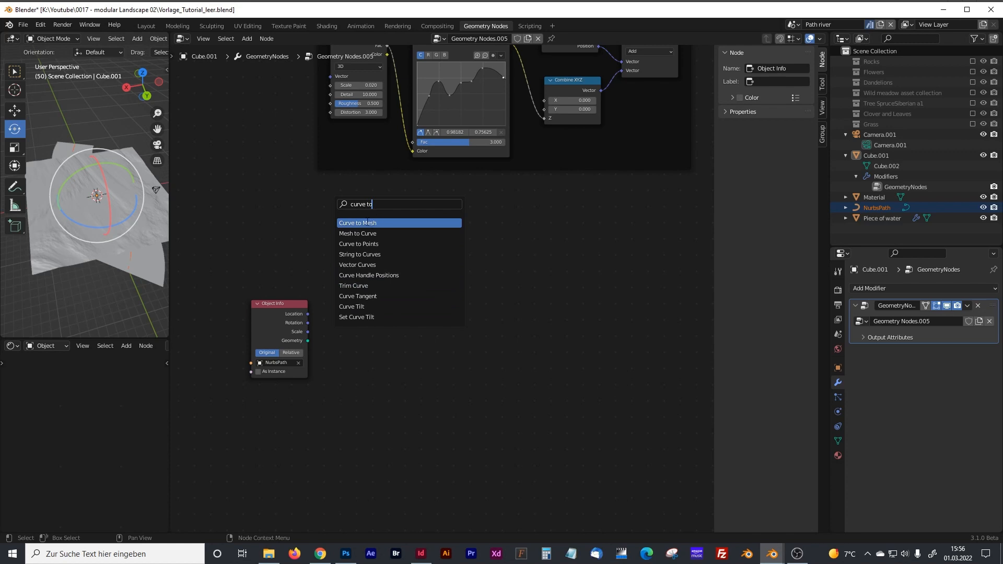
pyautogui.click(367, 223)
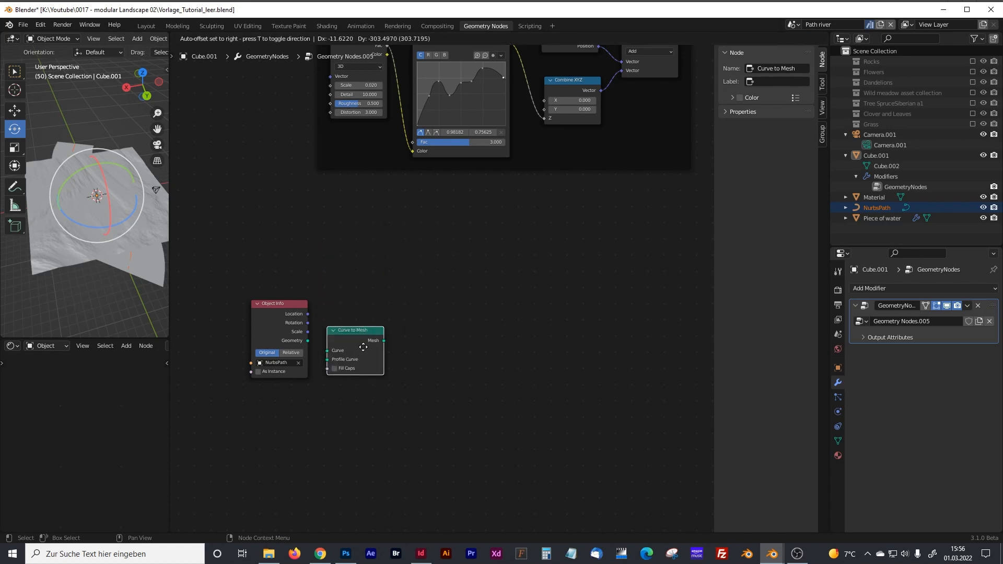
pyautogui.click(383, 367)
pyautogui.hotkey('shift', 'a')
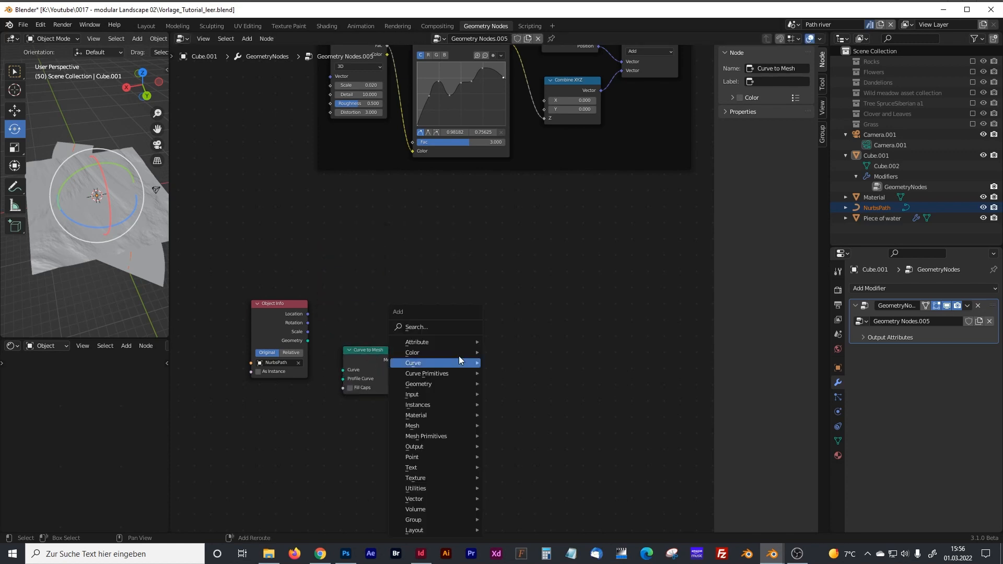
pyautogui.click(416, 327)
pyautogui.write('geomtry')
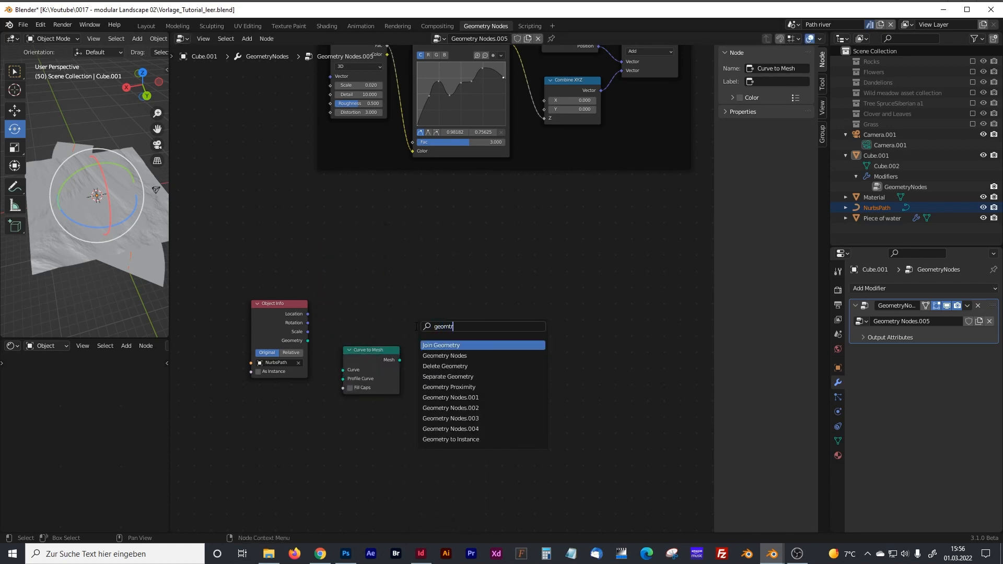
pyautogui.click(455, 357)
pyautogui.click(467, 365)
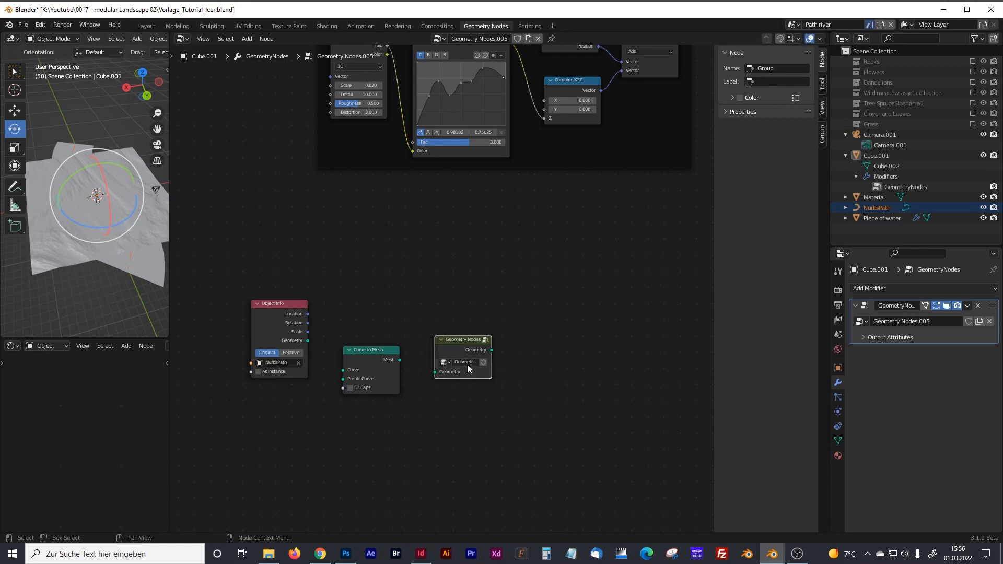
pyautogui.press('x')
# Step: Add a Geometry Proximity node beside the Curve to Mesh node
pyautogui.hotkey('shift', 'a')
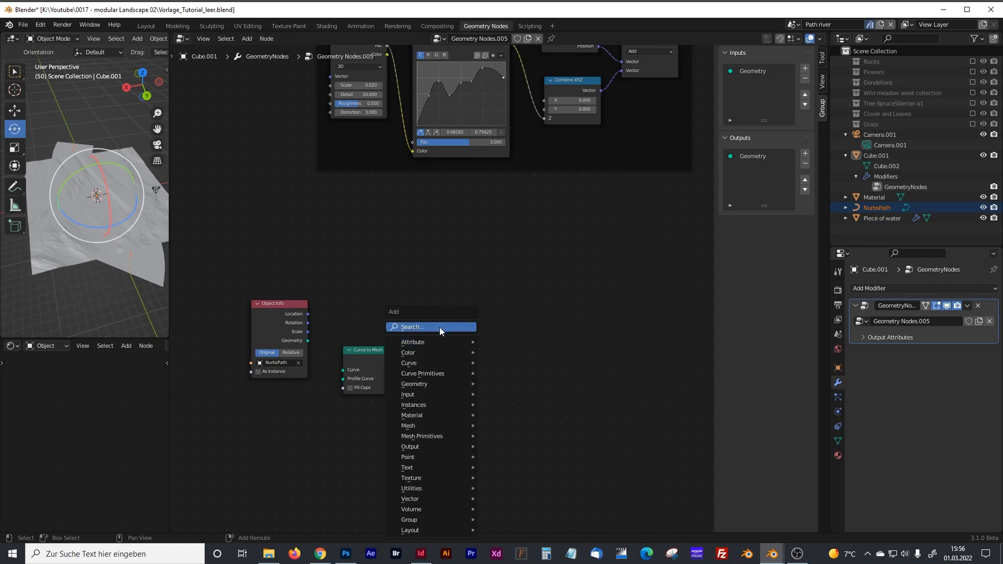
pyautogui.click(440, 327)
pyautogui.write('geome')
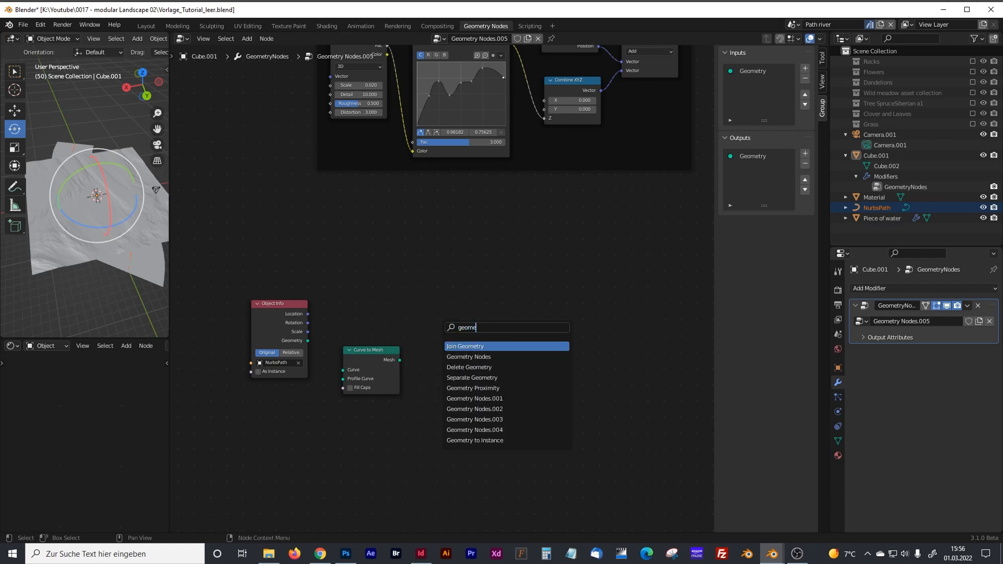
pyautogui.click(472, 389)
pyautogui.click(475, 378)
# Step: Add a Vector Math node after the Geometry Proximity node and shift Geometry Proximity closer to Curve to Mesh
pyautogui.click(397, 283)
pyautogui.hotkey('shift', 'a')
pyautogui.click(403, 284)
pyautogui.write('vector')
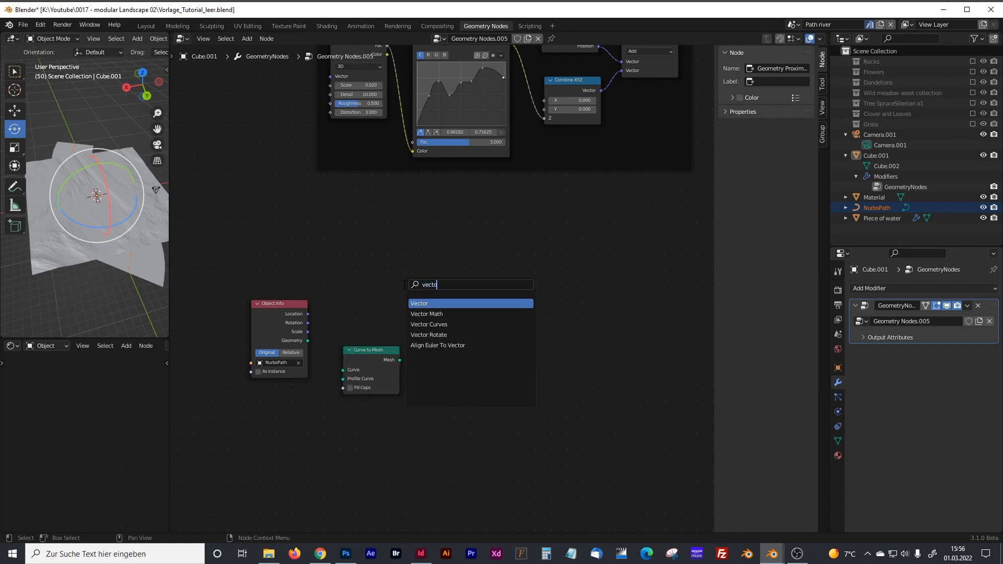
pyautogui.click(430, 313)
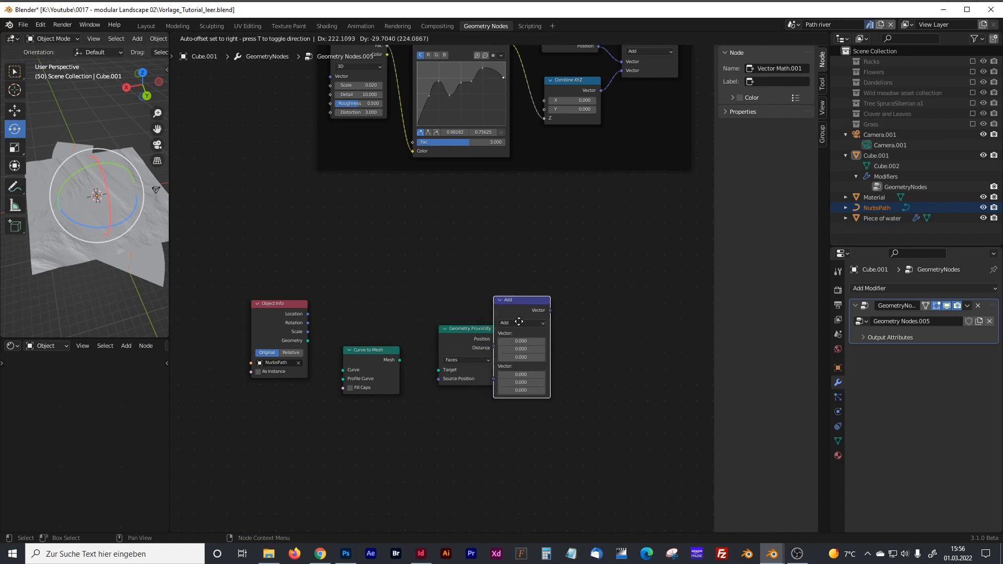
pyautogui.click(538, 316)
pyautogui.click(481, 331)
pyautogui.moveTo(482, 332); pyautogui.dragTo(470, 350)
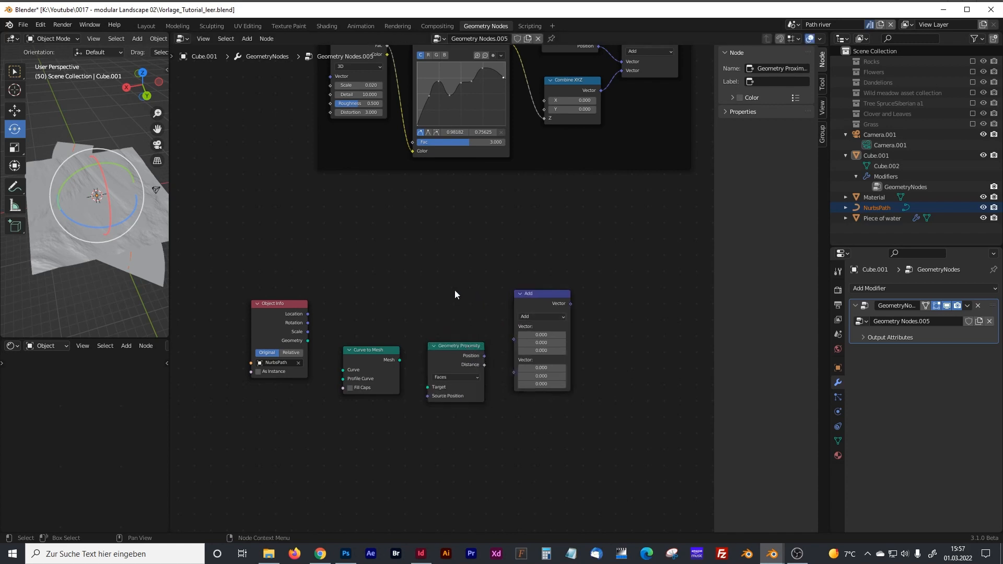
# Step: Add a Position node above the Geometry Proximity node
pyautogui.hotkey('shift', 'a')
pyautogui.write('popi')
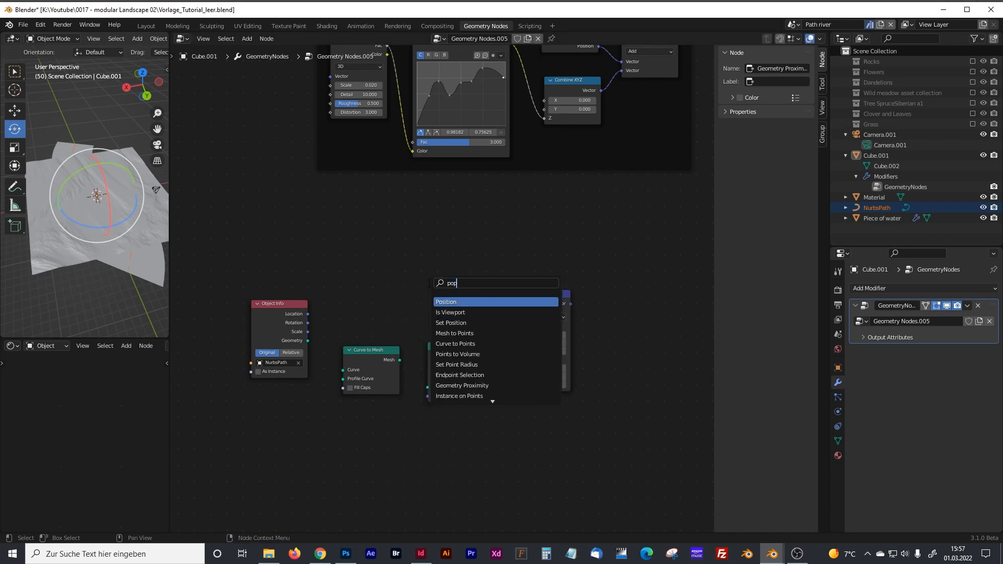
pyautogui.click(447, 302)
pyautogui.click(433, 301)
# Step: Set the new Vector Math node's operation to Distance
pyautogui.moveTo(605, 326); pyautogui.dragTo(532, 318, button='middle')
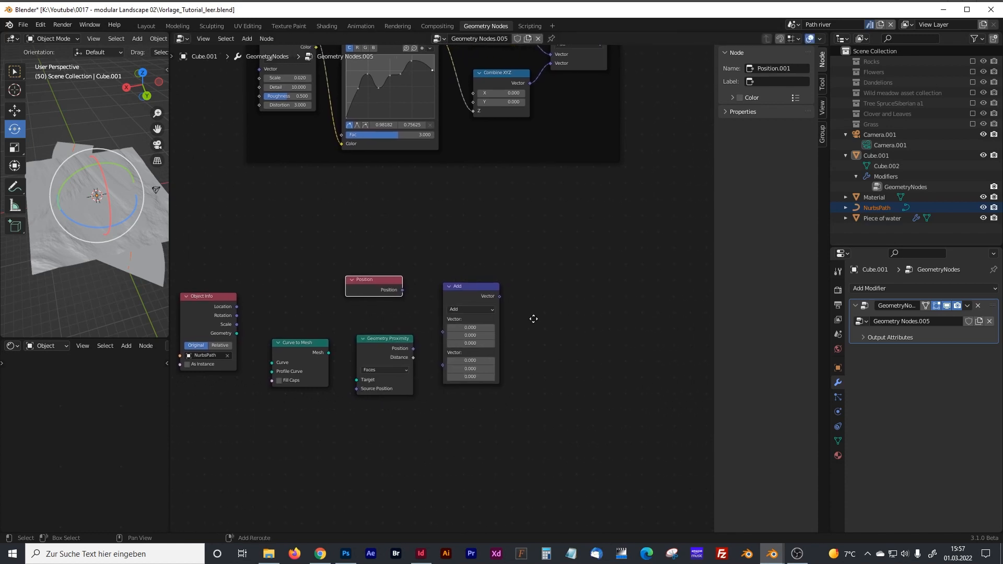
pyautogui.click(456, 288)
pyautogui.click(468, 308)
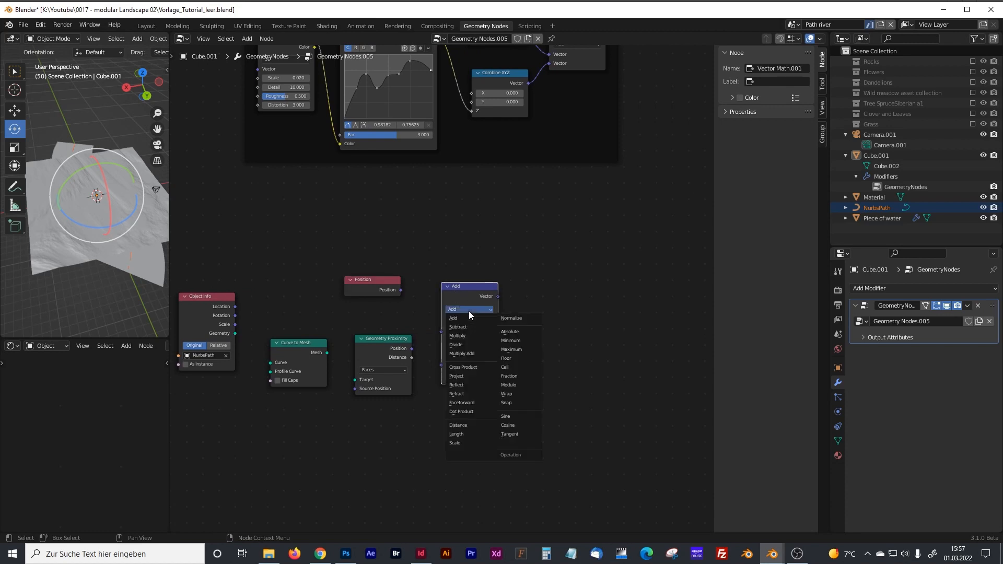
pyautogui.click(462, 426)
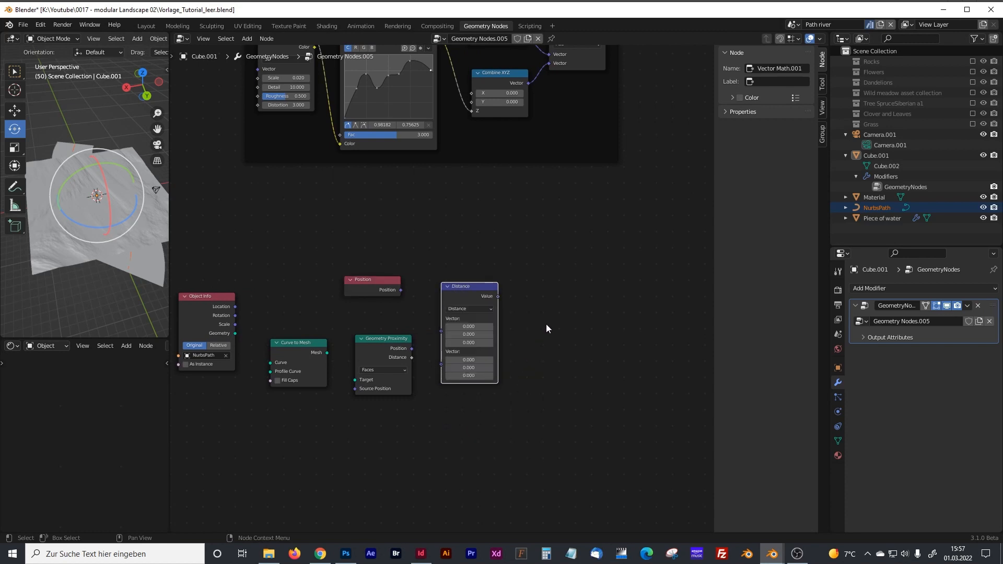
# Step: Add a Math node after the Distance node and set its operation to Multiply Add
pyautogui.moveTo(559, 314); pyautogui.dragTo(463, 340, button='middle')
pyautogui.hotkey('shift', 'a')
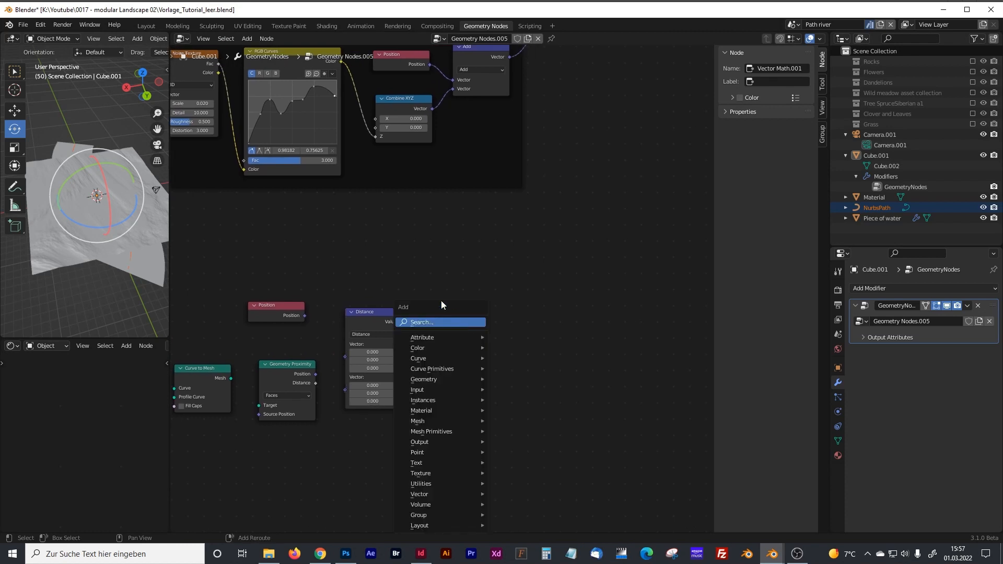
pyautogui.click(433, 322)
pyautogui.write('math')
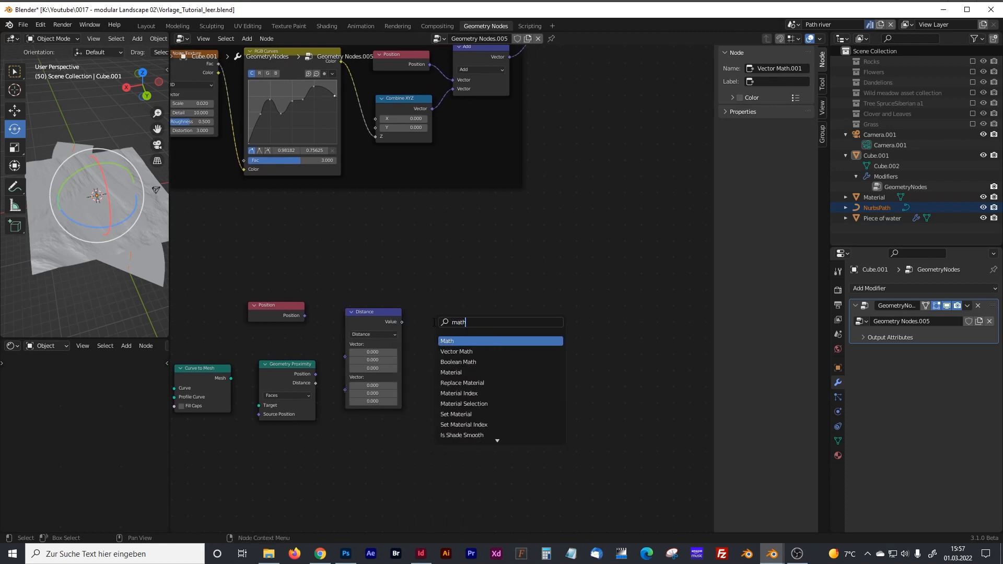
pyautogui.click(453, 341)
pyautogui.click(453, 290)
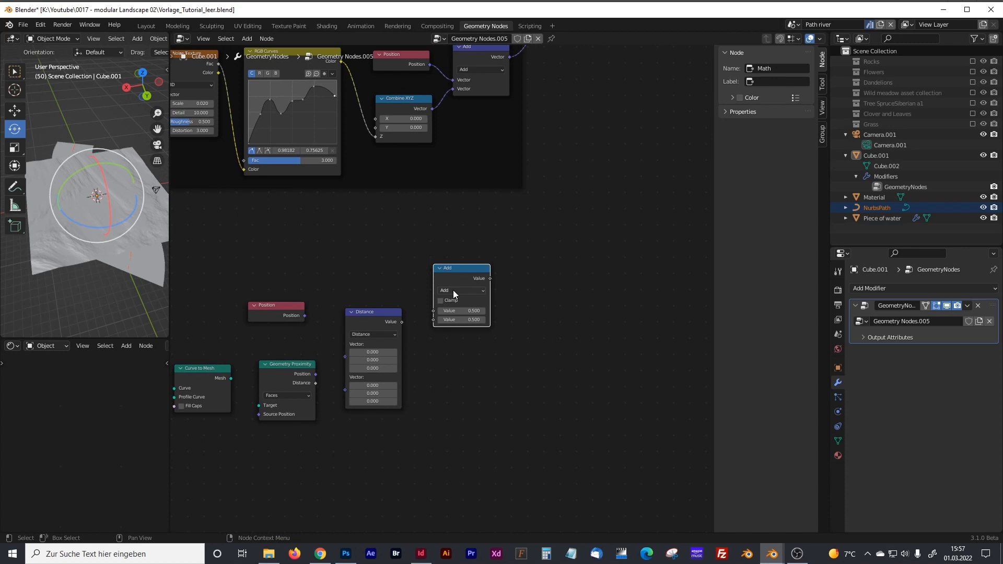
pyautogui.click(453, 290)
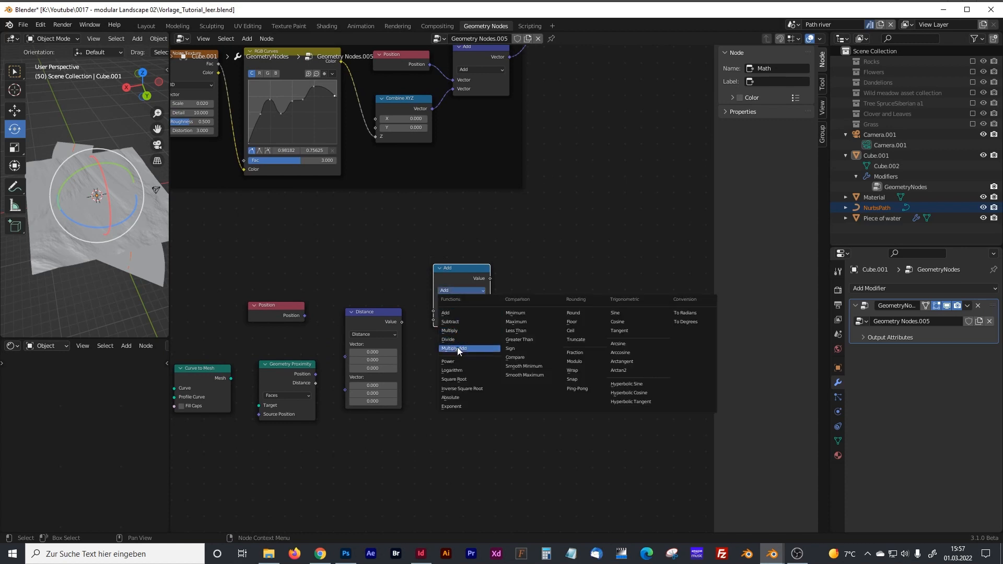
pyautogui.click(457, 347)
# Step: Add a Combine XYZ node after the Multiply Add node
pyautogui.moveTo(552, 273); pyautogui.dragTo(475, 291, button='middle')
pyautogui.hotkey('shift', 'a')
pyautogui.click(474, 290)
pyautogui.write('combin')
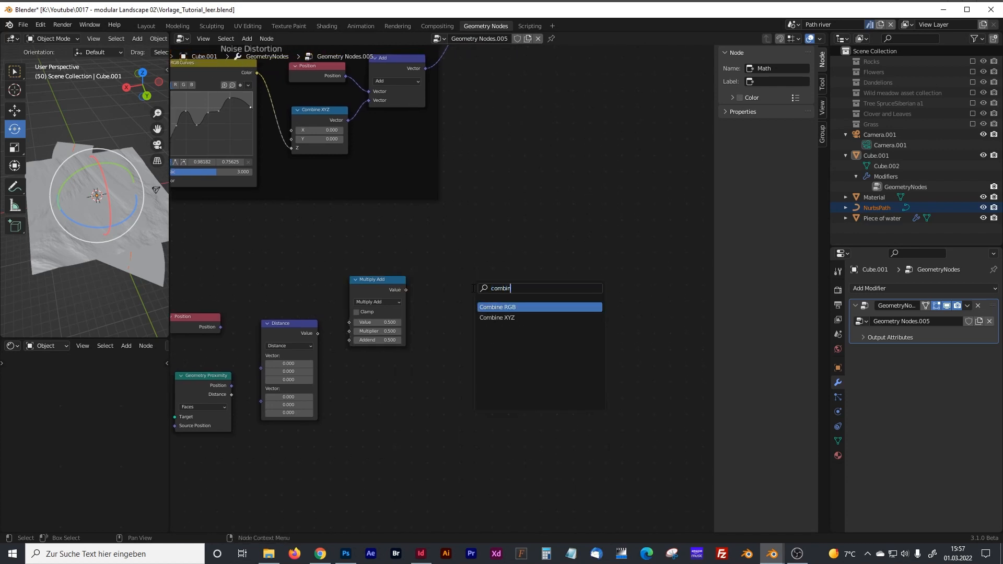
pyautogui.click(497, 317)
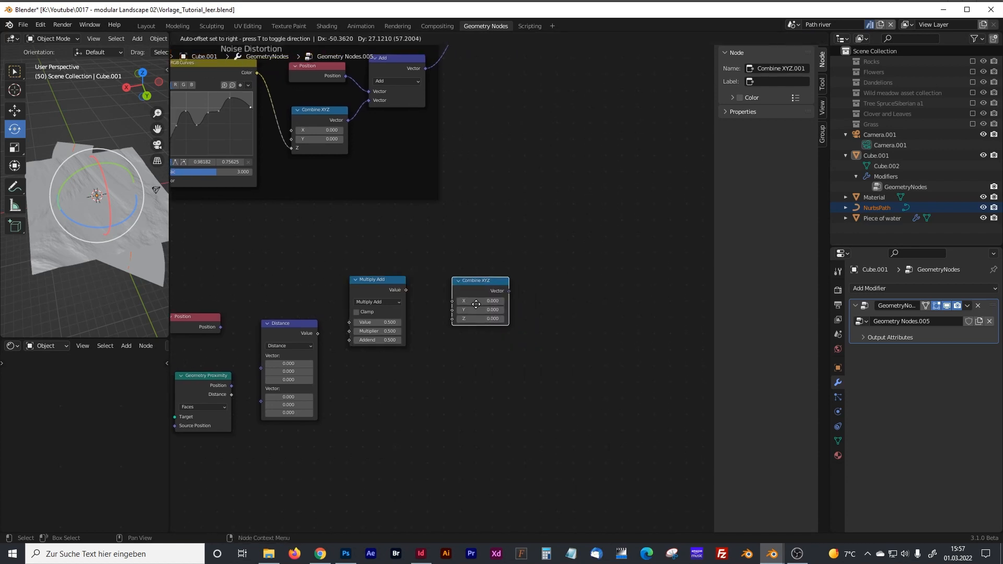
pyautogui.click(464, 312)
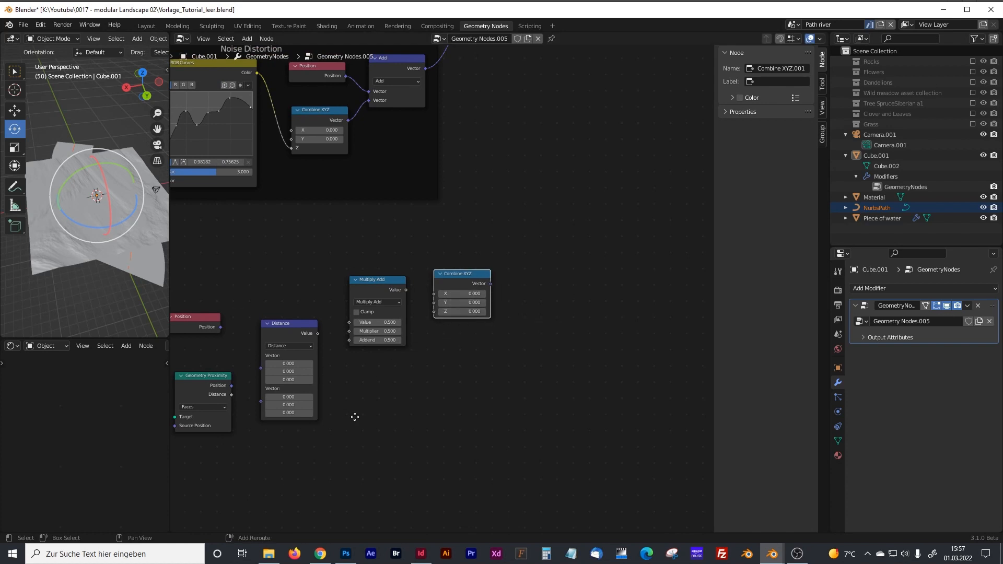
# Step: Set the NurbsPath Object Info node to Relative and link its Geometry output to Curve to Mesh's Curve input
pyautogui.moveTo(353, 414); pyautogui.dragTo(503, 367, button='middle')
pyautogui.moveTo(296, 284); pyautogui.dragTo(386, 270, button='middle')
pyautogui.moveTo(321, 259); pyautogui.dragTo(364, 251, button='middle')
pyautogui.click(317, 265)
pyautogui.moveTo(317, 265); pyautogui.dragTo(318, 281)
pyautogui.scroll(1, 338, 296)
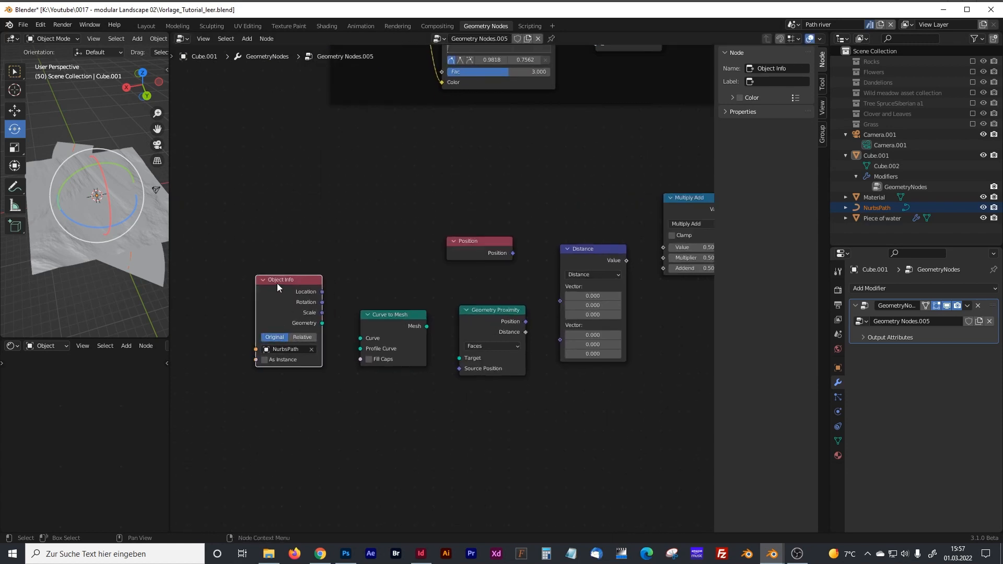
pyautogui.click(300, 338)
pyautogui.moveTo(322, 324); pyautogui.dragTo(375, 319)
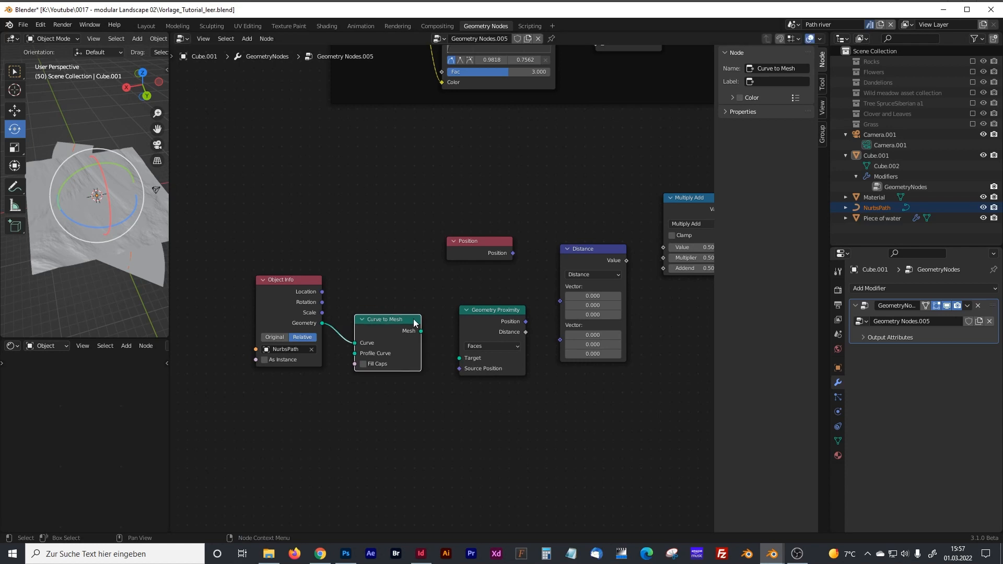
# Step: Link Curve to Mesh's Mesh output to the Geometry Proximity node's Target input
pyautogui.click(495, 311)
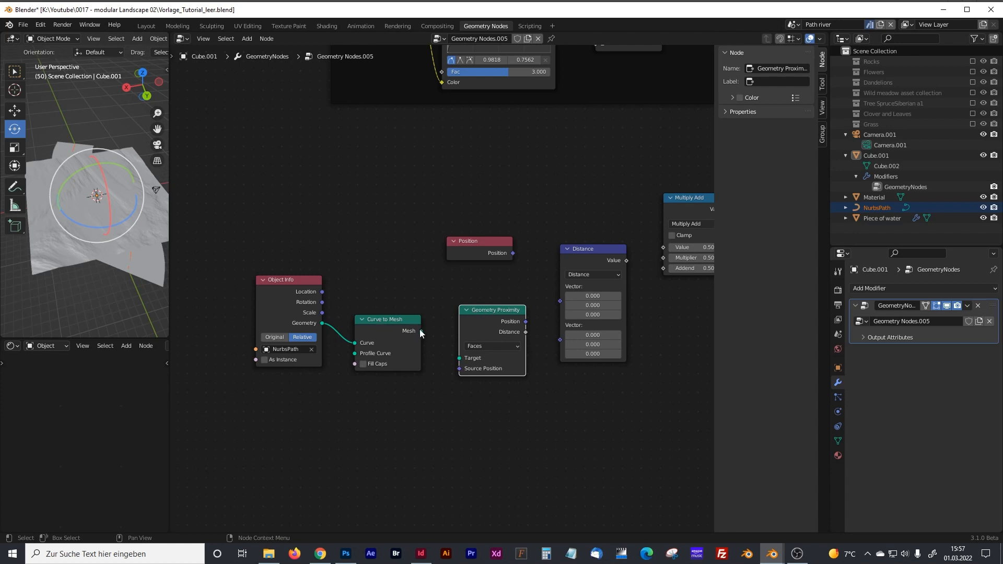
pyautogui.moveTo(421, 331); pyautogui.dragTo(438, 331)
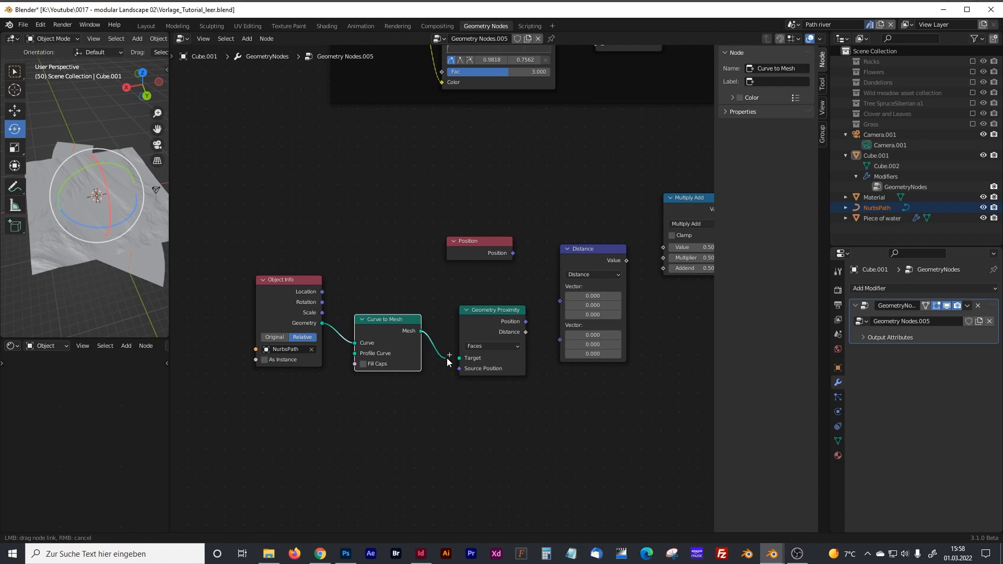
pyautogui.moveTo(456, 359); pyautogui.dragTo(457, 358)
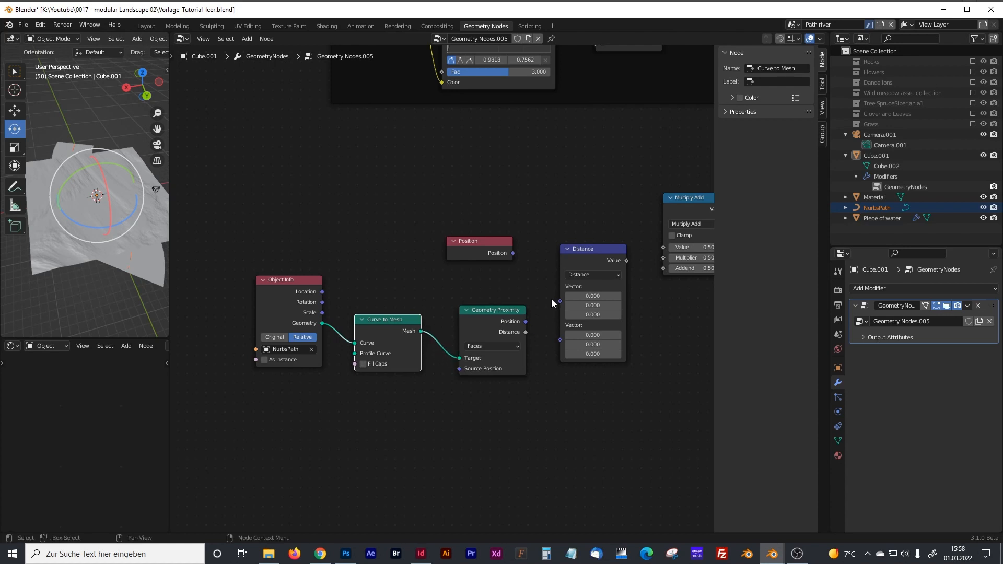
# Step: Link the Position node and Geometry Proximity's Position output to the two Vector inputs of the Distance node
pyautogui.moveTo(495, 242); pyautogui.dragTo(507, 246)
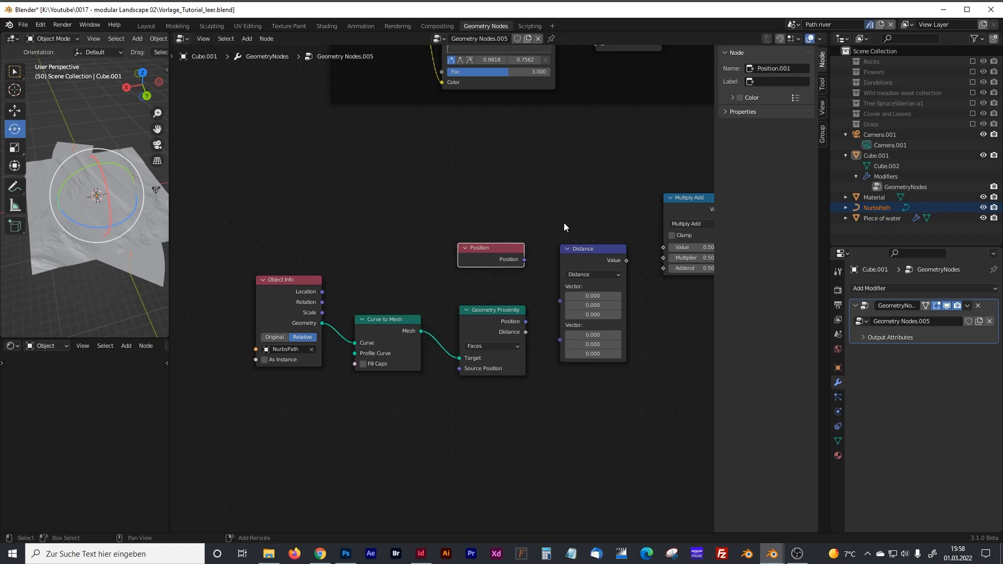
pyautogui.moveTo(563, 223); pyautogui.dragTo(469, 224, button='middle')
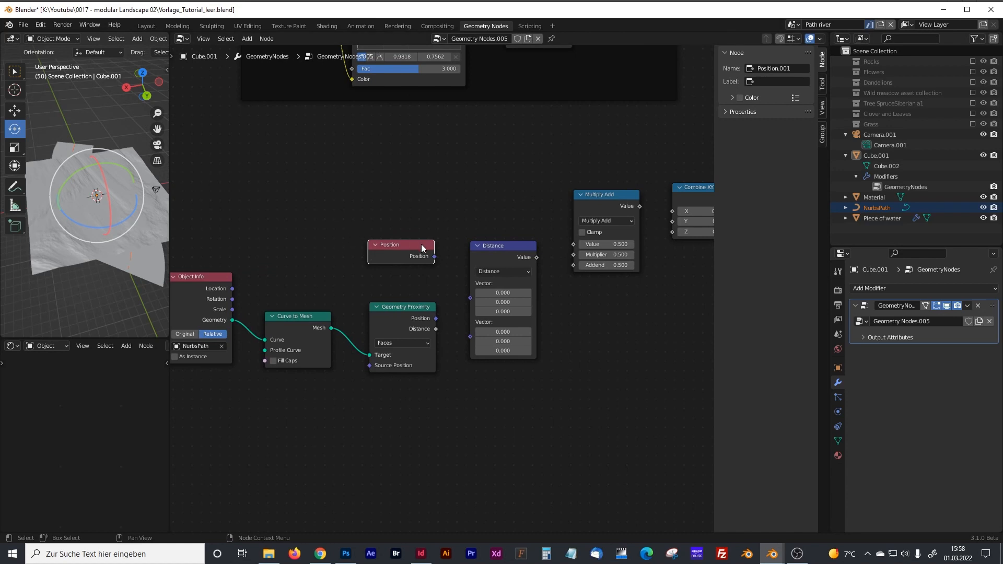
pyautogui.moveTo(434, 258)
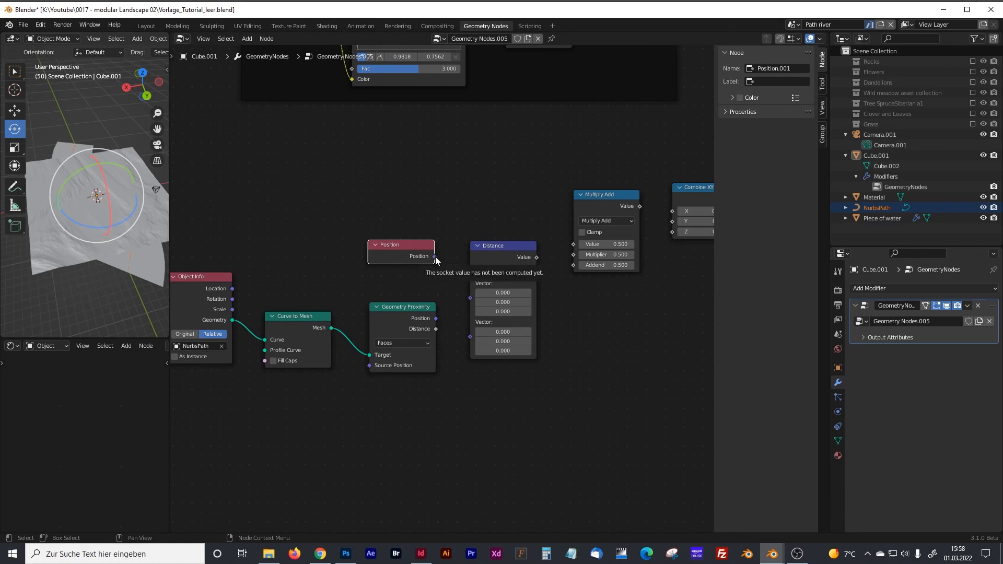
pyautogui.moveTo(435, 256); pyautogui.dragTo(469, 308)
pyautogui.moveTo(554, 312); pyautogui.dragTo(443, 335, button='middle')
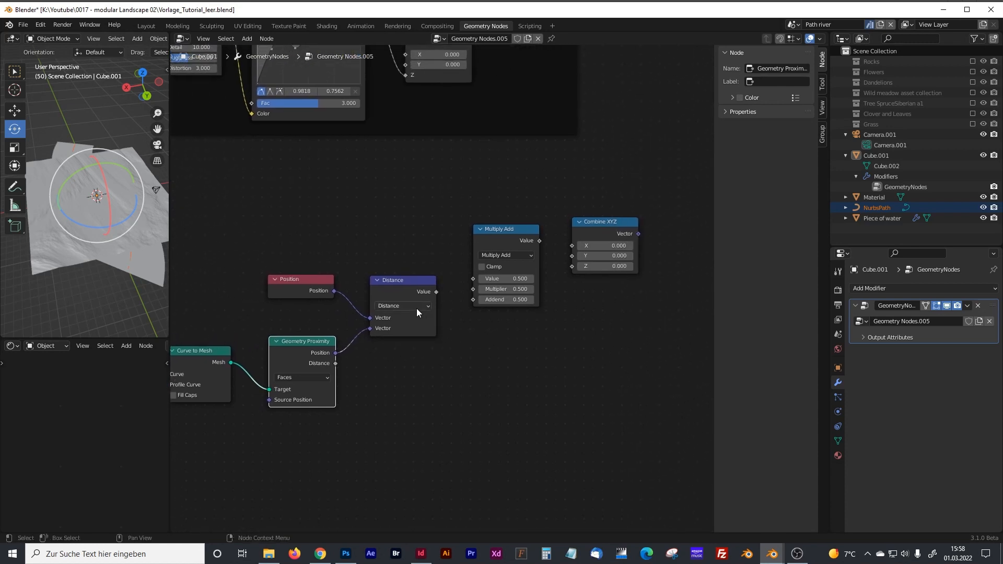
# Step: Link Distance to Multiply Add's Value and Multiply Add to Combine XYZ's Z, and reposition the whole path node chain
pyautogui.moveTo(436, 292); pyautogui.dragTo(472, 277)
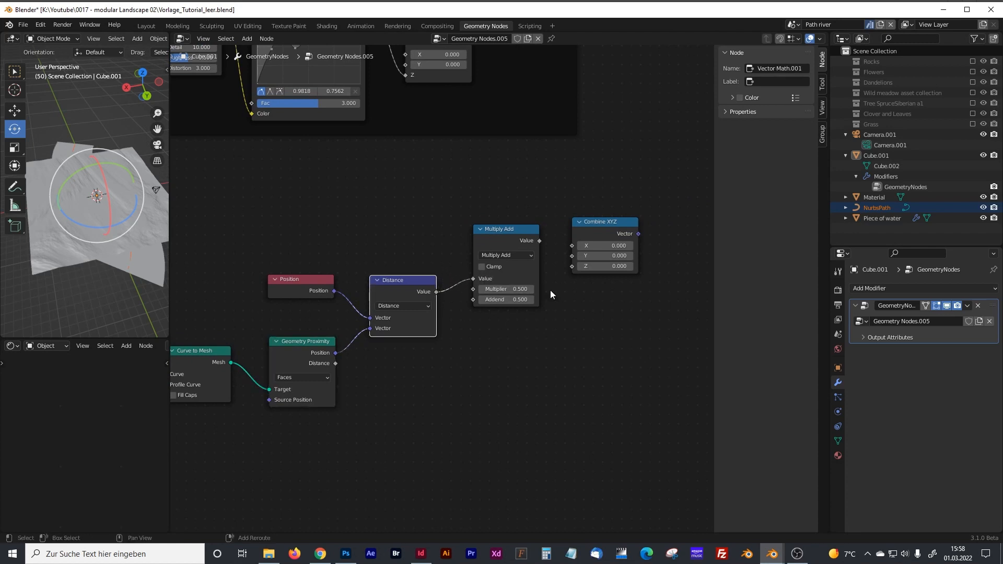
pyautogui.moveTo(550, 290); pyautogui.dragTo(523, 272, button='middle')
pyautogui.moveTo(488, 246); pyautogui.dragTo(226, 359)
pyautogui.scroll(-3, 480, 255)
pyautogui.scroll(-1, 477, 256)
pyautogui.moveTo(495, 268); pyautogui.dragTo(450, 265)
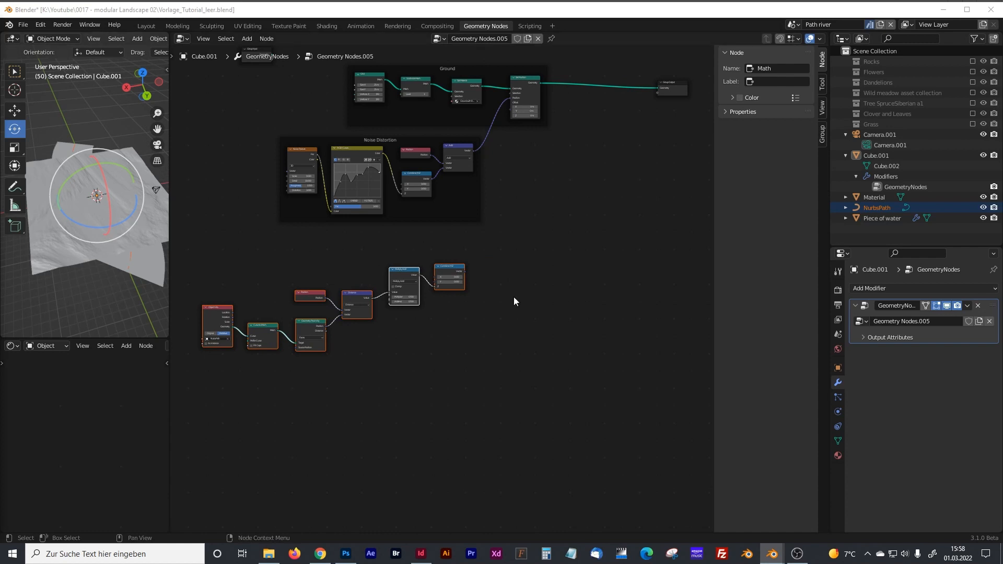
# Step: Link the chain's Combine XYZ Vector output to Set Position's Offset and widen the 3D viewport to inspect the ground
pyautogui.scroll(2, 509, 297)
pyautogui.moveTo(487, 250); pyautogui.dragTo(412, 353, button='middle')
pyautogui.moveTo(406, 364); pyautogui.dragTo(462, 111)
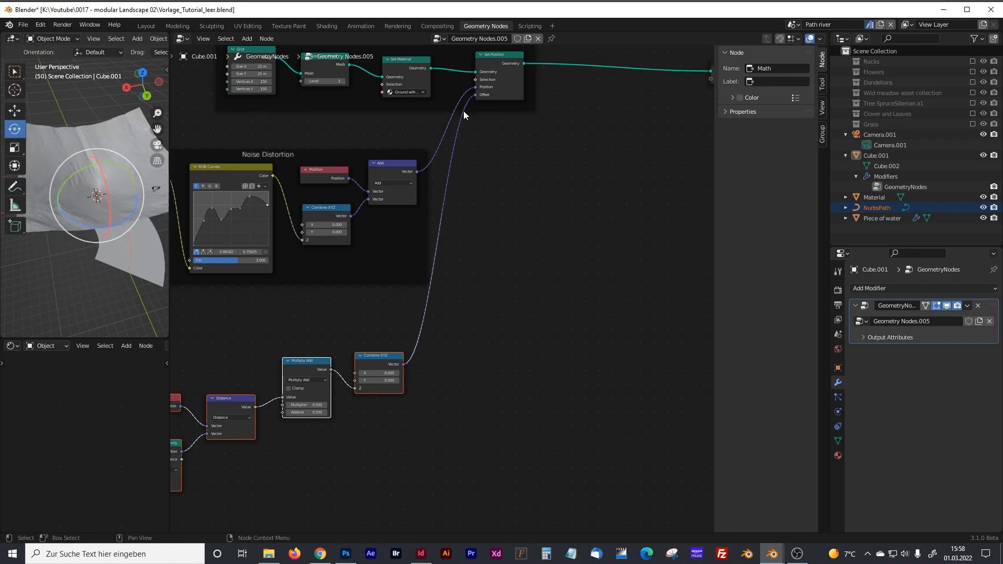
pyautogui.moveTo(169, 154); pyautogui.dragTo(317, 154)
pyautogui.moveTo(213, 200); pyautogui.dragTo(233, 216, button='middle')
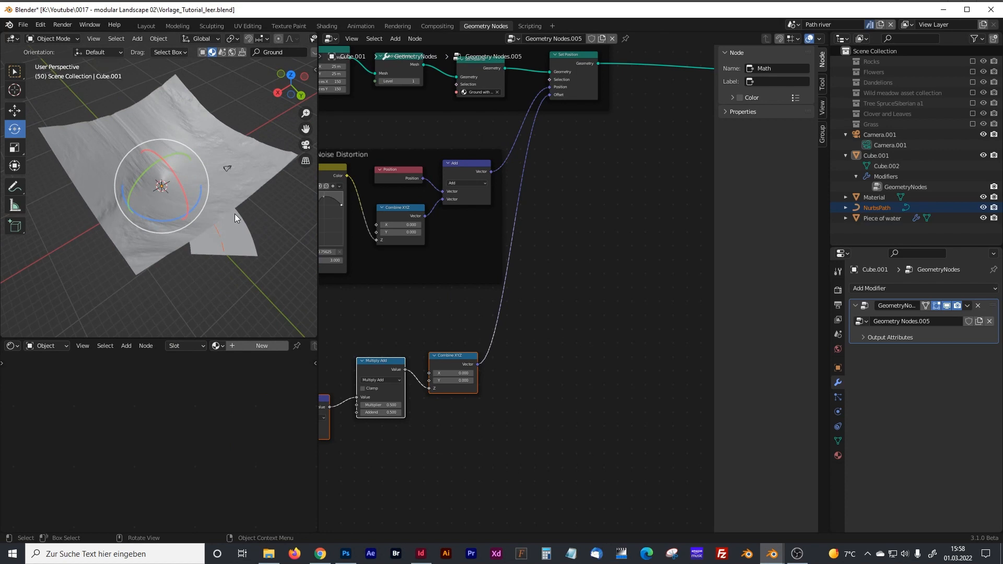
pyautogui.scroll(3, 234, 214)
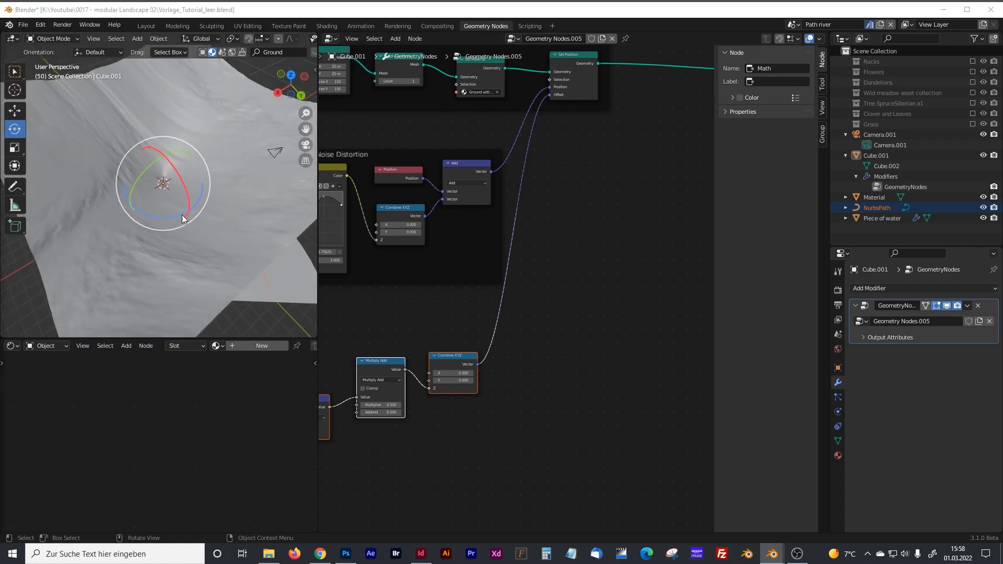
pyautogui.moveTo(187, 224); pyautogui.dragTo(218, 194, button='middle')
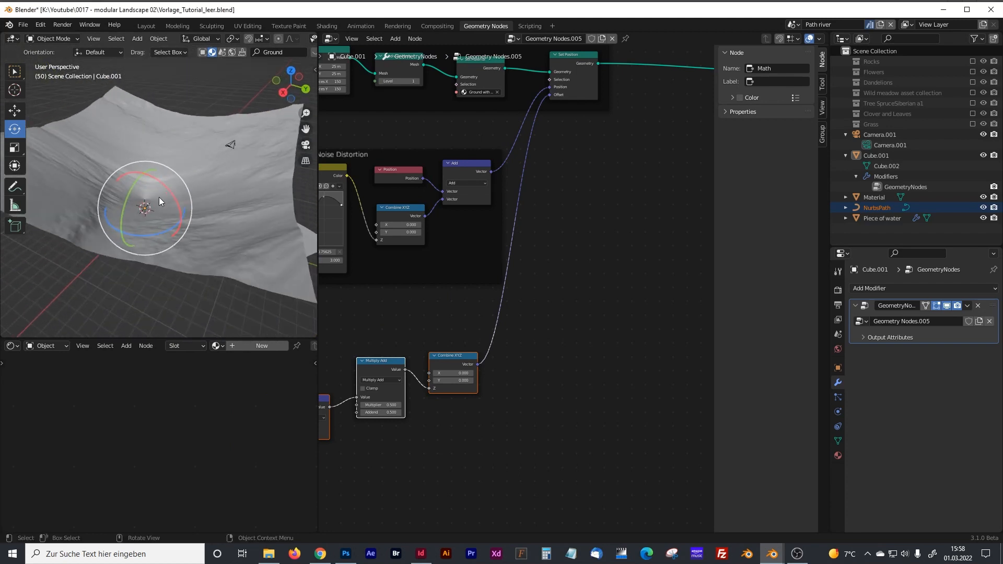
# Step: Set the Geometry Proximity node's target geometry to Edges and check the ground's shape along the path
pyautogui.moveTo(344, 327); pyautogui.dragTo(550, 234, button='middle')
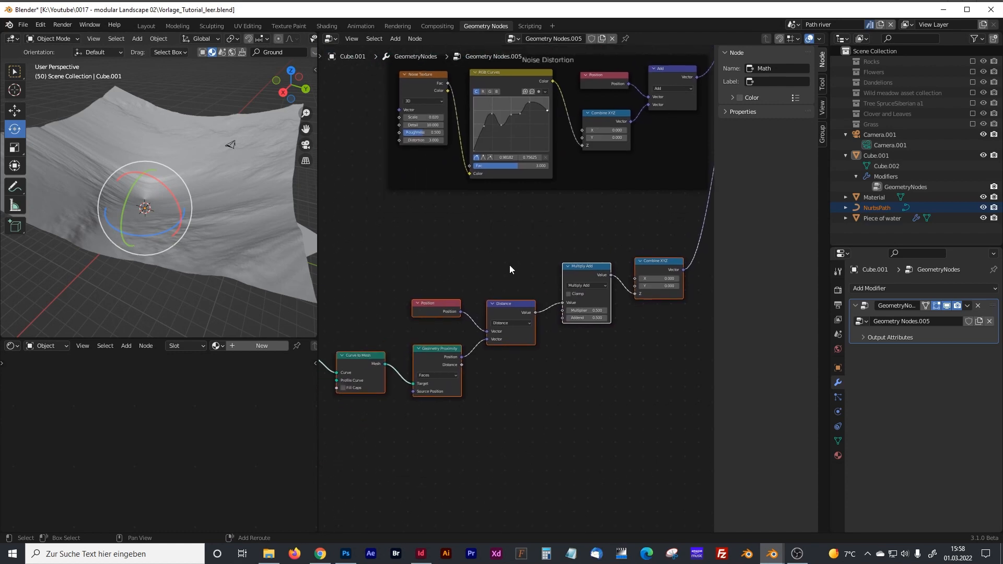
pyautogui.moveTo(488, 407); pyautogui.dragTo(549, 369, button='middle')
pyautogui.scroll(3, 470, 380)
pyautogui.scroll(4, 512, 295)
pyautogui.moveTo(469, 307); pyautogui.dragTo(490, 269, button='middle')
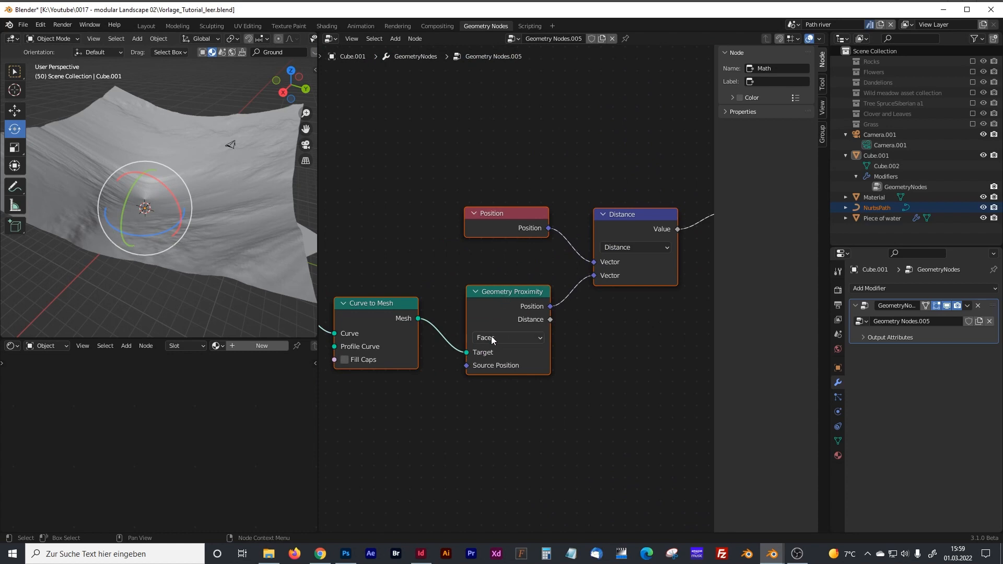
pyautogui.click(491, 337)
pyautogui.click(494, 368)
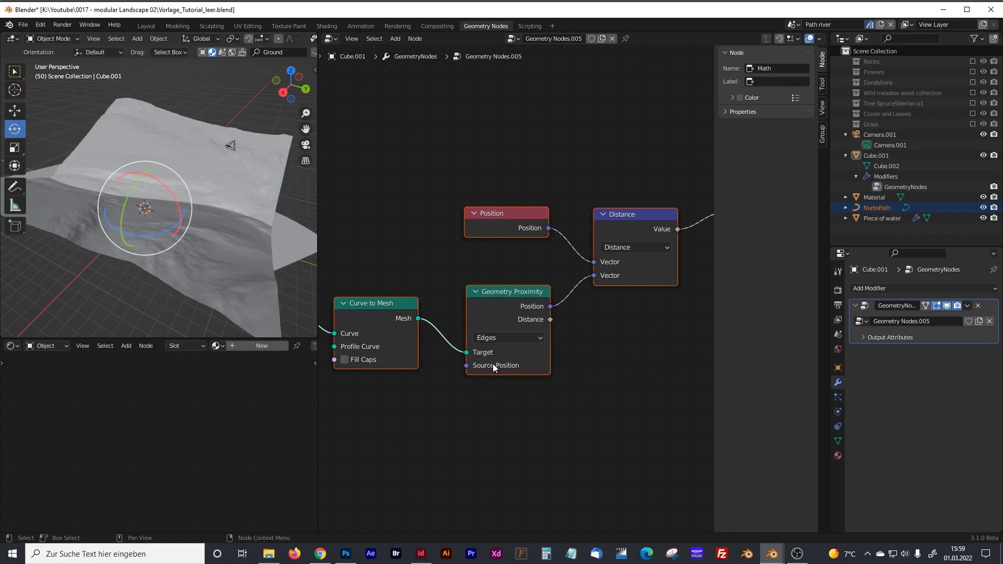
pyautogui.moveTo(239, 236); pyautogui.dragTo(151, 211, button='middle')
pyautogui.scroll(-4, 211, 300)
pyautogui.moveTo(201, 255); pyautogui.dragTo(183, 280, button='middle')
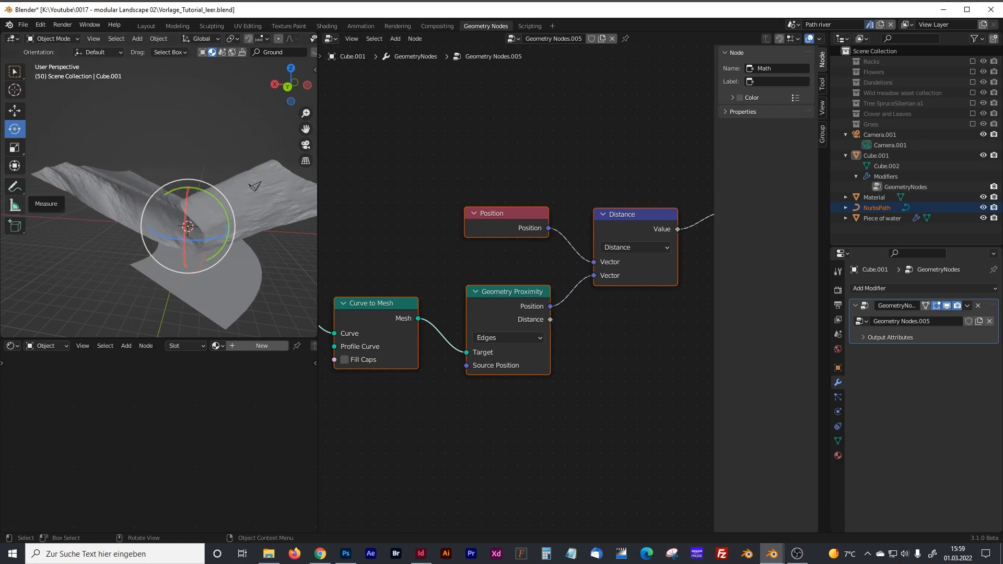
# Step: Enable Clamp on the Multiply Add node and lower its Multiplier to shape the riverbed along the path
pyautogui.moveTo(513, 280); pyautogui.dragTo(452, 366, button='middle')
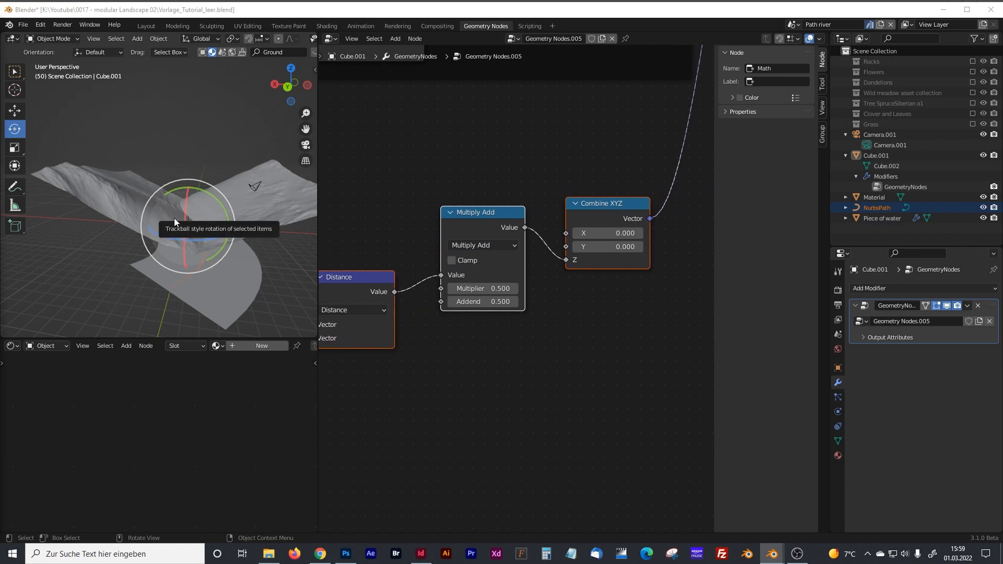
pyautogui.click(451, 260)
pyautogui.scroll(3, 186, 248)
pyautogui.keyDown('shift'); pyautogui.moveTo(209, 246); pyautogui.dragTo(184, 214, button='middle'); pyautogui.keyUp('shift')
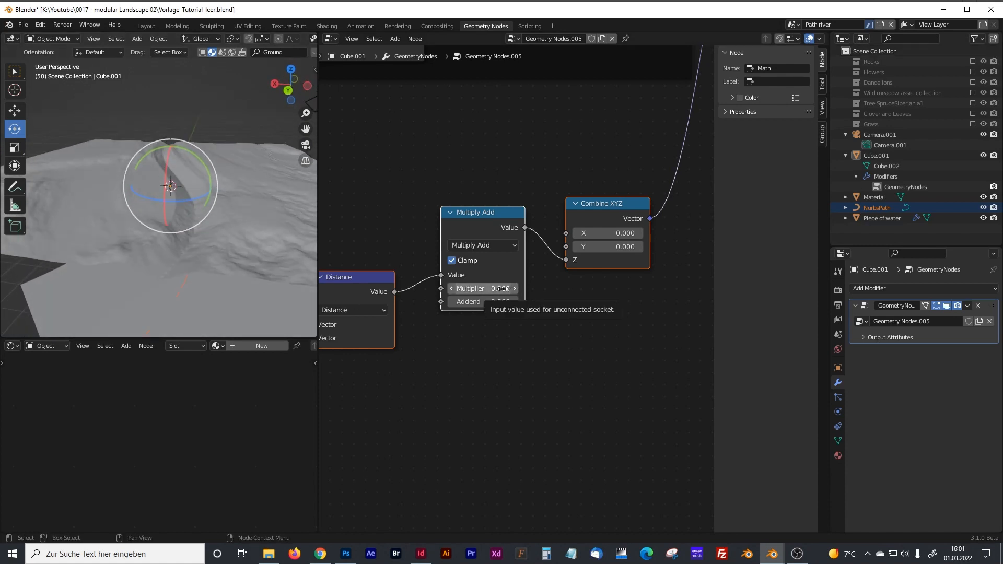
pyautogui.moveTo(489, 289); pyautogui.dragTo(465, 301)
pyautogui.moveTo(245, 209); pyautogui.dragTo(222, 221, button='middle')
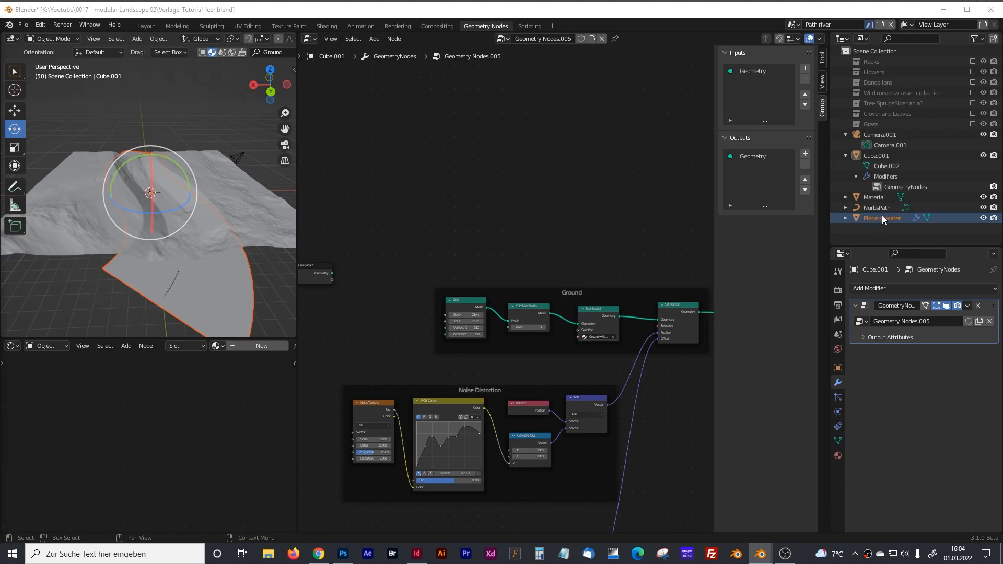
# Step: Bring the Piece of water object into the node tree above the Ground frame and add a Transform node beside it
pyautogui.moveTo(870, 218); pyautogui.dragTo(445, 177)
pyautogui.scroll(1, 486, 206)
pyautogui.scroll(3, 487, 205)
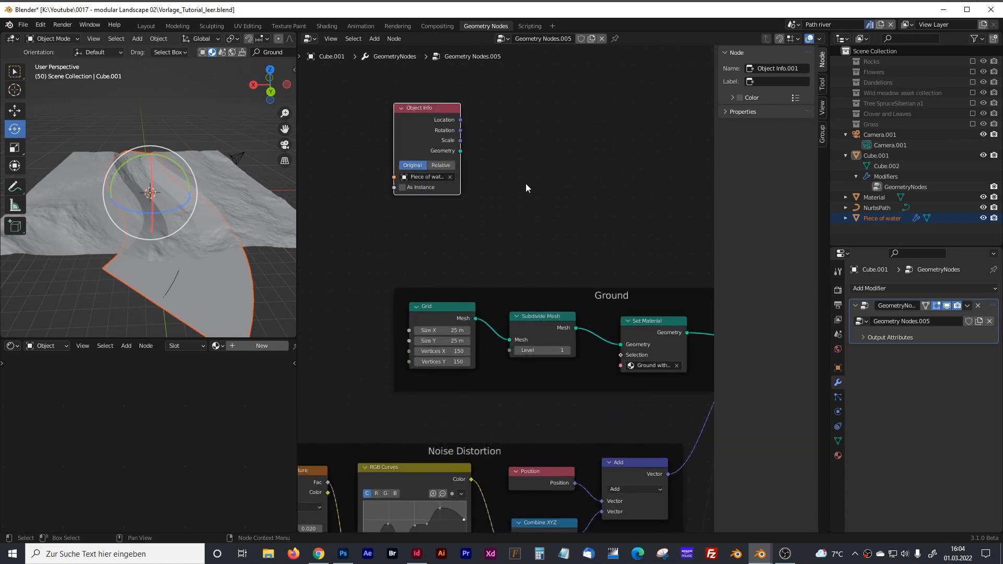
pyautogui.hotkey('shift', 'a')
pyautogui.click(462, 182)
pyautogui.write('tran')
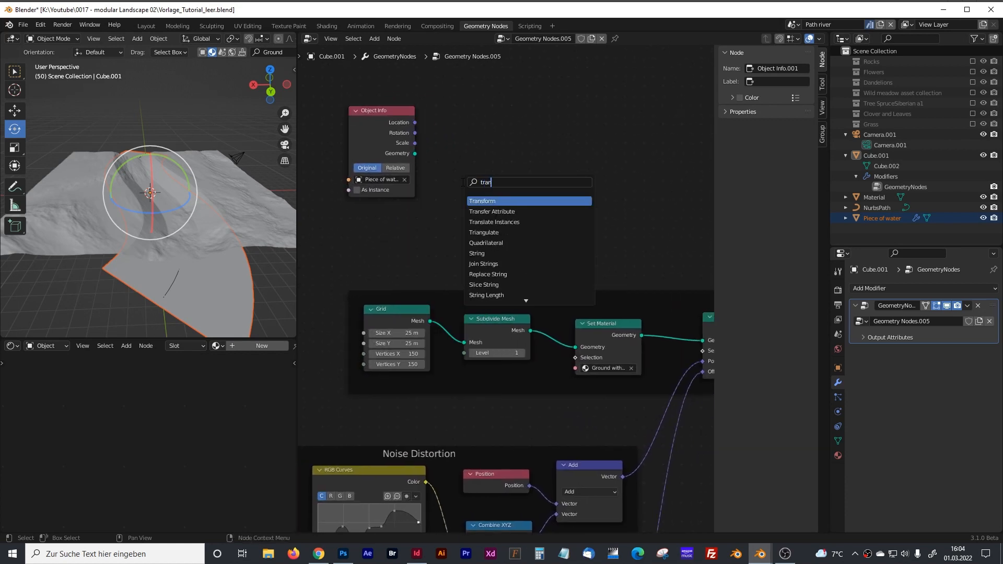
pyautogui.press('Return')
pyautogui.click(478, 134)
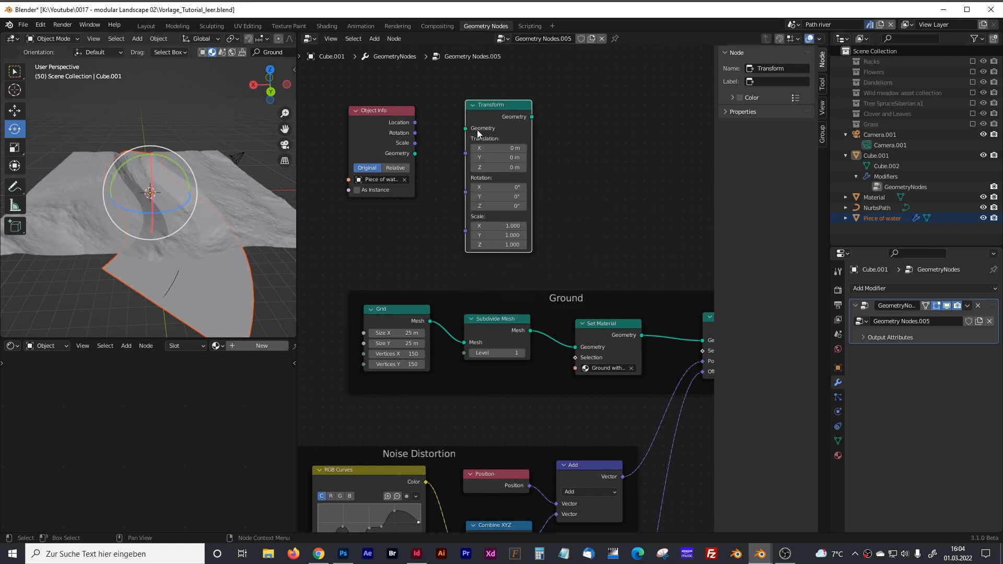
# Step: Set the water's Object Info to Relative and As Instance, and link its Geometry output to Transform
pyautogui.click(395, 168)
pyautogui.click(357, 190)
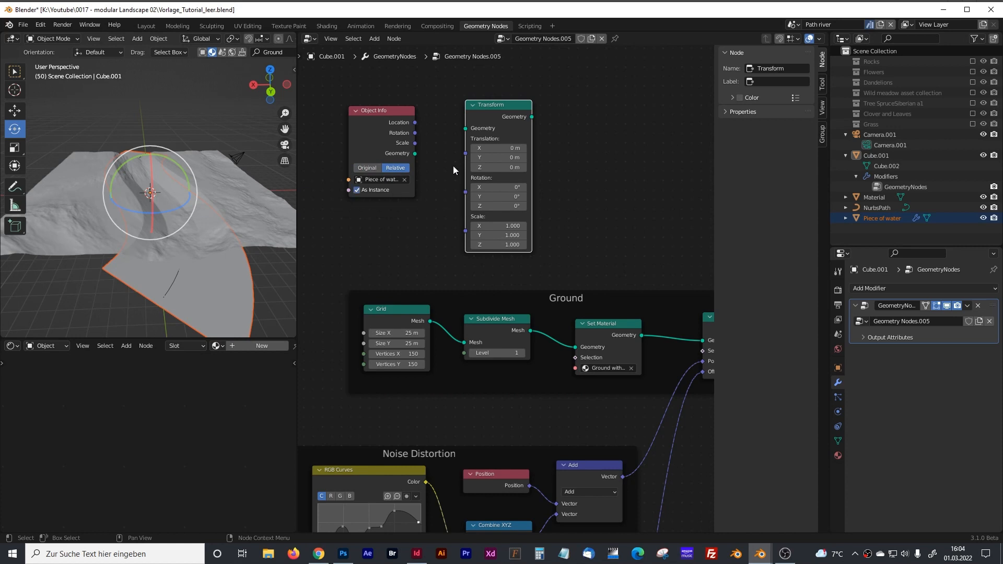
pyautogui.moveTo(499, 106); pyautogui.dragTo(506, 95)
pyautogui.click(421, 144)
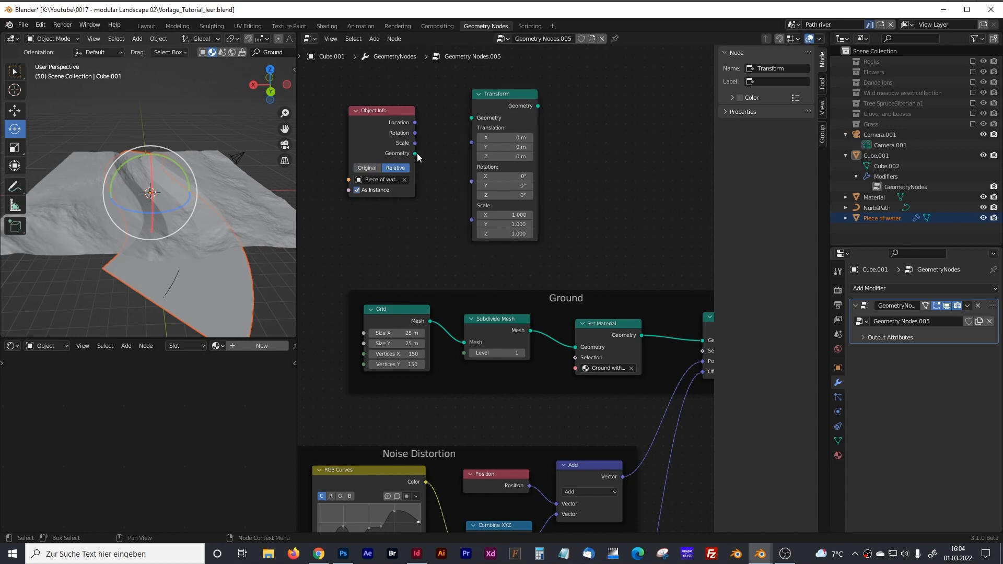
pyautogui.moveTo(415, 154); pyautogui.dragTo(468, 119)
# Step: Add a Set Shade Smooth node and link the Transform node's Geometry output to it
pyautogui.moveTo(575, 152); pyautogui.dragTo(517, 166, button='middle')
pyautogui.hotkey('shift', 'a')
pyautogui.click(497, 163)
pyautogui.write('s')
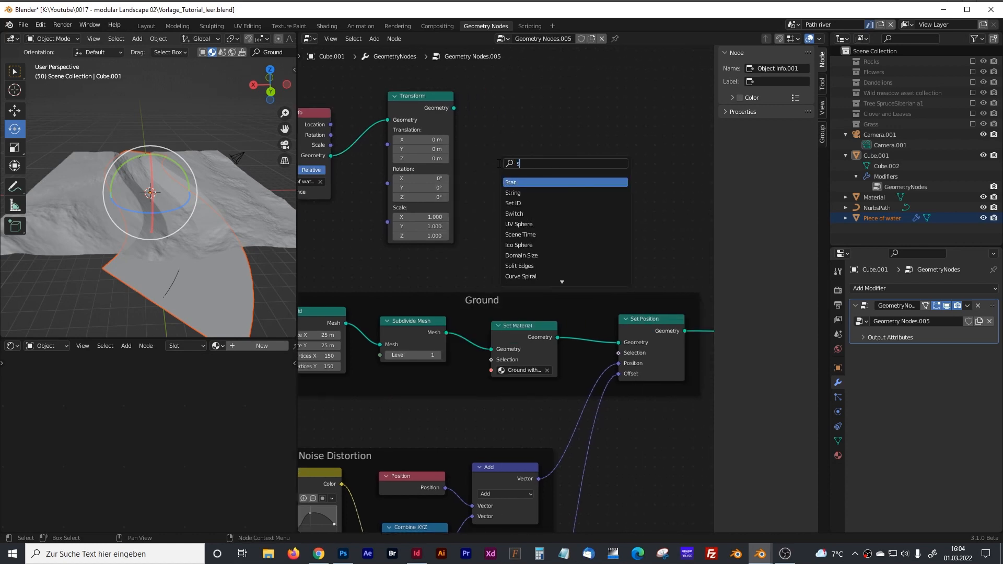
pyautogui.write('et sha')
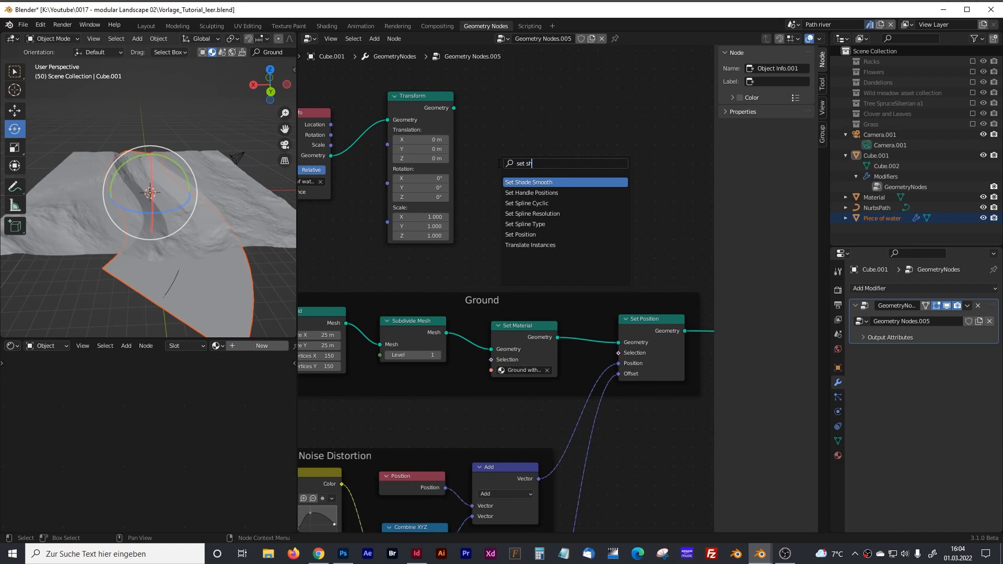
pyautogui.click(543, 180)
pyautogui.click(521, 139)
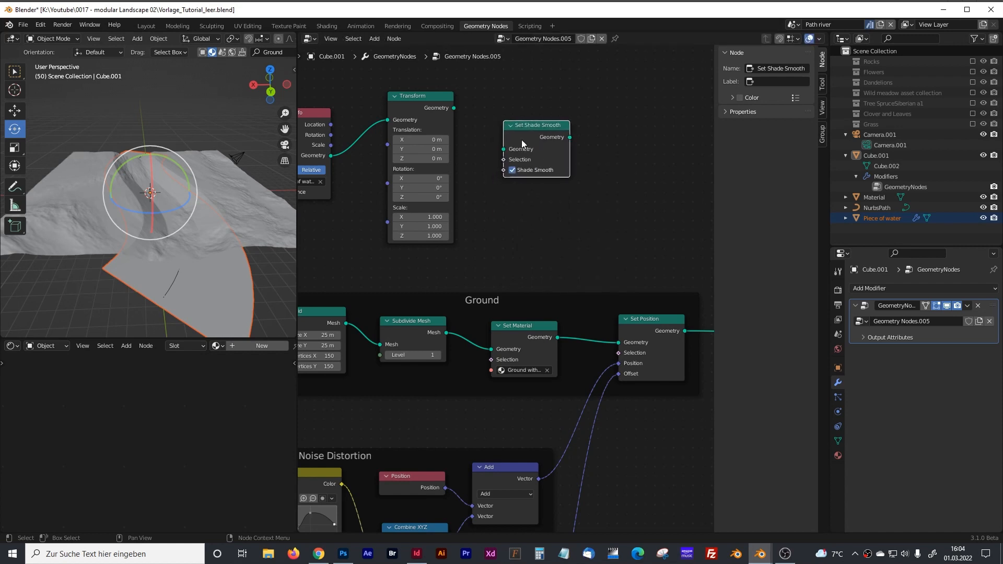
pyautogui.moveTo(455, 108); pyautogui.dragTo(503, 149)
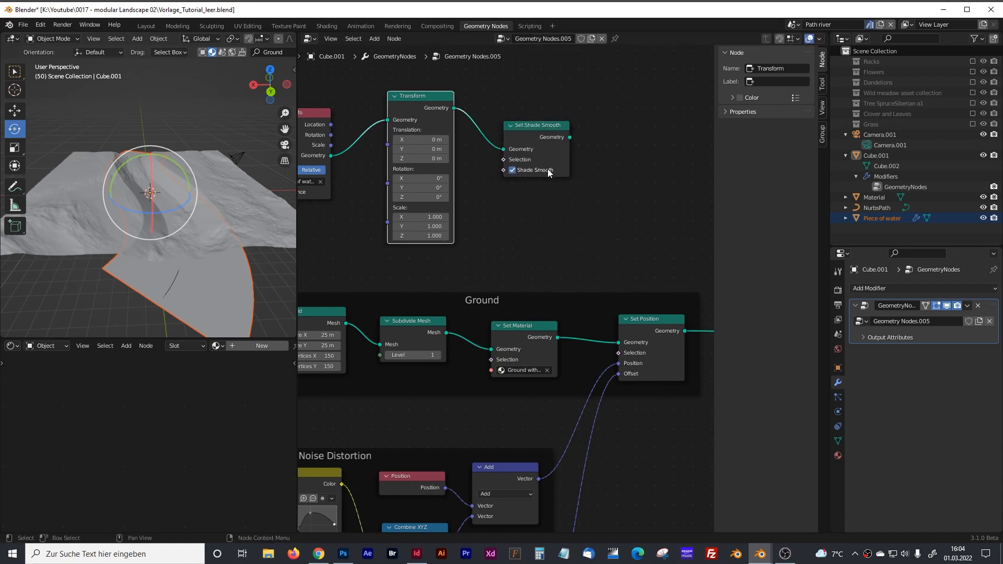
# Step: Add a Set Material node after Set Shade Smooth and link their Geometry sockets
pyautogui.moveTo(585, 183); pyautogui.dragTo(499, 208, button='middle')
pyautogui.hotkey('shift', 'a')
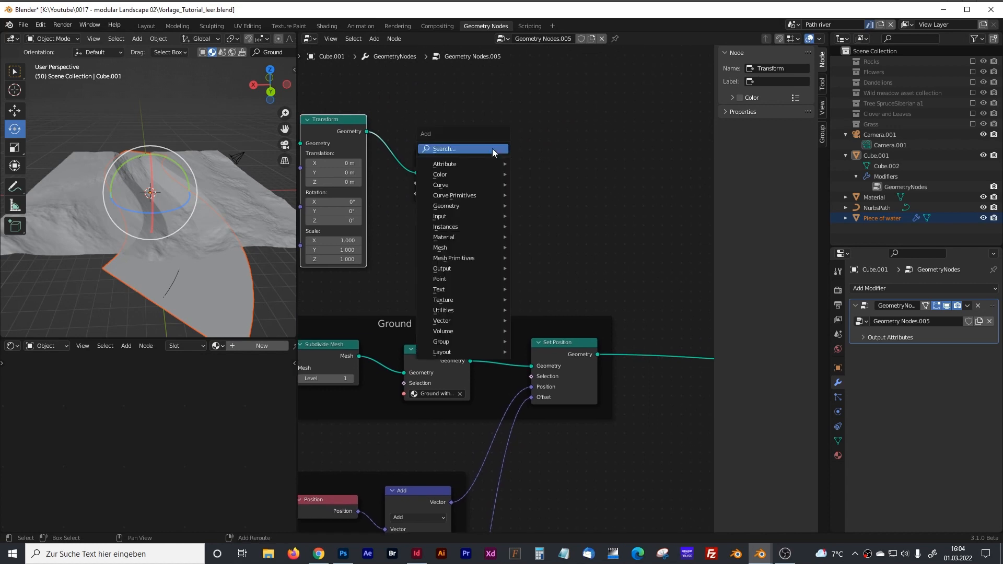
pyautogui.write('set mat')
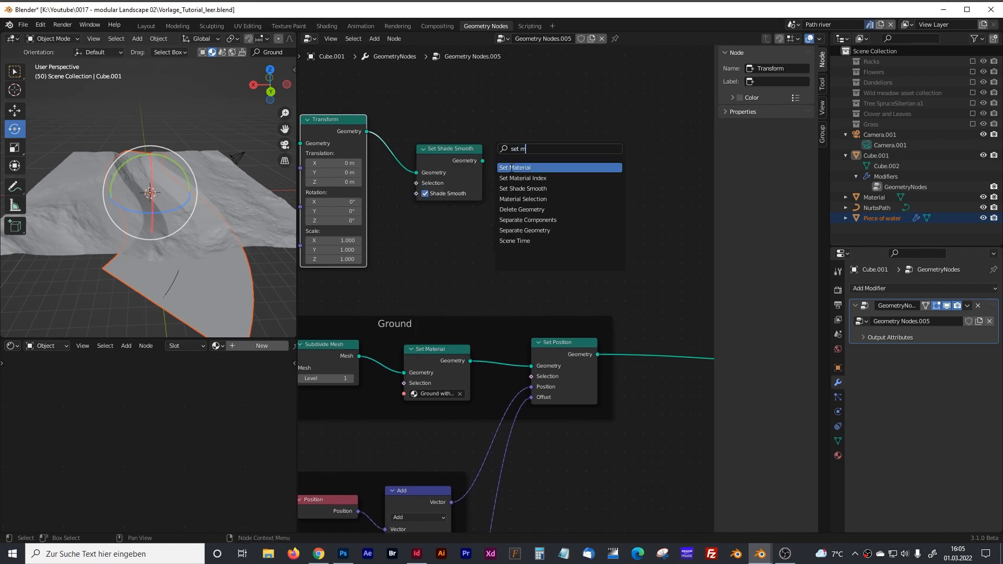
pyautogui.click(541, 169)
pyautogui.click(563, 166)
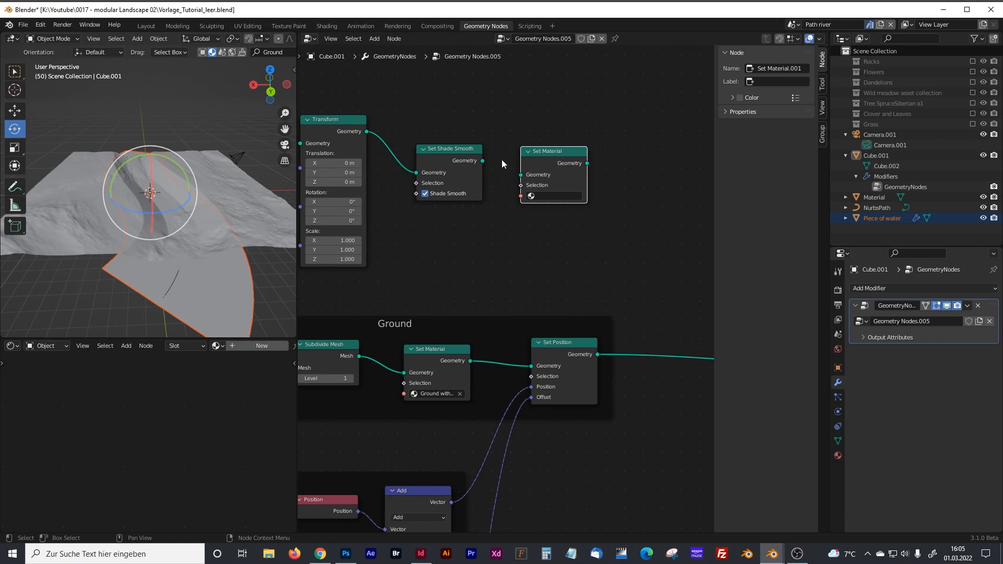
pyautogui.moveTo(482, 161); pyautogui.dragTo(521, 175)
# Step: Insert a Join Geometry node between Set Position and Group Output, and link the water chain's Set Material output into it
pyautogui.scroll(-3, 575, 186)
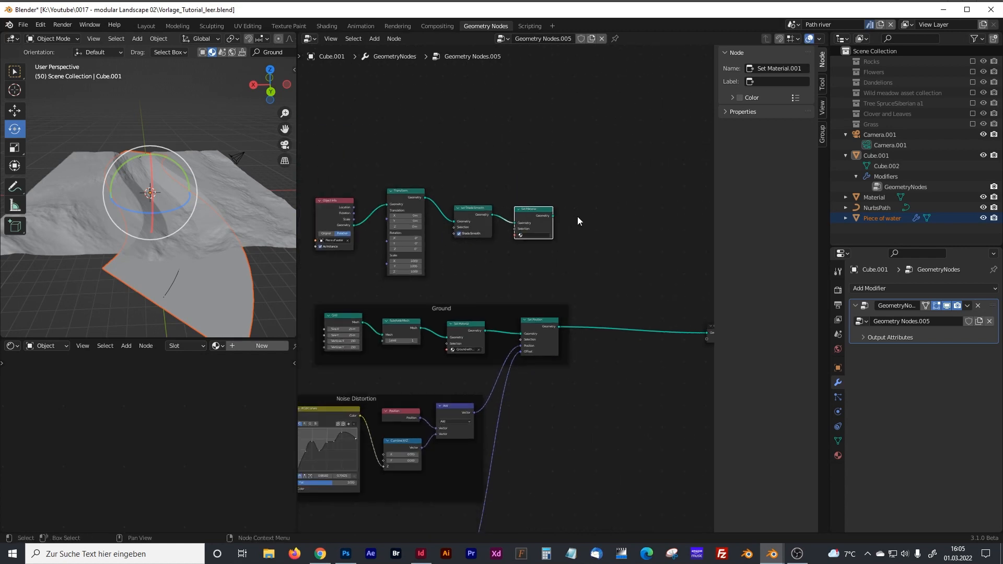
pyautogui.scroll(-1, 528, 199)
pyautogui.moveTo(616, 277); pyautogui.dragTo(673, 279)
pyautogui.hotkey('shift', 'a')
pyautogui.click(559, 249)
pyautogui.write('join')
pyautogui.press('Down')
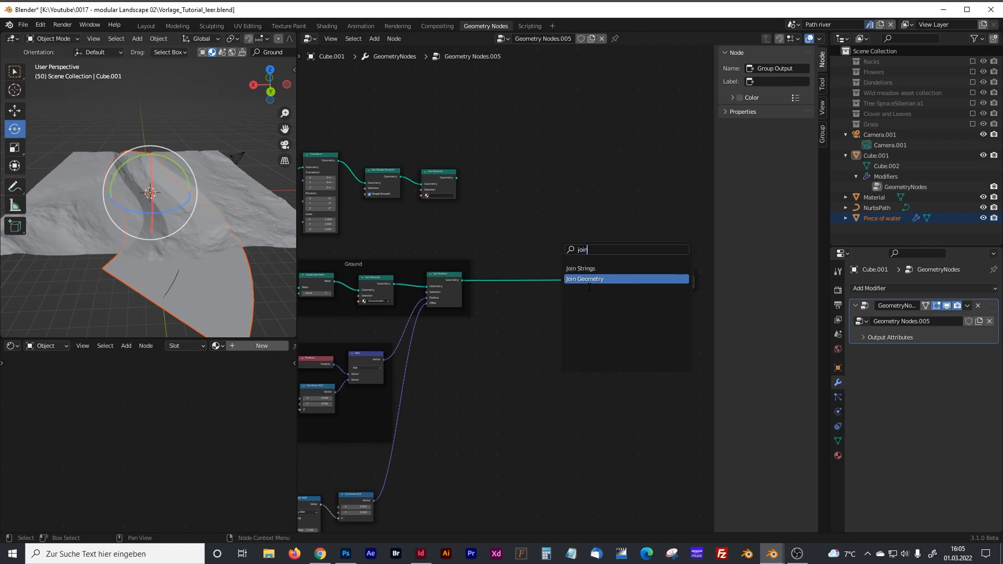
pyautogui.press('Return')
pyautogui.click(622, 298)
pyautogui.scroll(2, 575, 235)
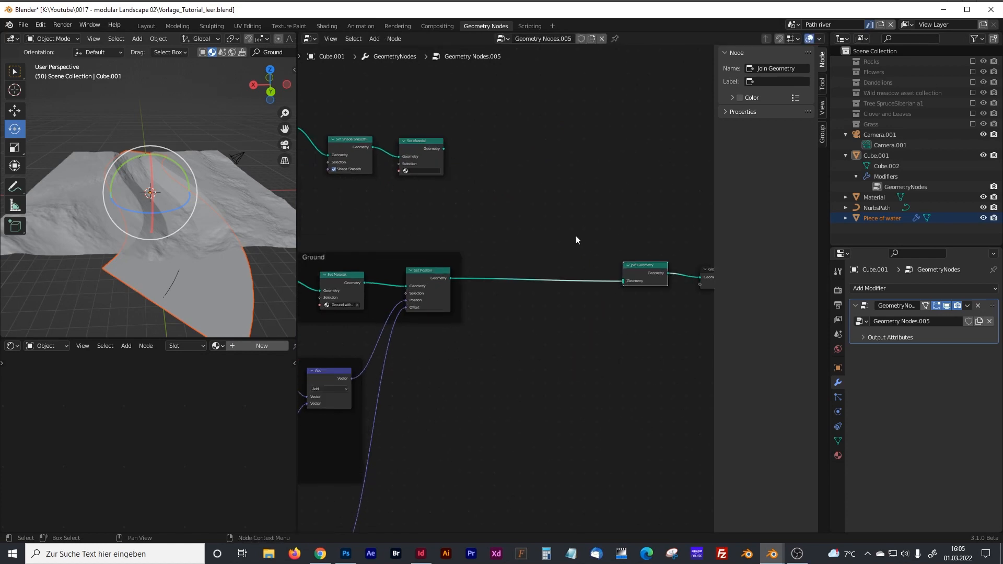
pyautogui.moveTo(405, 159); pyautogui.dragTo(597, 300)
# Step: Assign the water material in the water chain's Set Material node
pyautogui.moveTo(414, 232); pyautogui.dragTo(492, 244, button='middle')
pyautogui.scroll(6, 431, 215)
pyautogui.moveTo(454, 210); pyautogui.dragTo(559, 268, button='middle')
pyautogui.scroll(4, 475, 239)
pyautogui.moveTo(466, 247); pyautogui.dragTo(477, 292, button='middle')
pyautogui.click(497, 219)
pyautogui.write('wat')
pyautogui.click(505, 241)
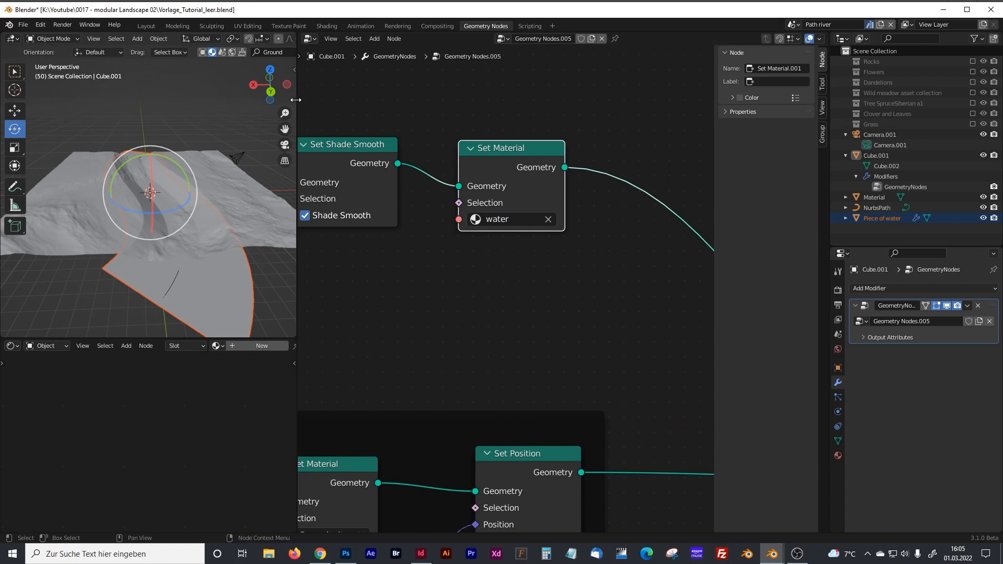
# Step: Raise the water by setting the Transform node's Z translation to 1.5 m and check its height against the ground
pyautogui.moveTo(296, 100); pyautogui.dragTo(323, 103)
pyautogui.moveTo(398, 122); pyautogui.dragTo(600, 174, button='middle')
pyautogui.moveTo(495, 163); pyautogui.dragTo(604, 154, button='middle')
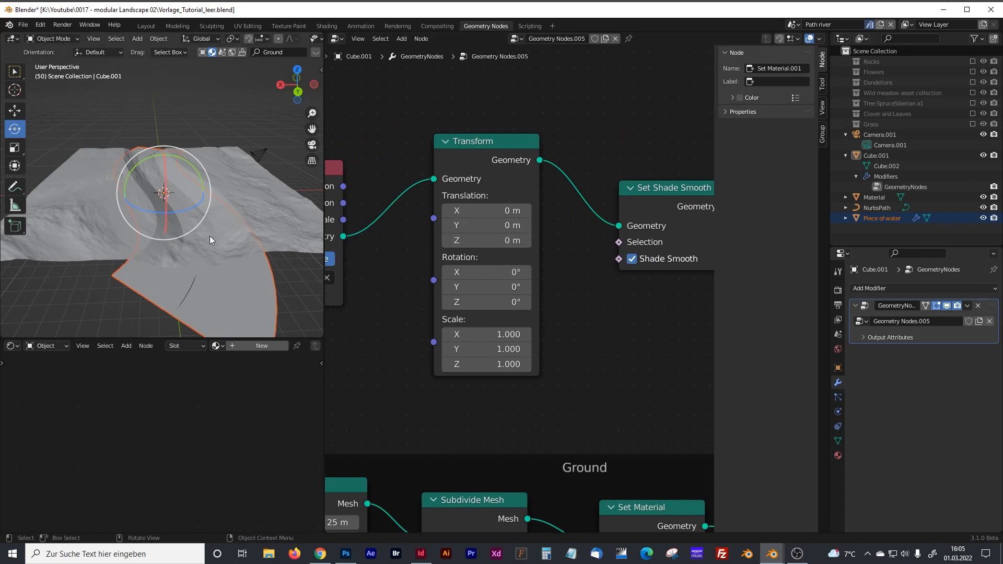
pyautogui.moveTo(217, 236); pyautogui.dragTo(214, 218, button='middle')
pyautogui.moveTo(494, 237); pyautogui.dragTo(521, 237)
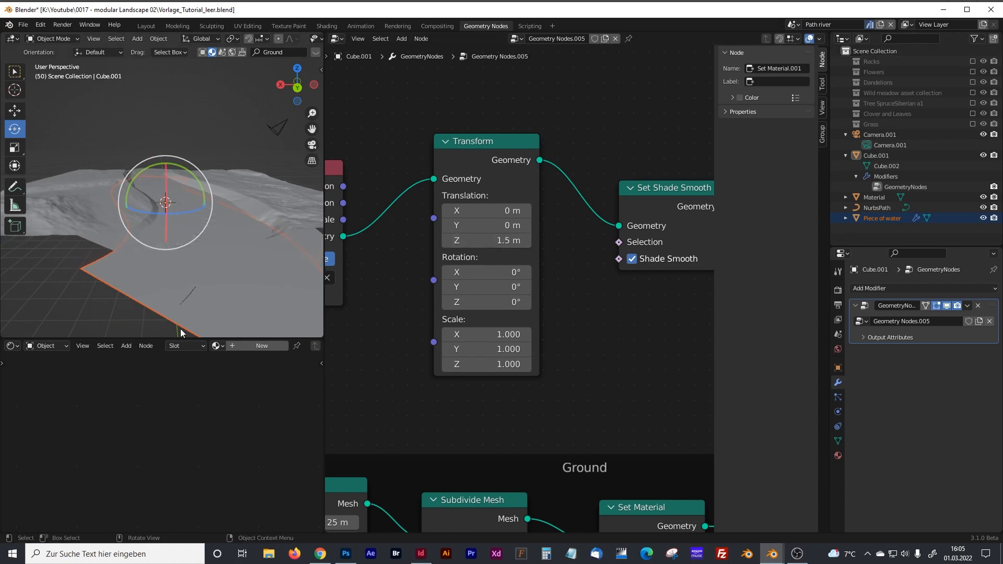
pyautogui.moveTo(195, 260)
pyautogui.mouseDown(button='middle')
pyautogui.moveTo(193, 242)
pyautogui.moveTo(199, 258)
pyautogui.moveTo(188, 297)
pyautogui.moveTo(208, 270)
pyautogui.moveTo(208, 244)
pyautogui.mouseUp(button='middle')
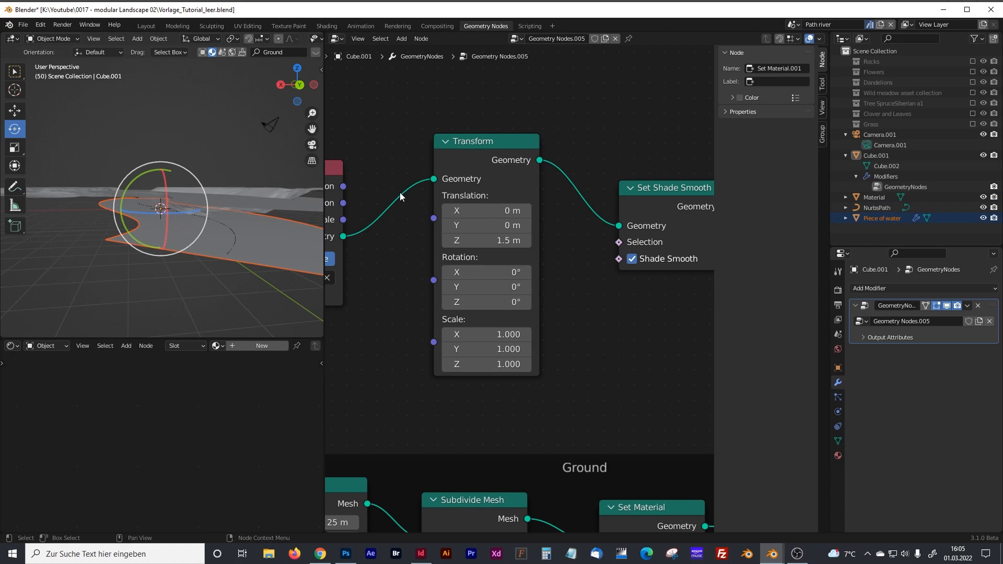
# Step: Hide the original Piece of water object in the viewport and exclude it from renders, leaving the node-generated water to inspect
pyautogui.scroll(-3, 399, 193)
pyautogui.click(405, 248)
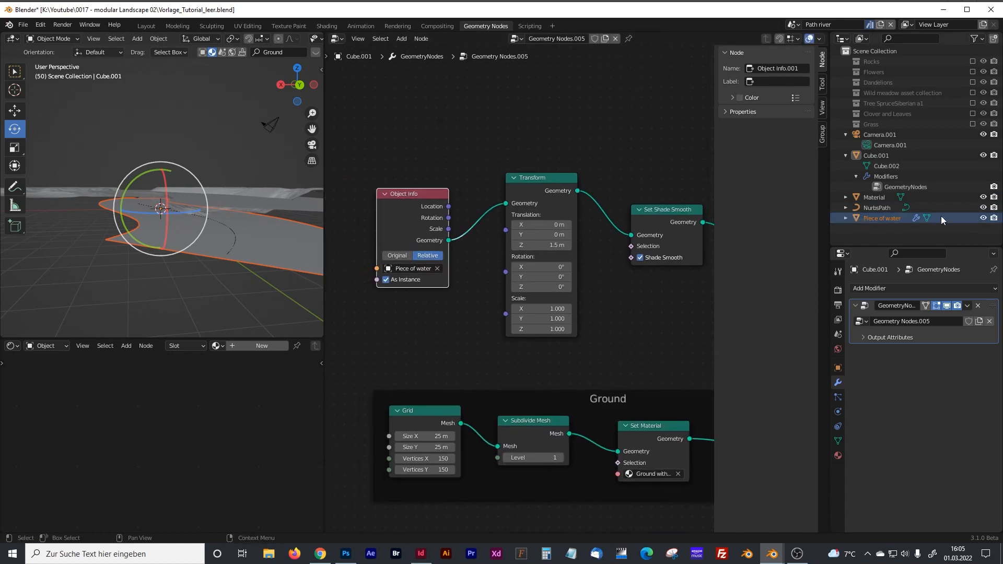
pyautogui.click(983, 218)
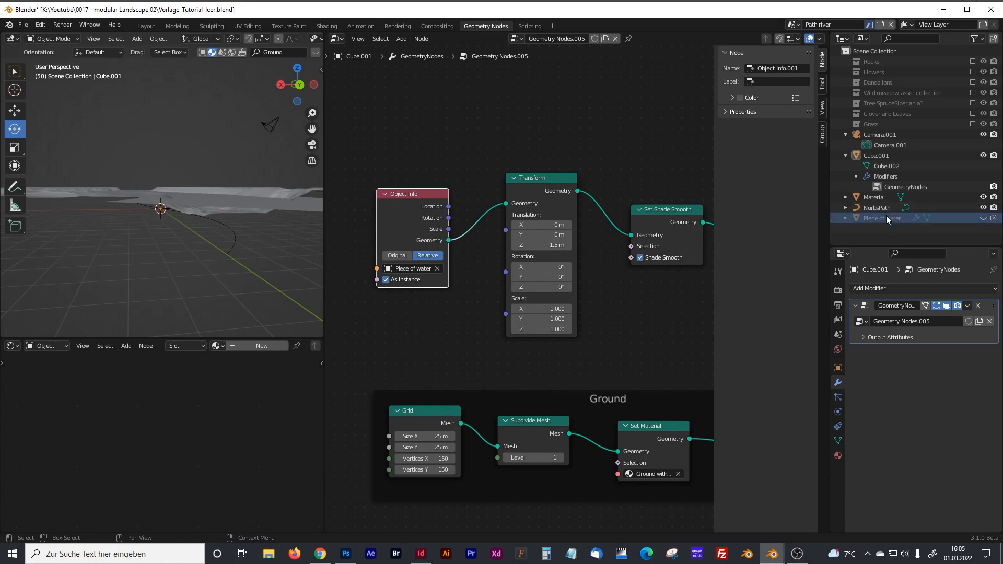
pyautogui.moveTo(213, 197); pyautogui.dragTo(230, 250, button='middle')
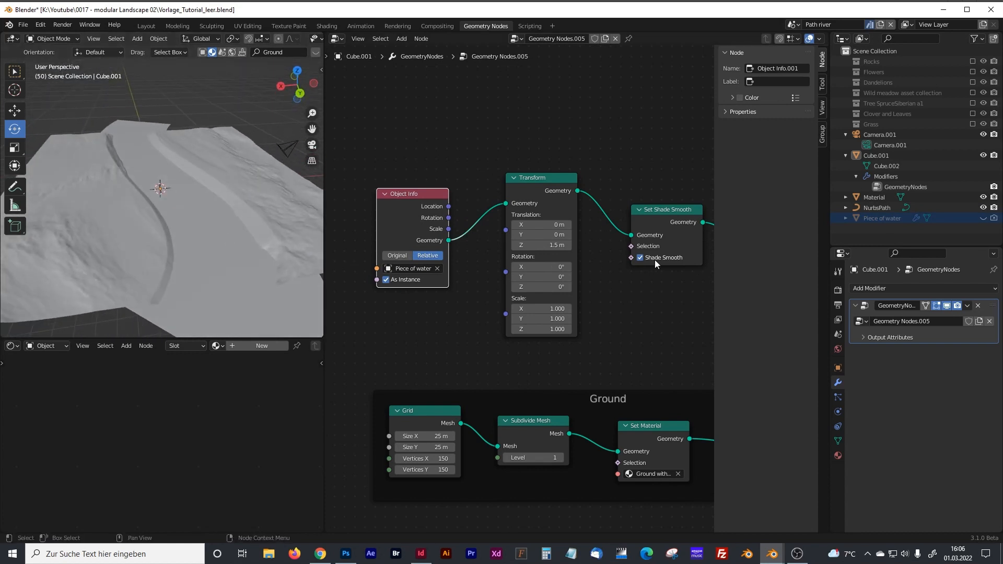
# Step: Enlarge the shader editor, select the Material object and assign it the water material
pyautogui.moveTo(606, 283); pyautogui.dragTo(531, 293, button='middle')
pyautogui.moveTo(671, 300); pyautogui.dragTo(543, 303, button='middle')
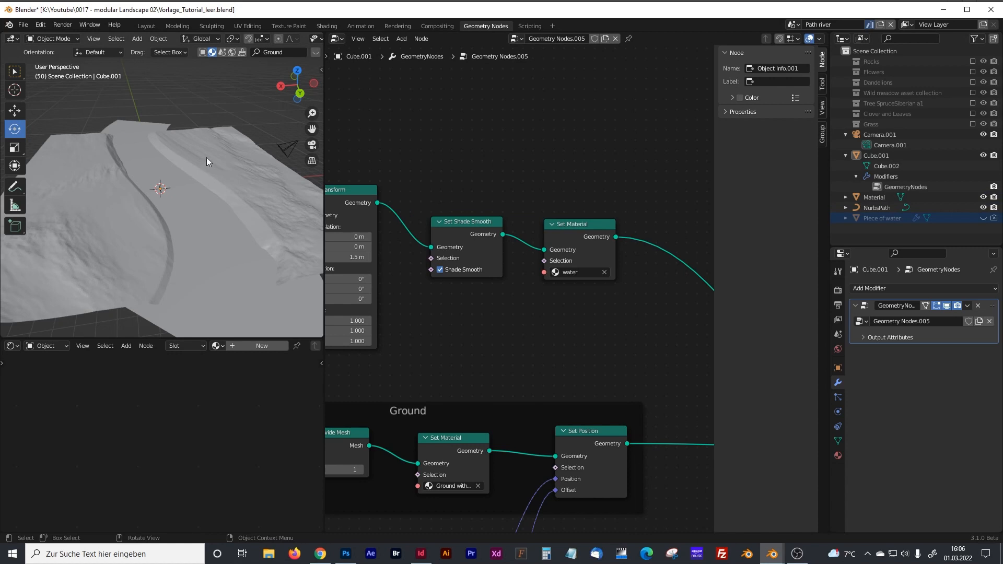
pyautogui.moveTo(322, 172); pyautogui.dragTo(364, 172)
pyautogui.click(883, 198)
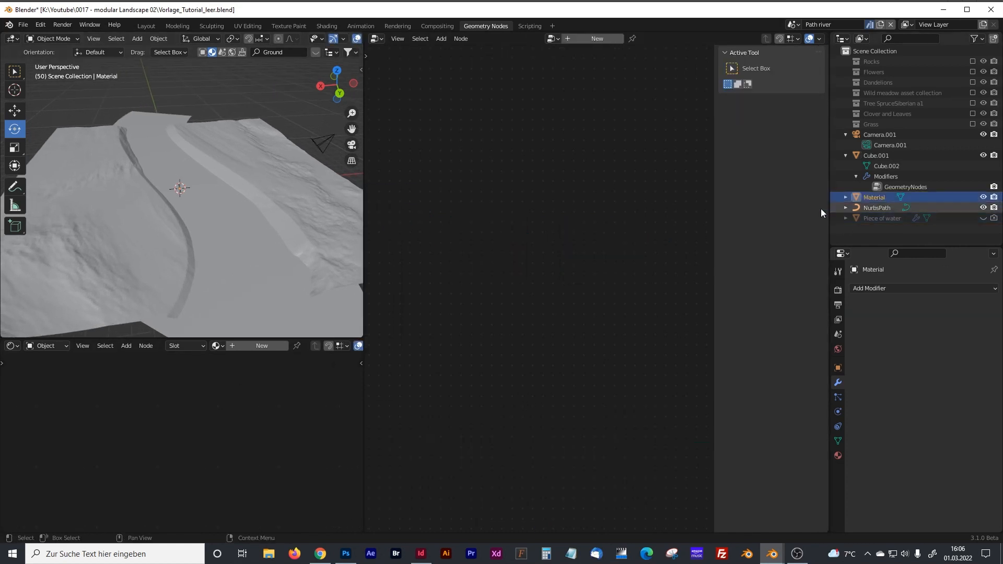
pyautogui.moveTo(255, 338); pyautogui.dragTo(251, 268)
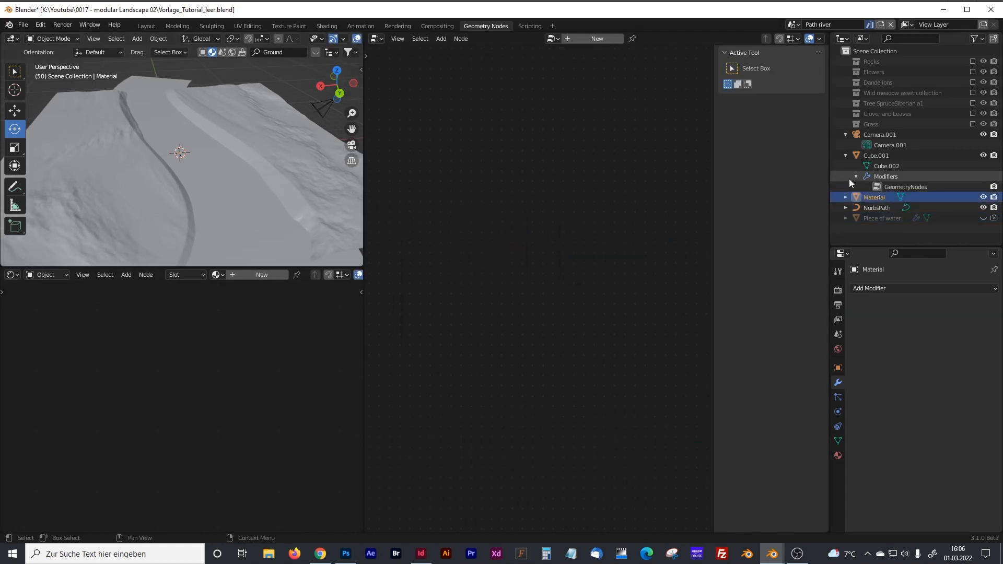
pyautogui.click(218, 274)
pyautogui.write('wat')
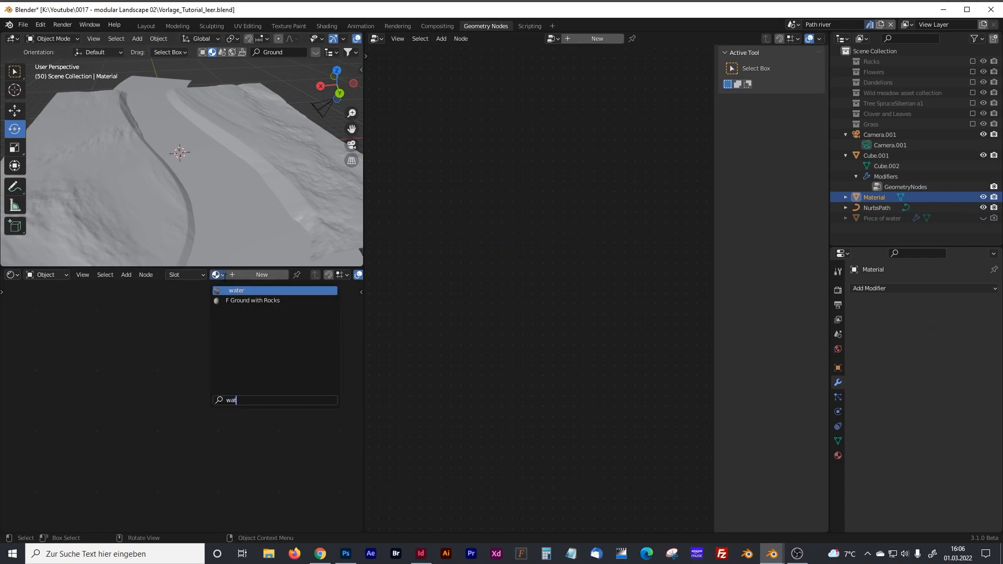
pyautogui.click(244, 290)
# Step: Examine the water material's Principled BSDF transmission, IOR and base color, plus its Mapping, Noise Texture and Bump settings
pyautogui.scroll(5, 168, 392)
pyautogui.moveTo(164, 390); pyautogui.dragTo(200, 336, button='middle')
pyautogui.moveTo(102, 399)
pyautogui.mouseDown(button='middle')
pyautogui.moveTo(206, 363)
pyautogui.moveTo(97, 405)
pyautogui.mouseUp(button='middle')
pyautogui.scroll(6, 205, 373)
pyautogui.moveTo(196, 375); pyautogui.dragTo(120, 322, button='middle')
pyautogui.moveTo(314, 345)
pyautogui.mouseDown(button='middle')
pyautogui.moveTo(296, 425)
pyautogui.moveTo(308, 350)
pyautogui.mouseUp(button='middle')
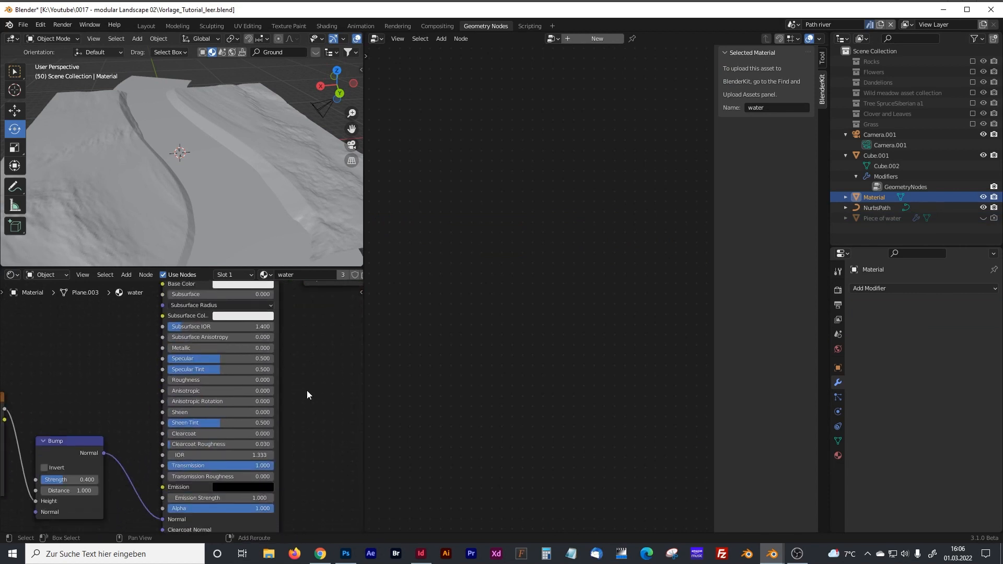
pyautogui.moveTo(203, 467); pyautogui.dragTo(193, 444, button='middle')
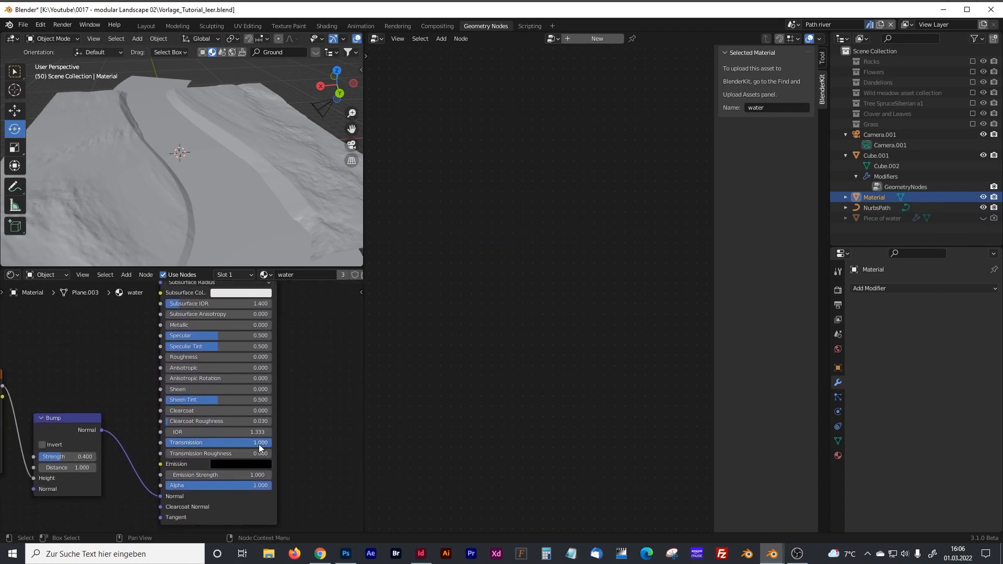
pyautogui.moveTo(294, 369); pyautogui.dragTo(301, 386, button='middle')
pyautogui.moveTo(166, 382); pyautogui.dragTo(146, 450, button='middle')
pyautogui.click(237, 356)
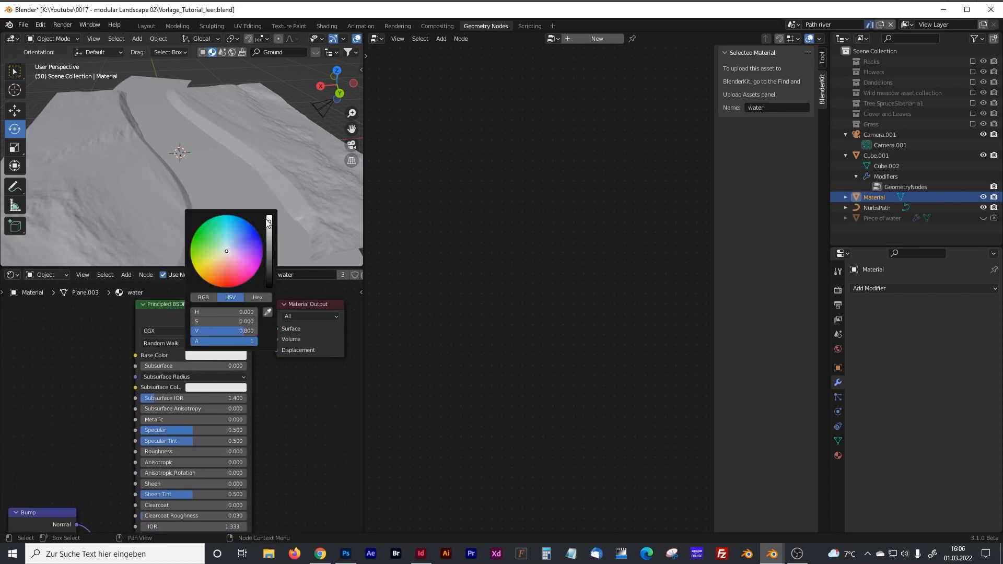
pyautogui.moveTo(4, 459)
pyautogui.mouseDown(button='middle')
pyautogui.moveTo(100, 406)
pyautogui.moveTo(261, 349)
pyautogui.mouseUp(button='middle')
pyautogui.moveTo(102, 346); pyautogui.dragTo(234, 334, button='middle')
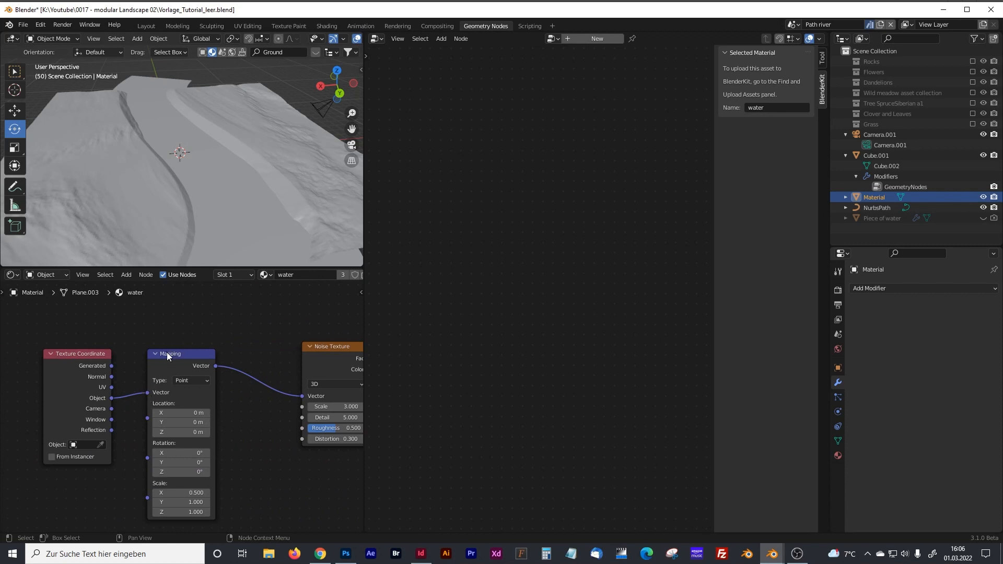
pyautogui.moveTo(244, 418); pyautogui.dragTo(77, 400, button='middle')
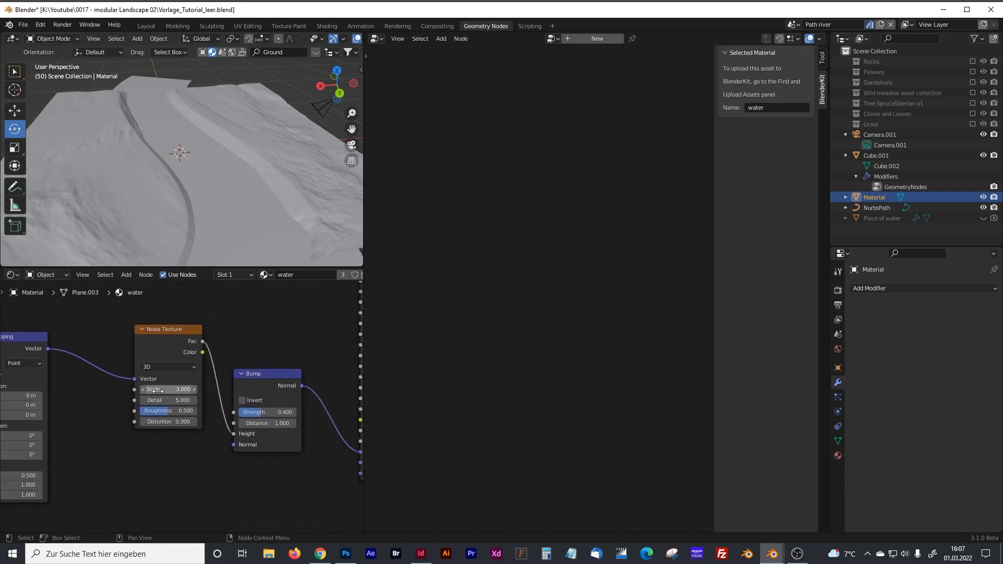
pyautogui.moveTo(283, 374); pyautogui.dragTo(93, 347, button='middle')
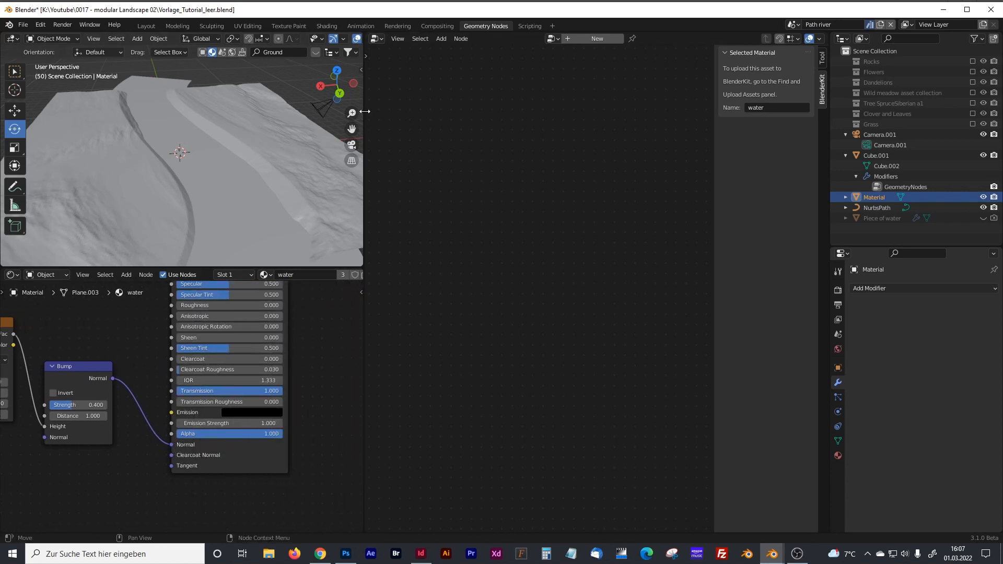
# Step: Enlarge the 3D viewport, switch it to Rendered shading and view the river landscape from a low angle
pyautogui.moveTo(365, 111); pyautogui.dragTo(388, 113)
pyautogui.moveTo(374, 115); pyautogui.dragTo(287, 80, button='middle')
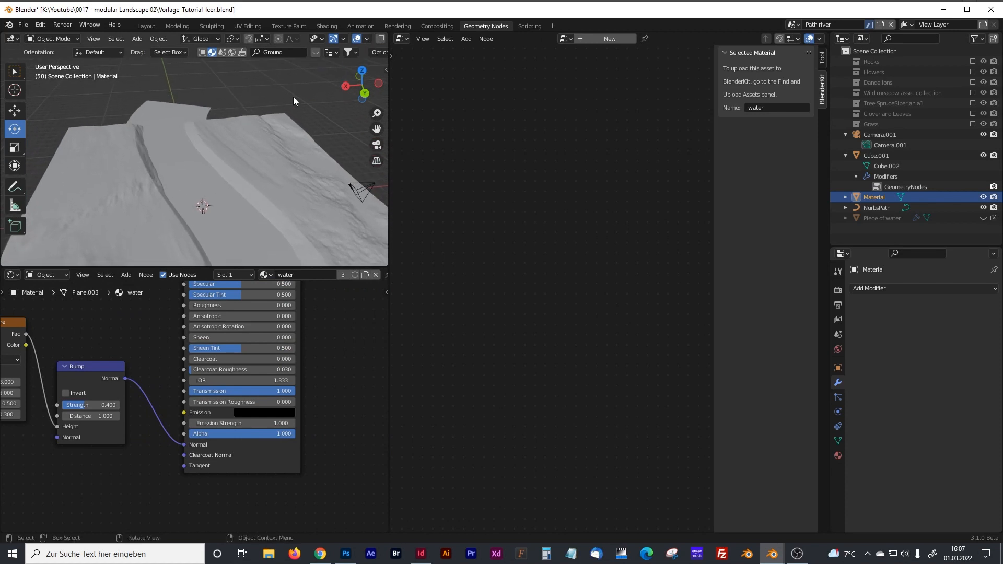
pyautogui.moveTo(387, 87); pyautogui.dragTo(510, 88)
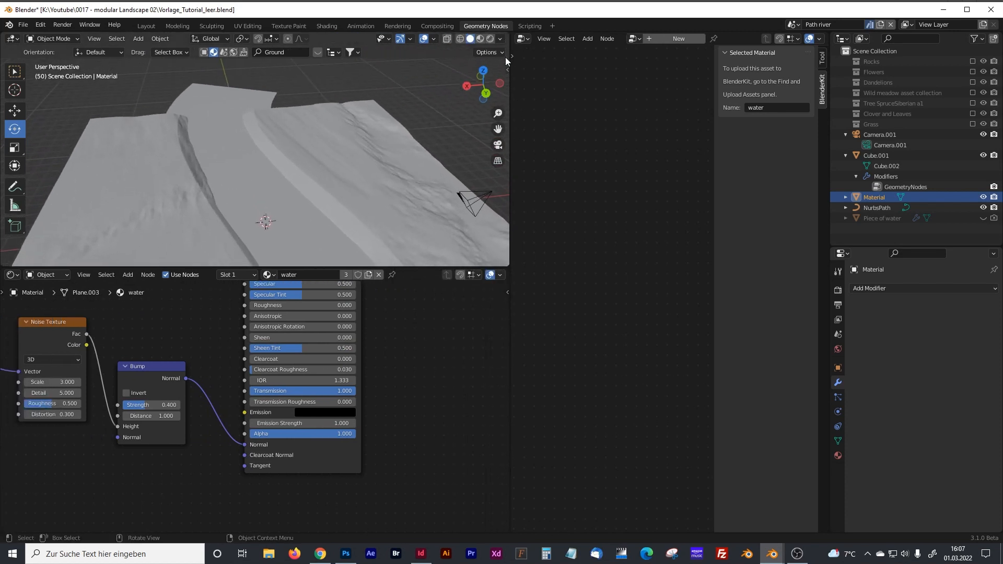
pyautogui.click(477, 39)
pyautogui.moveTo(349, 175)
pyautogui.mouseDown(button='middle')
pyautogui.moveTo(344, 198)
pyautogui.moveTo(349, 167)
pyautogui.mouseUp(button='middle')
pyautogui.moveTo(348, 157); pyautogui.dragTo(351, 155, button='middle')
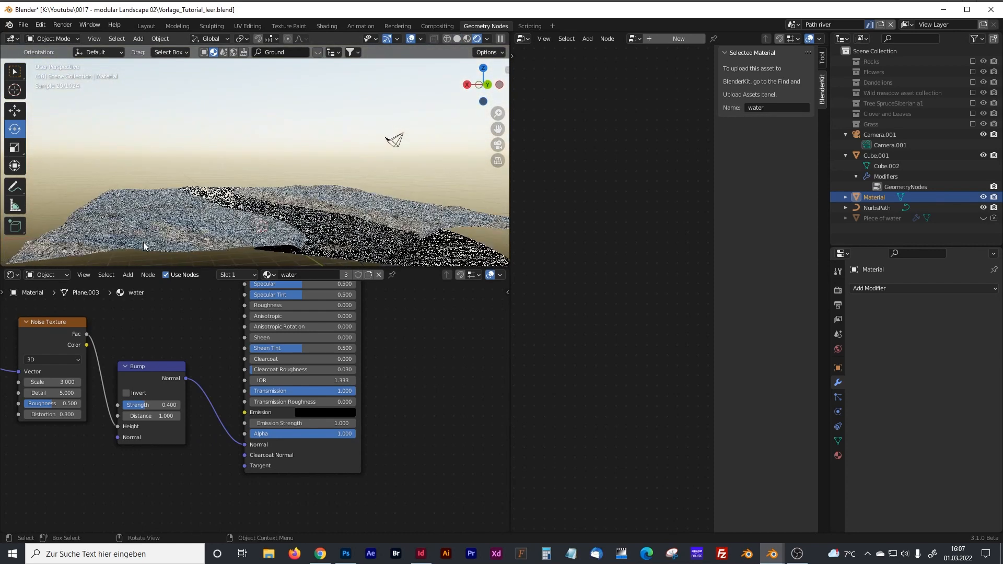
# Step: Show the World shader nodes and arrange Background and World Output beside the Nishita Sky Texture to inspect the lighting settings
pyautogui.click(16, 275)
pyautogui.moveTo(53, 274)
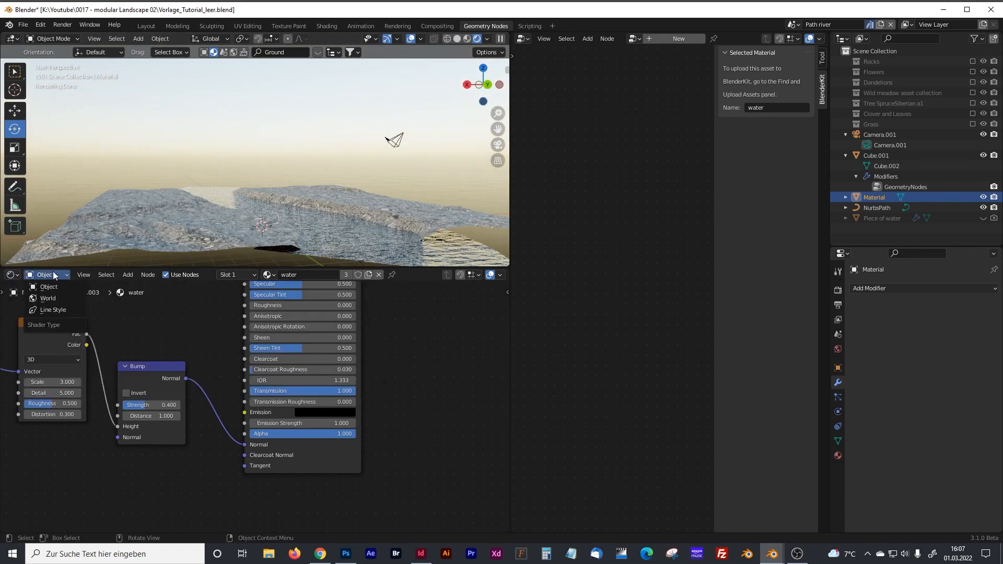
pyautogui.click(48, 298)
pyautogui.moveTo(192, 356); pyautogui.dragTo(209, 489, button='middle')
pyautogui.keyDown('shift'); pyautogui.moveTo(317, 375); pyautogui.dragTo(285, 453, button='middle'); pyautogui.keyUp('shift')
pyautogui.keyDown('shift'); pyautogui.moveTo(307, 396); pyautogui.dragTo(227, 373, button='middle'); pyautogui.keyUp('shift')
pyautogui.moveTo(304, 368); pyautogui.dragTo(299, 357)
pyautogui.moveTo(403, 355); pyautogui.dragTo(381, 358)
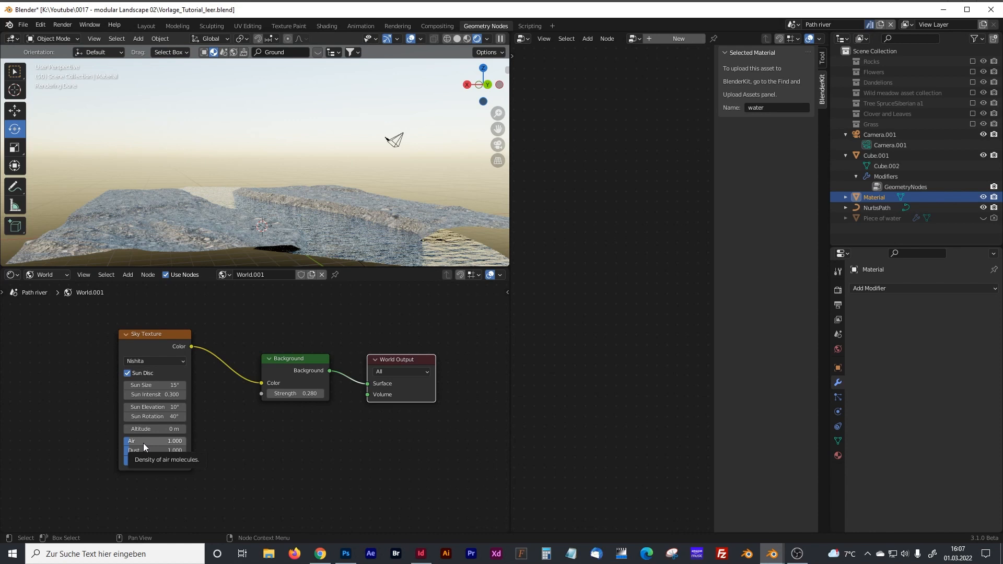
# Step: Return the shader editor to the object's water material and examine the rendered river surface from high and low angles
pyautogui.click(48, 275)
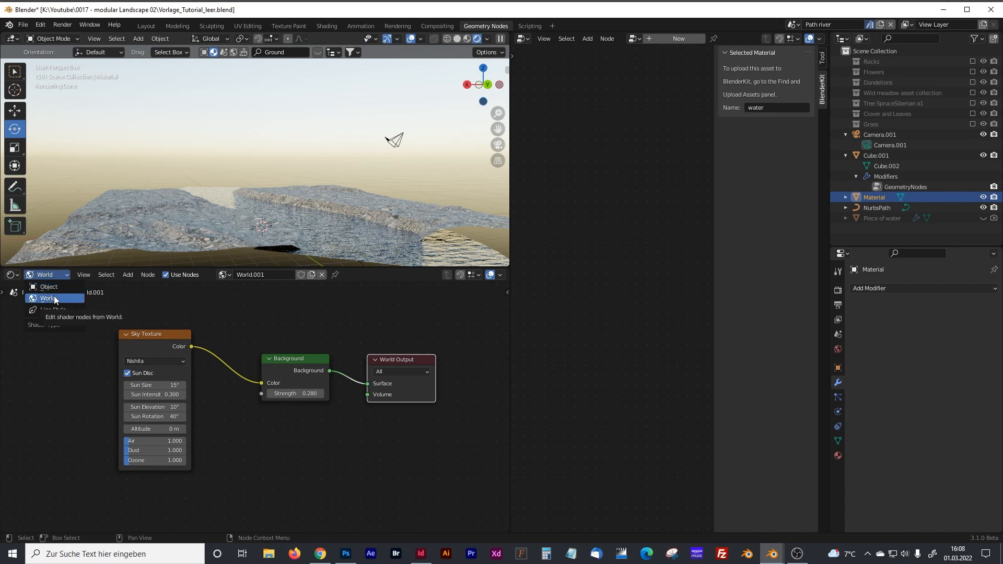
pyautogui.click(49, 287)
pyautogui.scroll(-2, 230, 386)
pyautogui.scroll(-3, 227, 384)
pyautogui.moveTo(201, 375); pyautogui.dragTo(260, 348, button='middle')
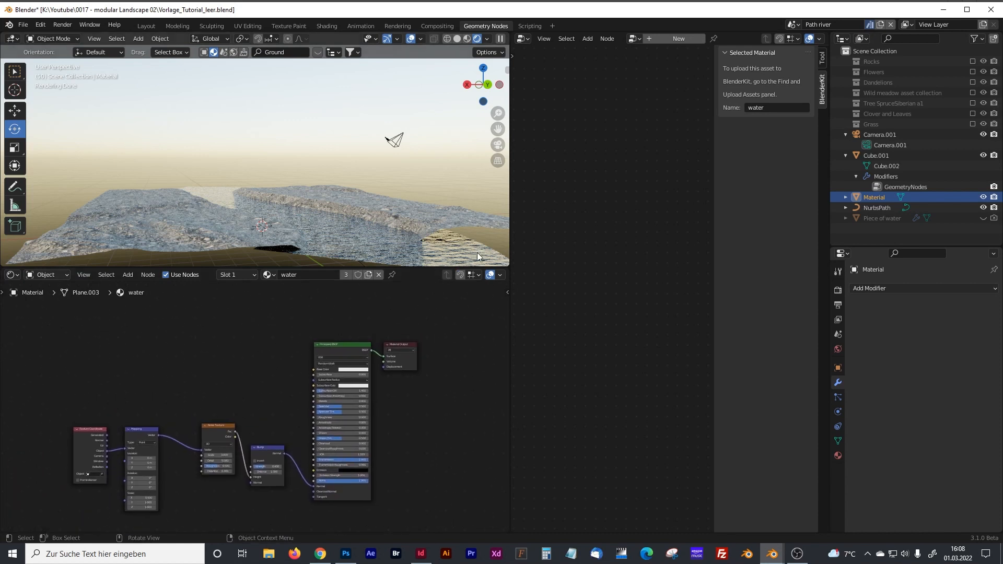
pyautogui.moveTo(294, 192); pyautogui.dragTo(326, 177, button='middle')
pyautogui.scroll(3, 300, 214)
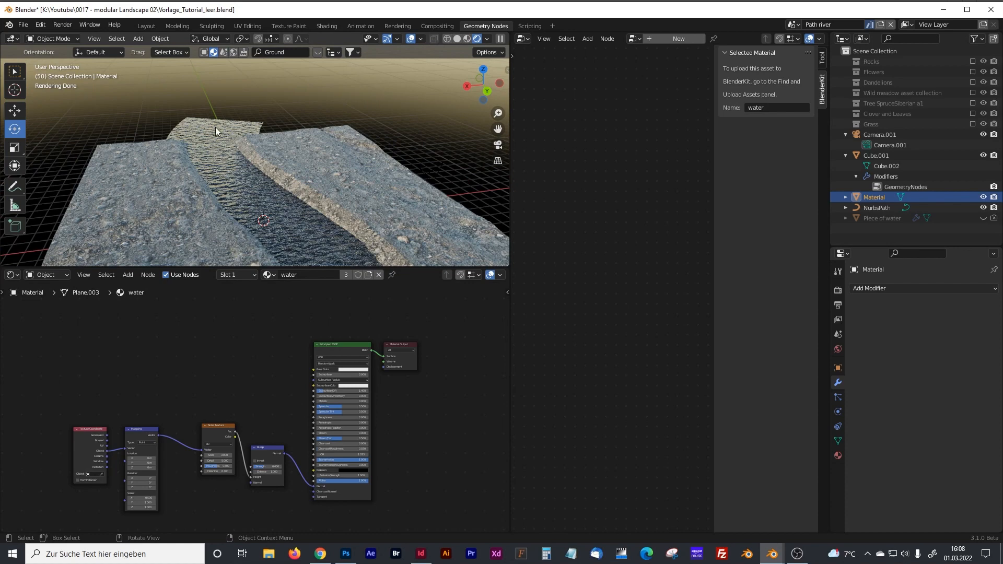
pyautogui.moveTo(215, 213); pyautogui.dragTo(212, 185, button='middle')
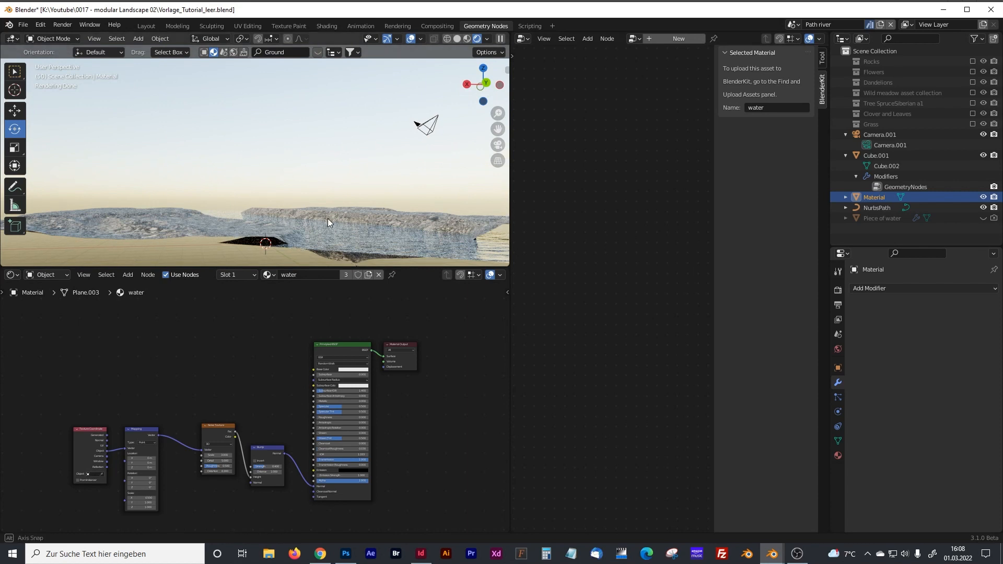
pyautogui.moveTo(327, 219); pyautogui.dragTo(336, 240, button='middle')
# Step: Enlarge the landscape object's geometry node tree, then frame the Object Info, Transform, Set Shade Smooth and Set Material nodes under the label Water
pyautogui.moveTo(509, 226); pyautogui.dragTo(236, 224)
pyautogui.click(147, 223)
pyautogui.click(167, 166)
pyautogui.click(142, 210)
pyautogui.scroll(-3, 386, 305)
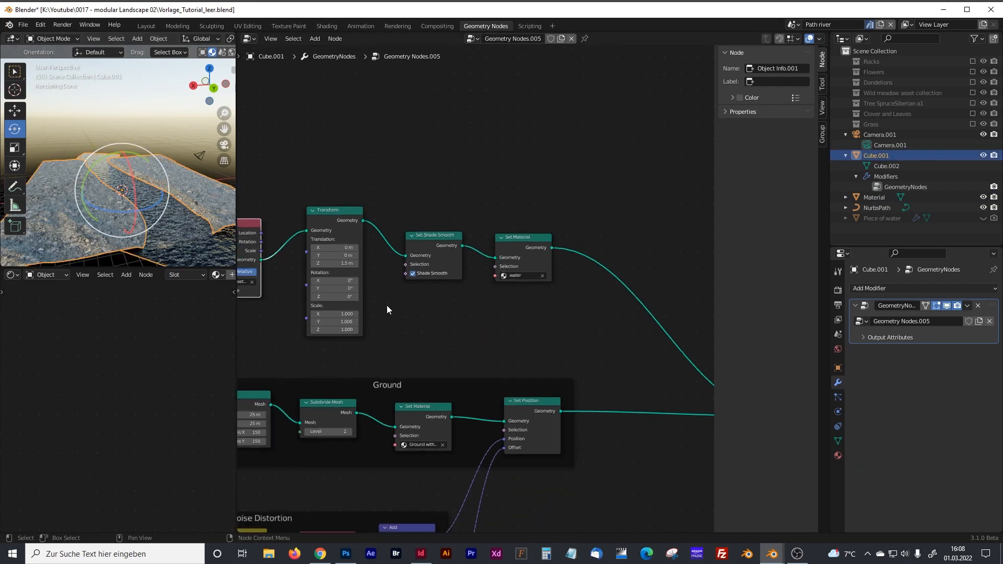
pyautogui.moveTo(324, 172); pyautogui.dragTo(596, 310)
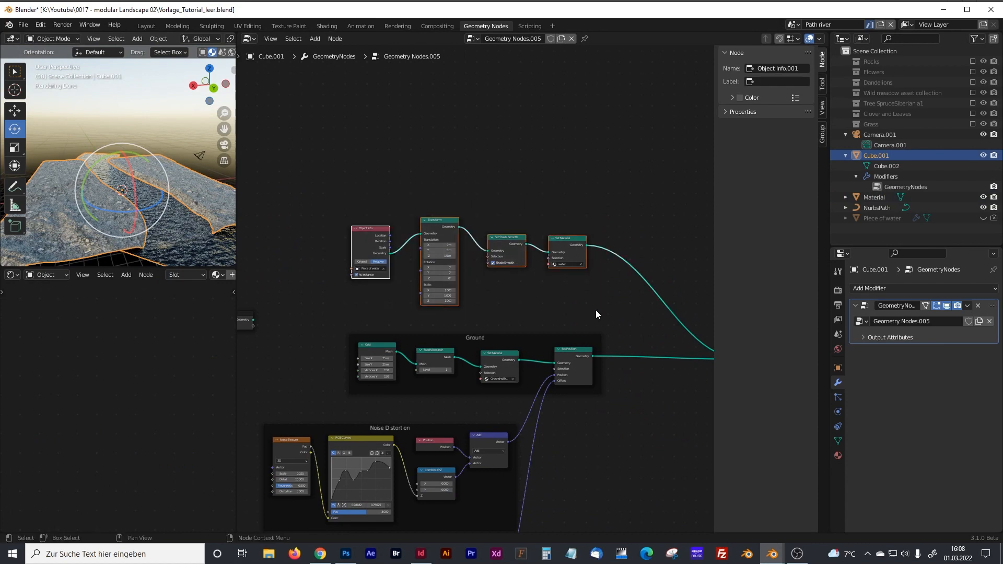
pyautogui.hotkey('ctrl', 'j')
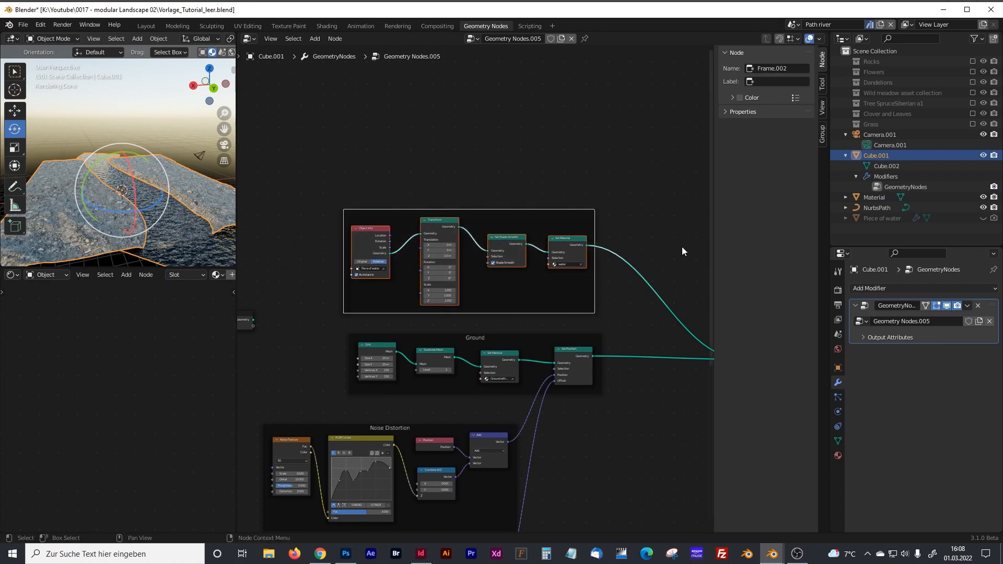
pyautogui.write('Water')
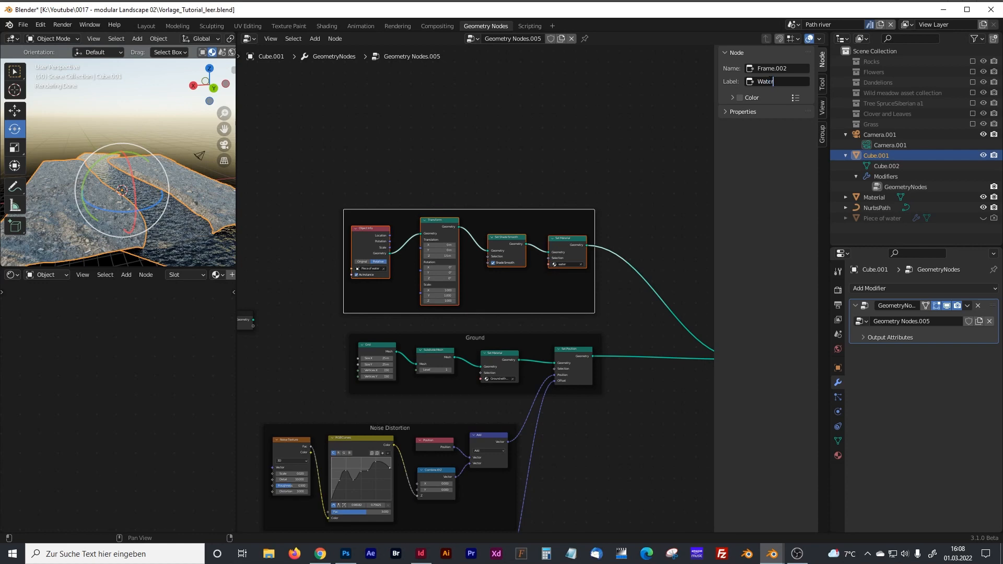
pyautogui.press('Return')
# Step: Enable the Grass collection and bring it into the geometry node tree as a Collection Info node below Join Geometry
pyautogui.moveTo(237, 169); pyautogui.dragTo(368, 168)
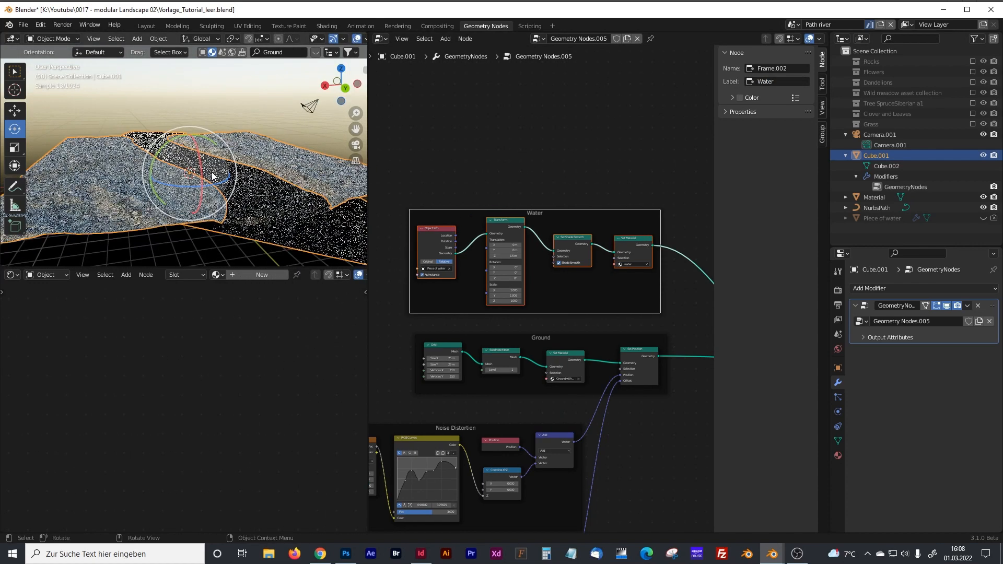
pyautogui.moveTo(368, 240); pyautogui.dragTo(235, 239)
pyautogui.moveTo(594, 394); pyautogui.dragTo(506, 354, button='middle')
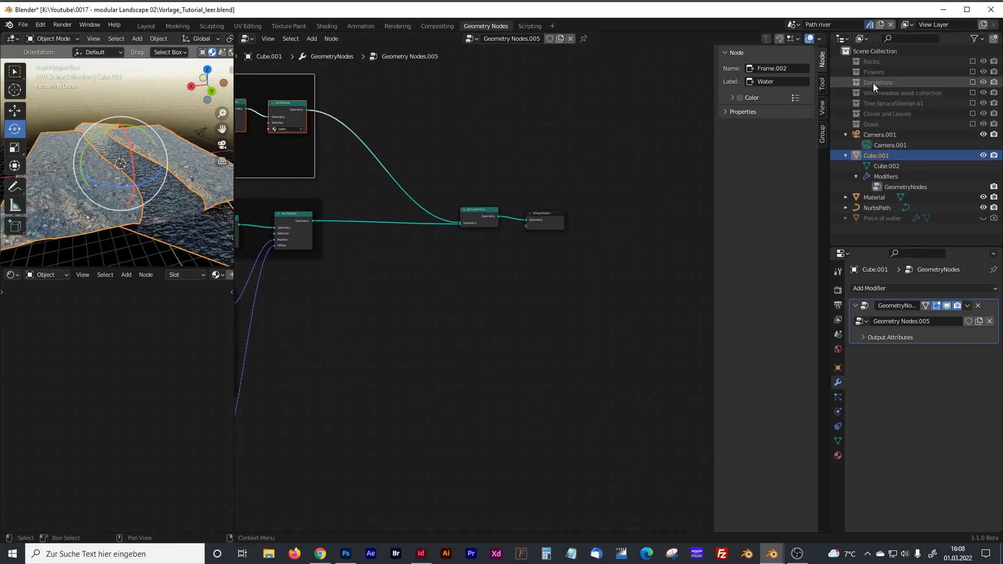
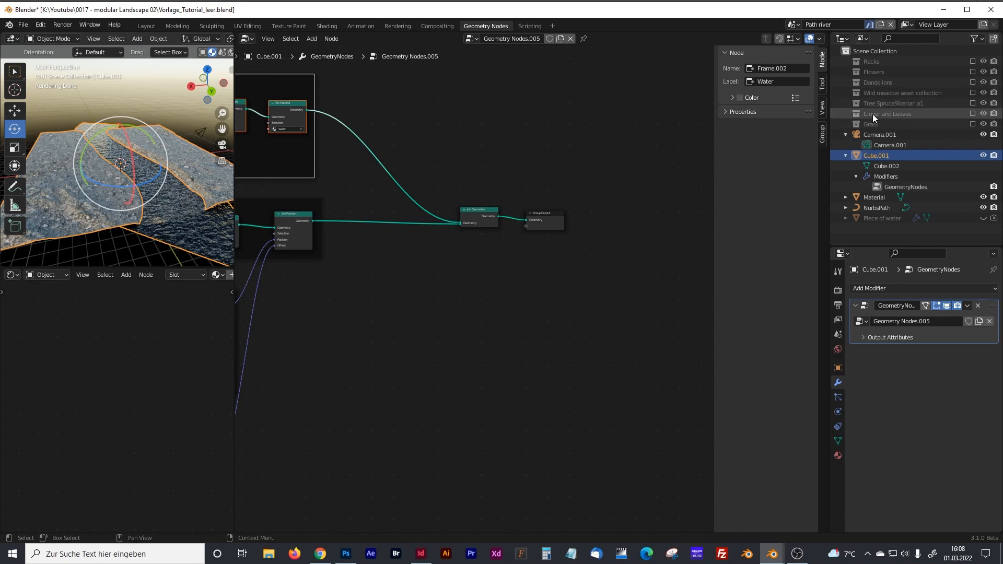
pyautogui.click(973, 124)
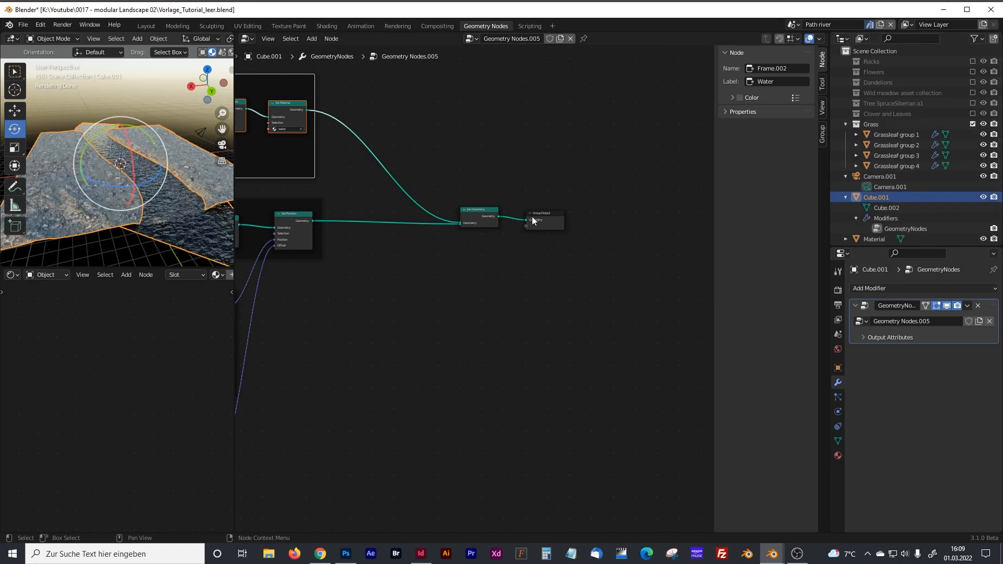
pyautogui.moveTo(165, 223); pyautogui.dragTo(121, 206, button='middle')
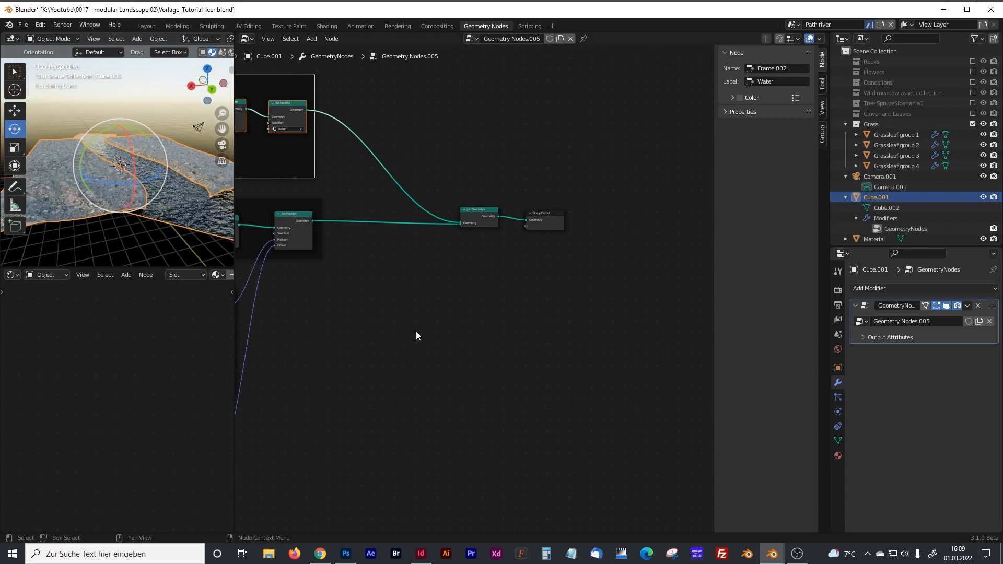
pyautogui.moveTo(416, 332); pyautogui.dragTo(470, 310, button='middle')
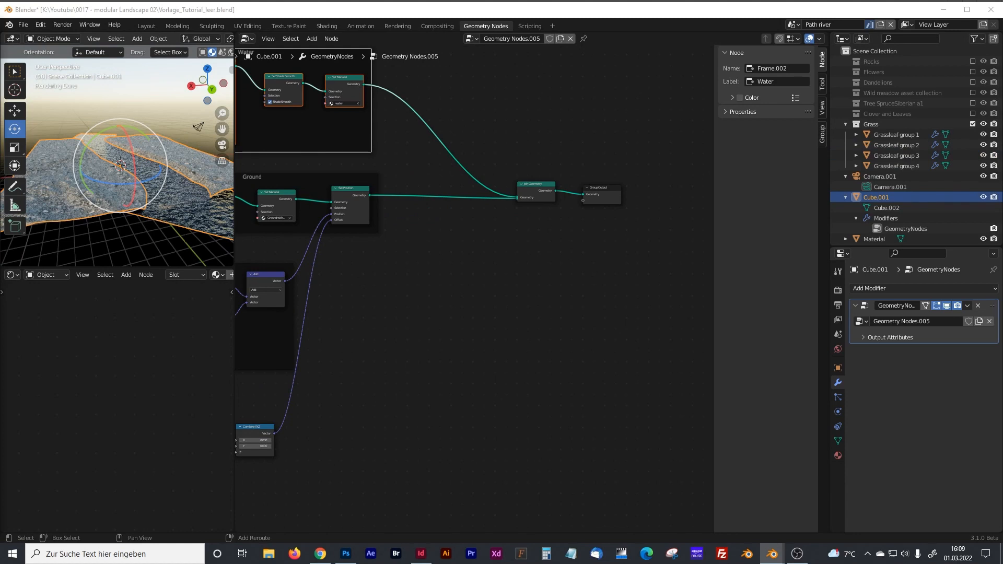
pyautogui.moveTo(856, 129); pyautogui.dragTo(510, 318)
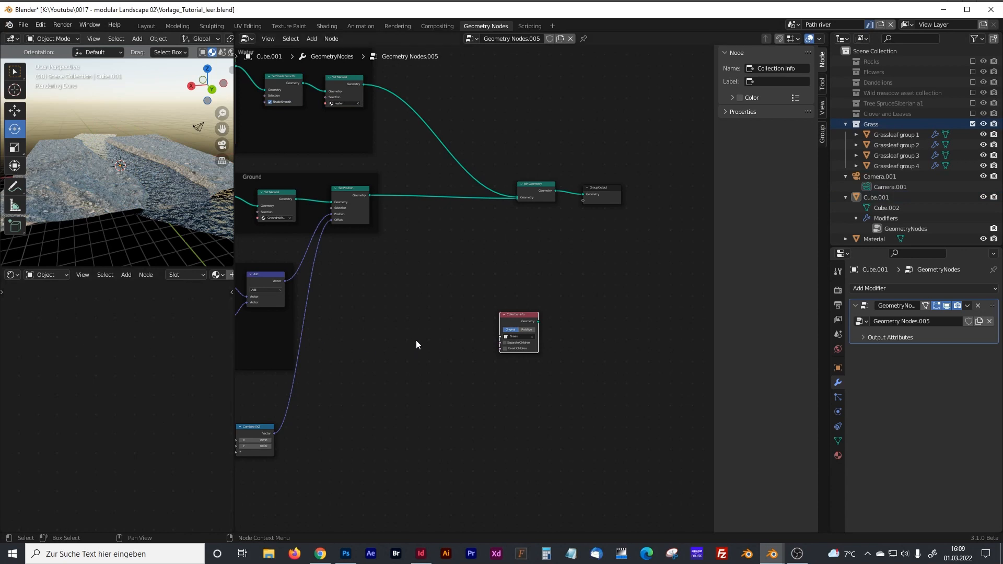
pyautogui.scroll(1, 484, 331)
pyautogui.moveTo(515, 323); pyautogui.dragTo(494, 388)
# Step: Add a Distribute Points on Faces node above Collection Info and connect the ground's Set Position geometry to its Mesh input
pyautogui.hotkey('shift', 'a')
pyautogui.click(475, 325)
pyautogui.write('distrib')
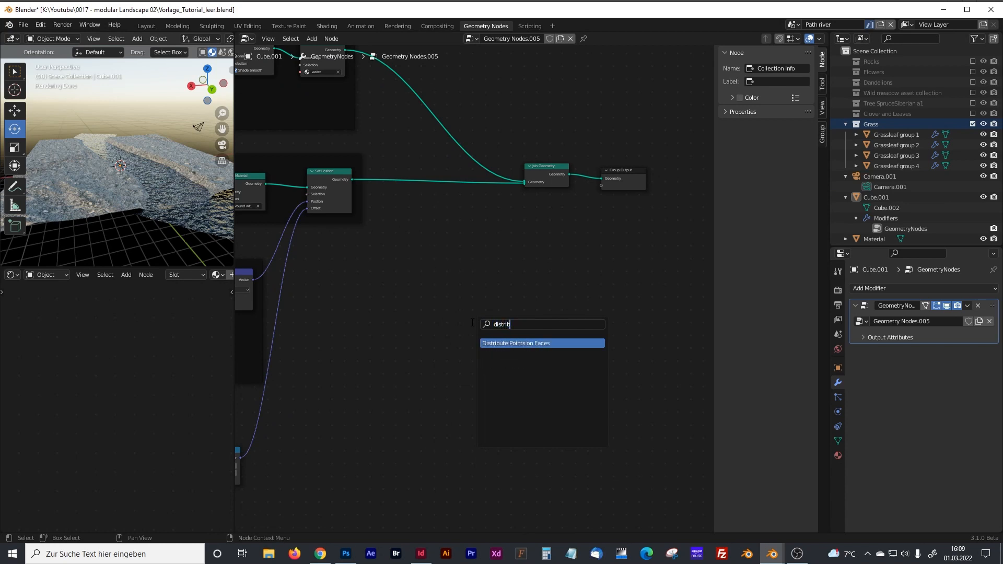
pyautogui.click(506, 343)
pyautogui.click(510, 308)
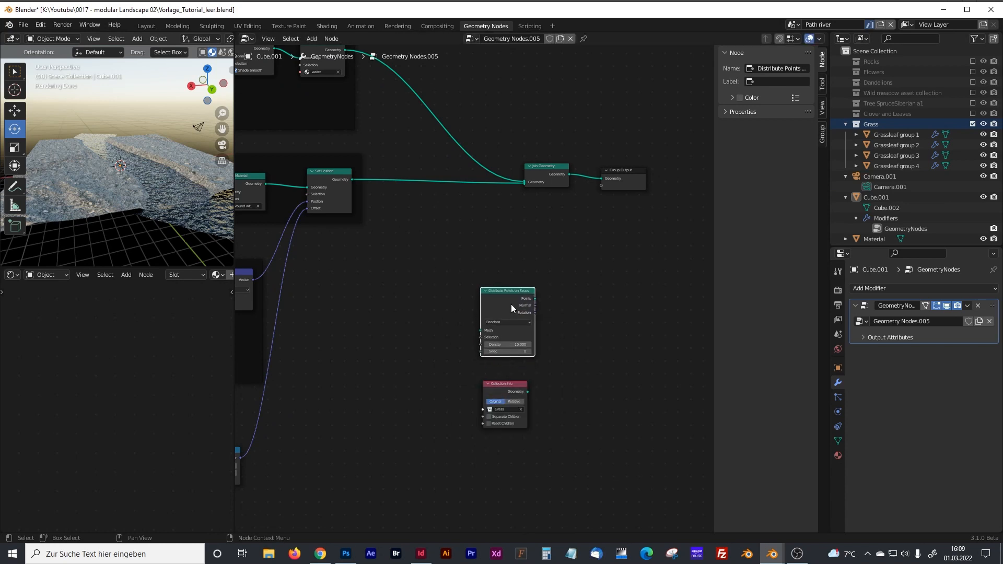
pyautogui.moveTo(440, 267); pyautogui.dragTo(485, 265, button='middle')
pyautogui.scroll(1, 533, 296)
pyautogui.scroll(-1, 532, 297)
pyautogui.scroll(2, 474, 236)
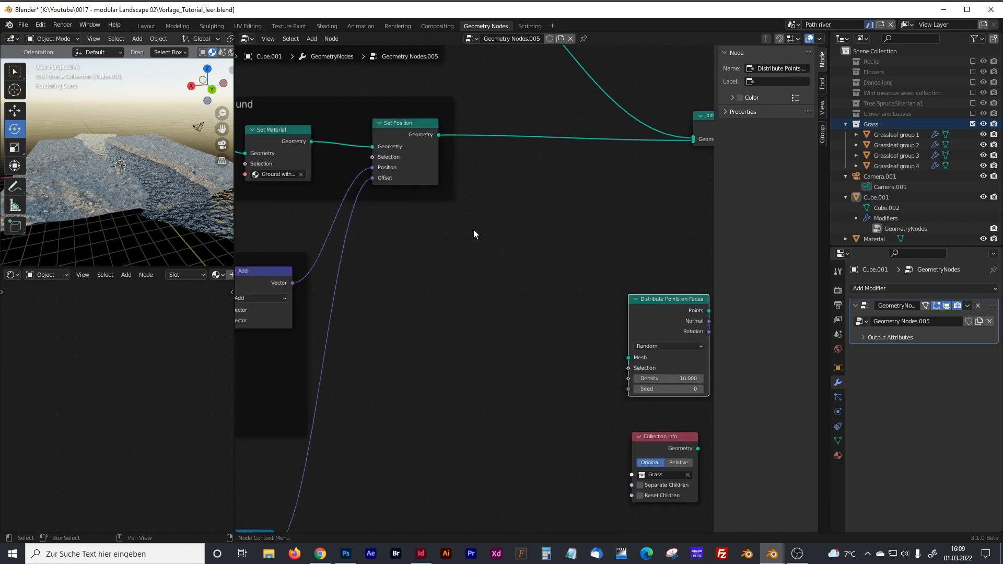
pyautogui.moveTo(399, 209); pyautogui.dragTo(587, 432)
pyautogui.moveTo(631, 353); pyautogui.dragTo(449, 230, button='middle')
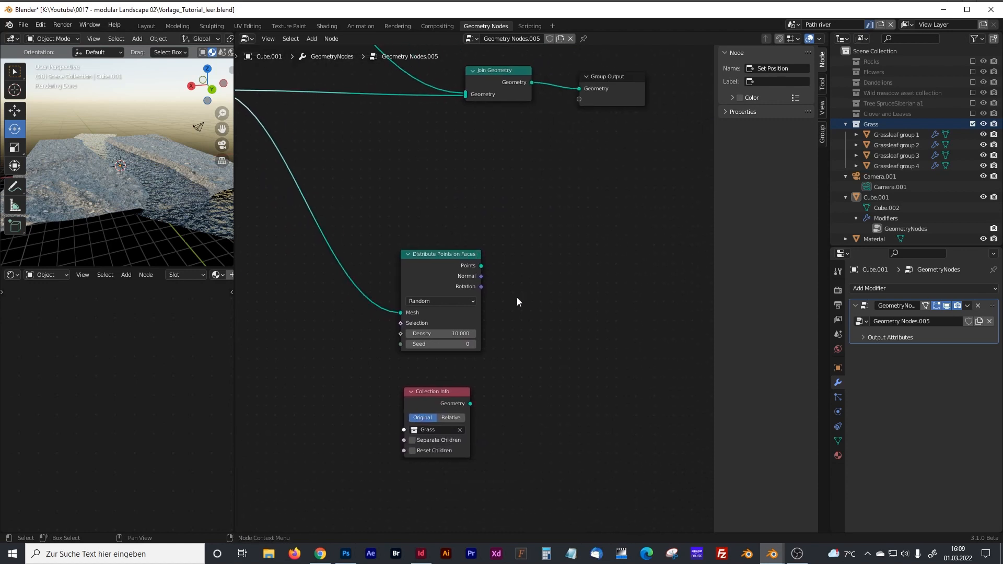
pyautogui.moveTo(516, 301); pyautogui.dragTo(432, 284, button='middle')
pyautogui.moveTo(369, 375); pyautogui.dragTo(383, 374)
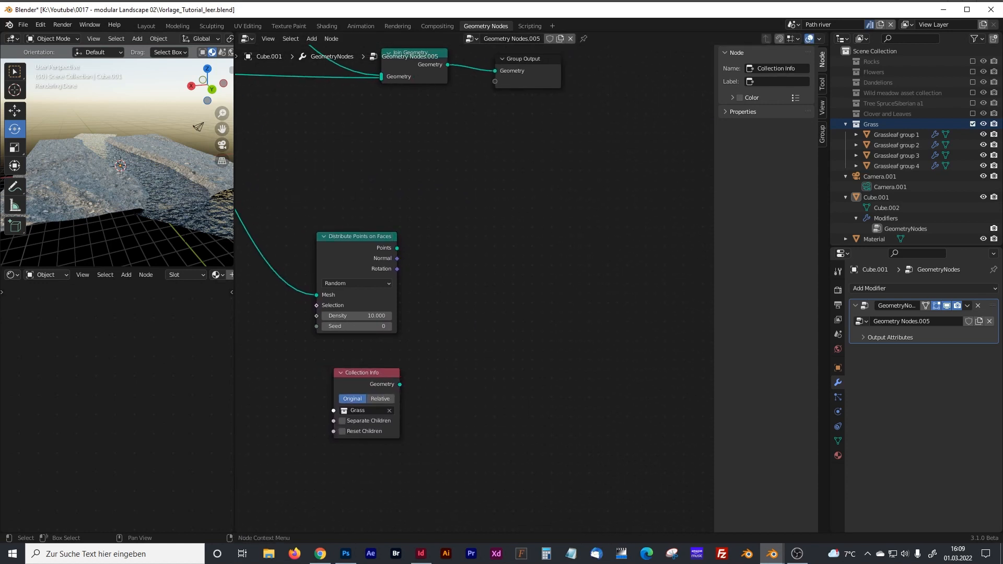
pyautogui.hotkey('shift', 'a')
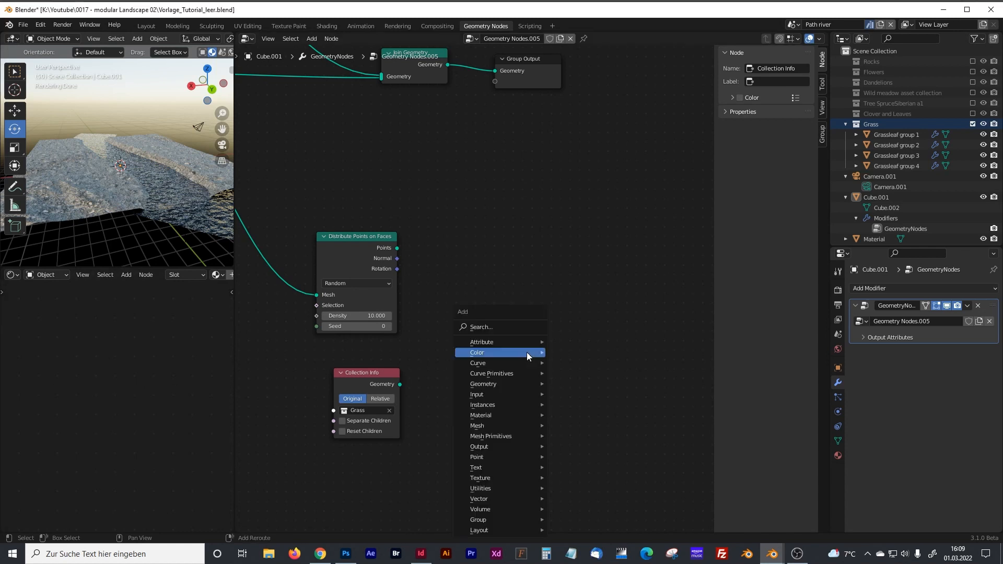
pyautogui.click(487, 328)
pyautogui.write('instar')
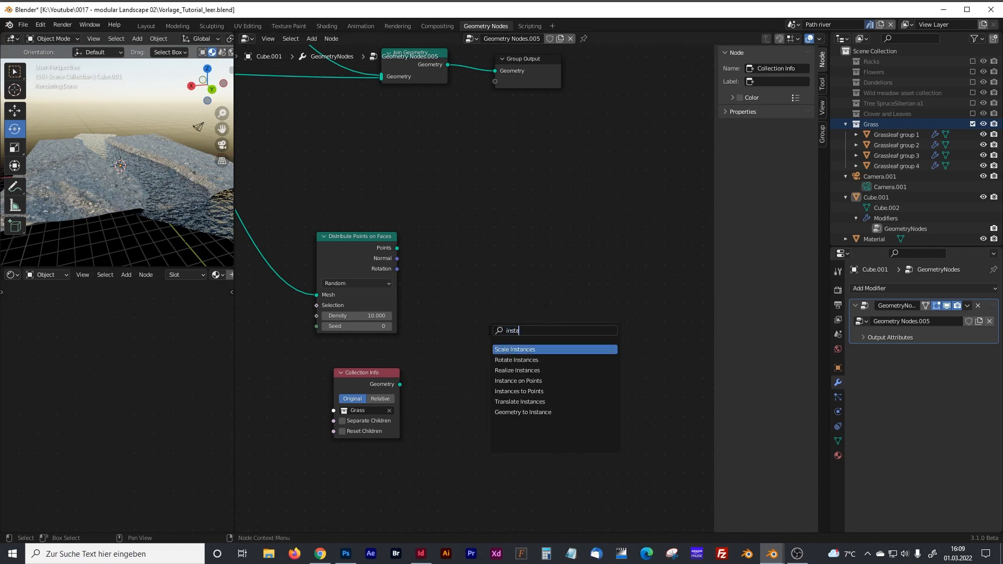
pyautogui.click(524, 390)
pyautogui.click(503, 290)
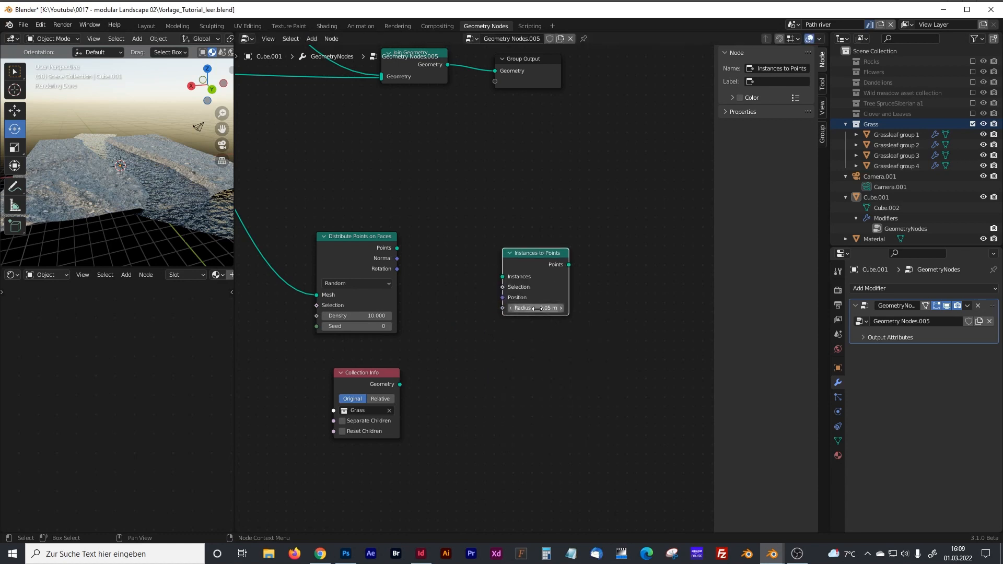
pyautogui.moveTo(397, 248); pyautogui.dragTo(501, 277)
pyautogui.moveTo(381, 371); pyautogui.dragTo(480, 297)
pyautogui.click(528, 253)
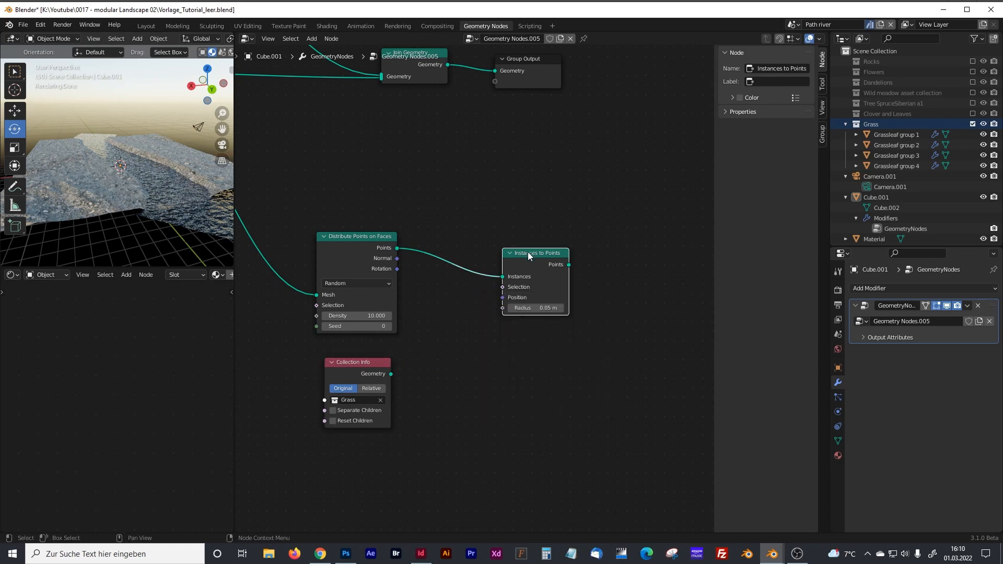
pyautogui.press('x')
# Step: Add an Instance on Points node and connect the Points output of Distribute Points on Faces to its Points input
pyautogui.hotkey('shift', 'a')
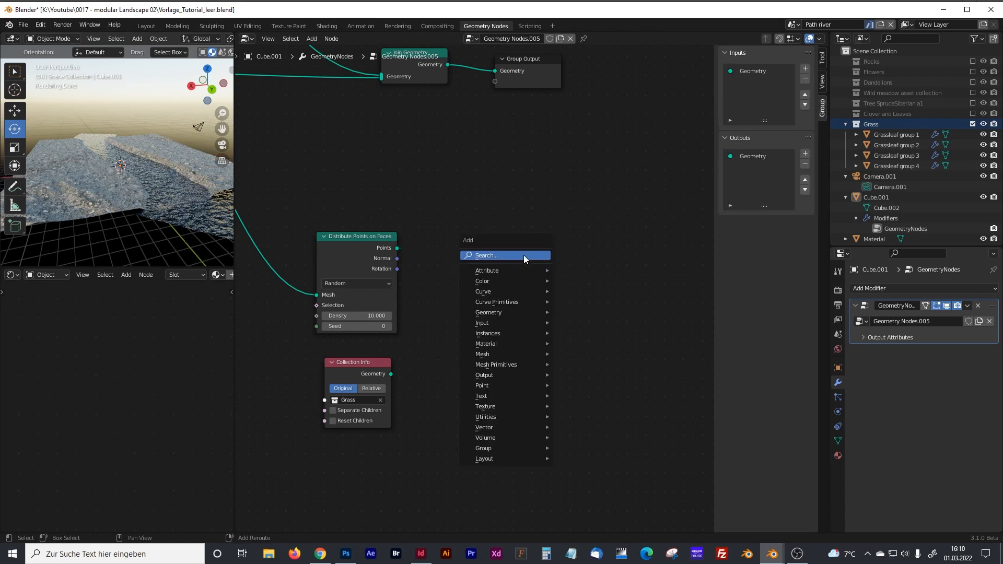
pyautogui.click(523, 255)
pyautogui.write('instan')
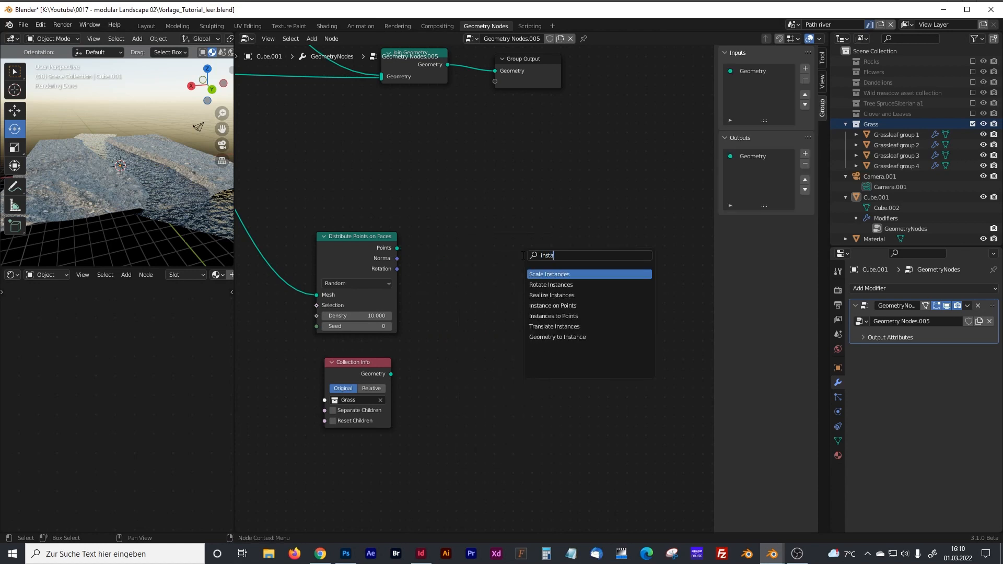
pyautogui.click(557, 305)
pyautogui.click(540, 238)
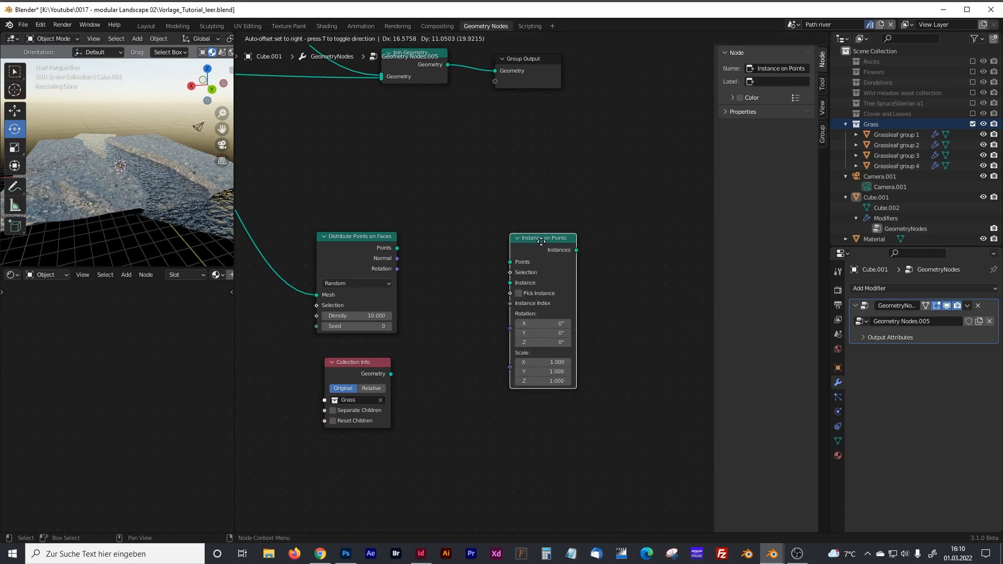
pyautogui.click(396, 249)
pyautogui.moveTo(397, 247); pyautogui.dragTo(509, 261)
# Step: Connect the Grass Collection Info geometry to the Instance input and enable Separate Children and Reset Children
pyautogui.click(375, 363)
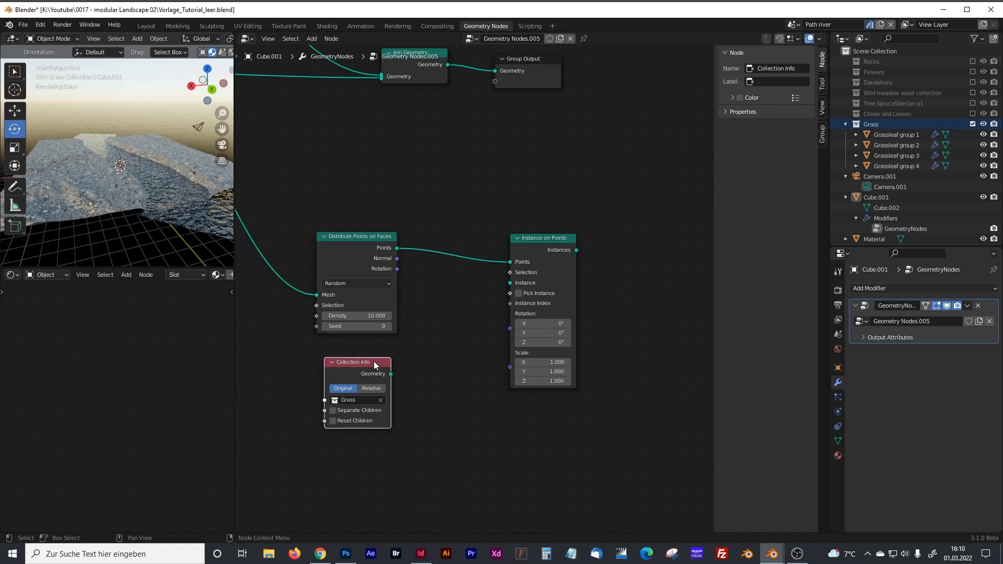
pyautogui.moveTo(390, 374); pyautogui.dragTo(508, 285)
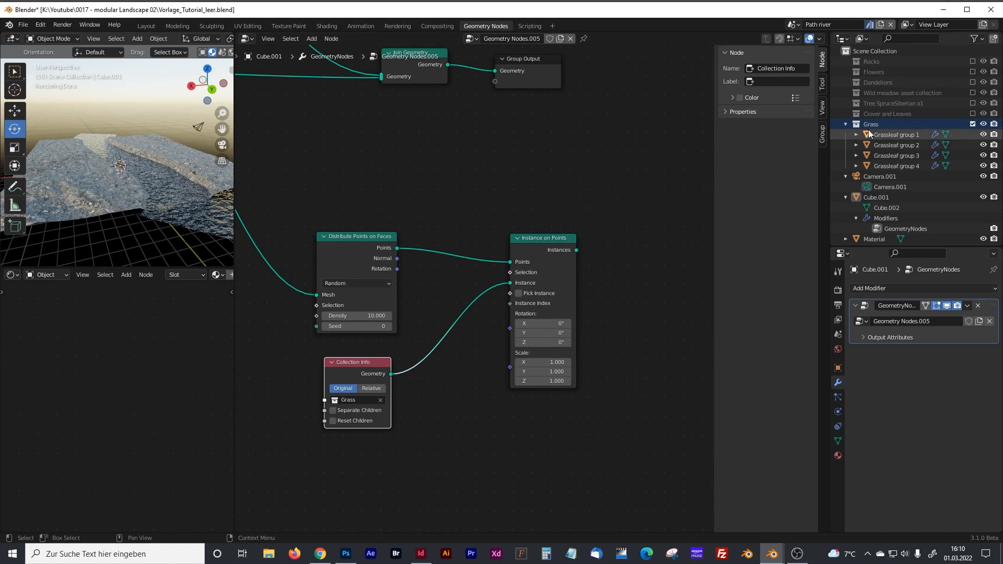
pyautogui.click(332, 421)
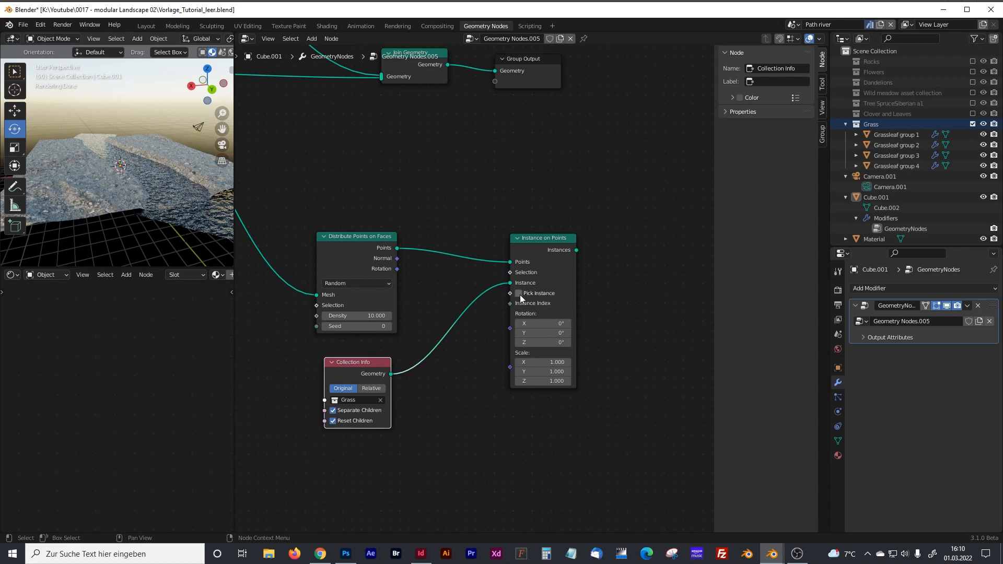
# Step: Widen the 3D viewport and move the Join Geometry and Group Output nodes farther from the Instance on Points node
pyautogui.moveTo(236, 171); pyautogui.dragTo(291, 171)
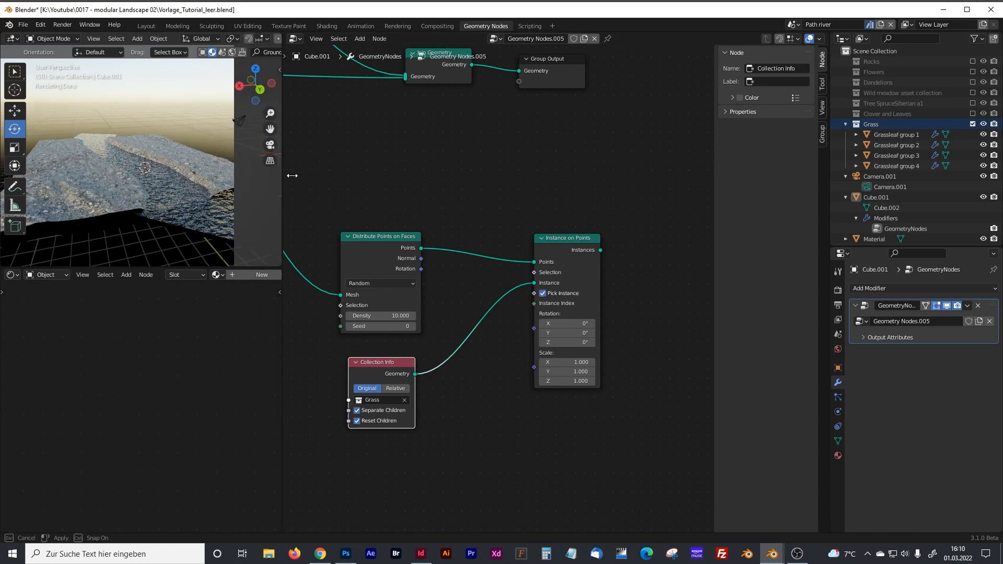
pyautogui.scroll(-3, 492, 258)
pyautogui.scroll(-3, 562, 286)
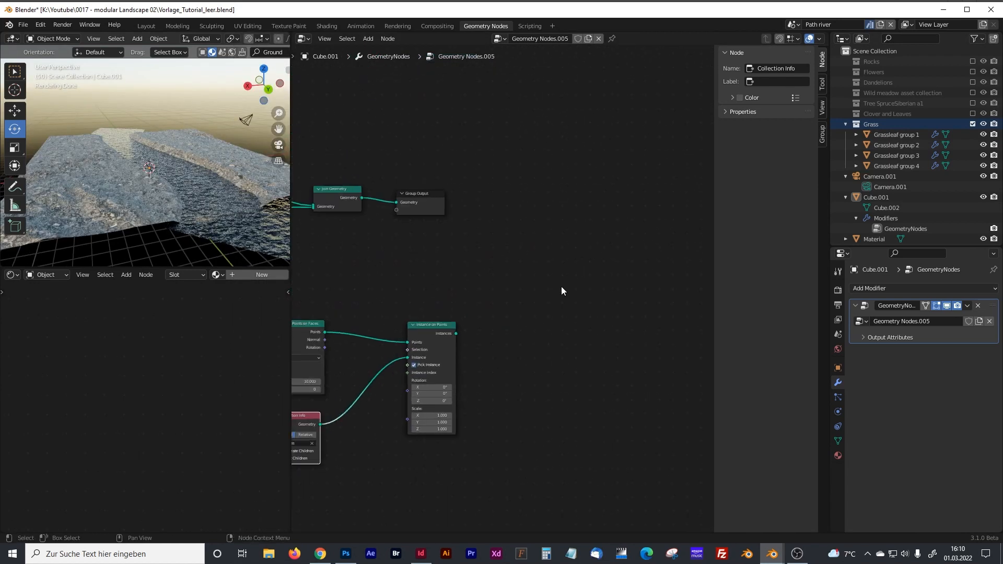
pyautogui.moveTo(393, 214); pyautogui.dragTo(672, 237)
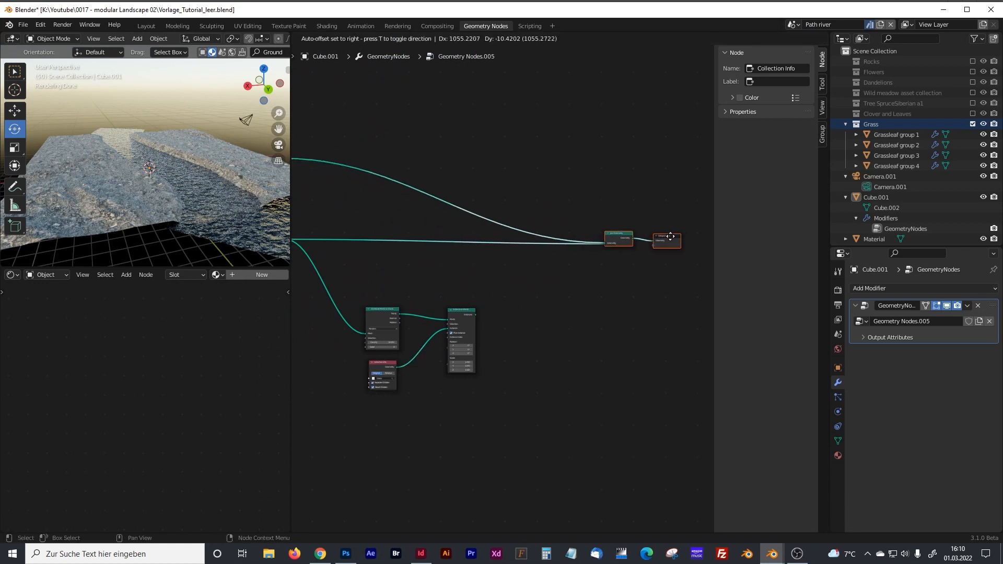
# Step: Connect the Instances output of the Instance on Points node to the Join Geometry node's Geometry input
pyautogui.scroll(3, 502, 293)
pyautogui.scroll(1, 503, 326)
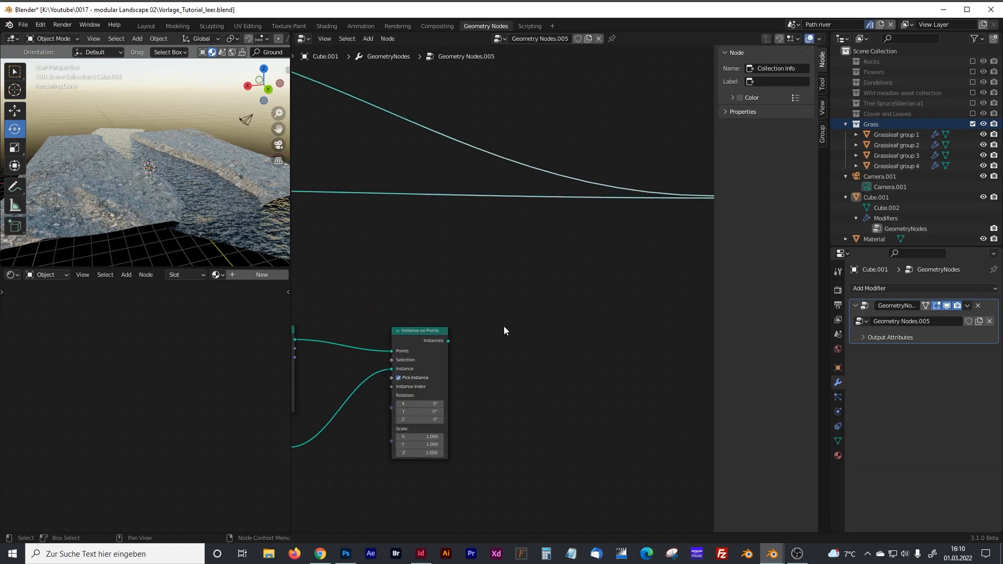
pyautogui.moveTo(504, 326); pyautogui.dragTo(412, 344, button='middle')
pyautogui.moveTo(359, 348); pyautogui.dragTo(622, 208)
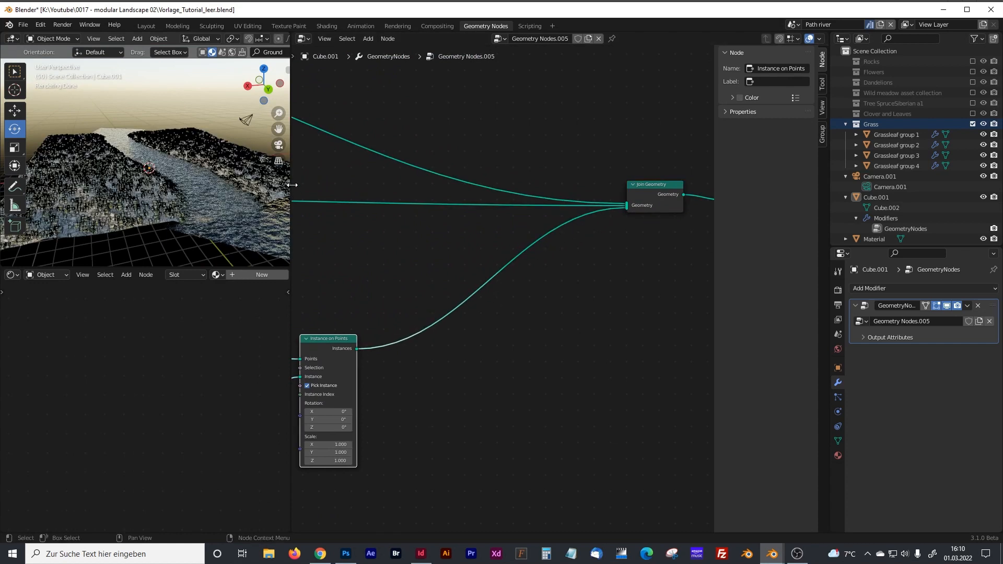
# Step: Enlarge the 3D viewport, inspect the scattered grass up close, and switch the viewport to Solid shading
pyautogui.moveTo(291, 184); pyautogui.dragTo(412, 191)
pyautogui.moveTo(212, 184); pyautogui.dragTo(322, 117, button='middle')
pyautogui.scroll(4, 226, 201)
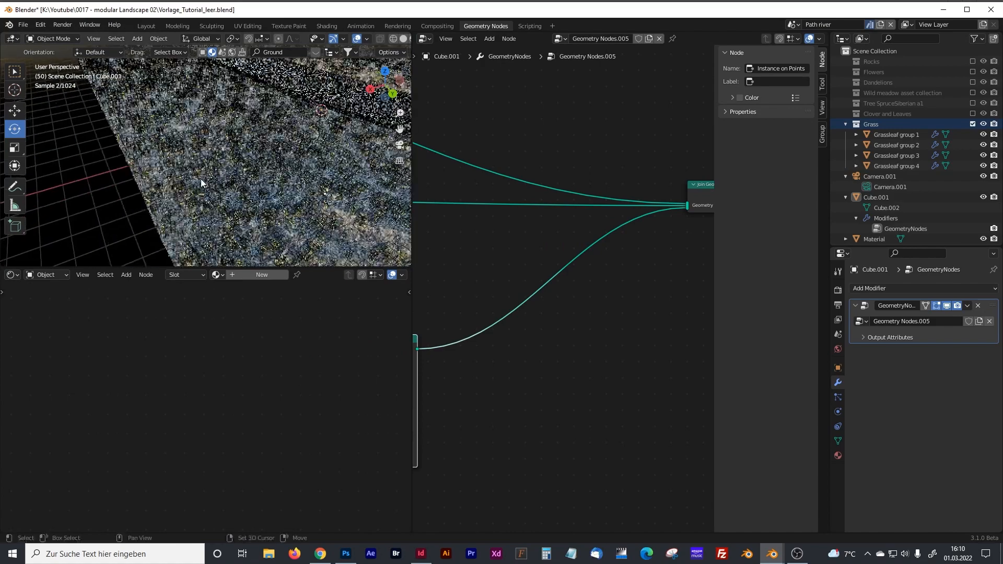
pyautogui.scroll(3, 102, 212)
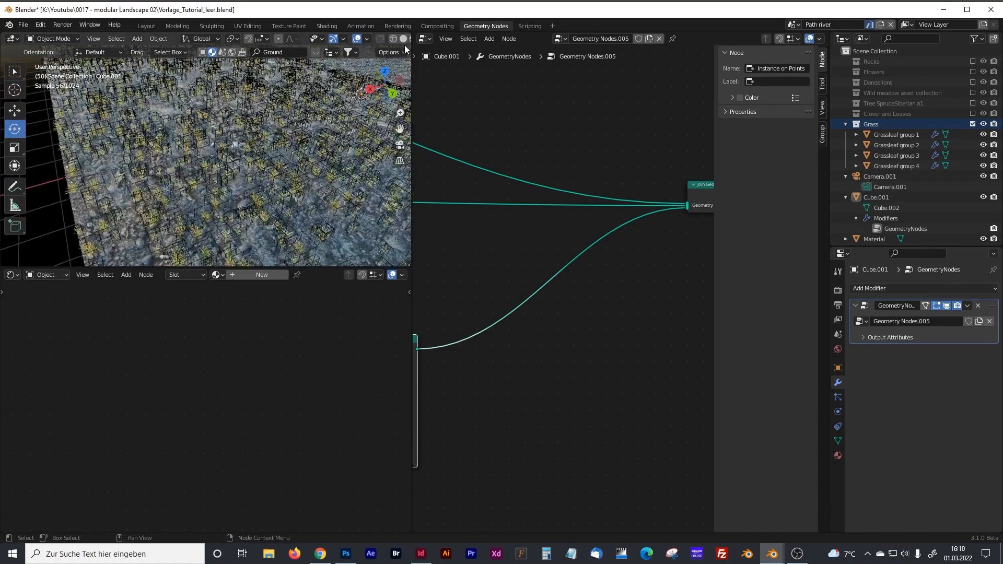
pyautogui.moveTo(412, 104); pyautogui.dragTo(472, 111)
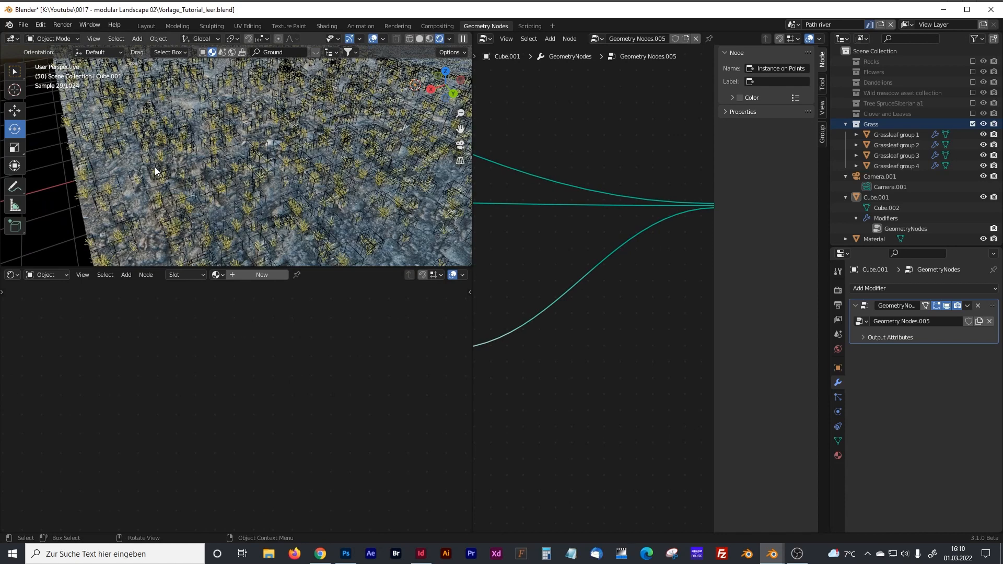
pyautogui.click(421, 39)
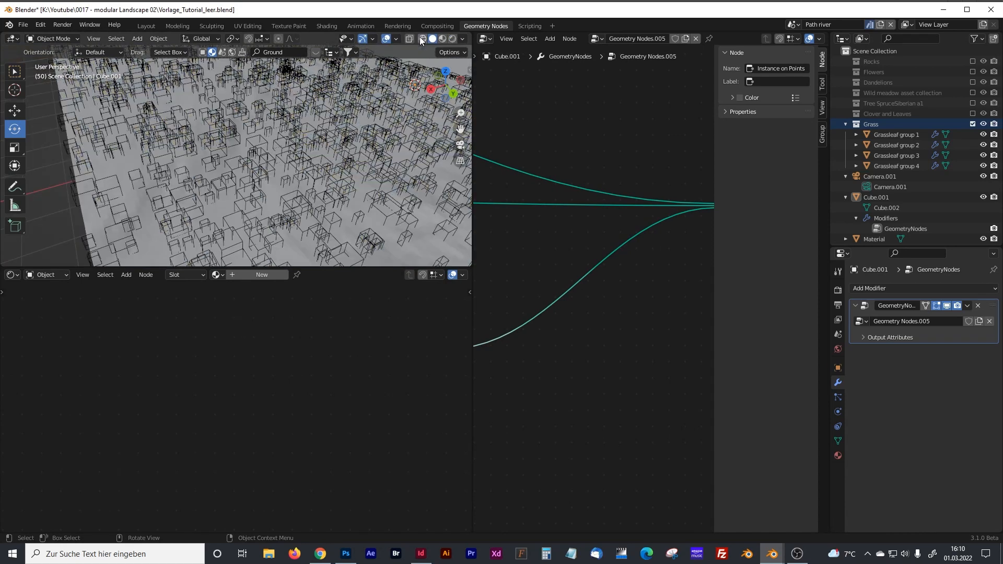
# Step: Select the terrain object Cube.001 in the viewport and examine how the grass instances are distributed over it
pyautogui.scroll(-4, 328, 148)
pyautogui.scroll(-4, 327, 149)
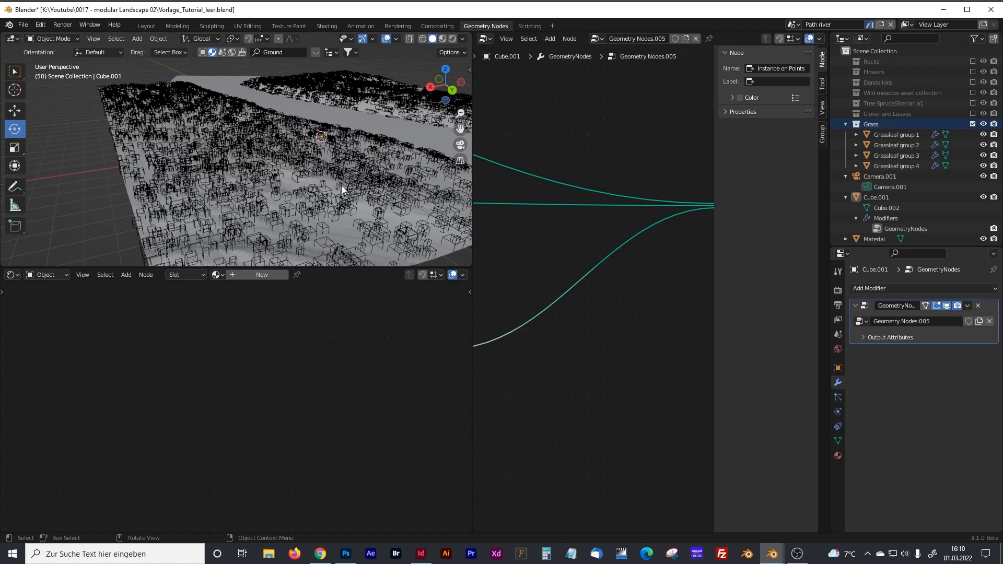
pyautogui.click(360, 194)
pyautogui.keyDown('shift'); pyautogui.moveTo(344, 199); pyautogui.dragTo(332, 203, button='middle'); pyautogui.keyUp('shift')
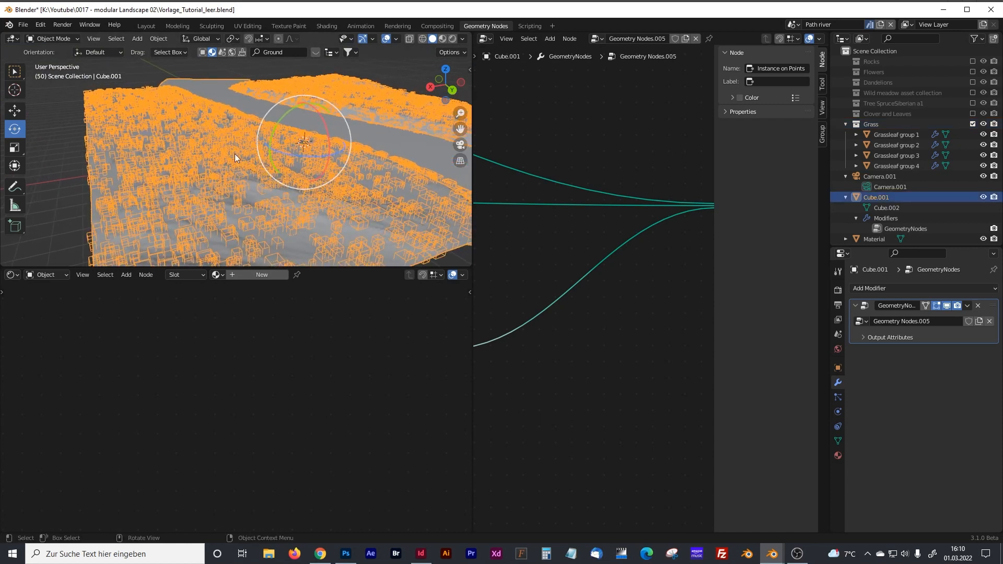
pyautogui.click(73, 153)
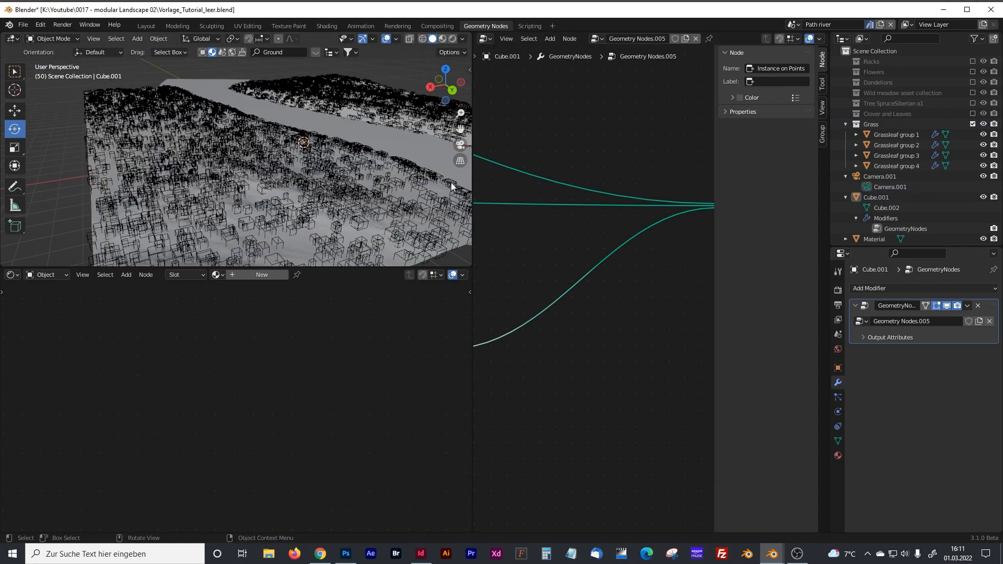
pyautogui.click(239, 172)
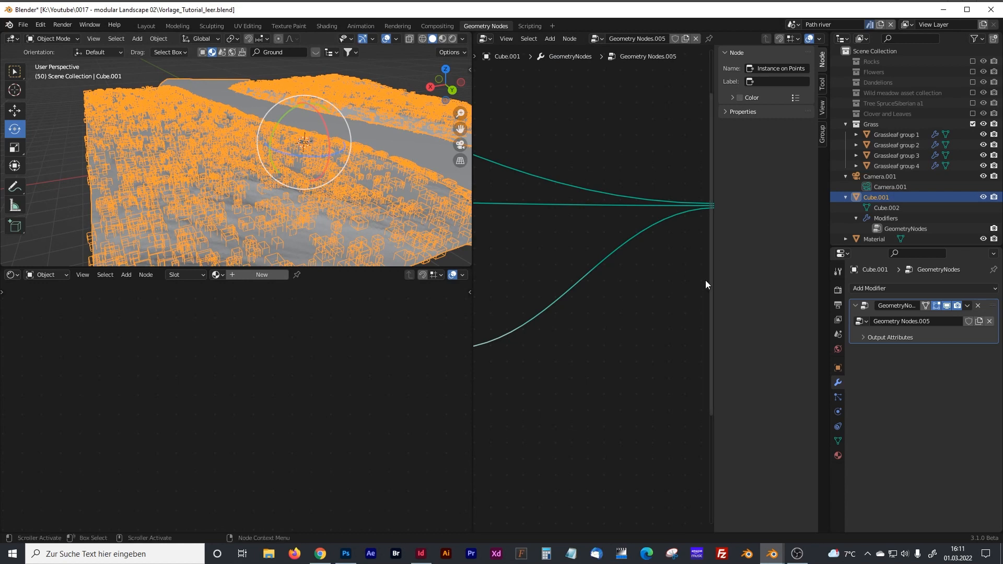
# Step: Set the viewport Display As option of Grassleaf group 1 to Bounds
pyautogui.click(886, 137)
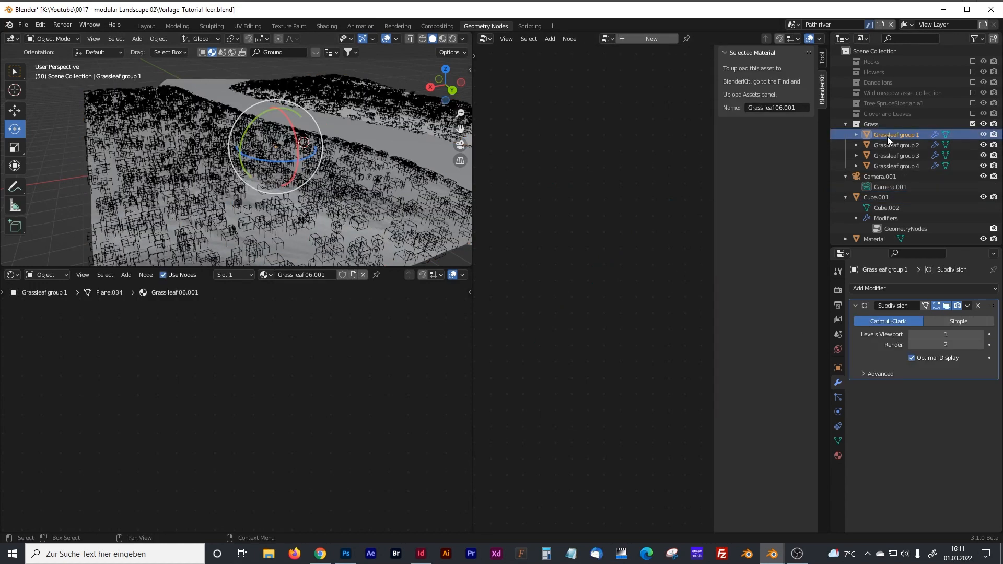
pyautogui.click(838, 369)
pyautogui.scroll(-5, 902, 415)
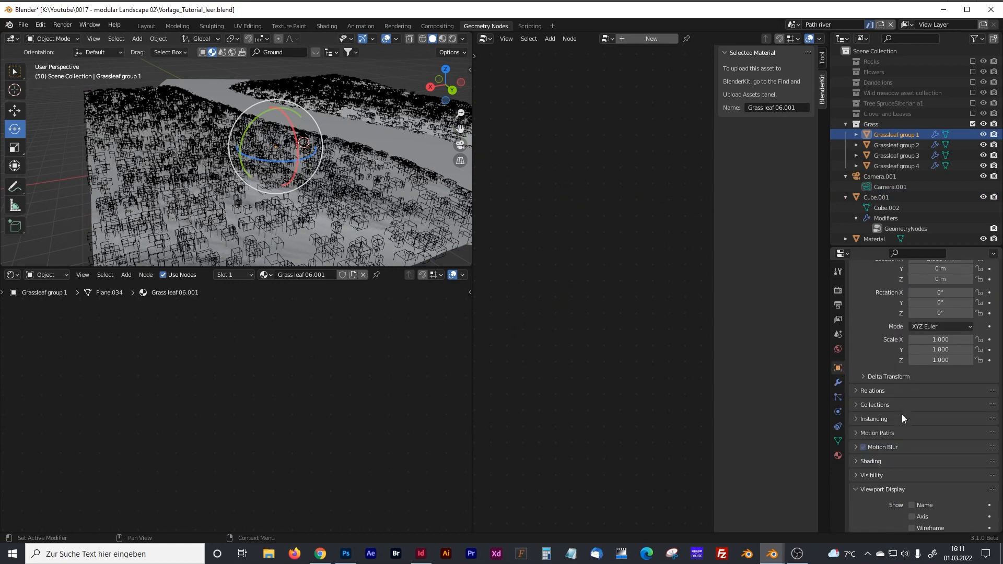
pyautogui.click(901, 414)
pyautogui.scroll(-2, 885, 420)
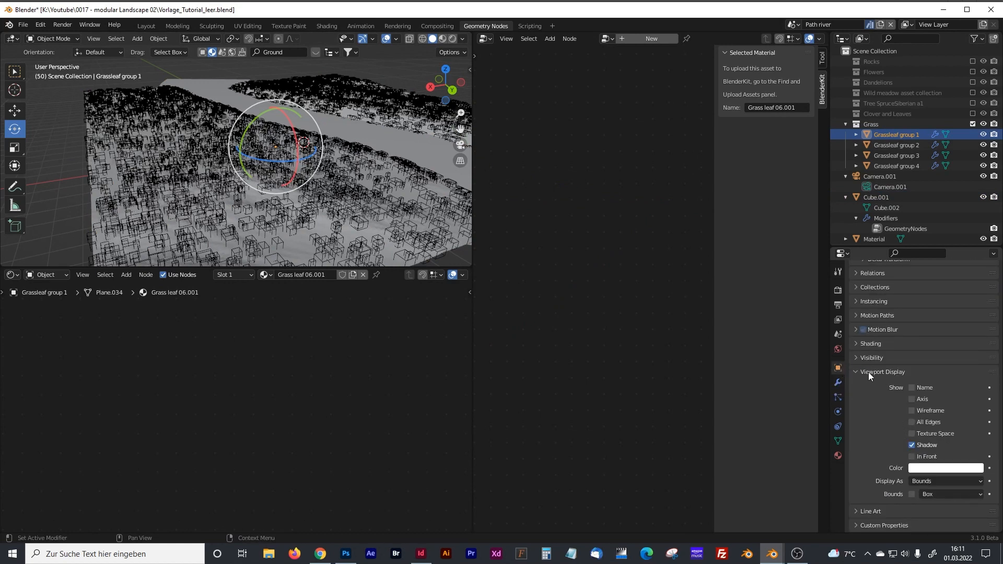
pyautogui.click(918, 481)
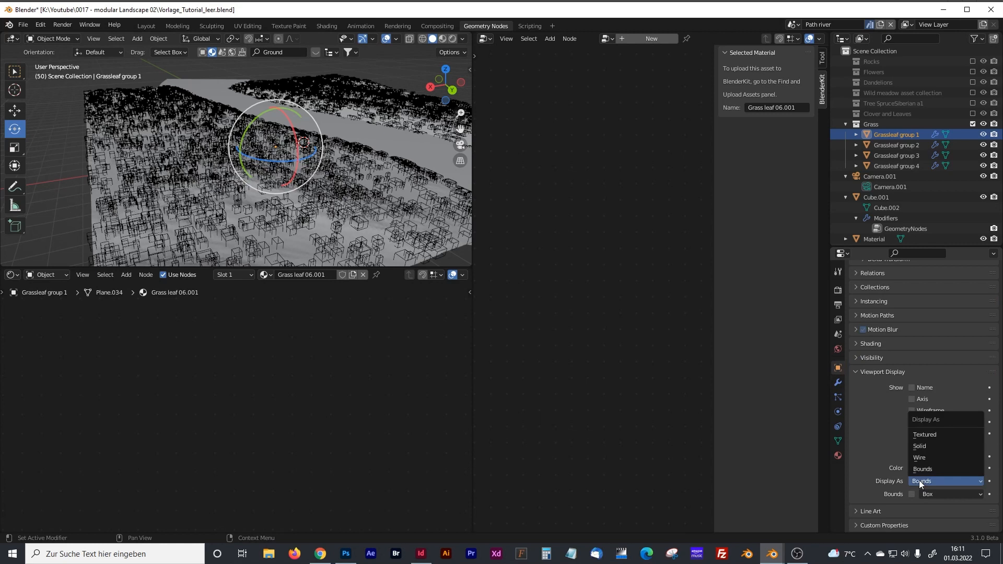
pyautogui.click(916, 469)
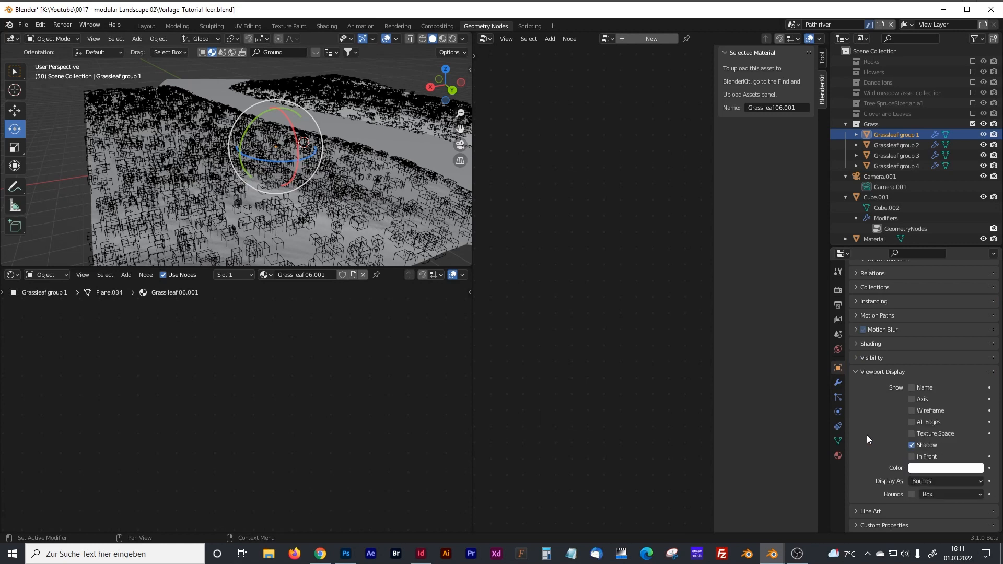
# Step: Reselect the terrain to bring back its node tree, narrow the viewport, and move Instance on Points away from Distribute Points on Faces
pyautogui.moveTo(355, 211)
pyautogui.mouseDown(button='middle')
pyautogui.moveTo(346, 199)
pyautogui.moveTo(356, 208)
pyautogui.mouseUp(button='middle')
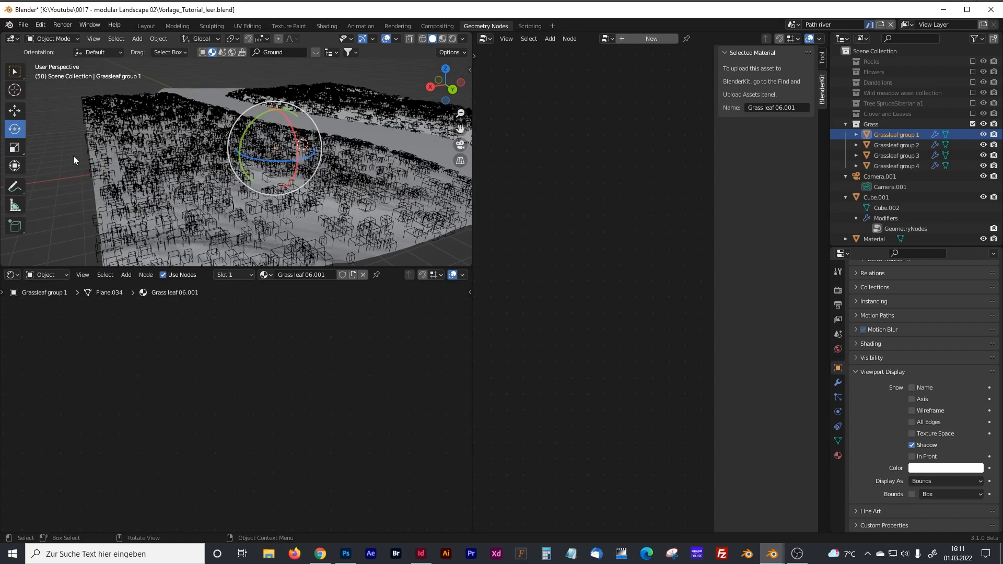
pyautogui.click(146, 165)
pyautogui.moveTo(471, 189); pyautogui.dragTo(325, 199)
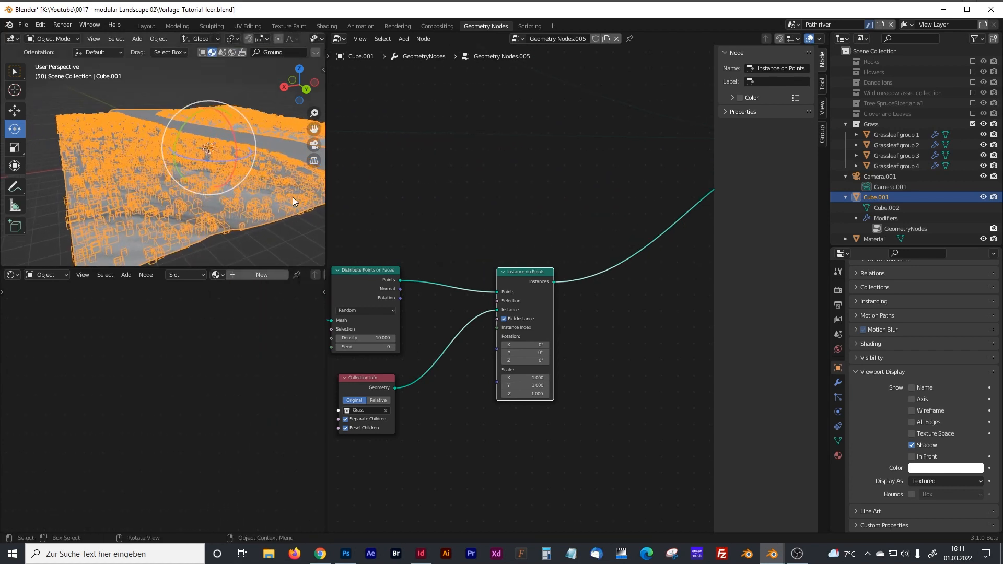
pyautogui.scroll(4, 184, 168)
pyautogui.moveTo(184, 168); pyautogui.dragTo(162, 103, button='middle')
pyautogui.click(154, 80)
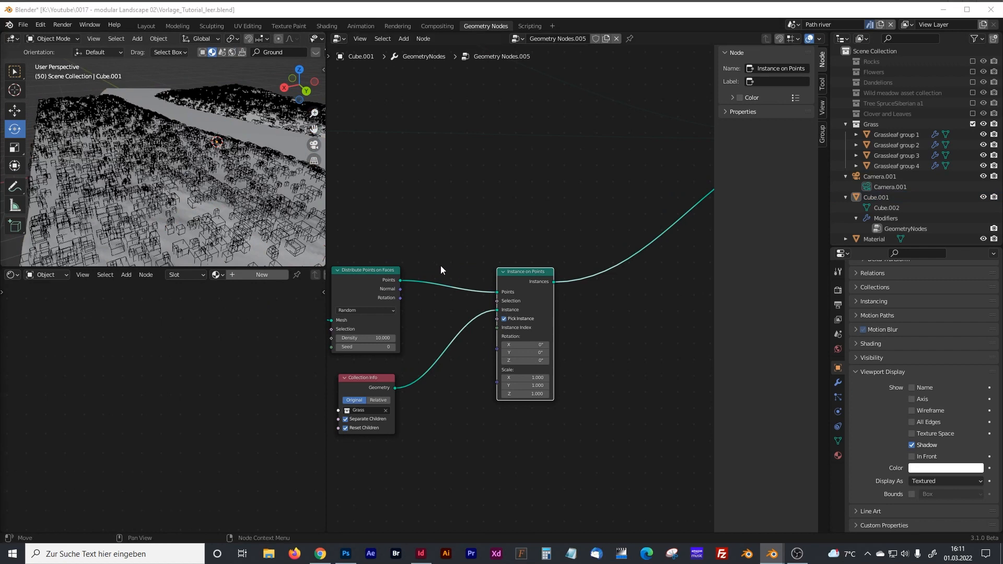
pyautogui.moveTo(440, 266); pyautogui.dragTo(491, 236, button='middle')
pyautogui.moveTo(556, 212); pyautogui.dragTo(586, 211)
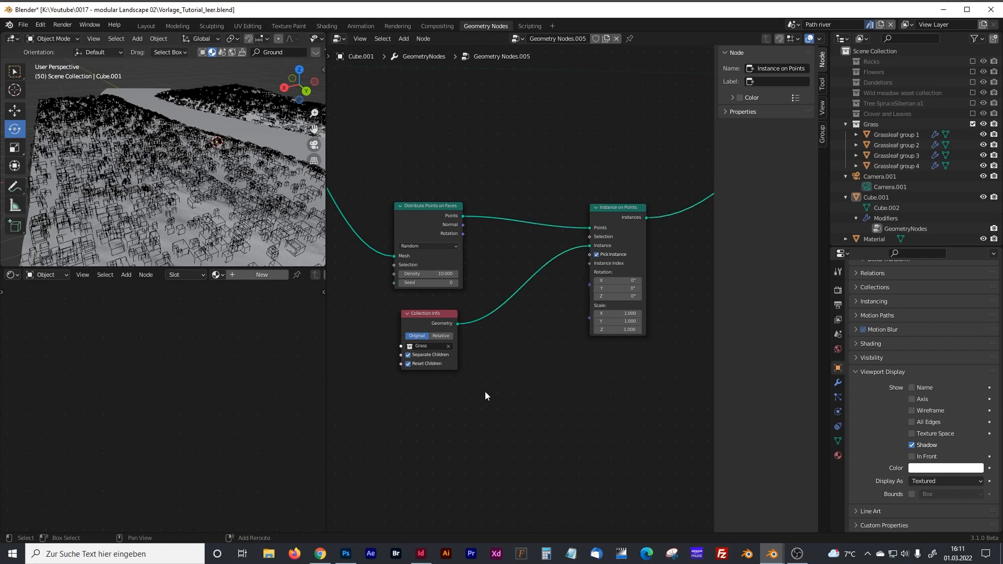
# Step: Add a Random Value node below the Collection Info node
pyautogui.hotkey('shift', 'a')
pyautogui.click(433, 330)
pyautogui.write('random')
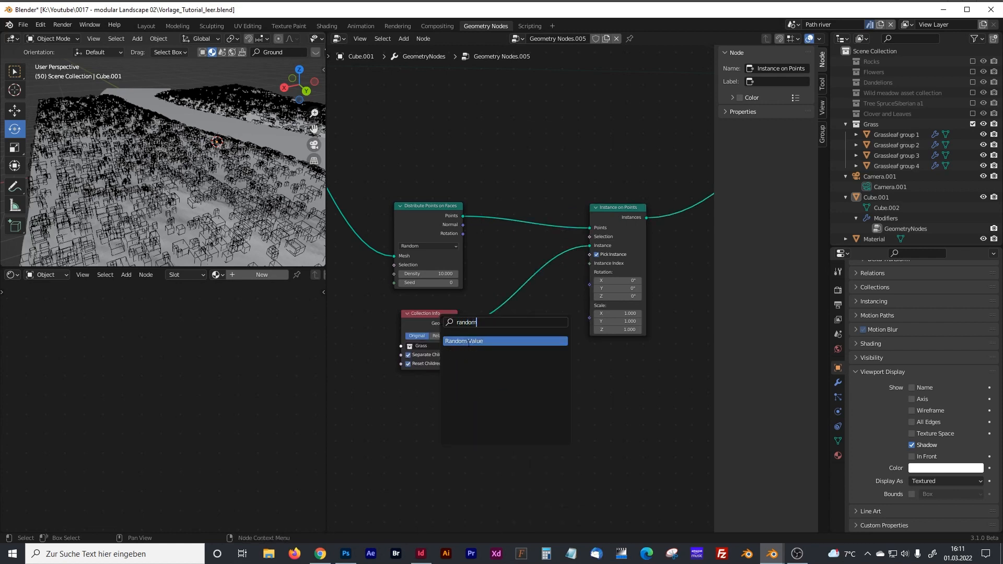
pyautogui.click(467, 340)
pyautogui.click(429, 411)
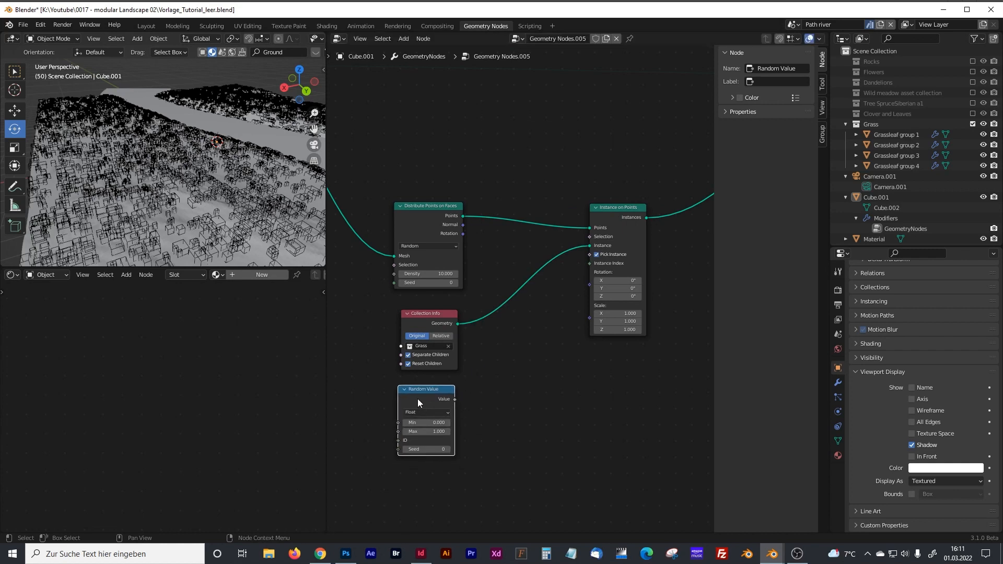
# Step: Space out the Instance on Points, Random Value and Collection Info nodes to free room beneath Distribute Points on Faces
pyautogui.moveTo(496, 347); pyautogui.dragTo(486, 309, button='middle')
pyautogui.moveTo(575, 168); pyautogui.dragTo(620, 164)
pyautogui.moveTo(393, 349); pyautogui.dragTo(398, 375)
pyautogui.moveTo(402, 278); pyautogui.dragTo(401, 291)
pyautogui.moveTo(399, 377); pyautogui.dragTo(396, 401)
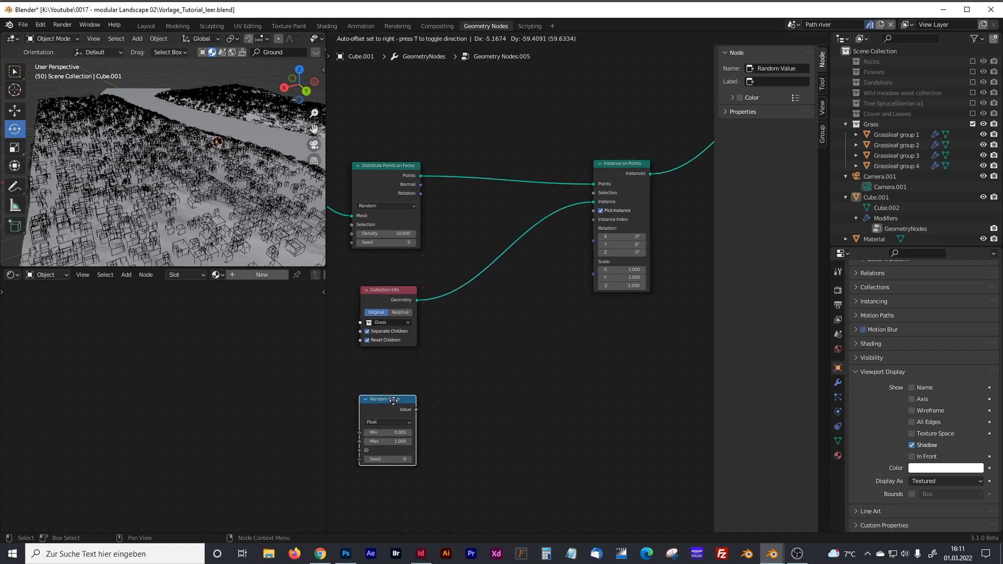
pyautogui.moveTo(389, 293); pyautogui.dragTo(390, 330)
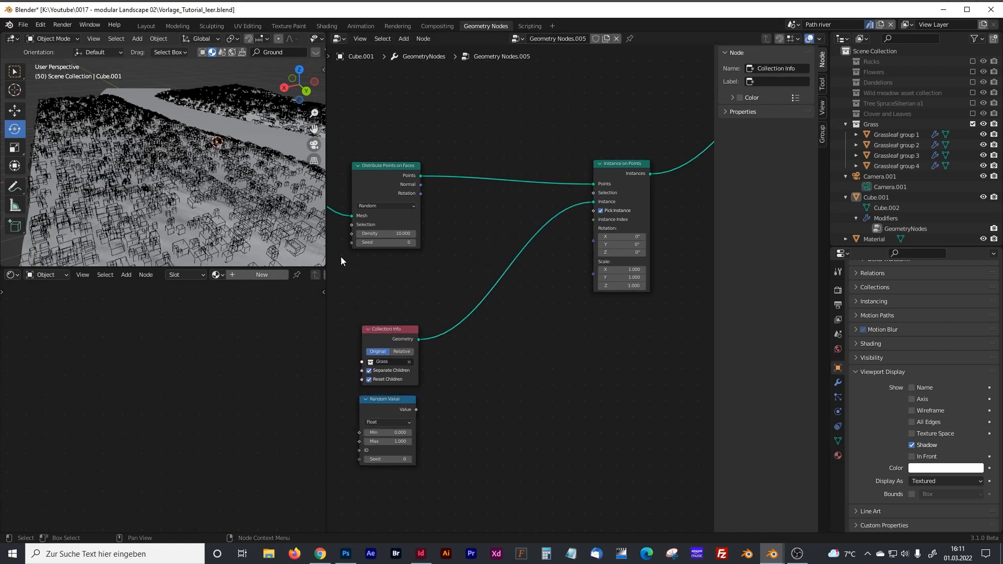
# Step: Move Instance on Points farther along and add a Rotate Euler node between it and Distribute Points on Faces
pyautogui.moveTo(178, 197); pyautogui.dragTo(169, 183, button='middle')
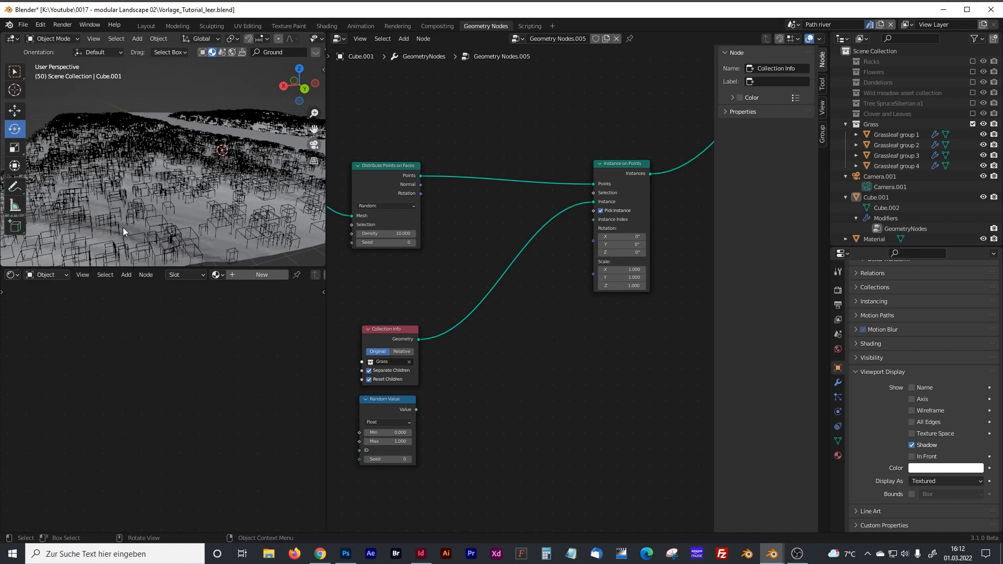
pyautogui.moveTo(591, 203); pyautogui.dragTo(637, 205)
pyautogui.hotkey('shift', 'a')
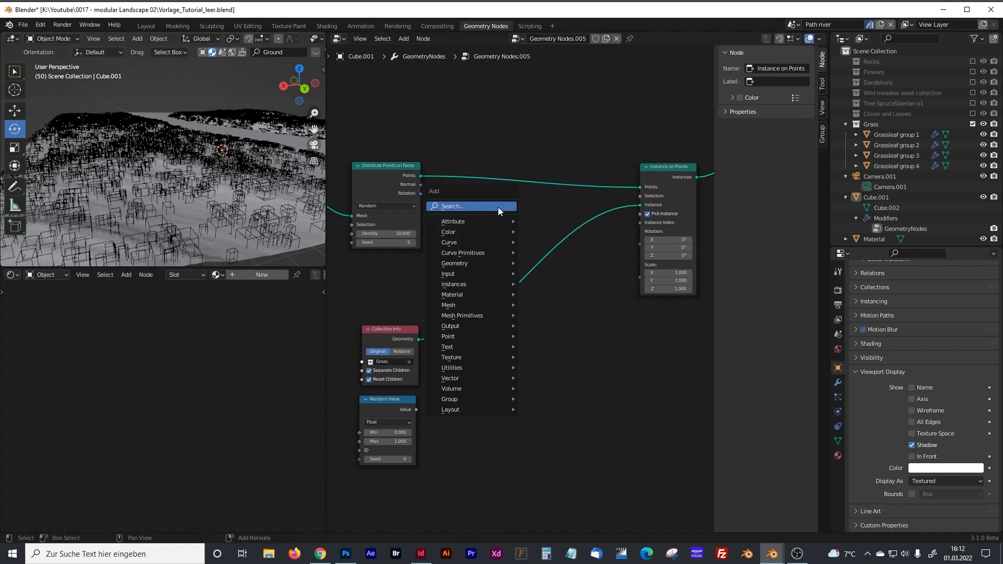
pyautogui.click(497, 207)
pyautogui.write('rotate')
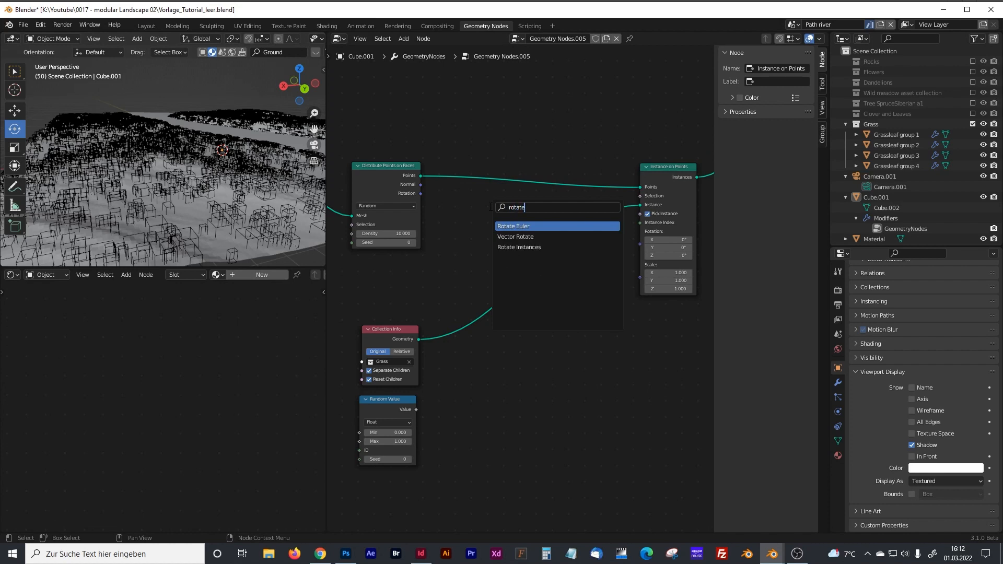
pyautogui.click(511, 226)
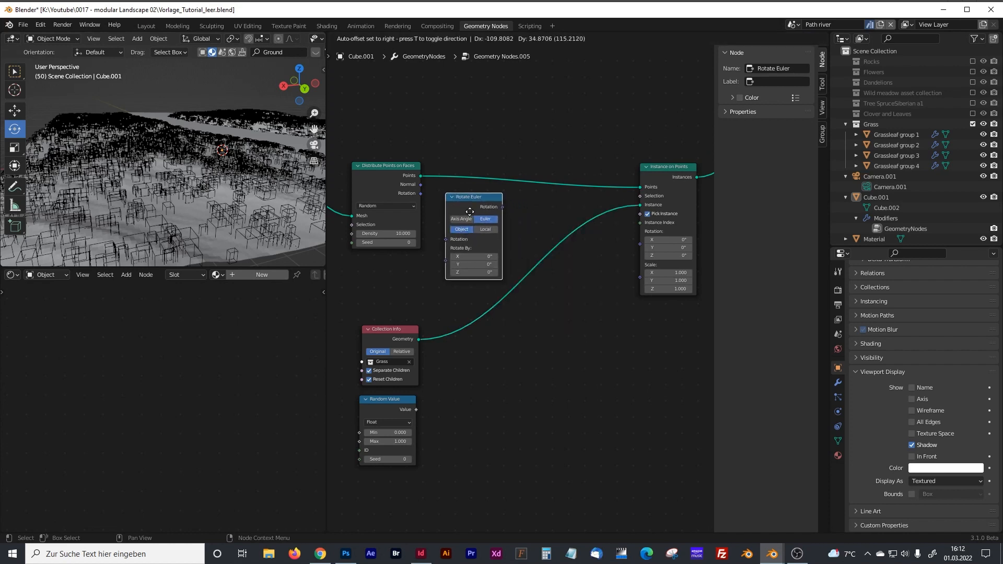
pyautogui.click(469, 212)
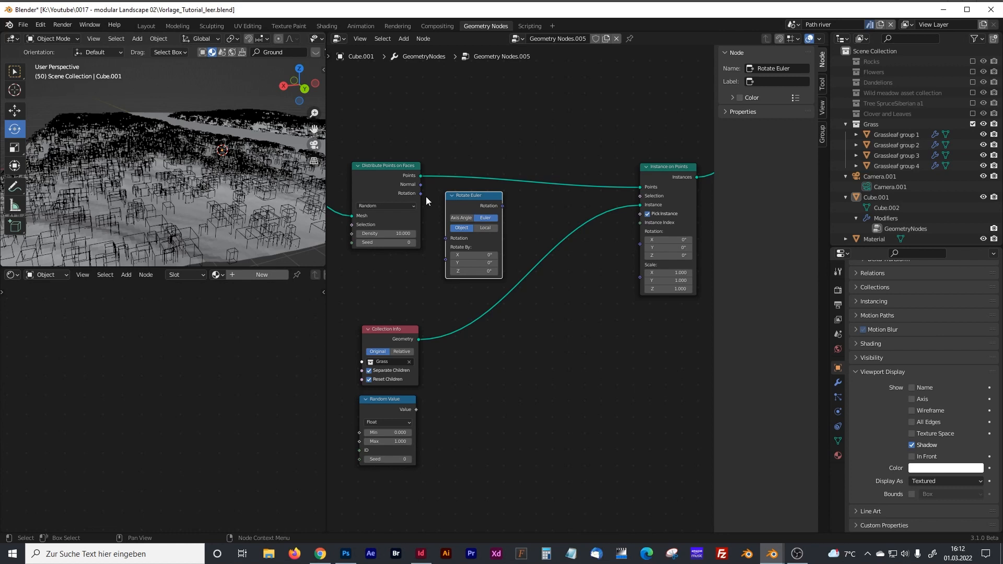
# Step: Link Distribute Points on Faces through Rotate Euler to the Rotation input of Instance on Points
pyautogui.moveTo(459, 199); pyautogui.dragTo(450, 238)
pyautogui.click(507, 206)
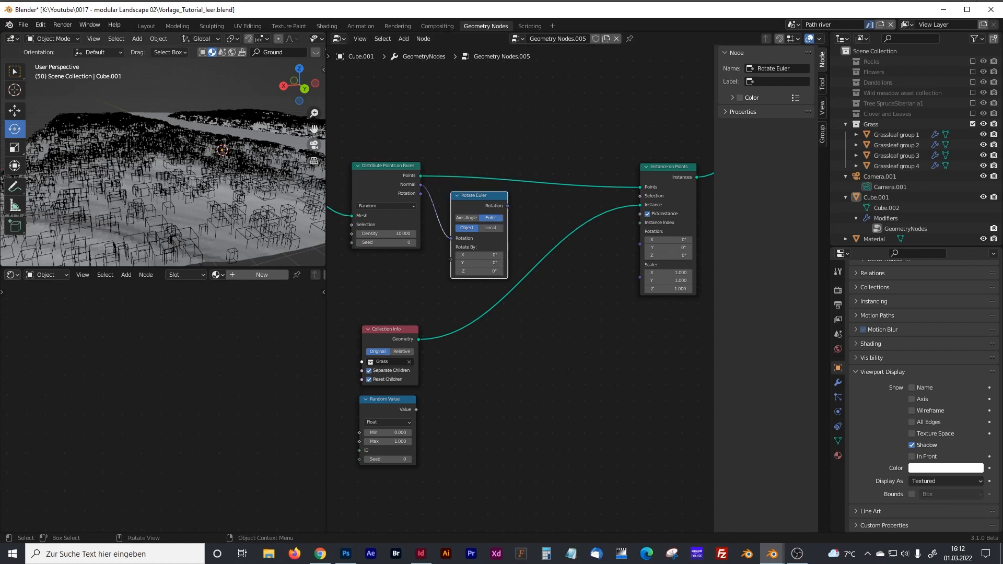
pyautogui.moveTo(508, 206); pyautogui.dragTo(526, 211)
pyautogui.moveTo(564, 238); pyautogui.dragTo(638, 246)
pyautogui.moveTo(224, 222)
pyautogui.mouseDown(button='middle')
pyautogui.moveTo(212, 242)
pyautogui.moveTo(211, 214)
pyautogui.moveTo(218, 220)
pyautogui.mouseUp(button='middle')
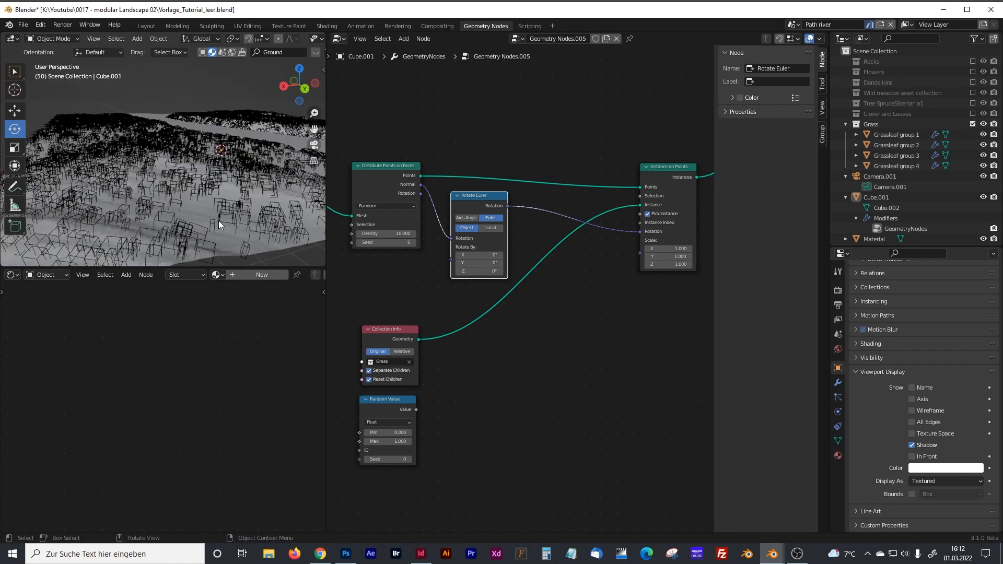
# Step: Move the Collection Info node down and place the Random Value node between it and Distribute Points on Faces
pyautogui.moveTo(384, 400); pyautogui.dragTo(398, 453)
pyautogui.moveTo(390, 333); pyautogui.dragTo(405, 382)
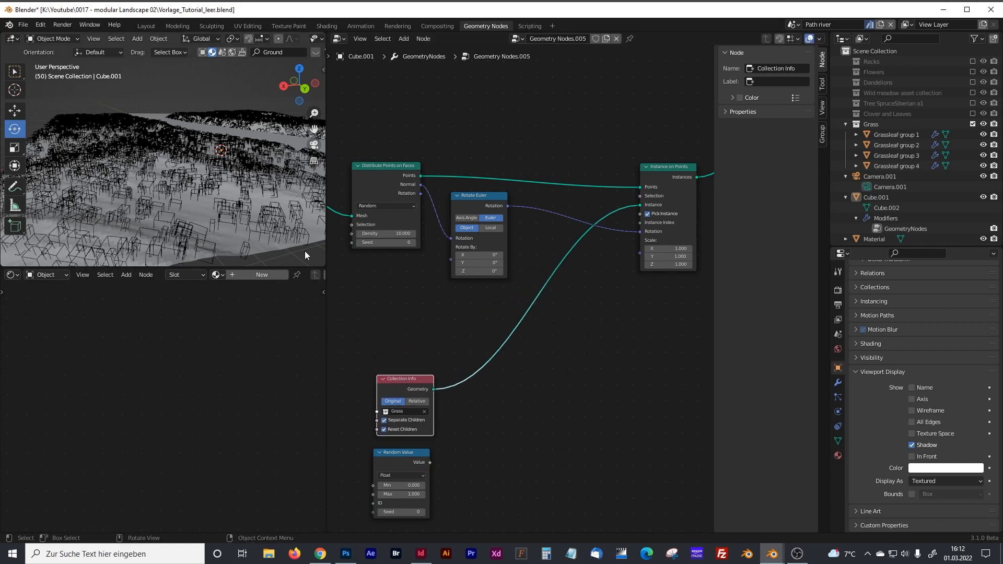
pyautogui.moveTo(417, 452); pyautogui.dragTo(439, 421, button='middle')
pyautogui.moveTo(440, 421); pyautogui.dragTo(417, 273)
pyautogui.moveTo(433, 349); pyautogui.dragTo(434, 391)
pyautogui.moveTo(404, 276); pyautogui.dragTo(423, 269)
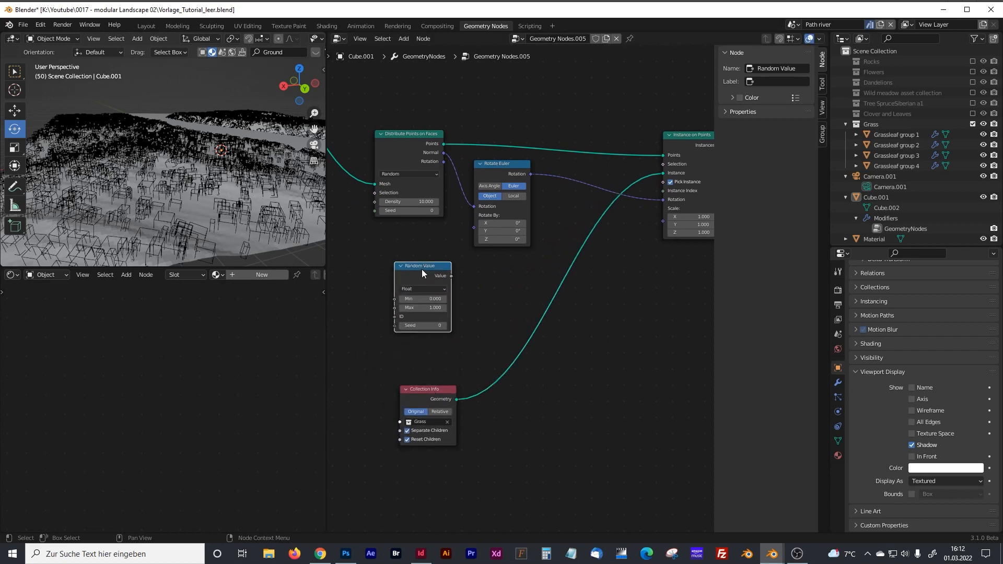
# Step: Set the Random Value node's data type to Vector with a Max Z of 52, moving Collection Info just beneath it
pyautogui.click(422, 289)
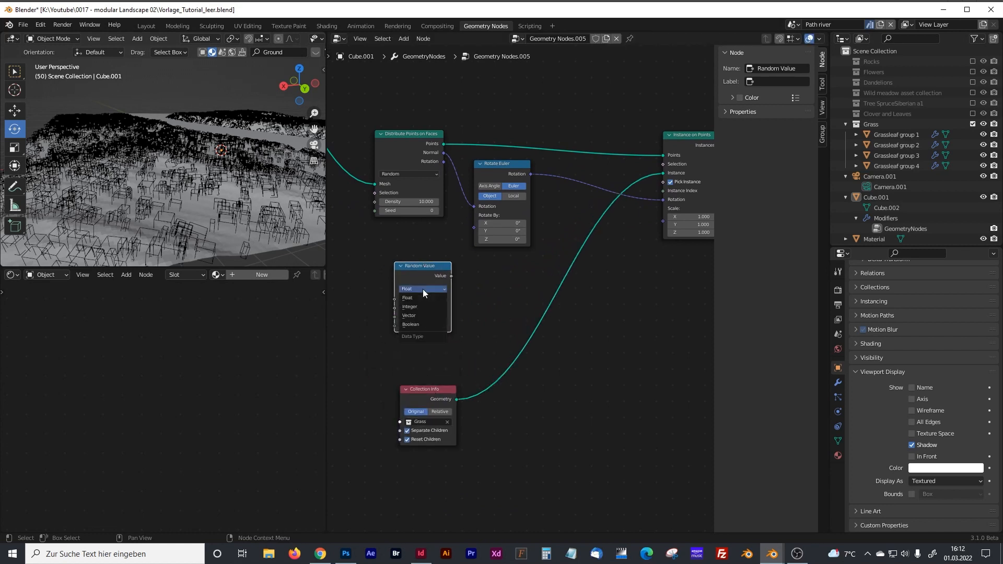
pyautogui.click(414, 315)
pyautogui.moveTo(434, 391); pyautogui.dragTo(430, 402)
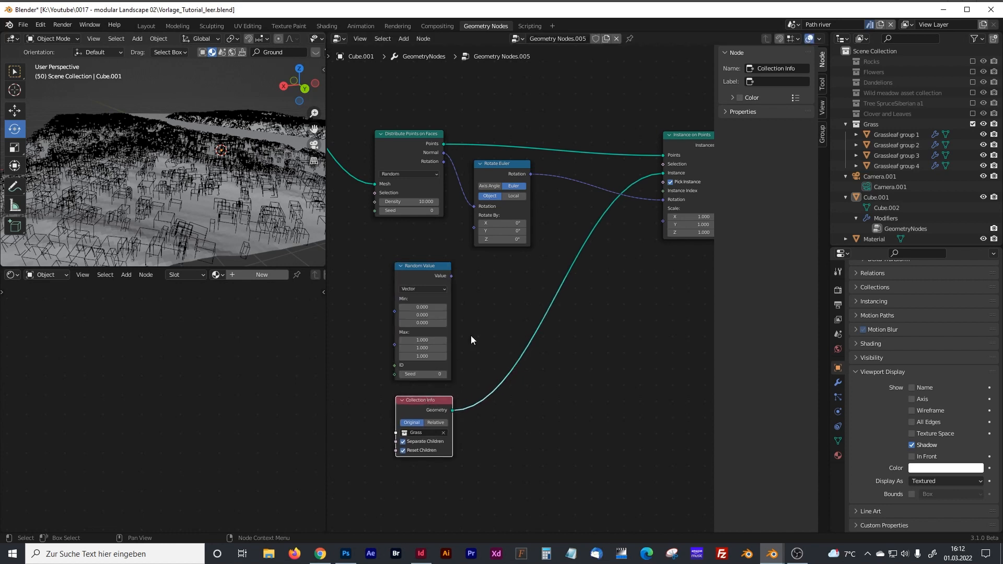
pyautogui.moveTo(471, 340); pyautogui.dragTo(481, 297, button='middle')
pyautogui.moveTo(432, 313); pyautogui.dragTo(467, 313)
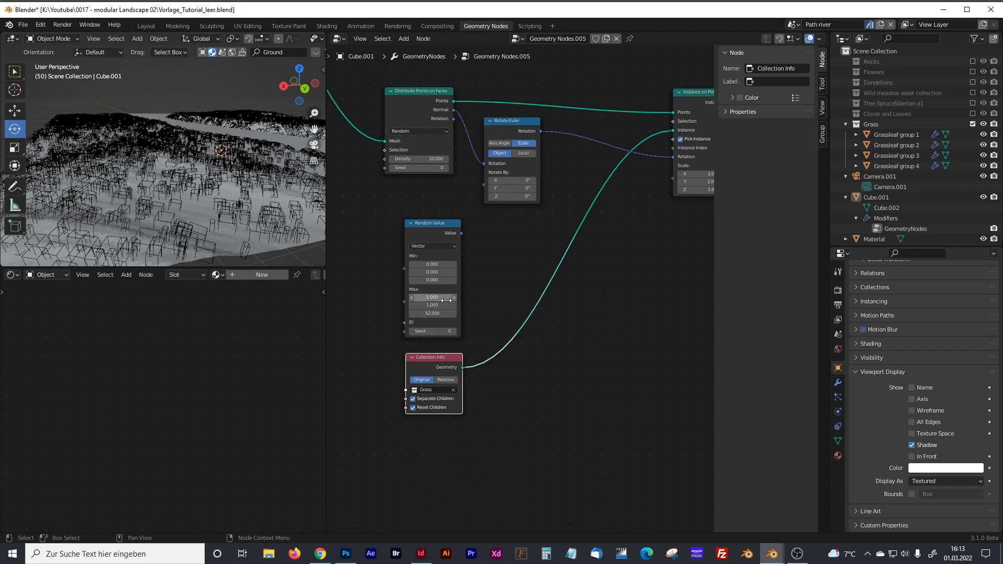
# Step: Move Rotate Euler slightly closer to Distribute Points on Faces and shift Collection Info farther down from Random Value
pyautogui.click(448, 225)
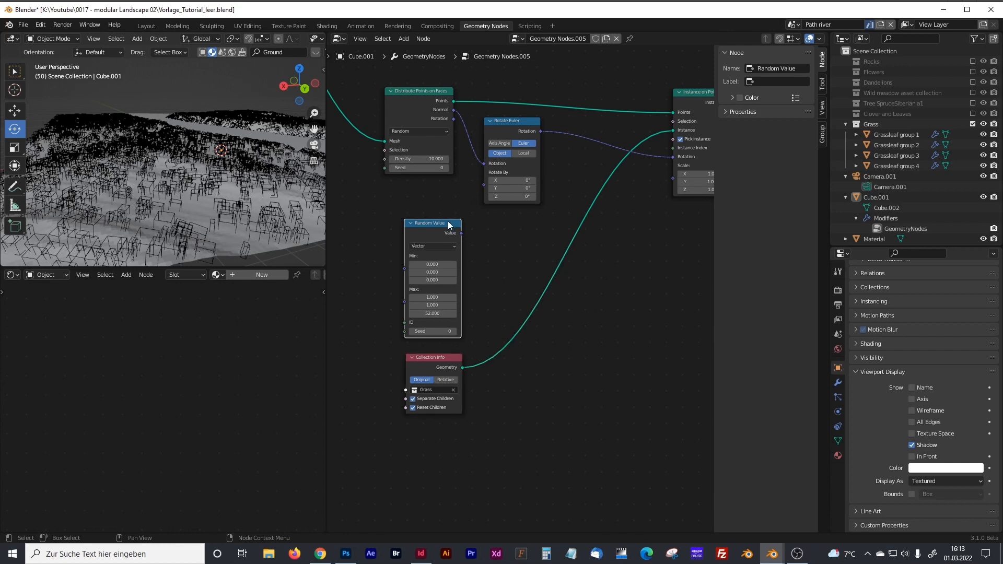
pyautogui.moveTo(509, 121); pyautogui.dragTo(499, 124)
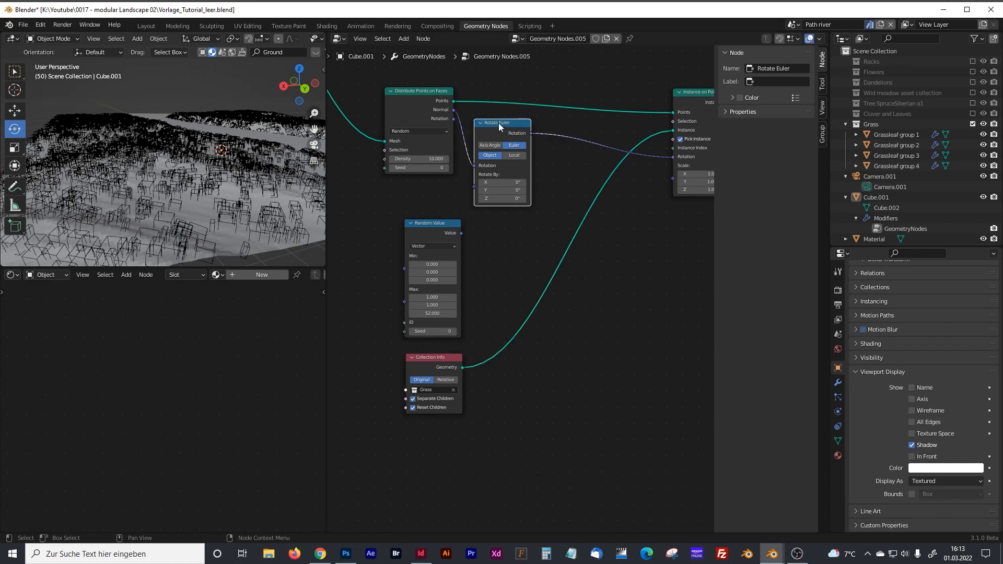
pyautogui.moveTo(434, 361); pyautogui.dragTo(481, 407)
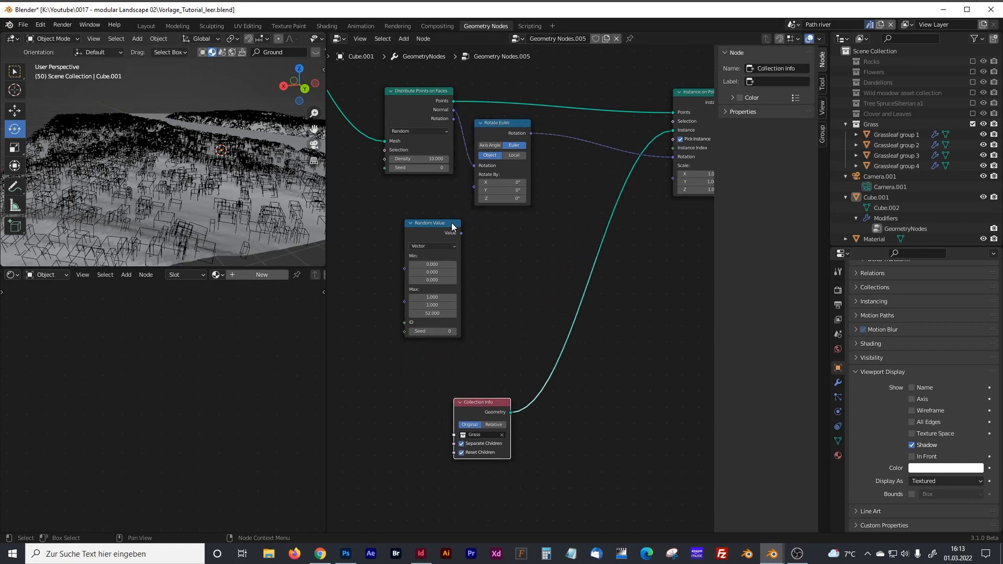
# Step: Add a Vector Math node with the Add operation and place it unconnected beside Random Value, undoing any accidental link insertion
pyautogui.hotkey('shift', 'a')
pyautogui.write('ver')
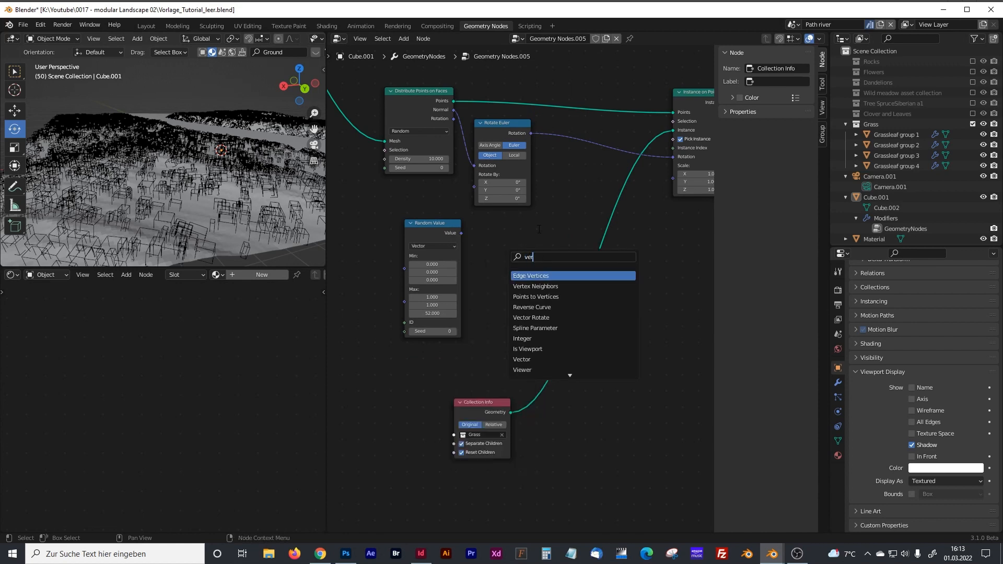
pyautogui.press('BackSpace')
pyautogui.write('ct')
pyautogui.press('Down')
pyautogui.press('Return')
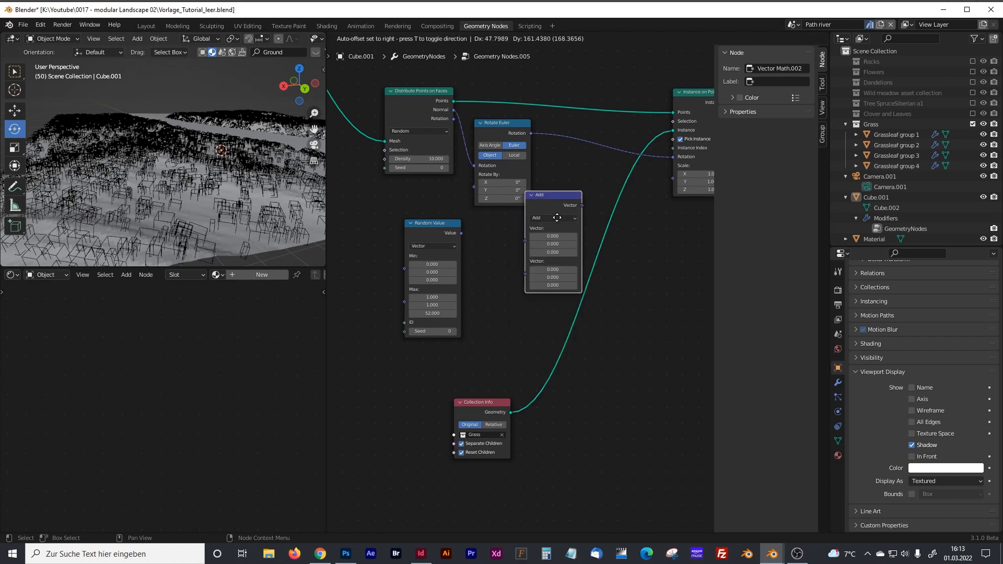
pyautogui.click(545, 202)
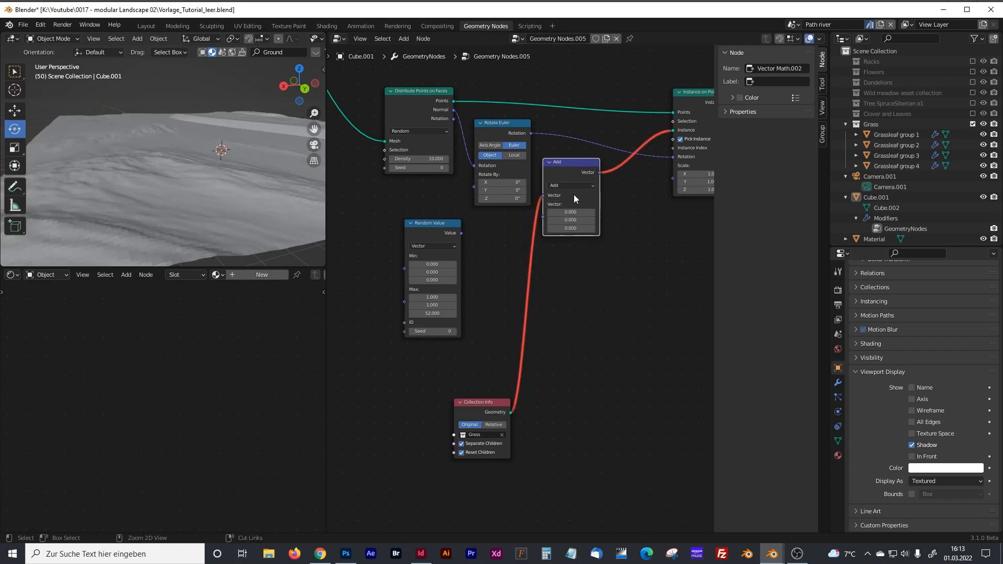
pyautogui.hotkey('ctrl', 'z')
pyautogui.moveTo(548, 263); pyautogui.dragTo(548, 236)
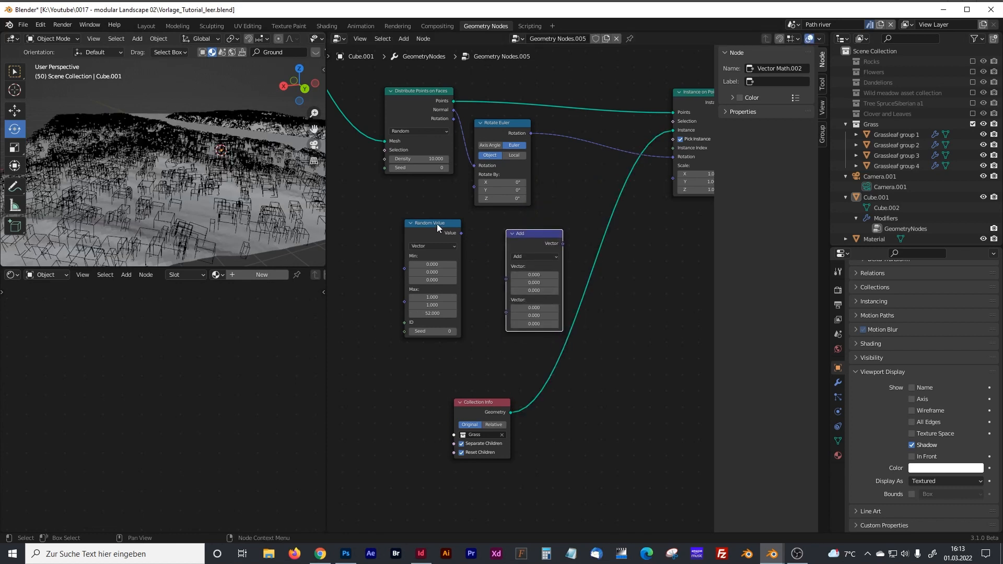
# Step: Rearrange the Random Value and Collection Info nodes and place the Add node between Rotate Euler and Instance on Points
pyautogui.moveTo(437, 223); pyautogui.dragTo(434, 240)
pyautogui.moveTo(493, 400); pyautogui.dragTo(609, 407)
pyautogui.moveTo(533, 234); pyautogui.dragTo(583, 189)
# Step: Cut Rotate Euler's link to Instance on Points, then feed Rotate Euler and Random Value through Add into the Rotation input
pyautogui.keyDown('ctrl'); pyautogui.moveTo(588, 137); pyautogui.dragTo(583, 151, button='right'); pyautogui.keyUp('ctrl')
pyautogui.moveTo(530, 134); pyautogui.dragTo(556, 235)
pyautogui.moveTo(440, 249); pyautogui.dragTo(556, 243)
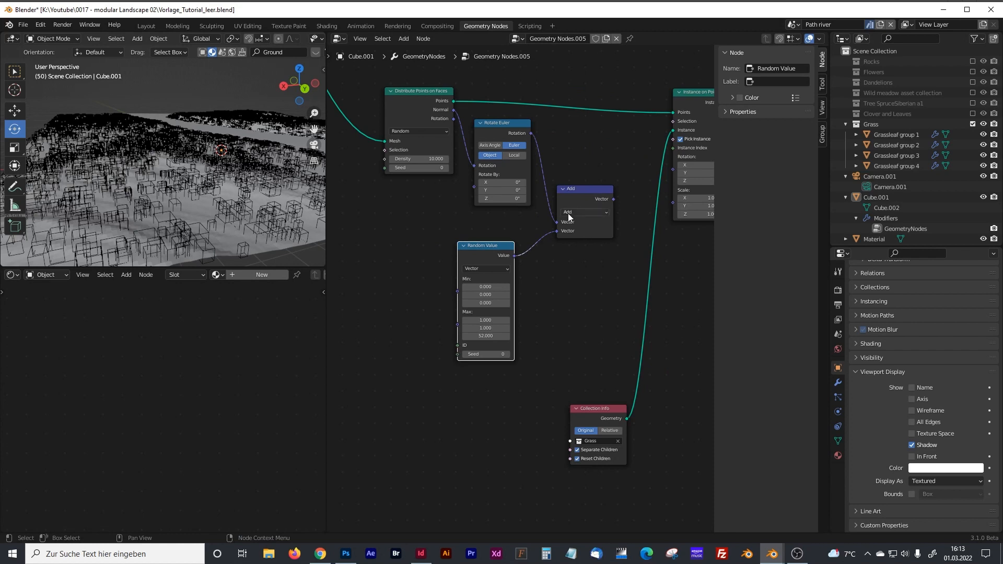
pyautogui.moveTo(612, 199); pyautogui.dragTo(670, 171)
# Step: Set the Max X and Max Y of the Random Value node to 0 so only Z rotation is randomized
pyautogui.moveTo(189, 216); pyautogui.dragTo(192, 215, button='middle')
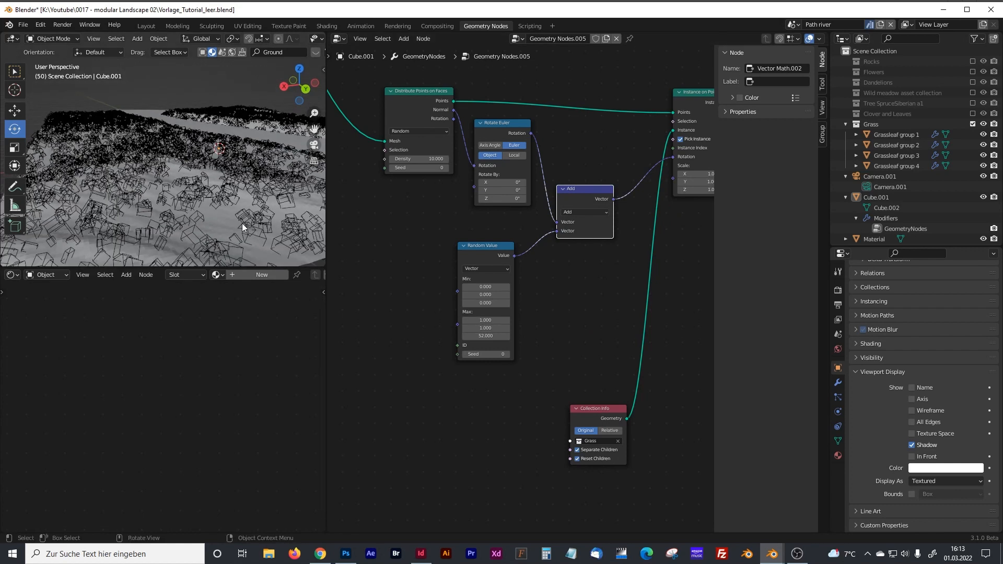
pyautogui.scroll(1, 242, 227)
pyautogui.click(491, 320)
pyautogui.write('0')
pyautogui.press('Return')
pyautogui.click(475, 328)
pyautogui.write('0')
pyautogui.press('Return')
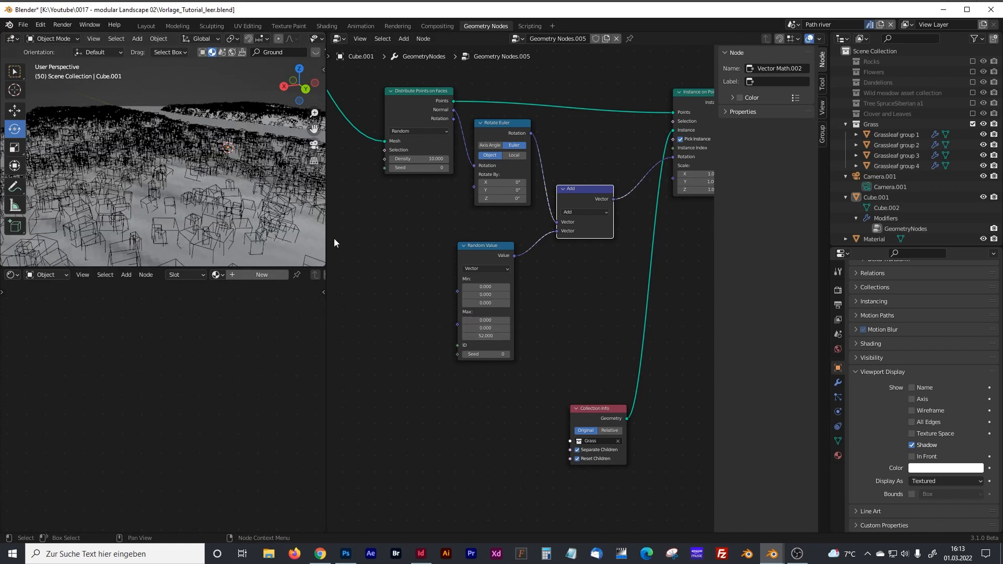
# Step: Widen the 3D viewport, switch it to rendered shading and inspect the grass scattered over the landscape
pyautogui.moveTo(326, 236); pyautogui.dragTo(410, 229)
pyautogui.moveTo(317, 173); pyautogui.dragTo(308, 202, button='middle')
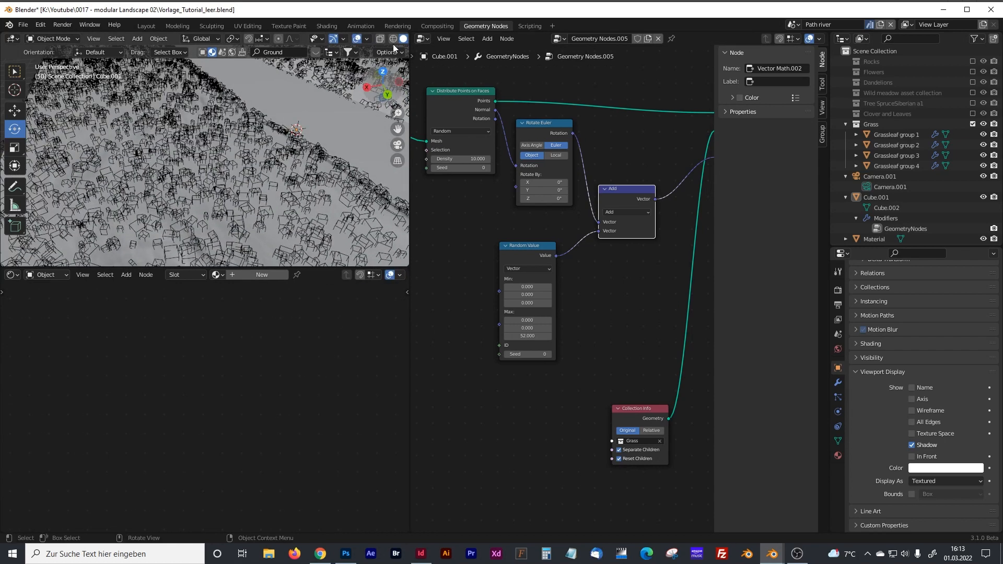
pyautogui.moveTo(410, 86); pyautogui.dragTo(499, 86)
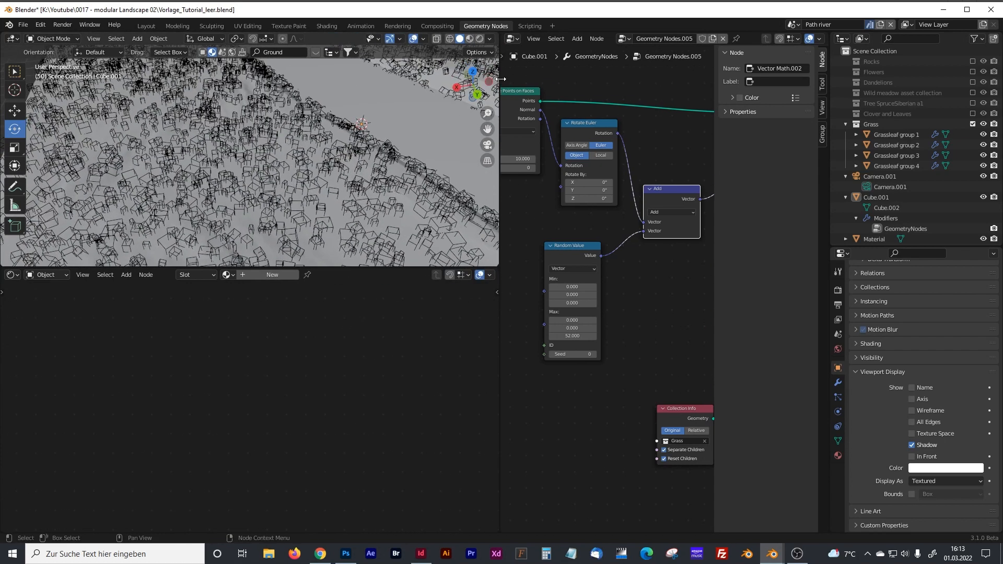
pyautogui.click(480, 38)
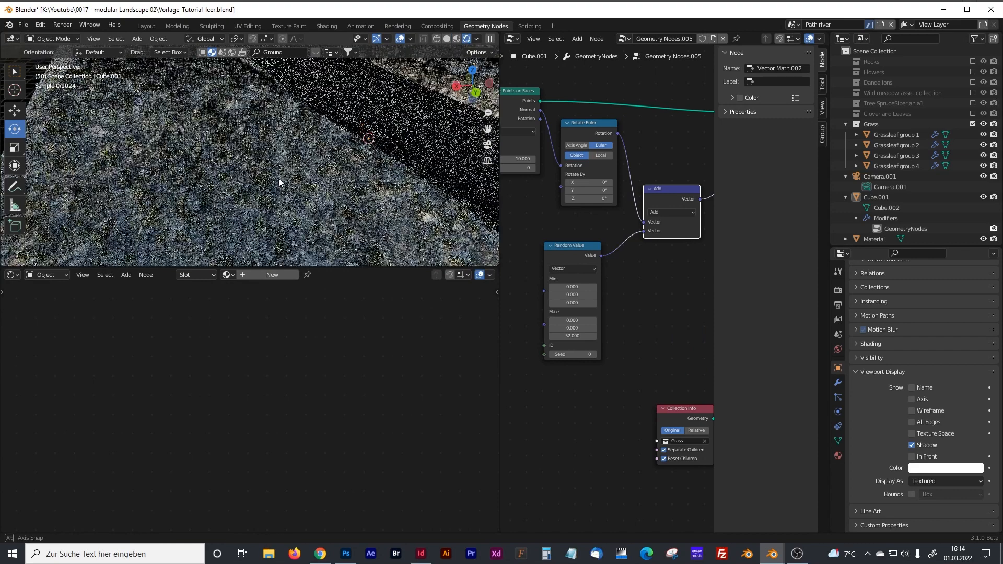
pyautogui.scroll(1, 274, 180)
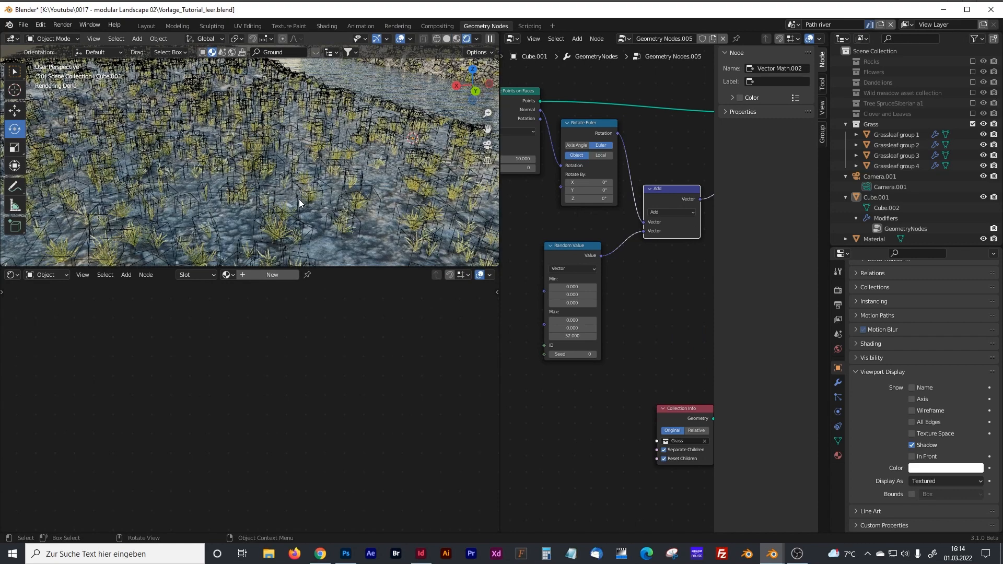
pyautogui.scroll(-5, 299, 199)
pyautogui.scroll(-2, 299, 199)
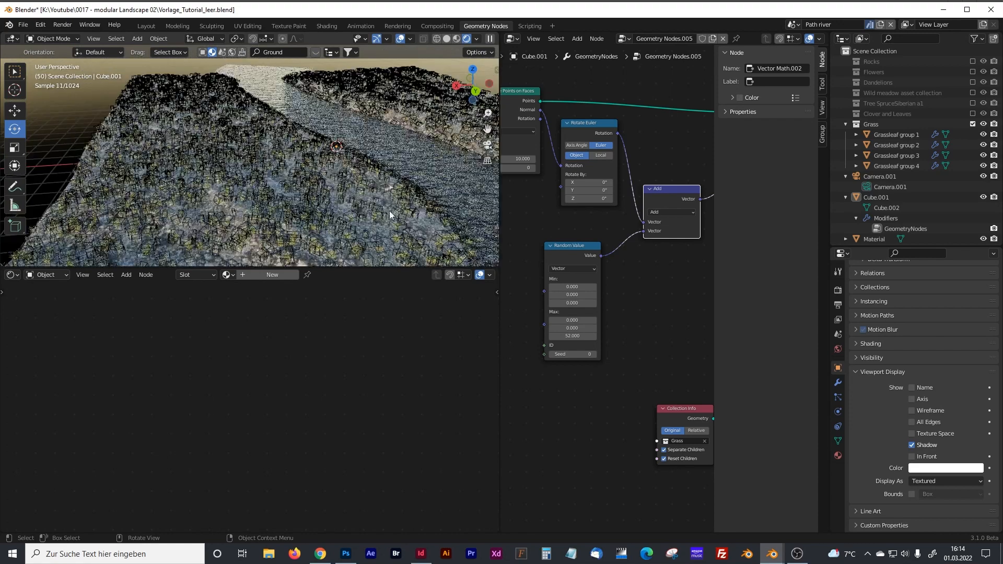
# Step: Give the node editor more room and set the Density of Distribute Points on Faces to 50
pyautogui.moveTo(500, 203); pyautogui.dragTo(265, 203)
pyautogui.moveTo(338, 222); pyautogui.dragTo(359, 298, button='middle')
pyautogui.scroll(4, 400, 264)
pyautogui.moveTo(411, 275); pyautogui.dragTo(431, 294, button='middle')
pyautogui.scroll(3, 442, 296)
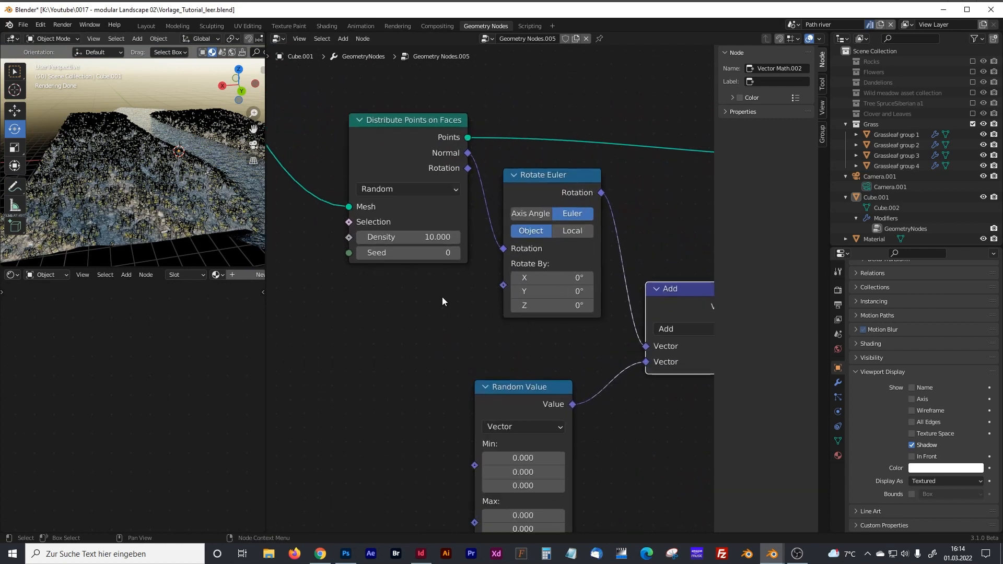
pyautogui.click(424, 234)
pyautogui.write('50')
pyautogui.press('Return')
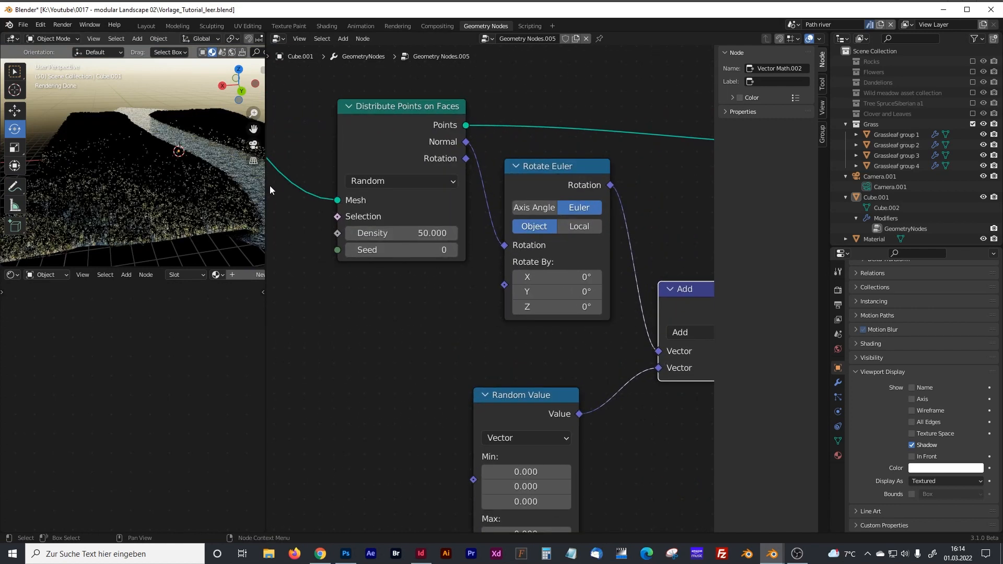
# Step: Enlarge the 3D viewport and examine the rendered grass coverage along the riverbank up close
pyautogui.moveTo(266, 186); pyautogui.dragTo(387, 186)
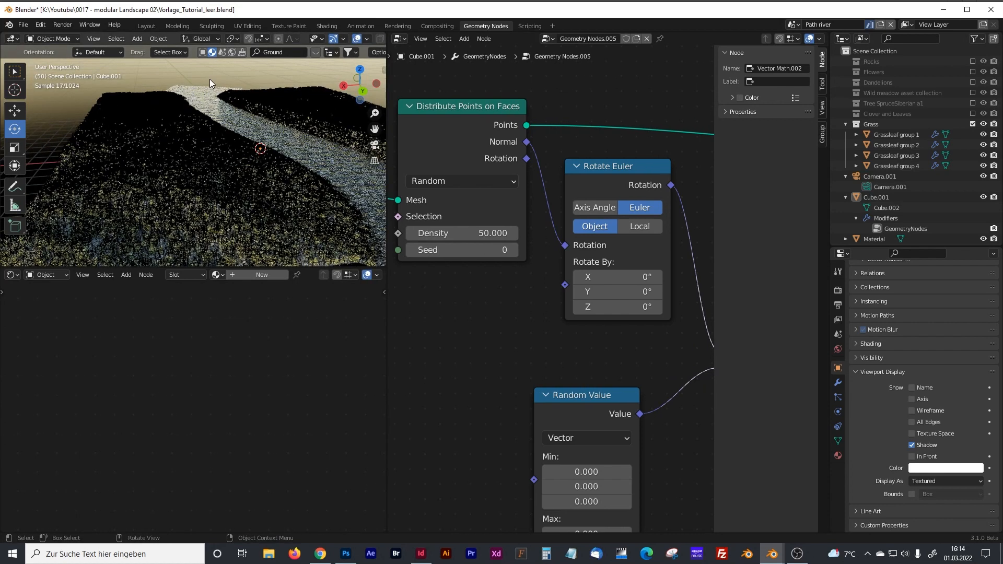
pyautogui.click(210, 79)
pyautogui.click(187, 83)
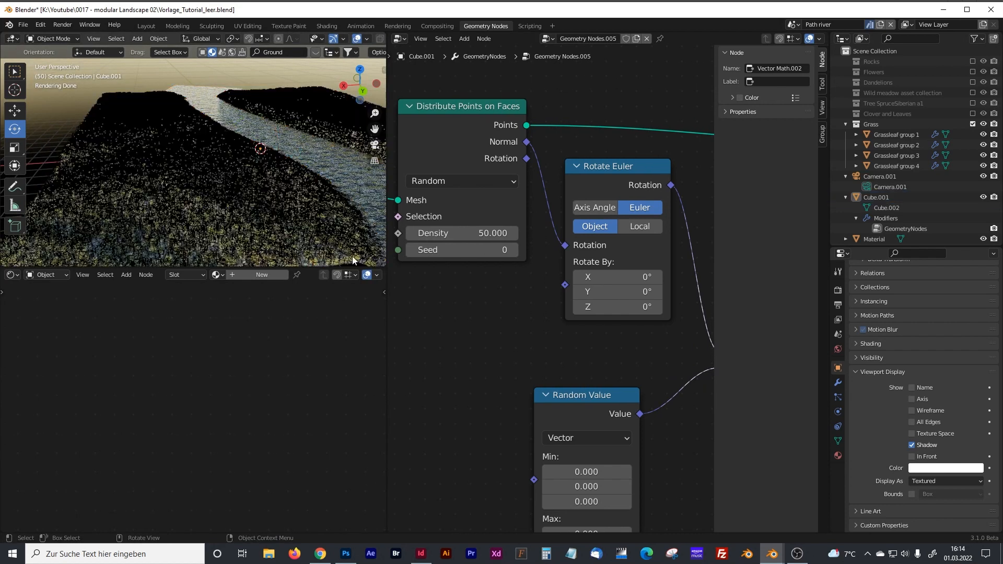
pyautogui.moveTo(353, 267); pyautogui.dragTo(293, 418)
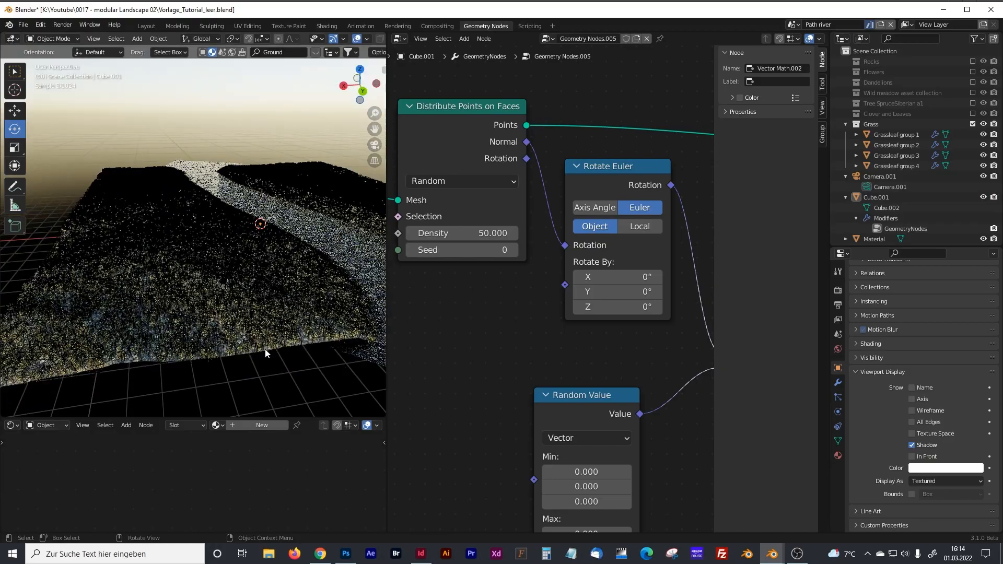
pyautogui.scroll(5, 219, 289)
pyautogui.moveTo(274, 302); pyautogui.dragTo(242, 293, button='middle')
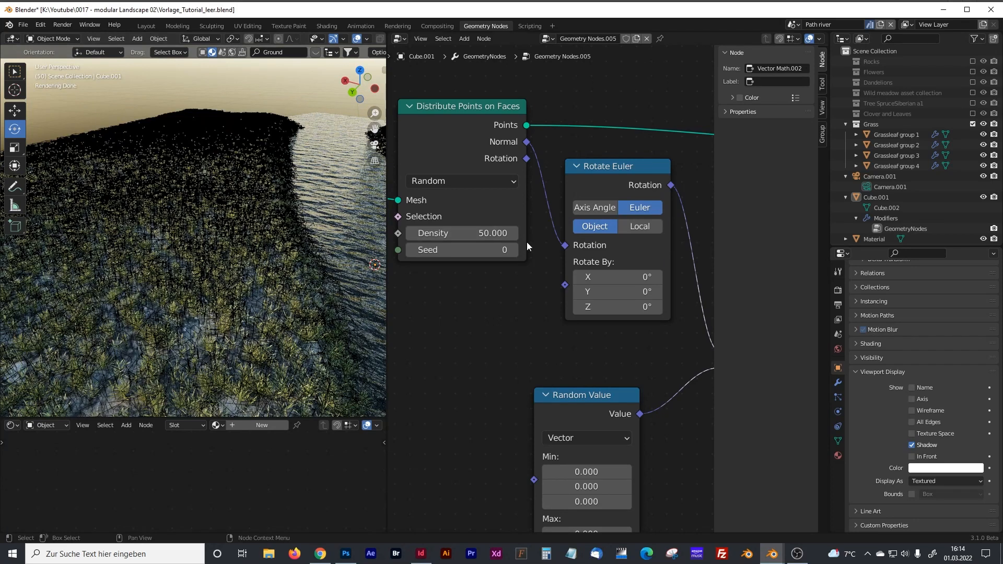
# Step: Set the Density of Distribute Points on Faces to 80 and check the grass coverage
pyautogui.click(497, 234)
pyautogui.write('809')
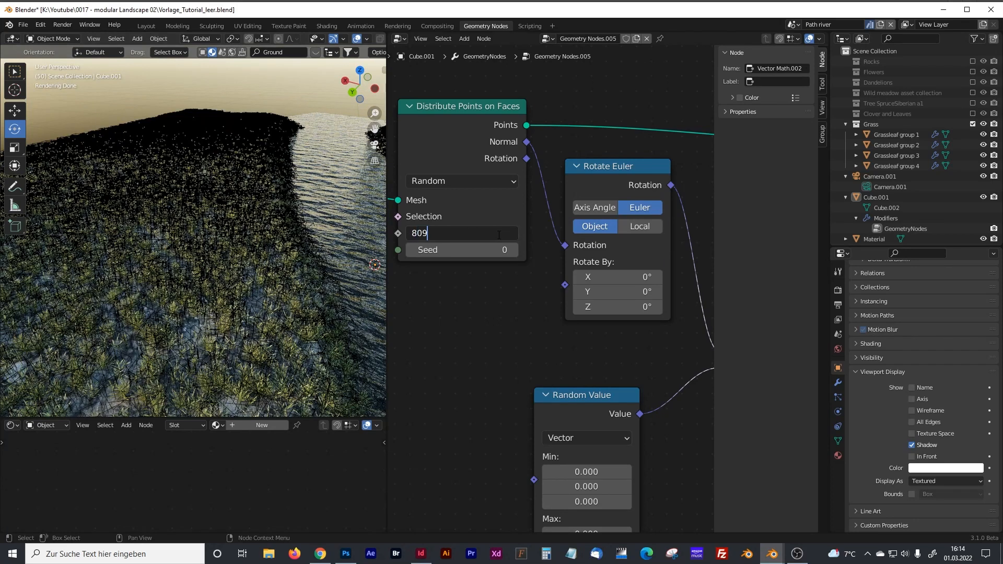
pyautogui.press('Return')
pyautogui.moveTo(245, 255); pyautogui.dragTo(262, 270, button='middle')
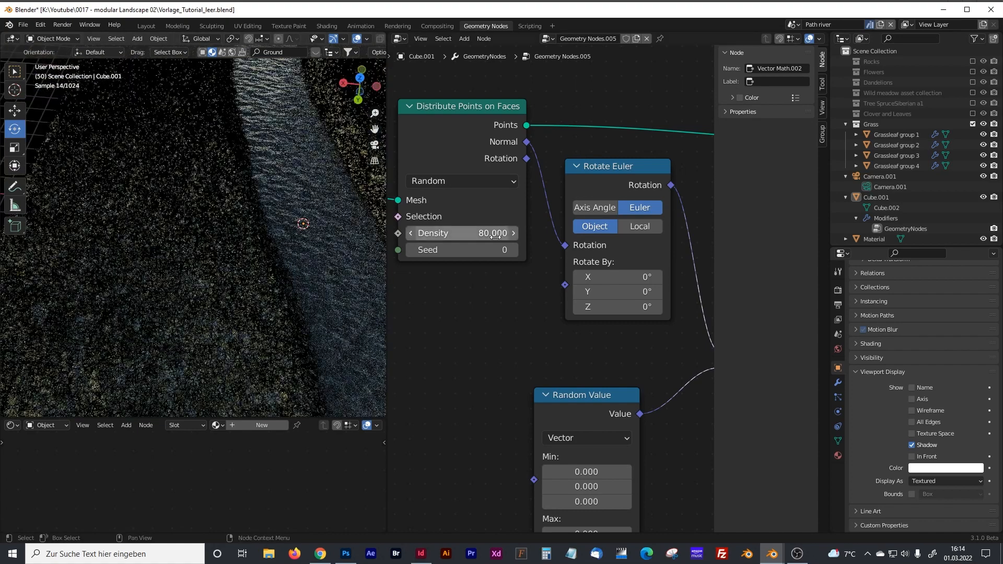
# Step: Set the Density of Distribute Points on Faces to 70 and check the rendered landscape from a lower angle
pyautogui.click(495, 234)
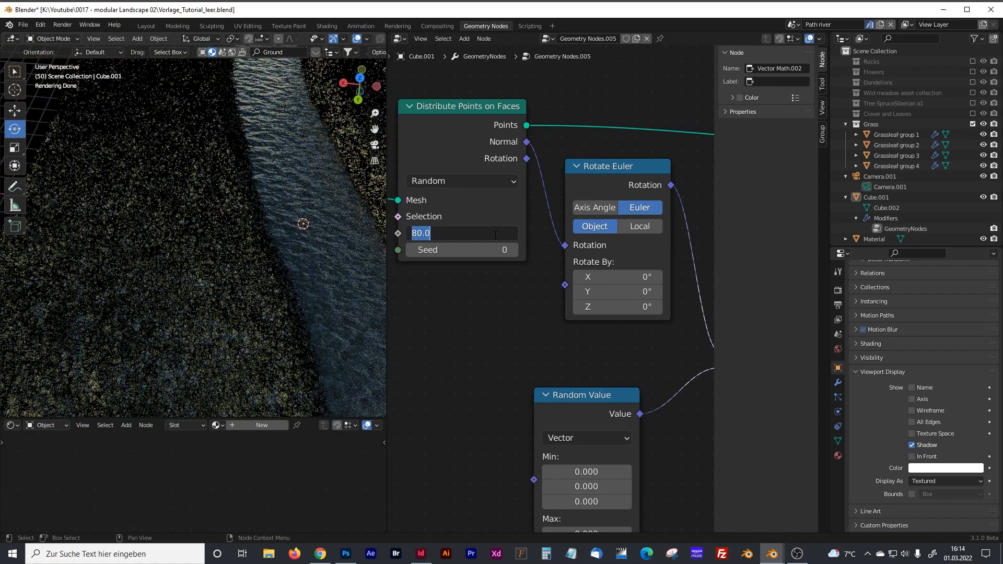
pyautogui.write('6')
pyautogui.press('BackSpace')
pyautogui.write('70')
pyautogui.press('Return')
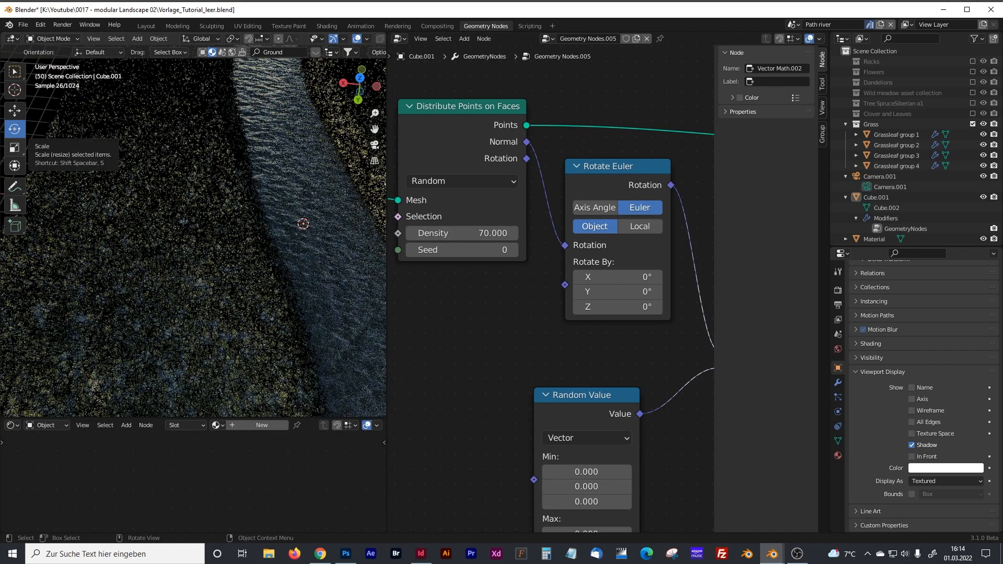
pyautogui.moveTo(261, 313); pyautogui.dragTo(256, 275, button='middle')
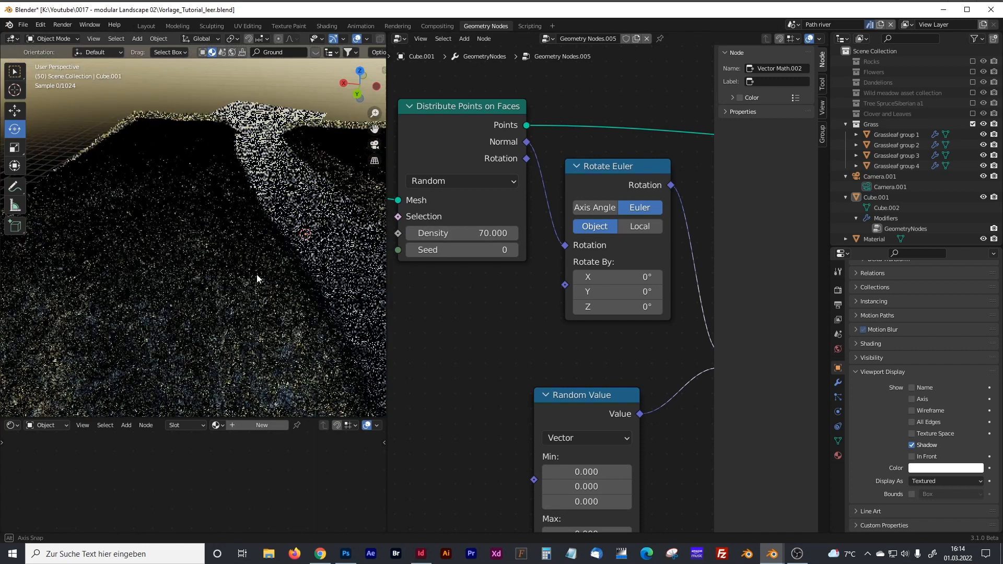
# Step: Duplicate the Random Value node, placing the copy beneath Instance on Points, and move Collection Info up below the Add node
pyautogui.scroll(-3, 505, 328)
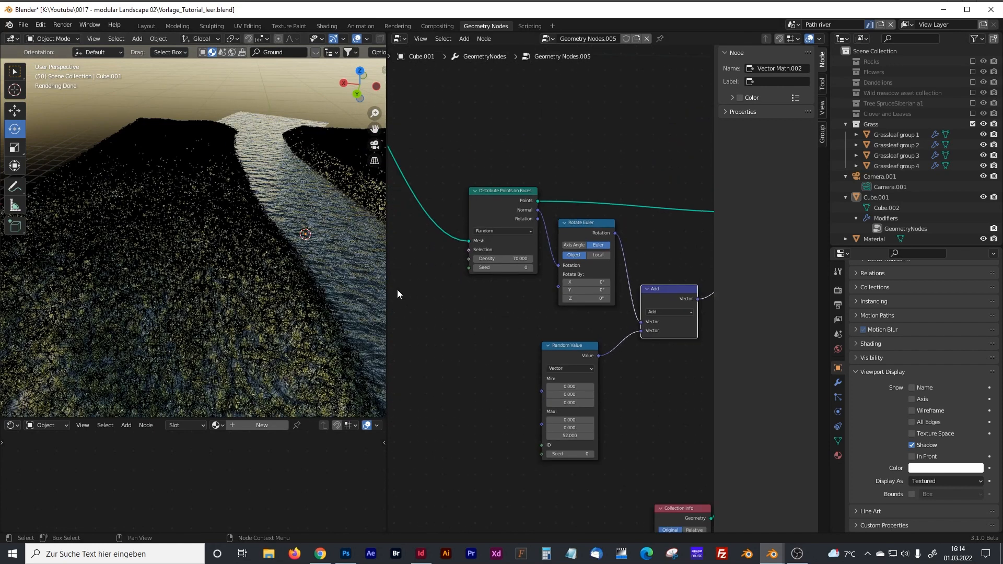
pyautogui.moveTo(520, 325); pyautogui.dragTo(456, 225, button='middle')
pyautogui.moveTo(606, 327); pyautogui.dragTo(588, 282, button='middle')
pyautogui.moveTo(608, 364); pyautogui.dragTo(595, 350)
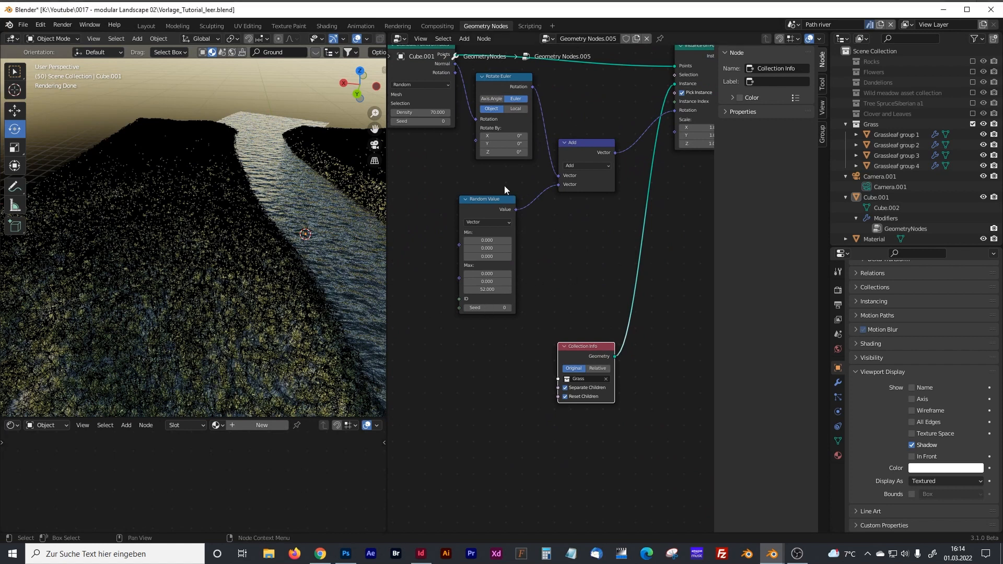
pyautogui.moveTo(685, 271); pyautogui.dragTo(597, 329, button='middle')
pyautogui.click(421, 265)
pyautogui.hotkey('shift', 'd')
pyautogui.click(622, 301)
pyautogui.moveTo(521, 402); pyautogui.dragTo(511, 290)
pyautogui.moveTo(592, 297); pyautogui.dragTo(569, 306)
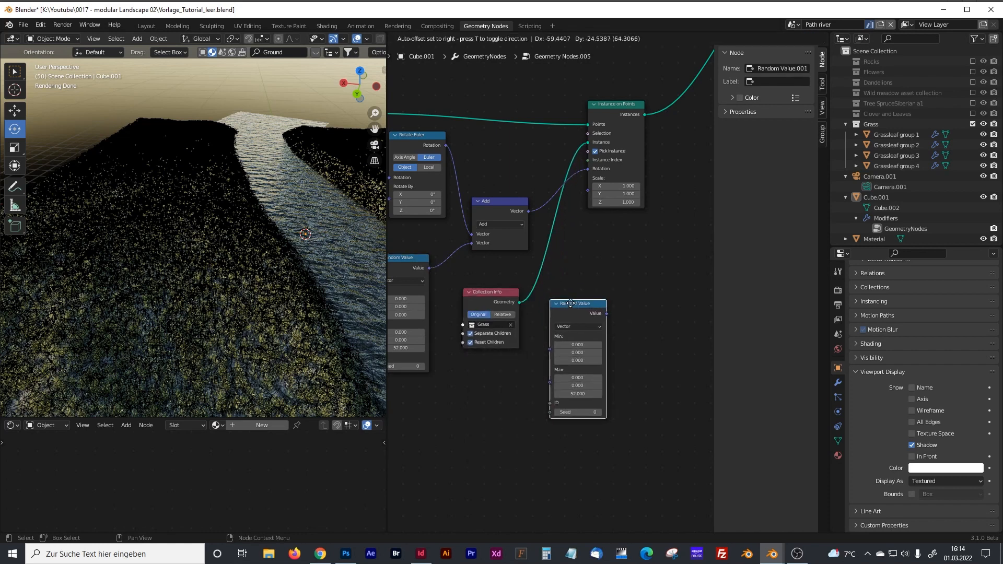
# Step: Set the duplicated Random Value node's data type to Float
pyautogui.scroll(2, 605, 348)
pyautogui.keyDown('shift'); pyautogui.moveTo(611, 332); pyautogui.dragTo(575, 321, button='middle'); pyautogui.keyUp('shift')
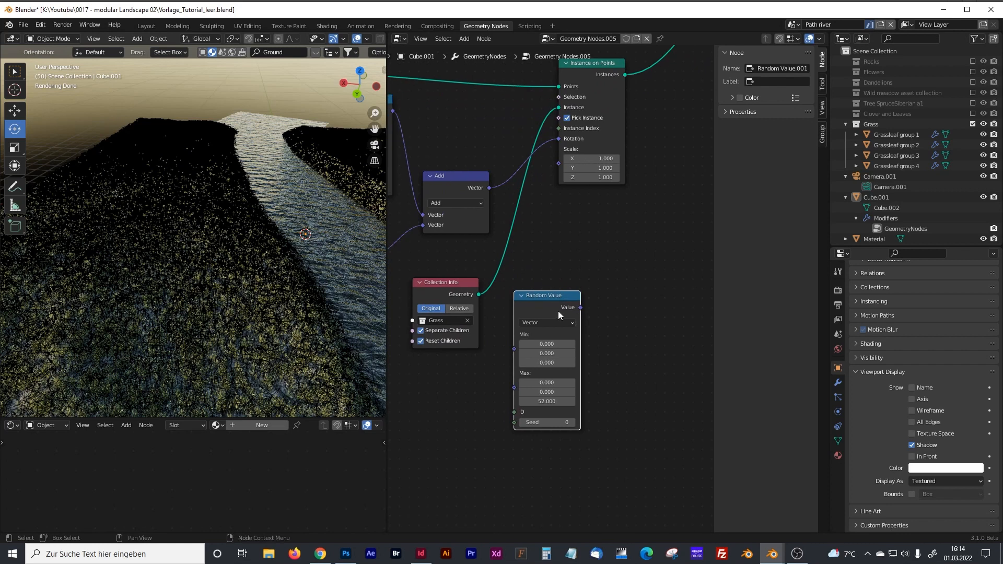
pyautogui.click(543, 324)
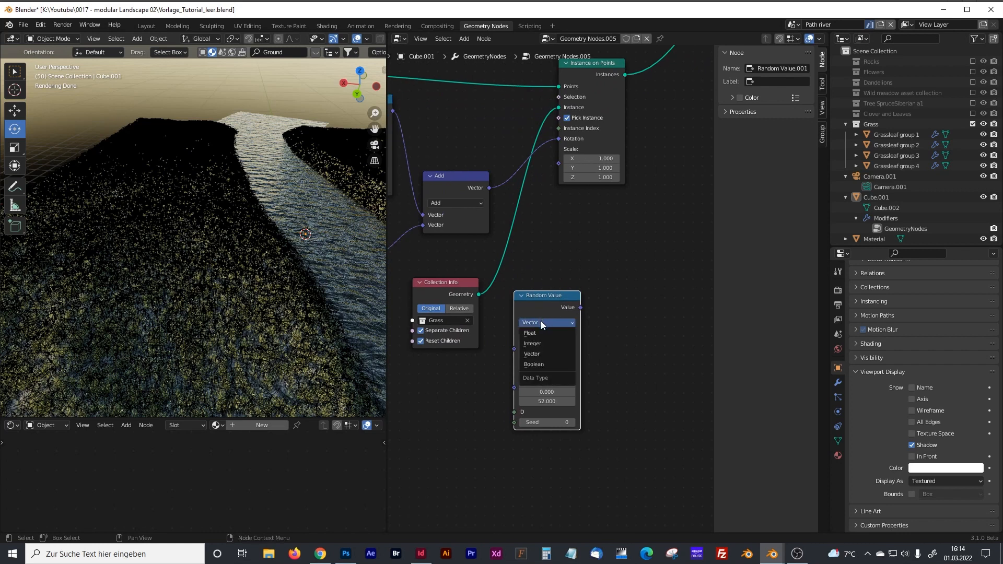
pyautogui.click(536, 332)
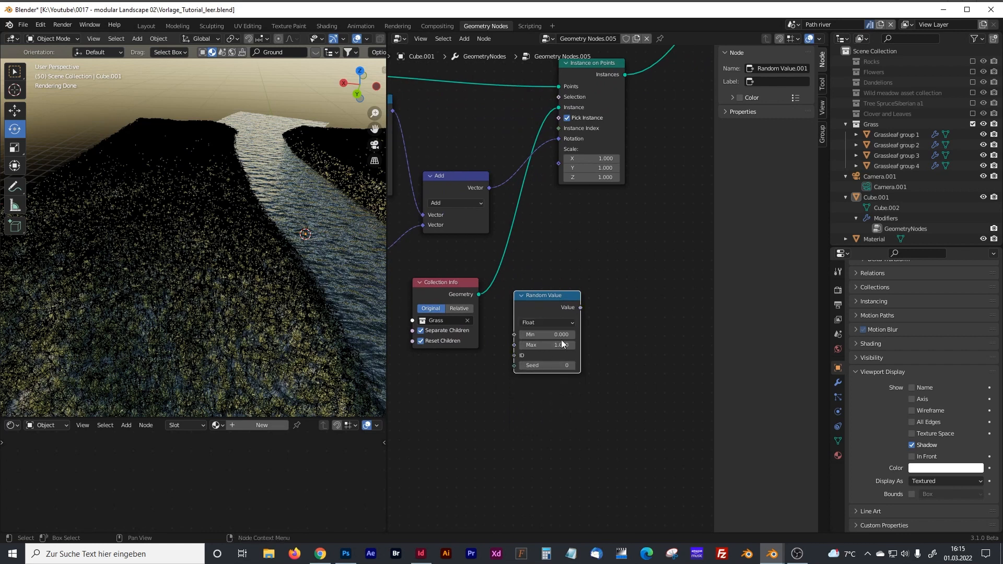
# Step: Set the Float Random Value node to Min 0.5 and Max 2, and connect its Value to the Scale of Instance on Points
pyautogui.click(561, 335)
pyautogui.press('Tab')
pyautogui.press('Return')
pyautogui.moveTo(583, 308); pyautogui.dragTo(557, 165)
pyautogui.moveTo(261, 280); pyautogui.dragTo(208, 310, button='middle')
pyautogui.scroll(2, 208, 309)
pyautogui.scroll(-4, 210, 312)
pyautogui.scroll(-2, 211, 311)
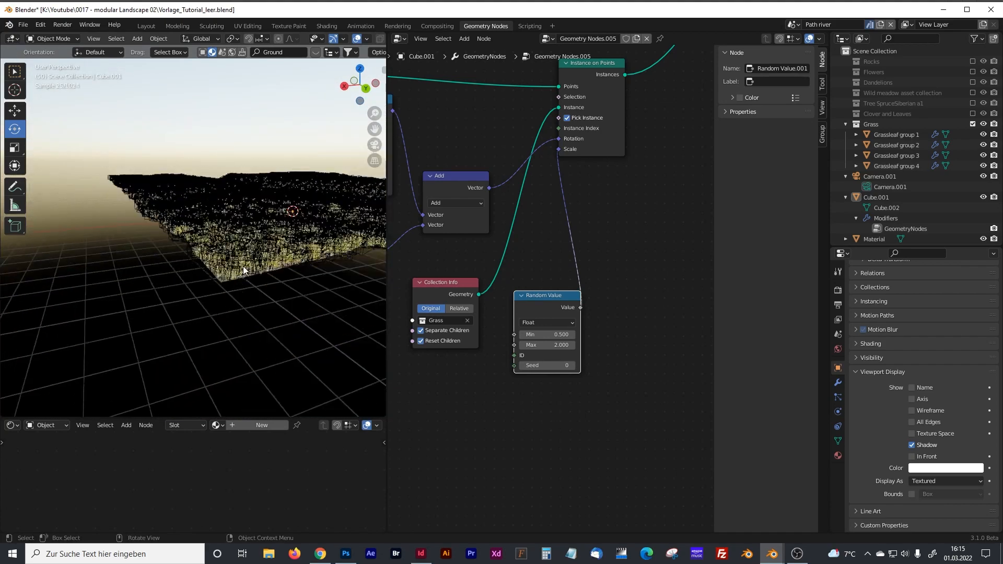
pyautogui.moveTo(242, 265); pyautogui.dragTo(237, 283, button='middle')
pyautogui.scroll(4, 238, 283)
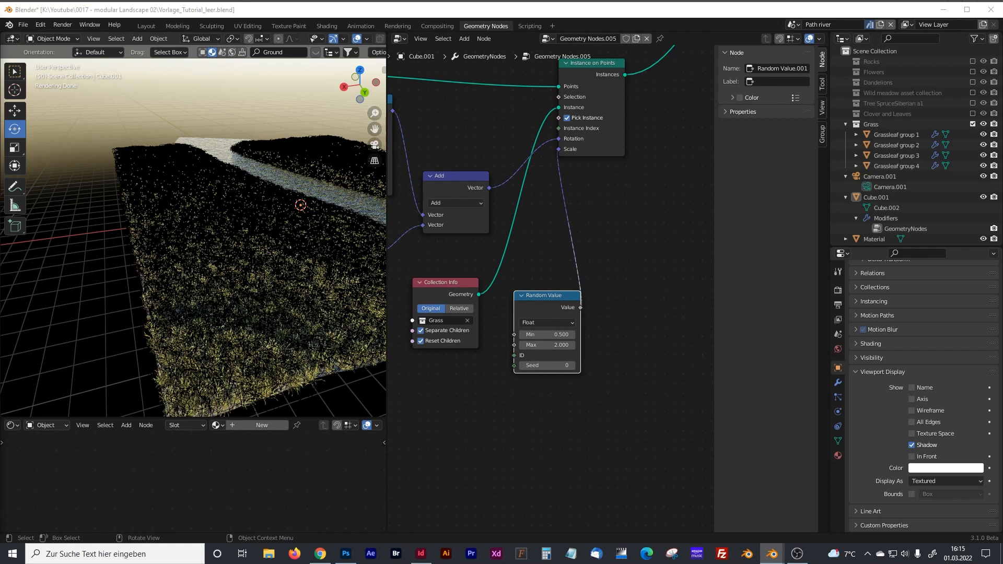
# Step: Add a Delete Geometry node and insert it between the ground's Set Position node and Distribute Points on Faces
pyautogui.moveTo(444, 257); pyautogui.dragTo(648, 285, button='middle')
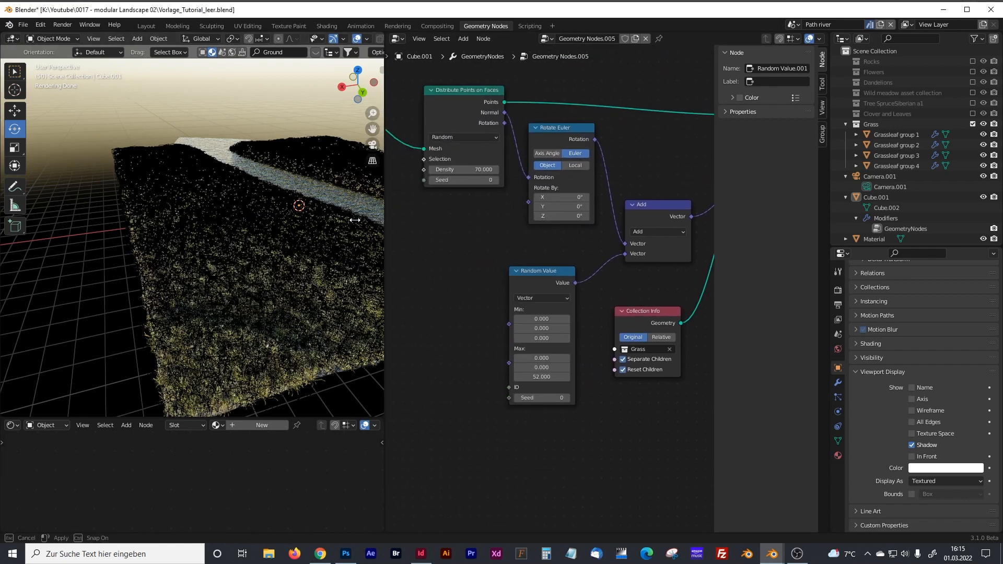
pyautogui.moveTo(386, 216); pyautogui.dragTo(322, 216)
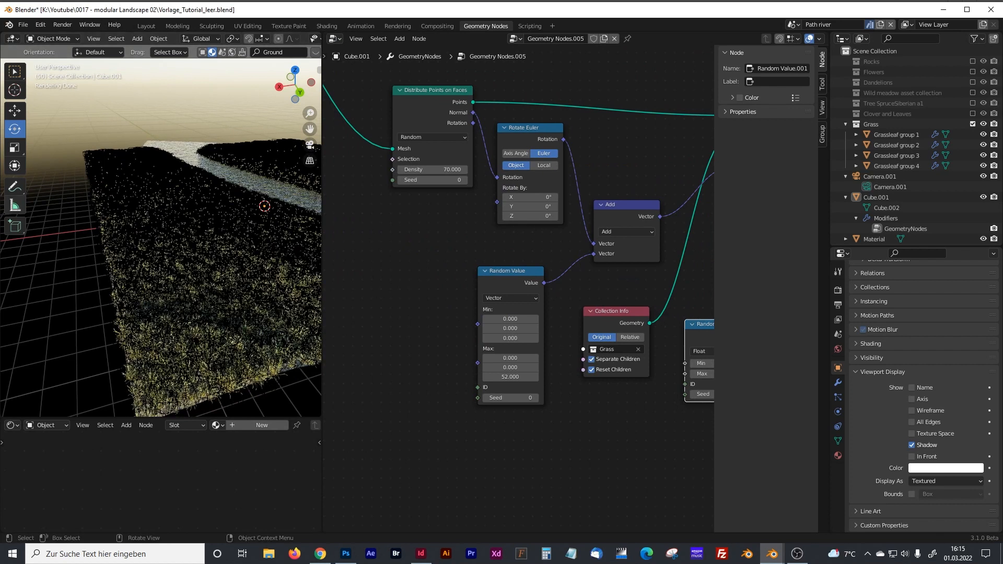
pyautogui.moveTo(389, 261); pyautogui.dragTo(477, 352, button='middle')
pyautogui.hotkey('shift', 'a')
pyautogui.click(400, 301)
pyautogui.write('del')
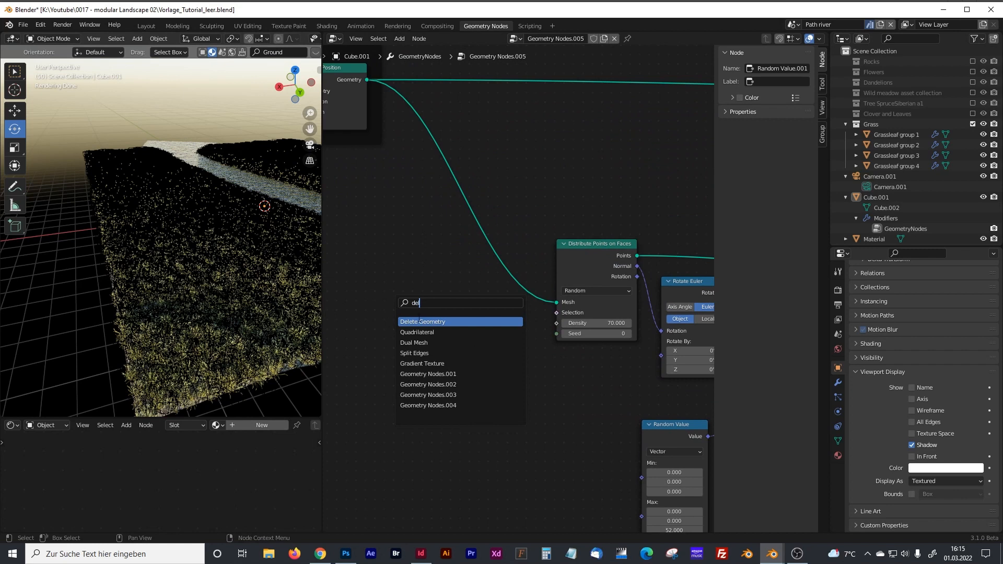
pyautogui.click(419, 321)
pyautogui.click(431, 324)
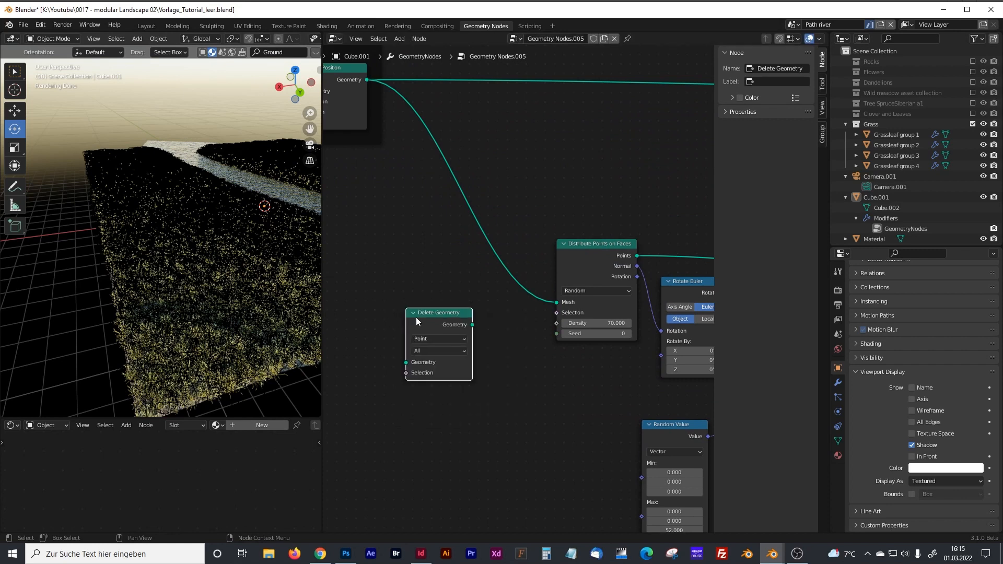
pyautogui.moveTo(429, 313); pyautogui.dragTo(439, 314)
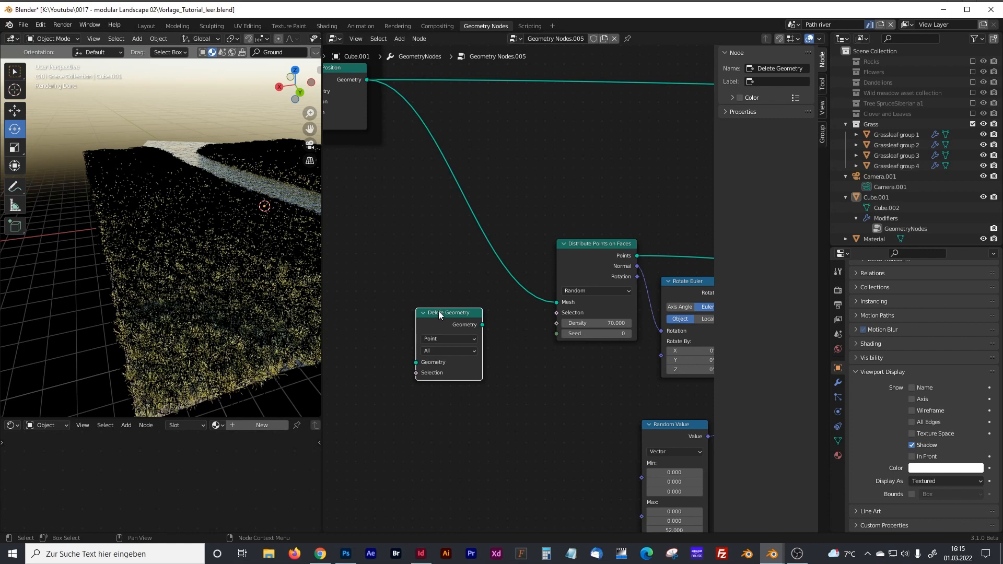
pyautogui.moveTo(437, 313); pyautogui.dragTo(473, 242)
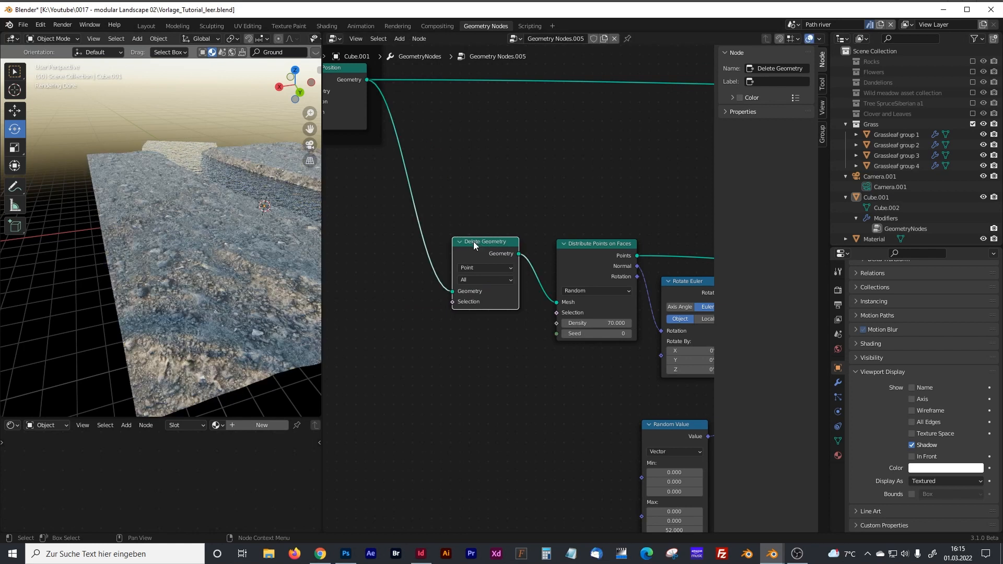
# Step: Move the Delete Geometry node and the whole grass node group farther from the Ground frame to free up space before them
pyautogui.scroll(-5, 477, 253)
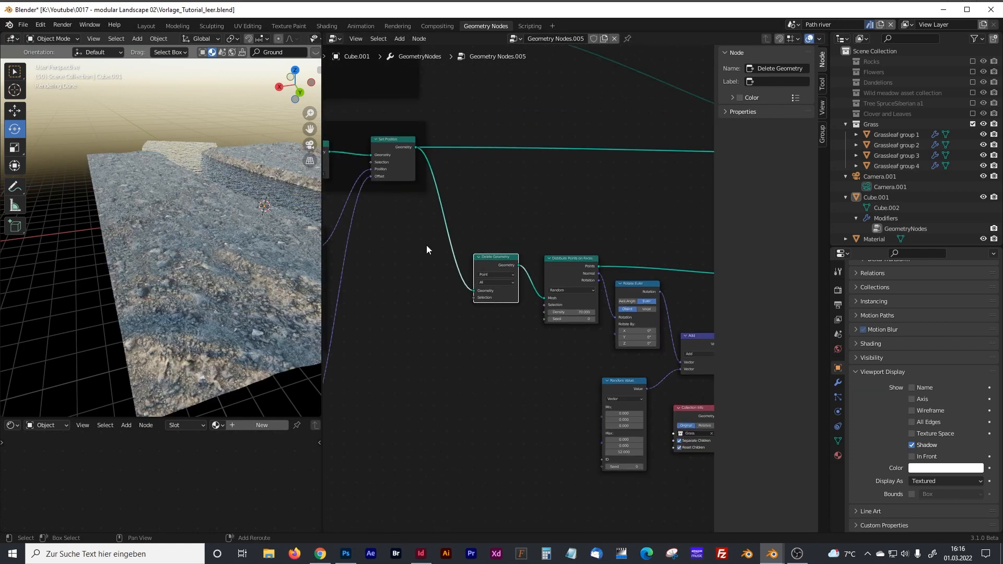
pyautogui.moveTo(426, 246); pyautogui.dragTo(563, 286, button='middle')
pyautogui.moveTo(518, 319); pyautogui.dragTo(354, 279, button='middle')
pyautogui.scroll(5, 517, 312)
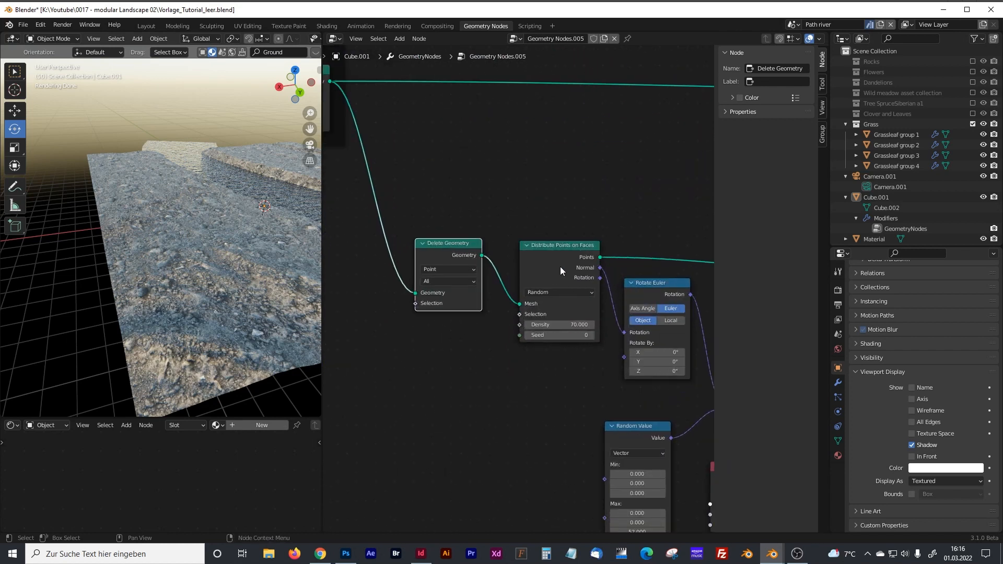
pyautogui.scroll(-3, 559, 269)
pyautogui.moveTo(418, 359); pyautogui.dragTo(497, 329, button='middle')
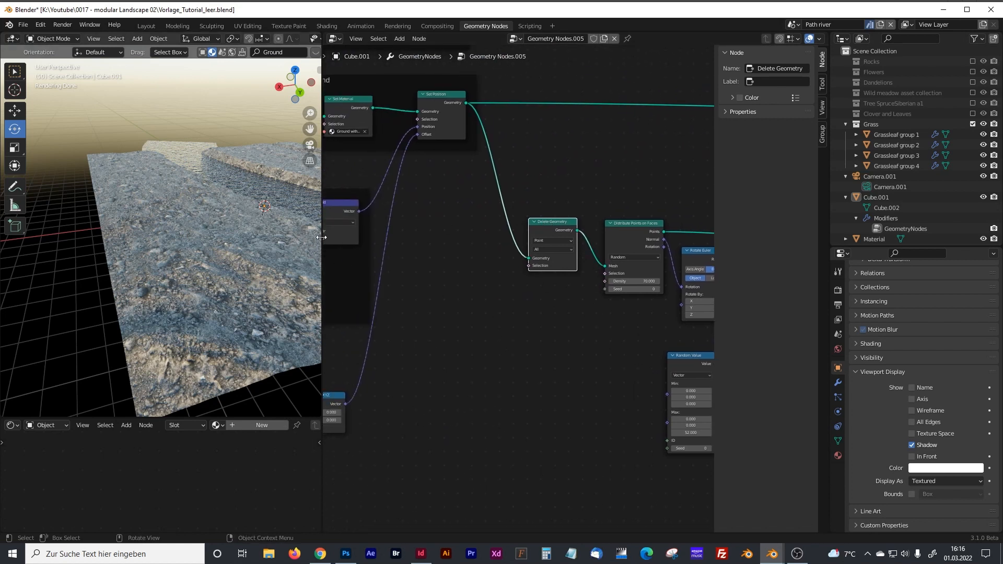
pyautogui.scroll(1, 473, 321)
pyautogui.scroll(-6, 534, 346)
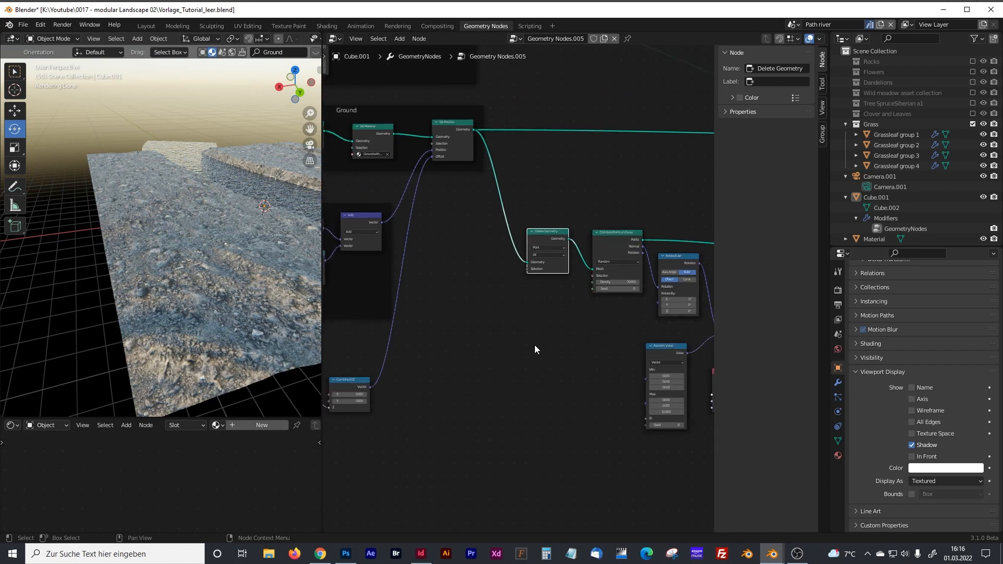
pyautogui.keyDown('ctrl'); pyautogui.scroll(-2, 585, 392); pyautogui.keyUp('ctrl')
pyautogui.moveTo(606, 389); pyautogui.dragTo(481, 246)
pyautogui.moveTo(634, 392); pyautogui.dragTo(461, 250)
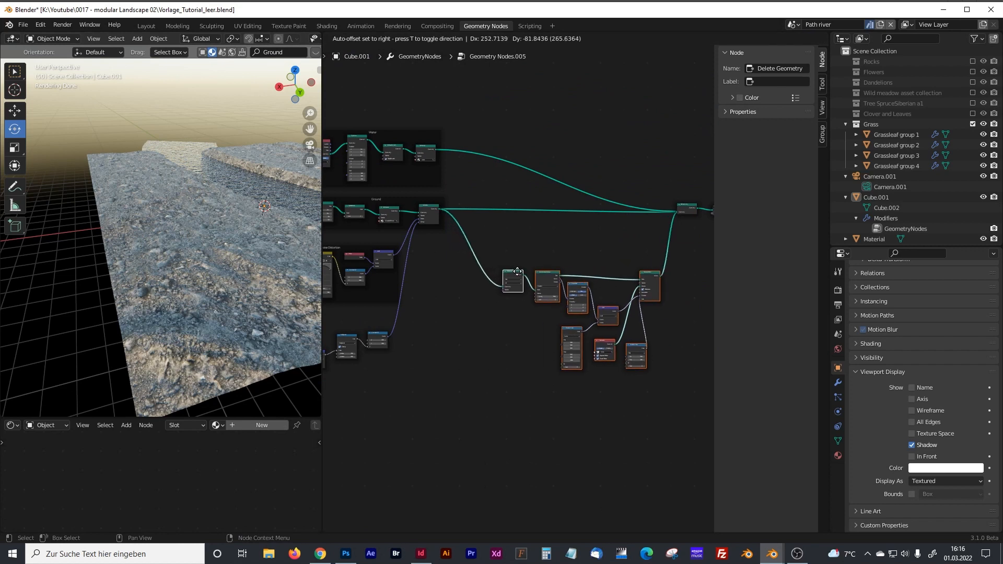
pyautogui.scroll(4, 472, 350)
pyautogui.scroll(2, 468, 354)
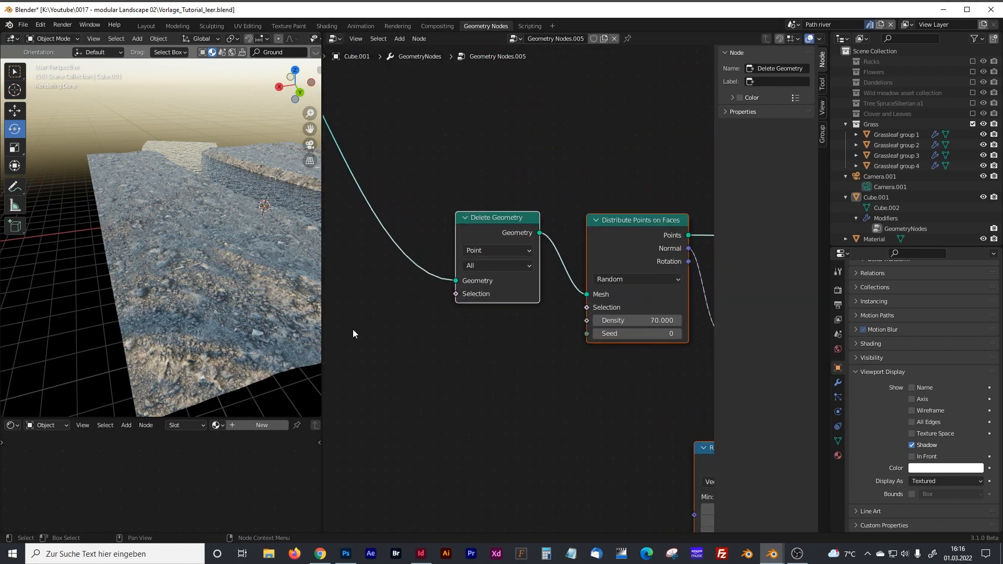
pyautogui.moveTo(323, 316); pyautogui.dragTo(258, 318)
pyautogui.click(443, 355)
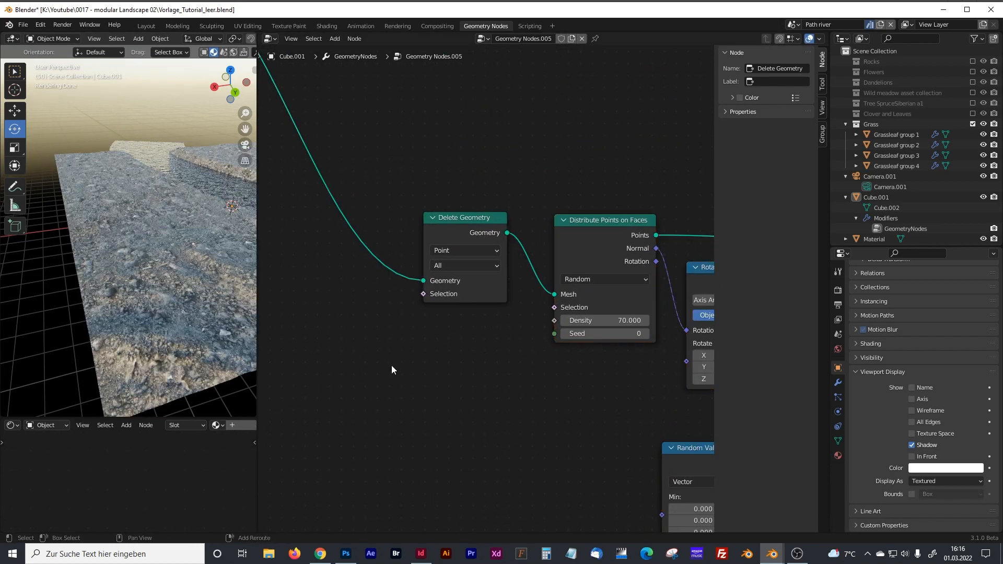
# Step: Add a Noise Texture node ahead of the Delete Geometry node
pyautogui.moveTo(314, 384); pyautogui.dragTo(419, 359, button='middle')
pyautogui.hotkey('shift', 'a')
pyautogui.click(382, 329)
pyautogui.write('noise')
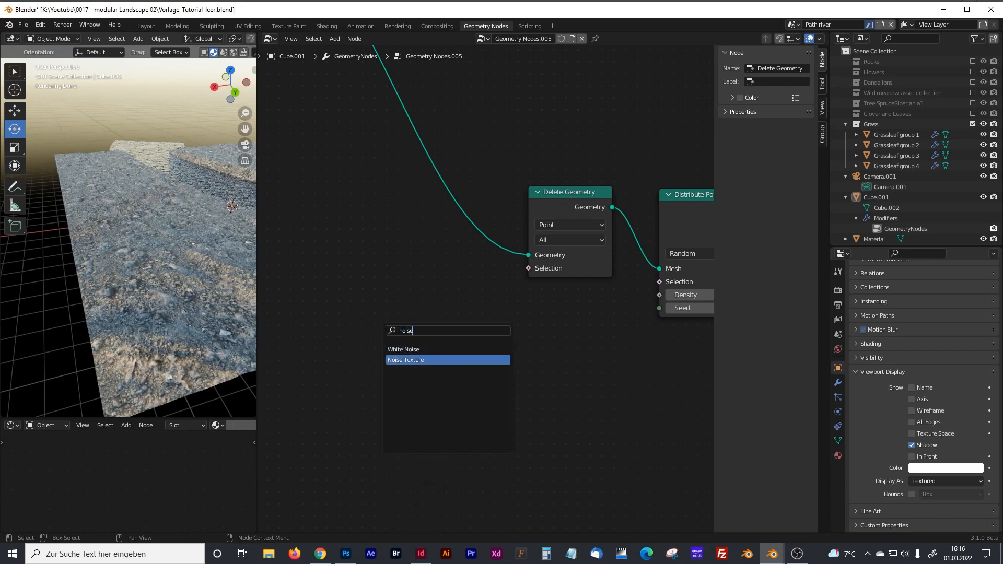
pyautogui.click(398, 360)
# Step: Add a ColorRamp node and connect the Noise Texture's Fac output to its Fac input
pyautogui.hotkey('shift', 'a')
pyautogui.click(421, 330)
pyautogui.write('color')
pyautogui.press('Down')
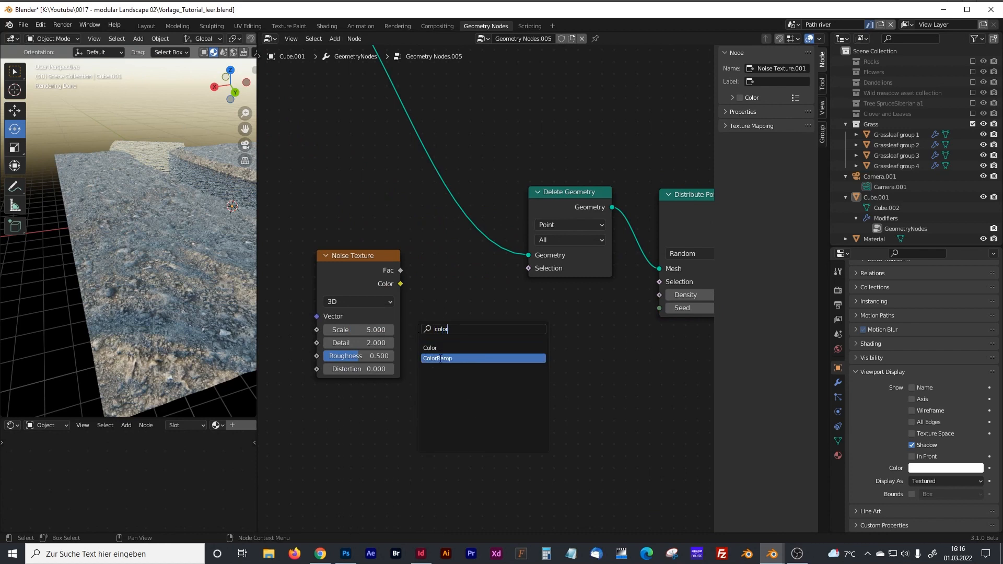
pyautogui.press('Return')
pyautogui.click(434, 330)
pyautogui.moveTo(382, 261); pyautogui.dragTo(397, 308)
pyautogui.moveTo(416, 434); pyautogui.dragTo(416, 437)
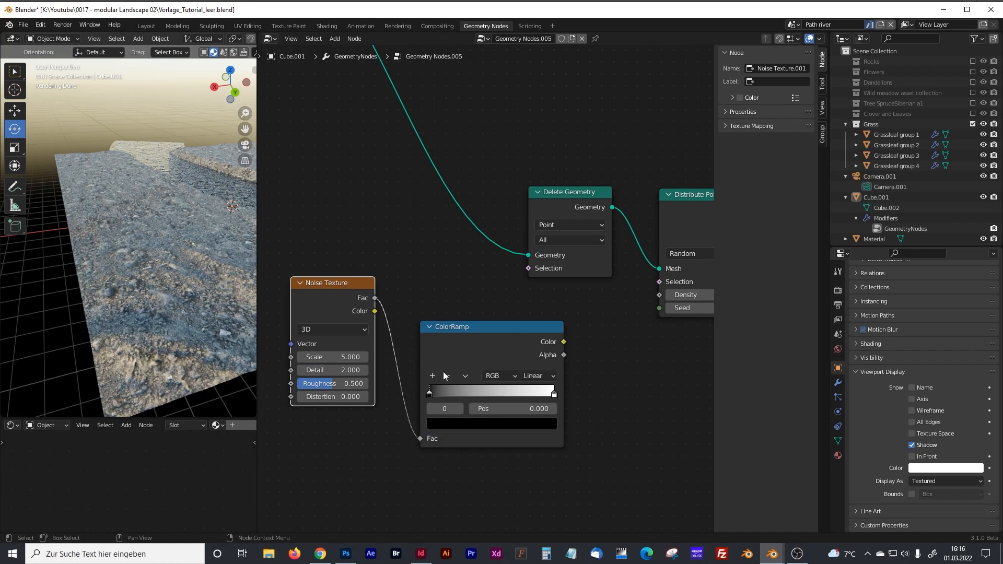
# Step: Move the ColorRamp closer to the Noise Texture and connect its Color output to the Selection of Delete Geometry
pyautogui.moveTo(445, 329); pyautogui.dragTo(410, 287)
pyautogui.keyDown('shift'); pyautogui.click(355, 282); pyautogui.keyUp('shift')
pyautogui.click(511, 307)
pyautogui.moveTo(480, 290); pyautogui.dragTo(527, 268)
pyautogui.moveTo(257, 191); pyautogui.dragTo(328, 191)
pyautogui.moveTo(410, 232); pyautogui.dragTo(539, 209, button='middle')
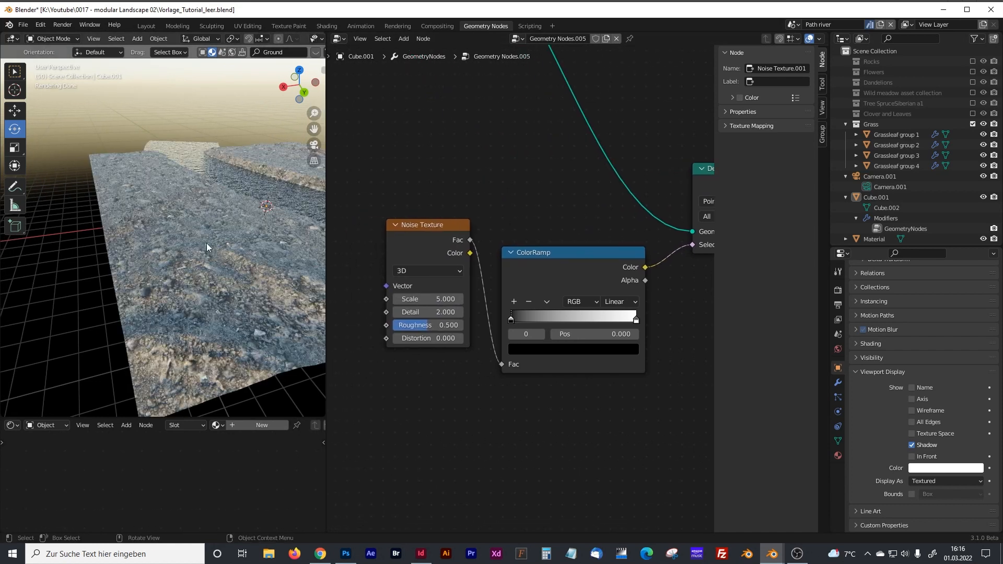
# Step: Set the Noise Texture Scale to 0.7 and move the ColorRamp's black stop to position 0.536
pyautogui.moveTo(445, 298); pyautogui.dragTo(433, 298)
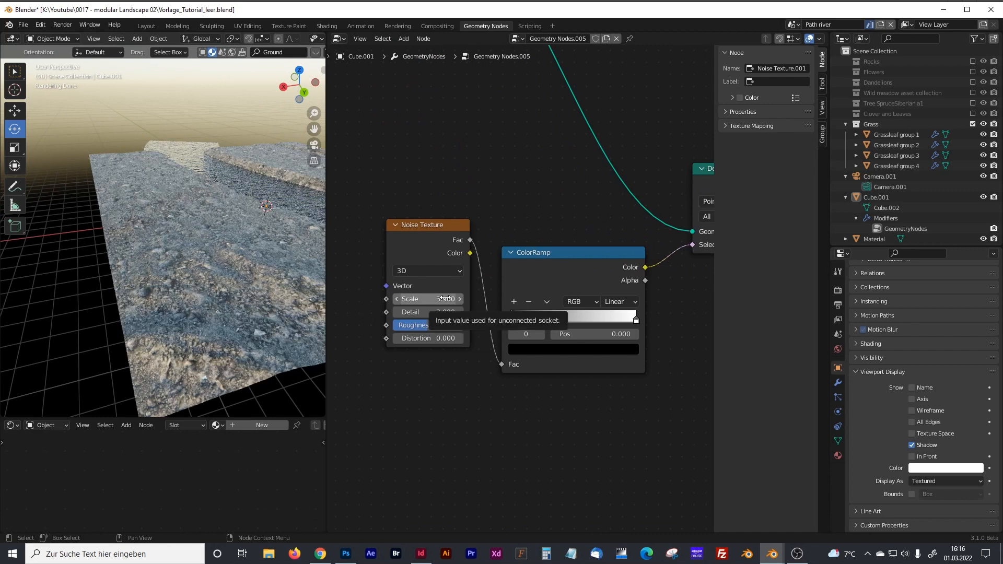
pyautogui.click(445, 298)
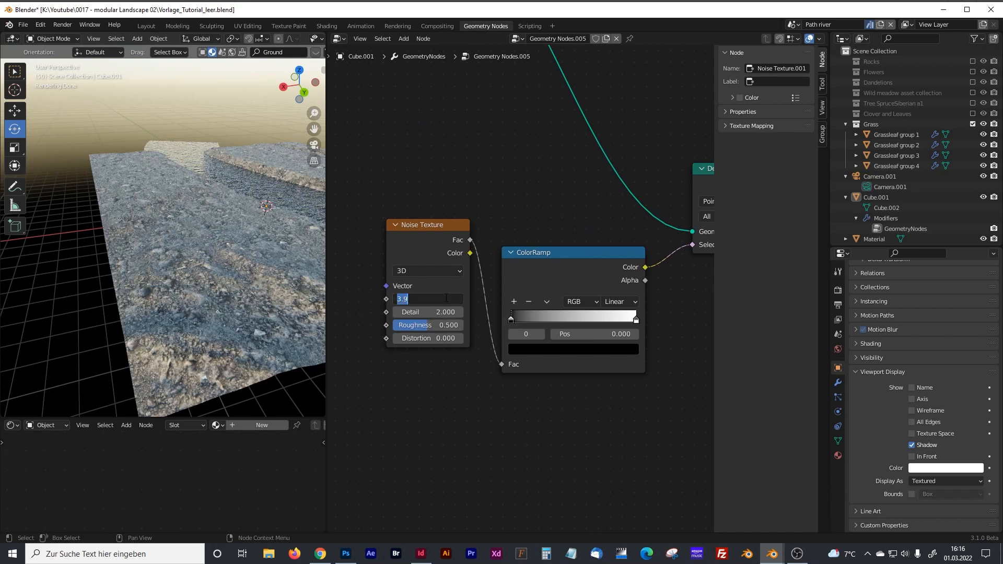
pyautogui.write('0.7')
pyautogui.press('Return')
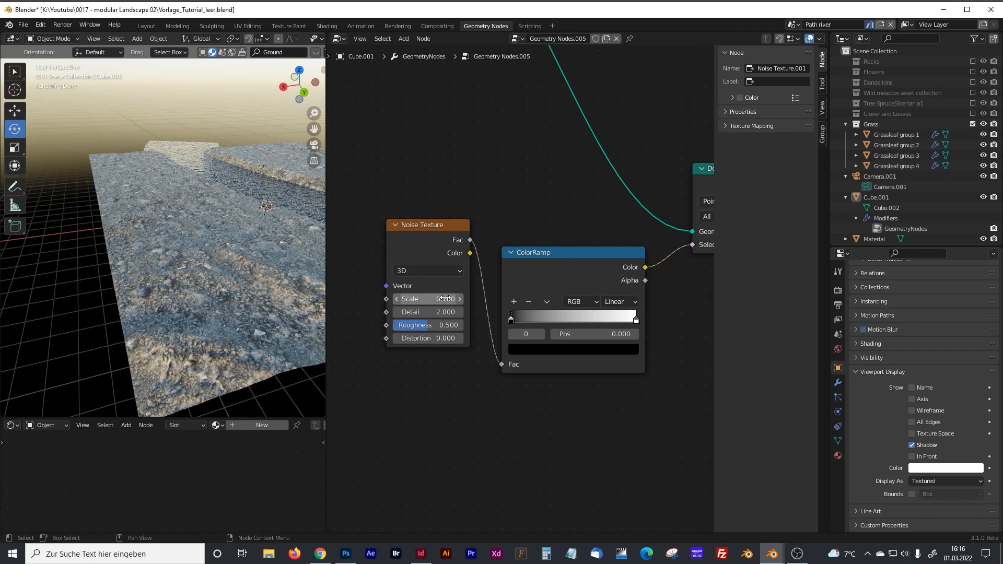
pyautogui.keyDown('shift'); pyautogui.moveTo(261, 229); pyautogui.dragTo(205, 248, button='middle'); pyautogui.keyUp('shift')
pyautogui.moveTo(521, 320); pyautogui.dragTo(578, 322)
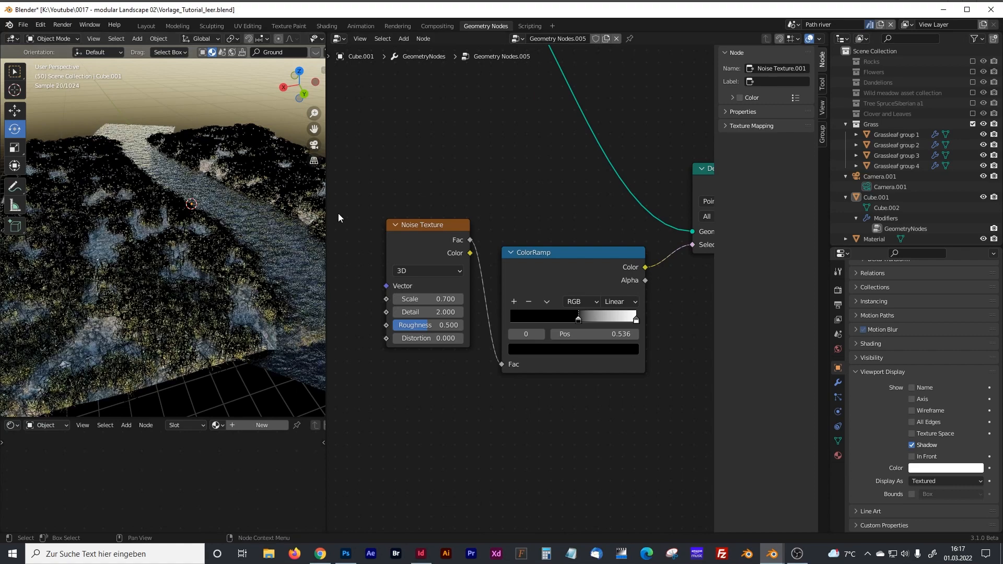
# Step: Examine the patchy grass distribution on both river banks from above and from lower angles
pyautogui.moveTo(325, 214); pyautogui.dragTo(388, 214)
pyautogui.moveTo(284, 157); pyautogui.dragTo(183, 103, button='middle')
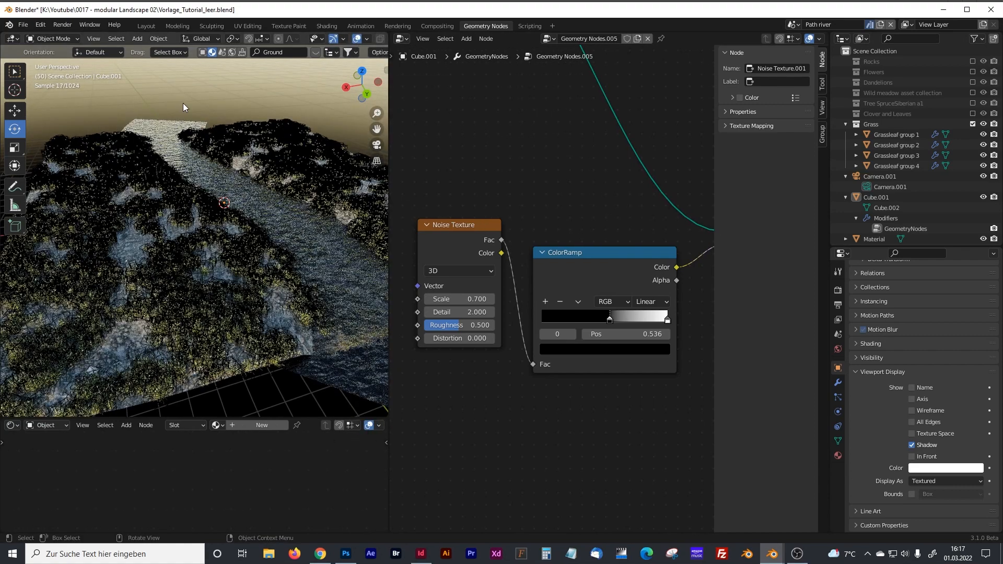
pyautogui.moveTo(240, 199); pyautogui.dragTo(255, 231, button='middle')
pyautogui.scroll(-6, 256, 232)
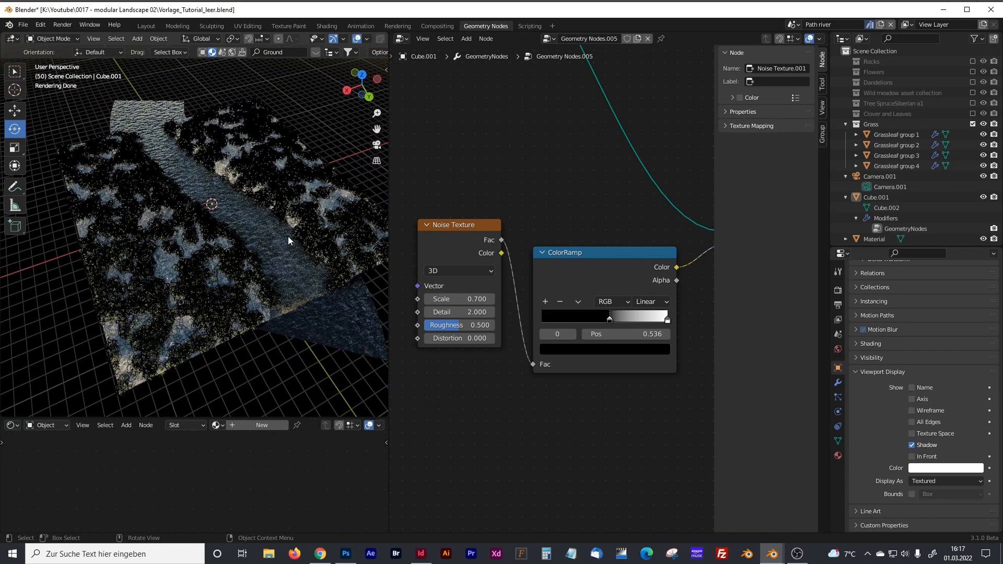
pyautogui.moveTo(226, 283)
pyautogui.mouseDown(button='middle')
pyautogui.moveTo(226, 293)
pyautogui.moveTo(213, 248)
pyautogui.moveTo(236, 280)
pyautogui.moveTo(214, 269)
pyautogui.mouseUp(button='middle')
pyautogui.scroll(3, 210, 248)
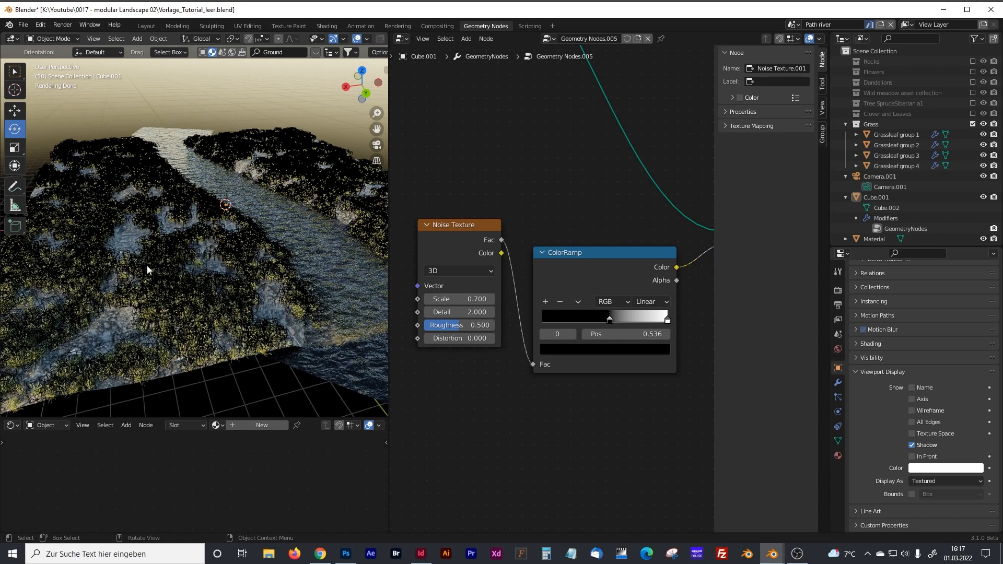
pyautogui.moveTo(140, 286); pyautogui.dragTo(184, 284, button='middle')
pyautogui.moveTo(283, 315); pyautogui.dragTo(254, 312, button='middle')
# Step: Try a Noise Texture Scale of 0.1 and return it to 0.7
pyautogui.moveTo(436, 226); pyautogui.dragTo(435, 239)
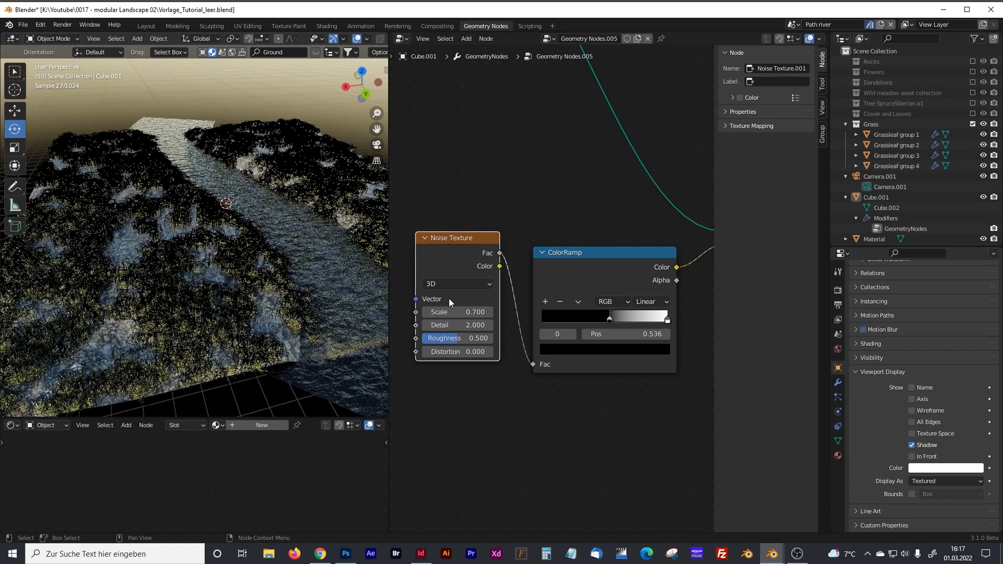
pyautogui.moveTo(470, 313)
pyautogui.mouseDown()
pyautogui.moveTo(497, 313)
pyautogui.moveTo(459, 313)
pyautogui.mouseUp()
pyautogui.moveTo(220, 170); pyautogui.dragTo(324, 214, button='middle')
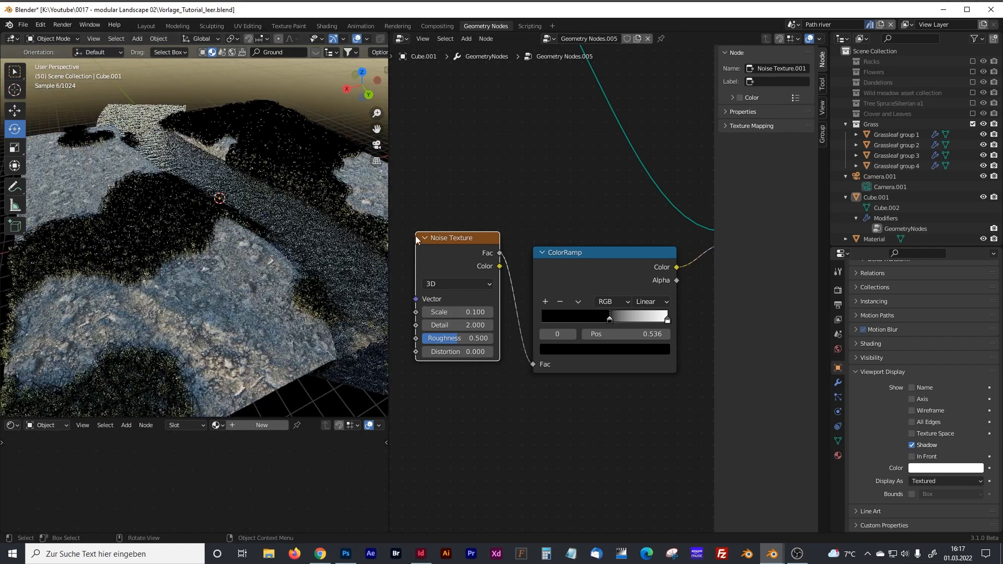
pyautogui.click(475, 311)
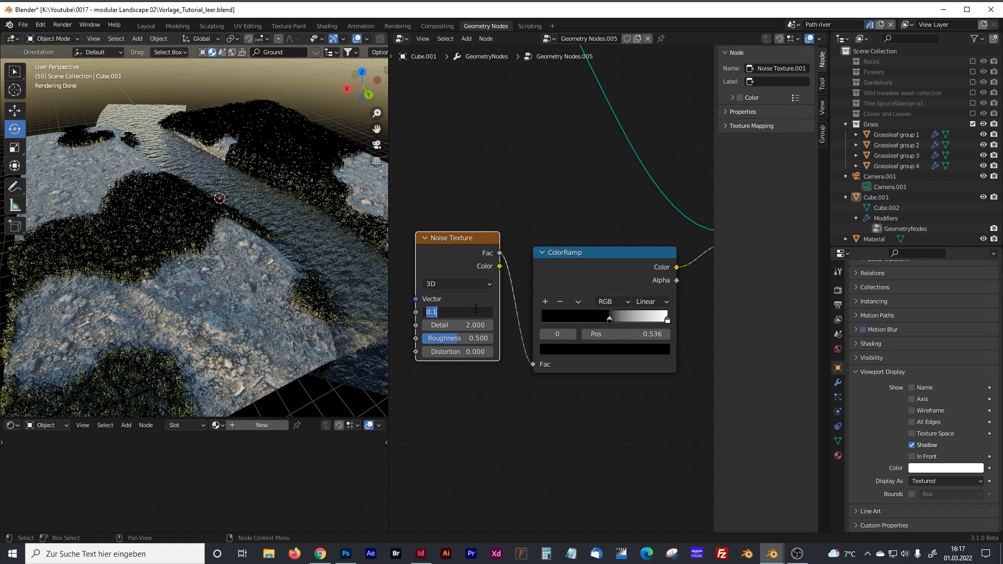
pyautogui.write('0.7')
pyautogui.press('Return')
# Step: Try a Distortion of 5.4 on the Noise Texture, settle on 1, and check the grass patches close to the river
pyautogui.moveTo(473, 351); pyautogui.dragTo(500, 352)
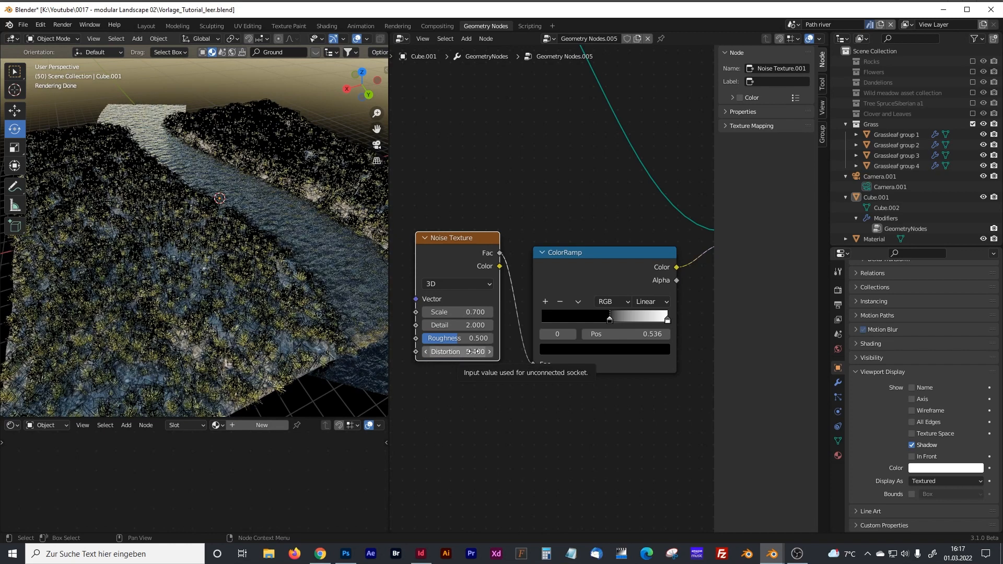
pyautogui.click(474, 351)
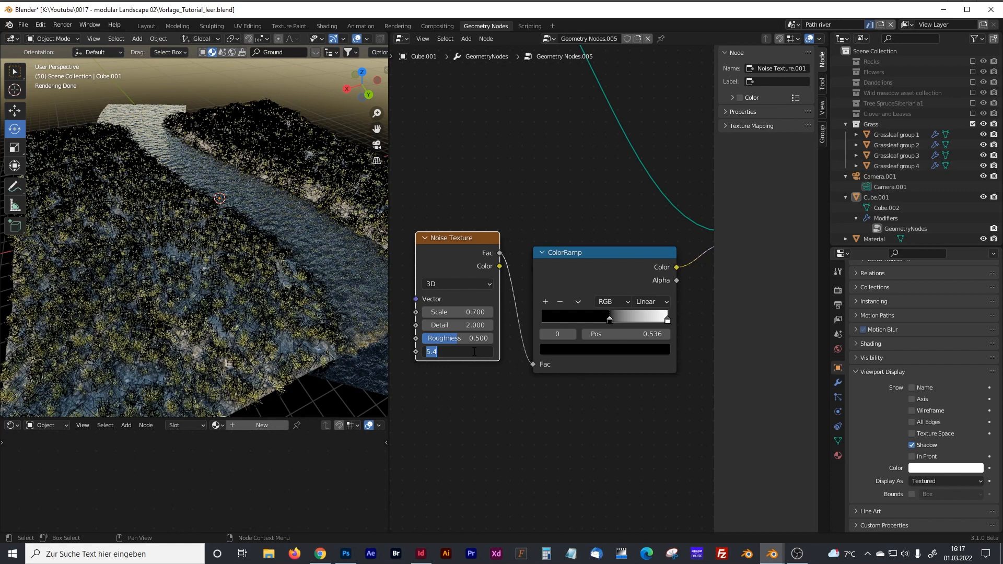
pyautogui.write('1')
pyautogui.press('Return')
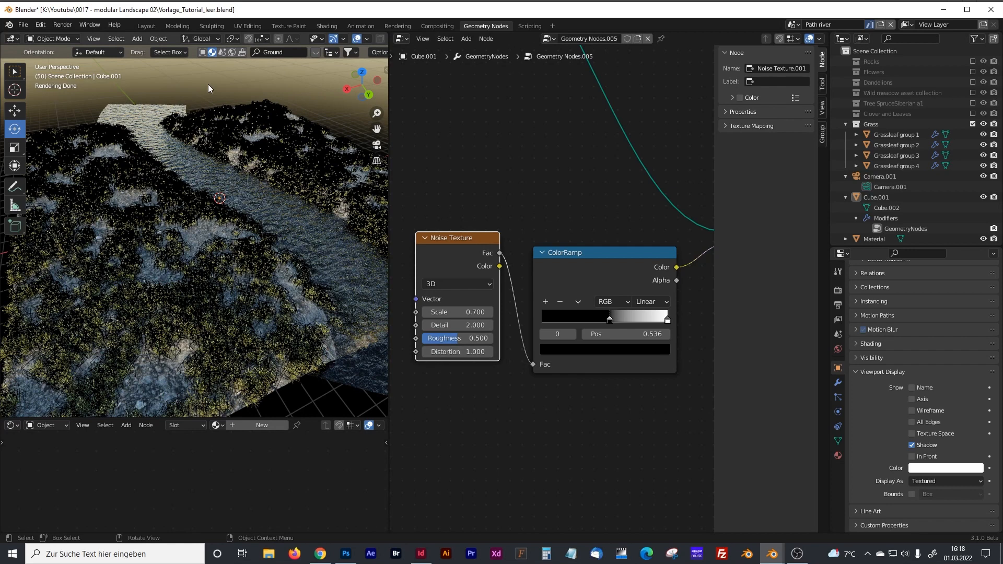
pyautogui.moveTo(271, 211); pyautogui.dragTo(236, 183, button='middle')
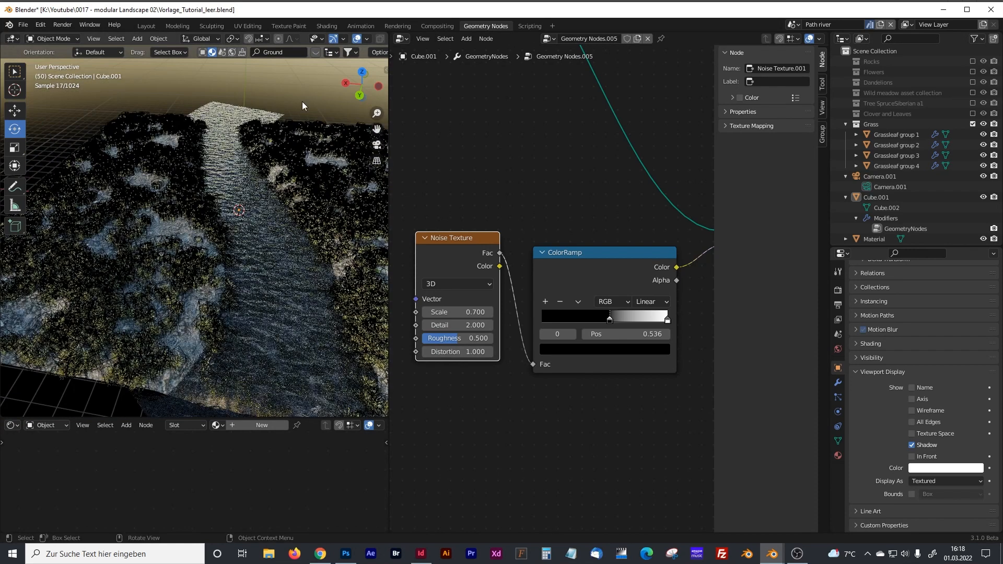
pyautogui.moveTo(280, 234)
pyautogui.mouseDown(button='middle')
pyautogui.moveTo(246, 174)
pyautogui.moveTo(287, 217)
pyautogui.moveTo(276, 223)
pyautogui.mouseUp(button='middle')
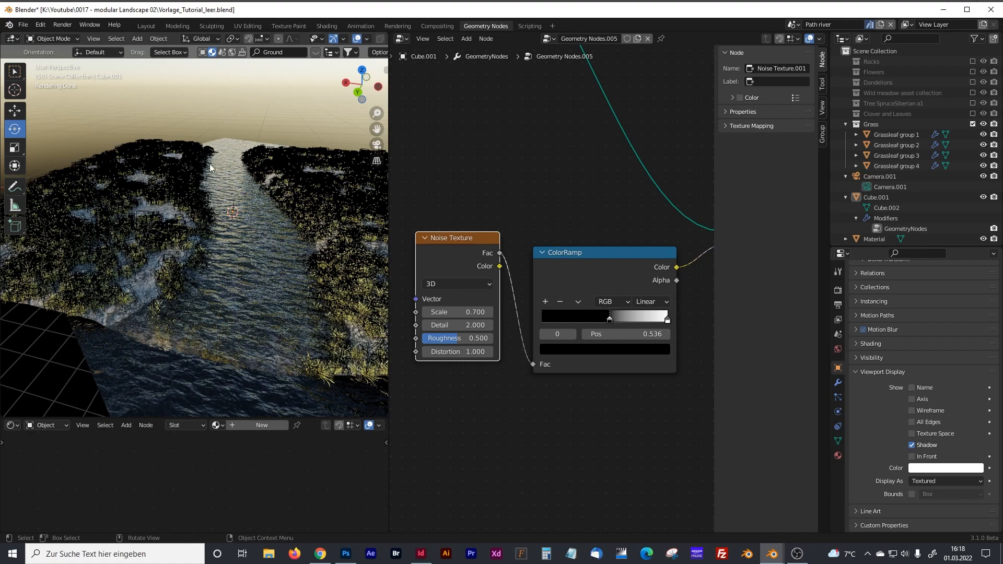
pyautogui.scroll(2, 266, 232)
pyautogui.scroll(2, 251, 234)
pyautogui.moveTo(260, 254); pyautogui.dragTo(220, 248, button='middle')
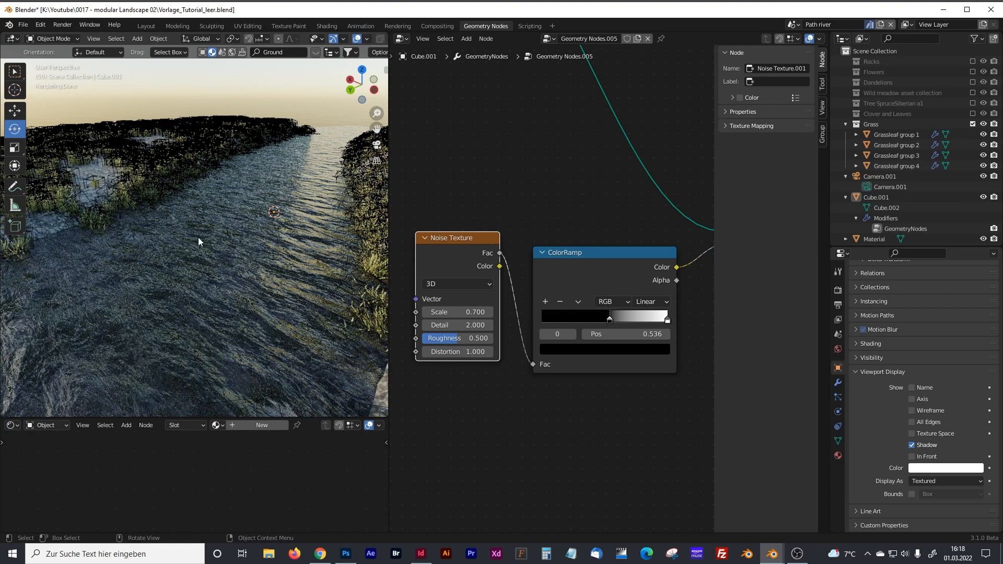
# Step: Enclose all the grass scattering nodes, from the Noise Texture to Instance on Points, in a new frame
pyautogui.scroll(-4, 198, 237)
pyautogui.moveTo(206, 241); pyautogui.dragTo(240, 243, button='middle')
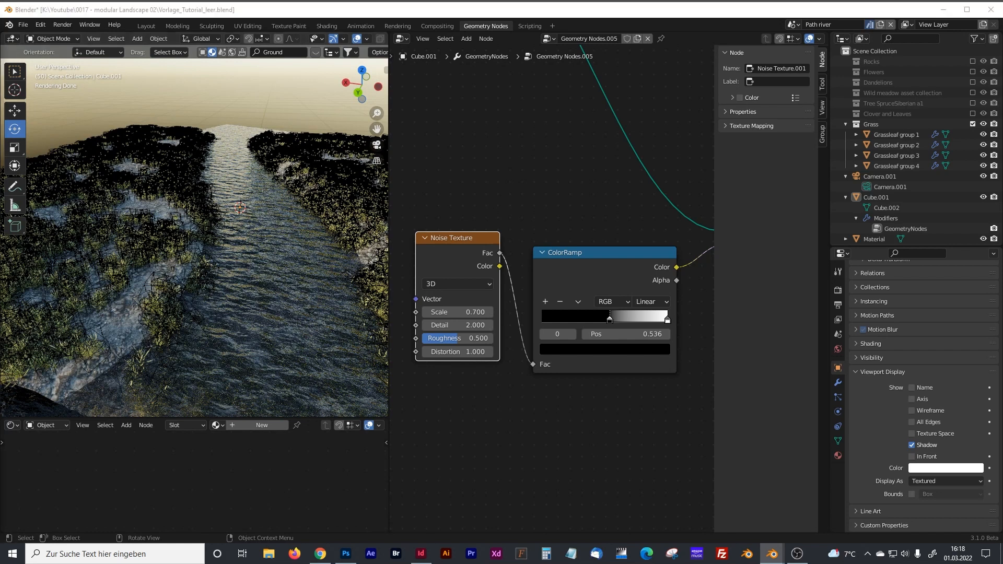
pyautogui.scroll(-4, 477, 299)
pyautogui.moveTo(388, 260); pyautogui.dragTo(284, 260)
pyautogui.moveTo(351, 307); pyautogui.dragTo(564, 206, button='middle')
pyautogui.scroll(1, 366, 267)
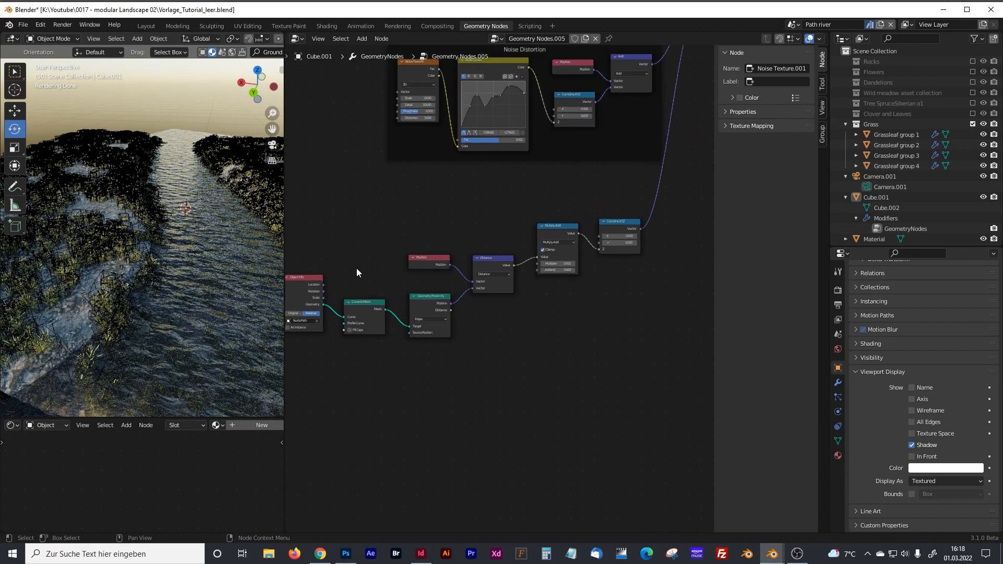
pyautogui.scroll(-6, 478, 265)
pyautogui.moveTo(630, 269); pyautogui.dragTo(396, 344, button='middle')
pyautogui.moveTo(491, 342); pyautogui.dragTo(459, 340, button='middle')
pyautogui.moveTo(662, 402); pyautogui.dragTo(365, 226)
pyautogui.hotkey('ctrl', 'j')
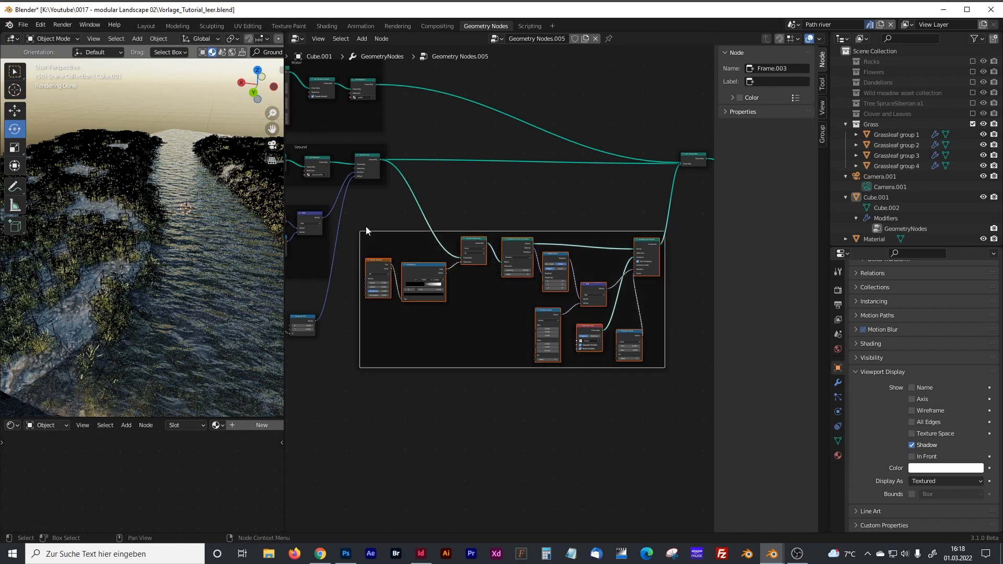
# Step: Label the new frame "Grass" and move it farther away from the neighbouring ground nodes
pyautogui.click(773, 82)
pyautogui.write('Grass')
pyautogui.press('Return')
pyautogui.moveTo(587, 232); pyautogui.dragTo(640, 233)
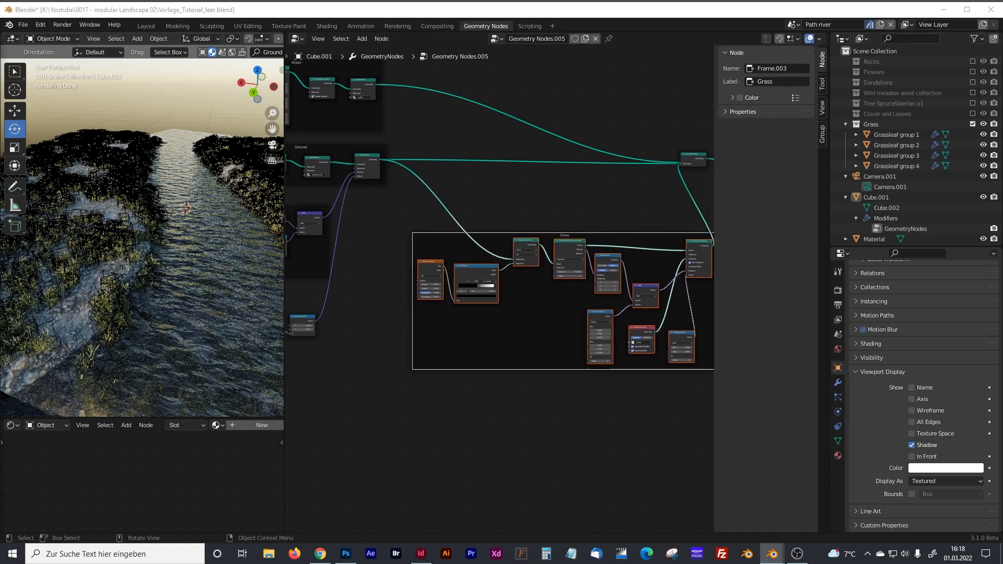
# Step: Frame the river path nodes, from Object Info to Combine XYZ, and label the frame "Nurbs Path"
pyautogui.moveTo(306, 336); pyautogui.dragTo(646, 354, button='middle')
pyautogui.scroll(2, 500, 251)
pyautogui.moveTo(332, 197); pyautogui.dragTo(689, 352)
pyautogui.hotkey('ctrl', 'j')
pyautogui.click(766, 81)
pyautogui.write('Nurbvs')
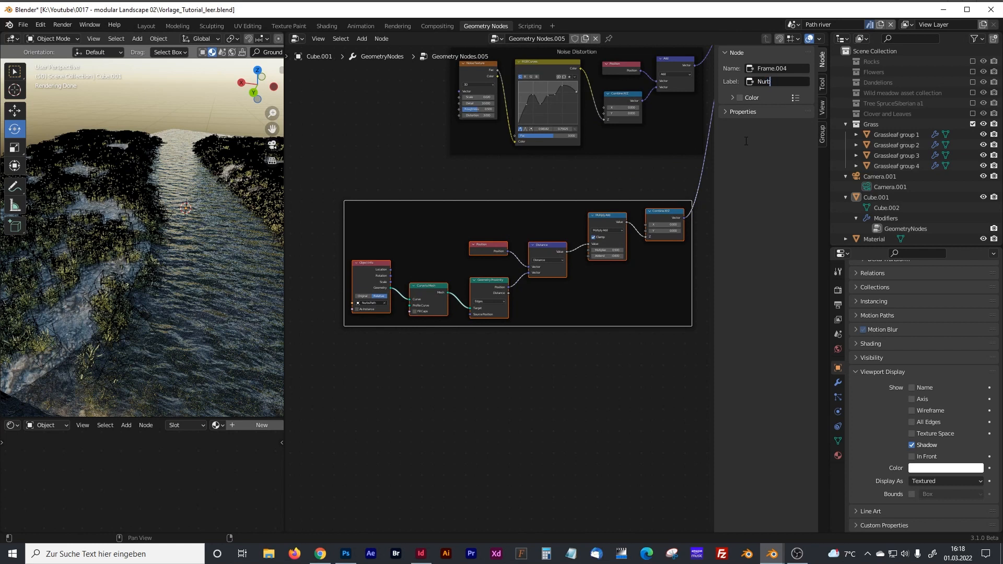
pyautogui.write(' Pa')
pyautogui.write('th')
pyautogui.press('Return')
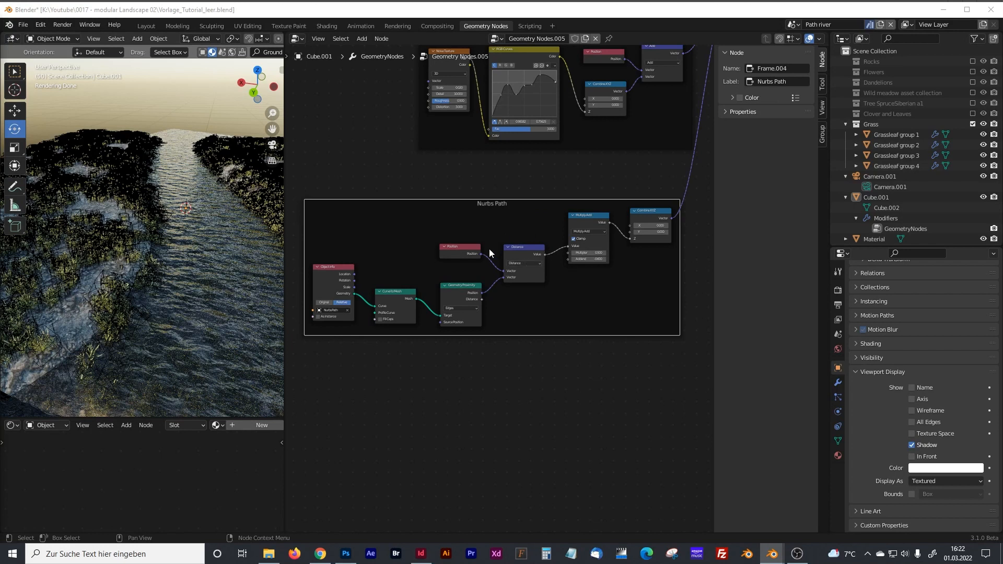
# Step: Look over the Noise Distortion, Nurbs Path and Grass frames and how they connect in the node tree
pyautogui.moveTo(505, 217); pyautogui.dragTo(462, 317, button='middle')
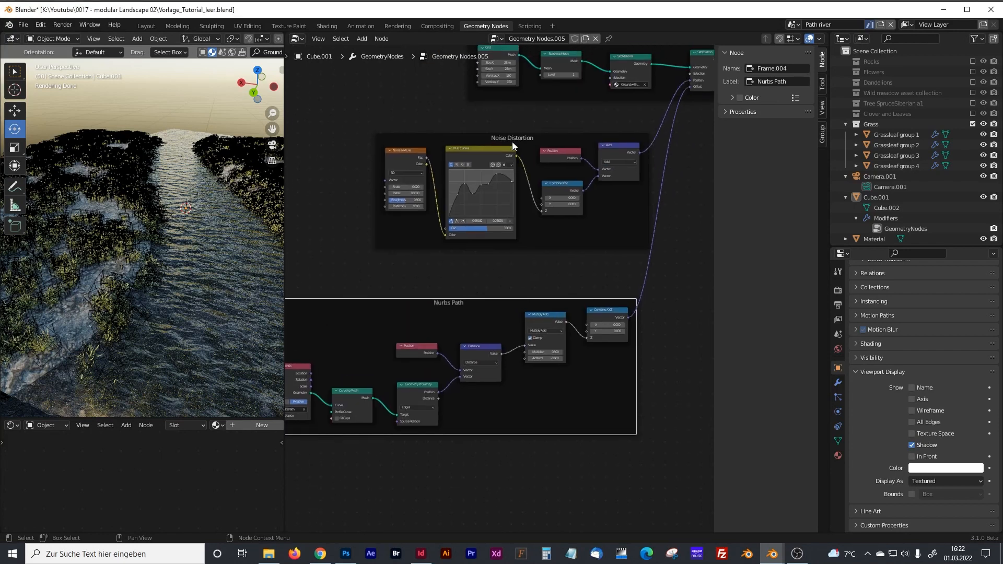
pyautogui.moveTo(531, 189); pyautogui.dragTo(460, 322, button='middle')
pyautogui.moveTo(453, 379); pyautogui.dragTo(512, 275, button='middle')
pyautogui.moveTo(524, 378); pyautogui.dragTo(459, 330, button='middle')
pyautogui.moveTo(550, 338); pyautogui.dragTo(479, 341, button='middle')
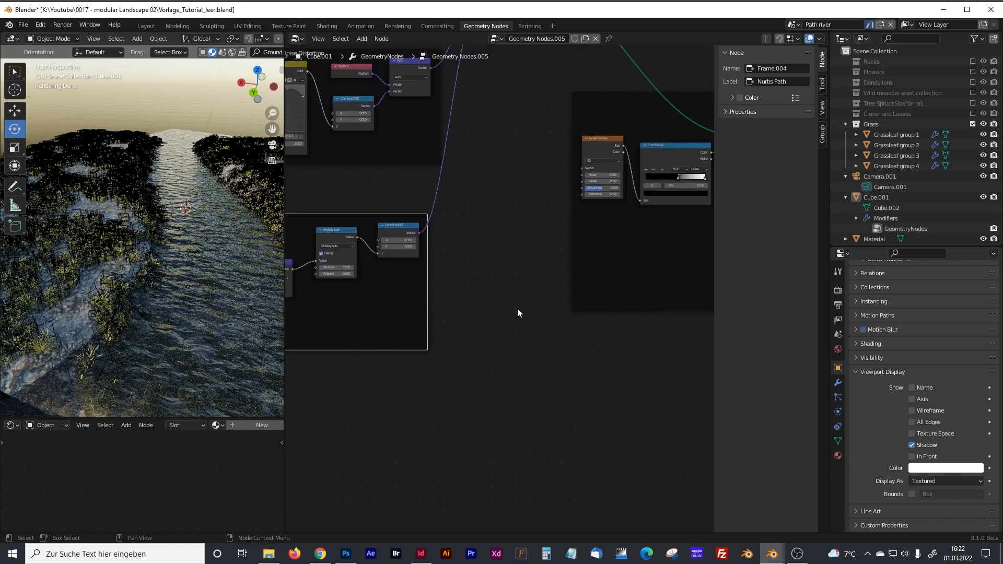
pyautogui.moveTo(535, 297); pyautogui.dragTo(442, 356, button='middle')
pyautogui.moveTo(629, 266); pyautogui.dragTo(530, 292, button='middle')
pyautogui.moveTo(290, 416); pyautogui.dragTo(514, 322, button='middle')
# Step: Add a Math node between the Nurbs Path and Grass frames and set its operation to Multiply Add
pyautogui.scroll(3, 434, 353)
pyautogui.scroll(4, 473, 318)
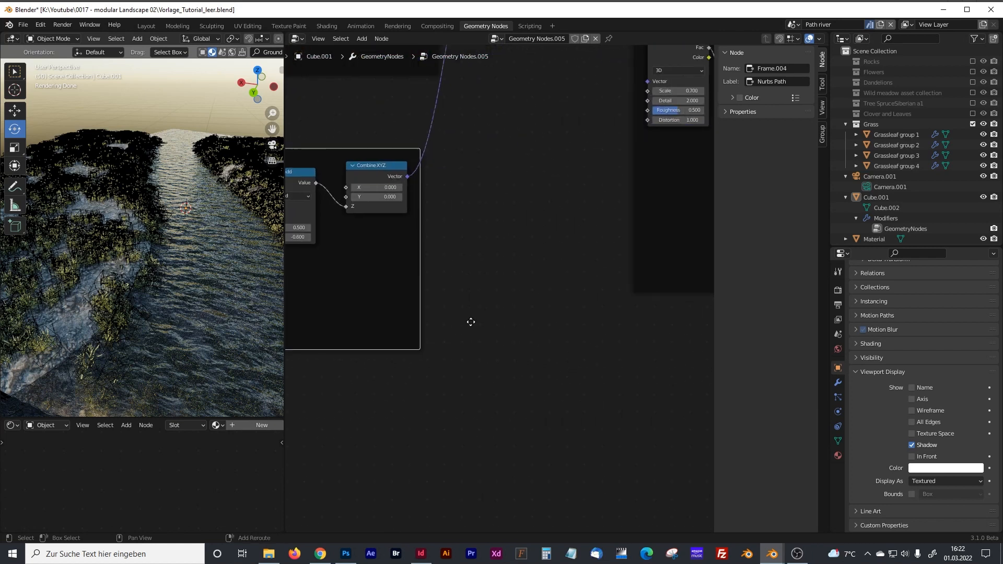
pyautogui.hotkey('shift', 'a')
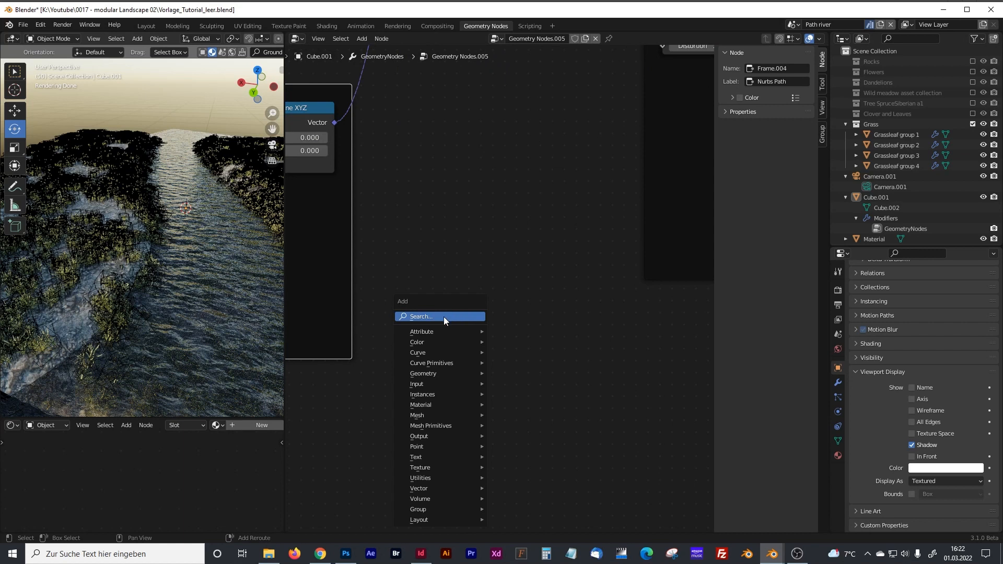
pyautogui.click(444, 316)
pyautogui.write('math')
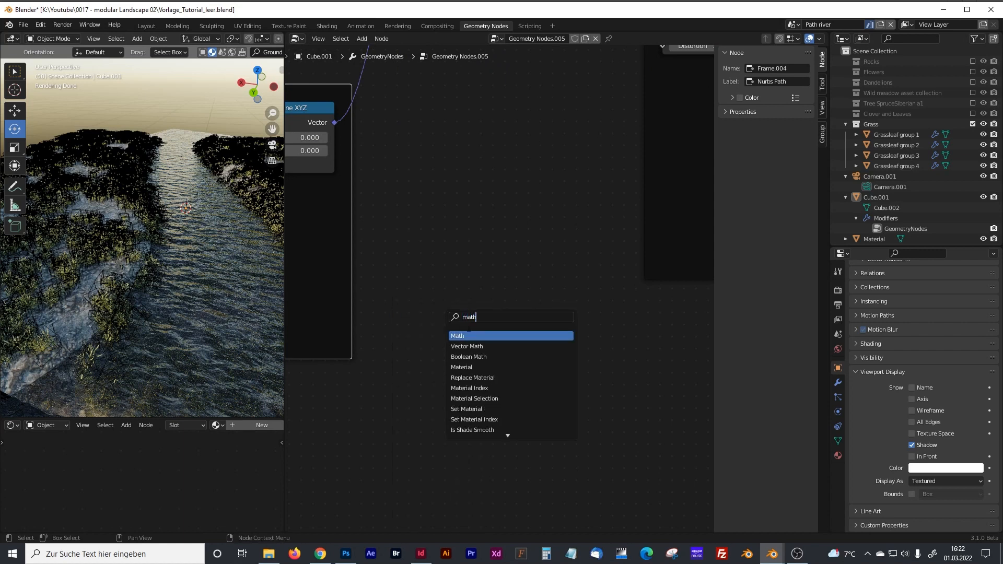
pyautogui.click(467, 335)
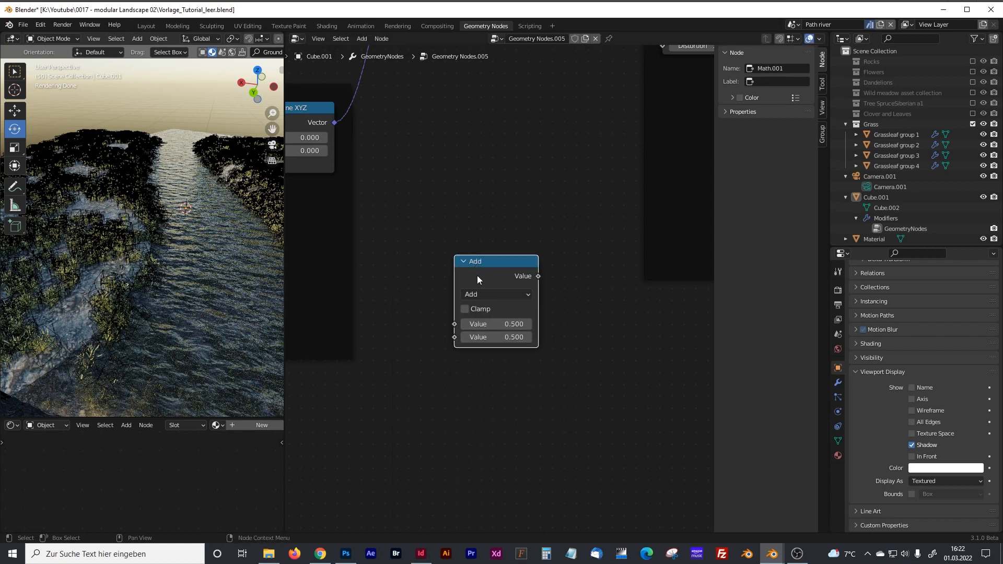
pyautogui.click(480, 295)
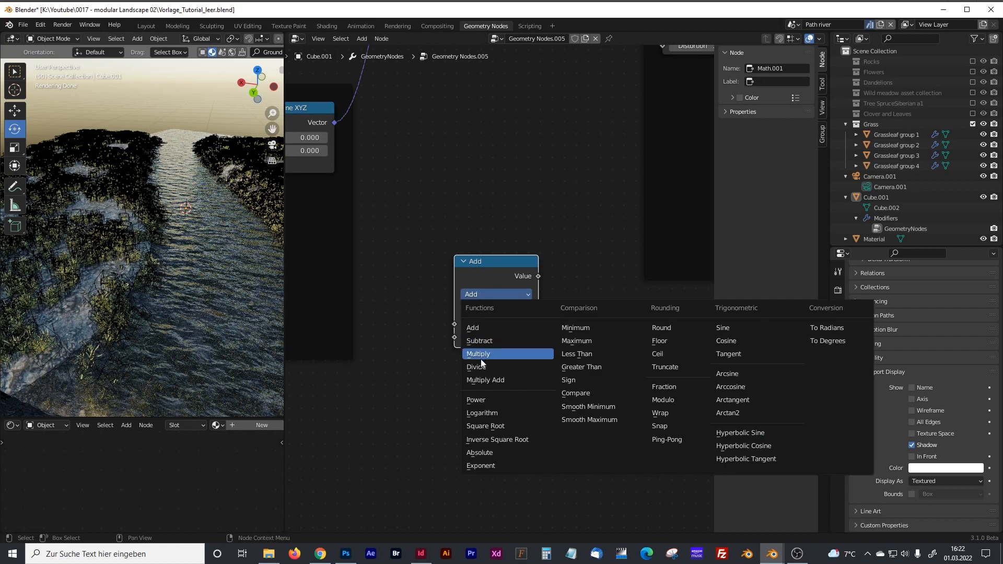
pyautogui.click(486, 382)
pyautogui.moveTo(478, 266); pyautogui.dragTo(516, 284)
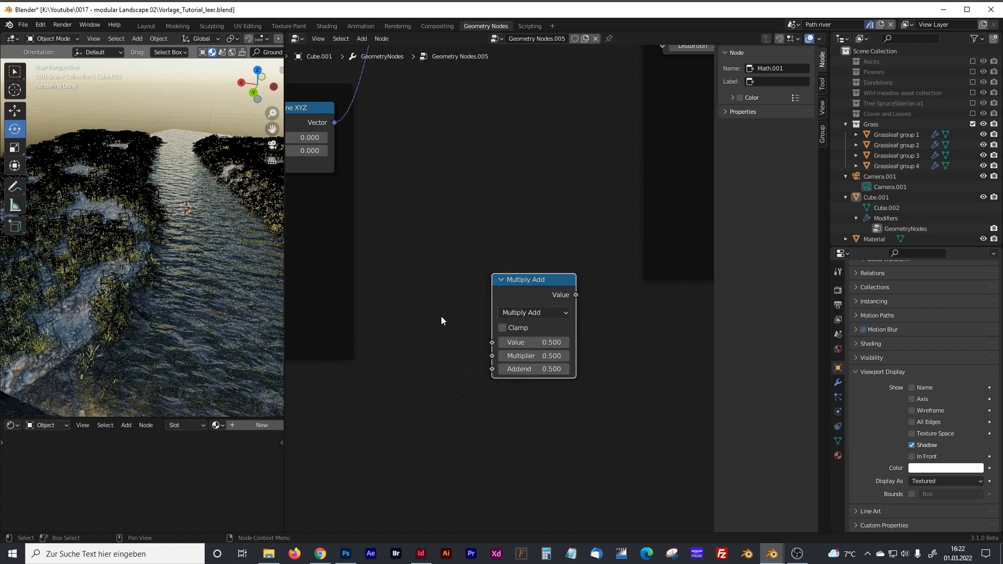
# Step: Add a Random Value node just before the new Multiply Add node
pyautogui.click(439, 327)
pyautogui.moveTo(431, 386); pyautogui.dragTo(481, 343, button='middle')
pyautogui.hotkey('shift', 'a')
pyautogui.write('ra')
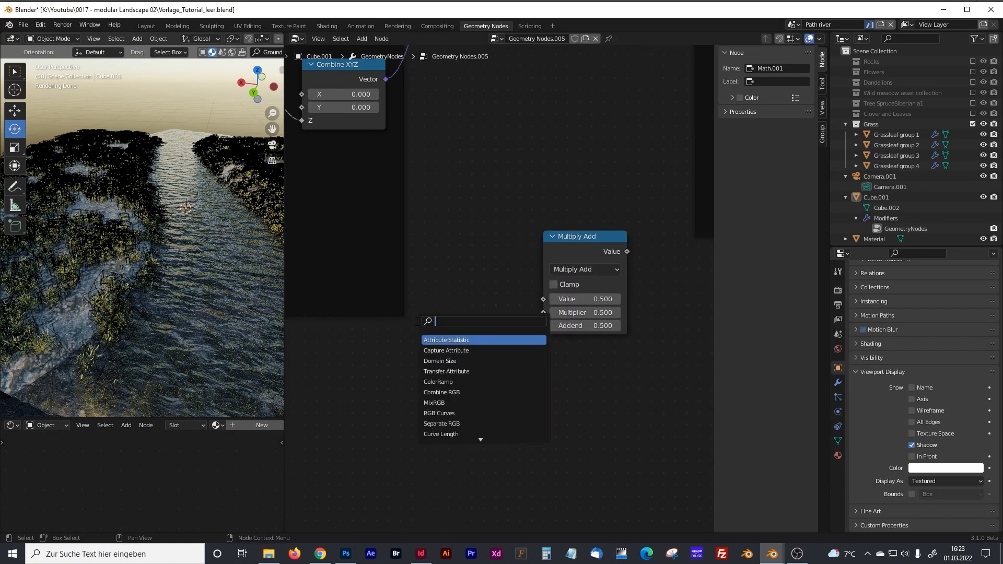
pyautogui.write('ndom')
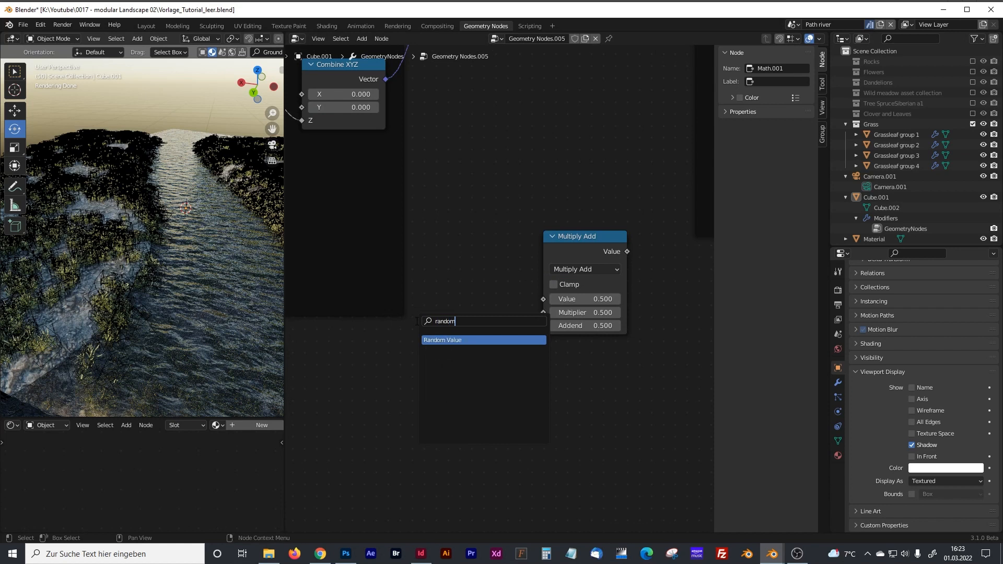
pyautogui.click(446, 340)
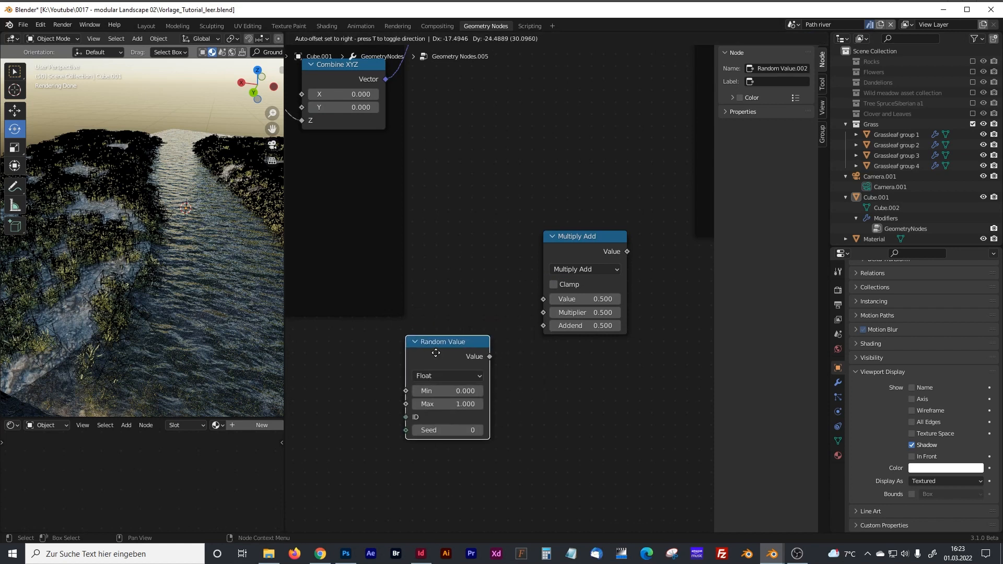
pyautogui.click(446, 354)
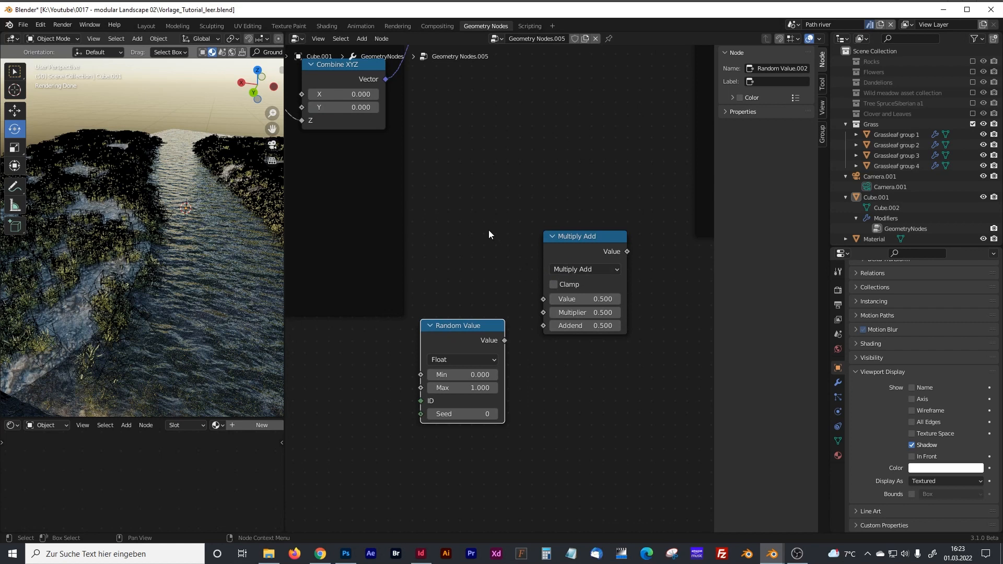
# Step: Connect the Distance output to the new Multiply Add's Value input and the Random Value output to its Multiplier
pyautogui.scroll(-1, 489, 231)
pyautogui.moveTo(392, 219); pyautogui.dragTo(588, 251, button='middle')
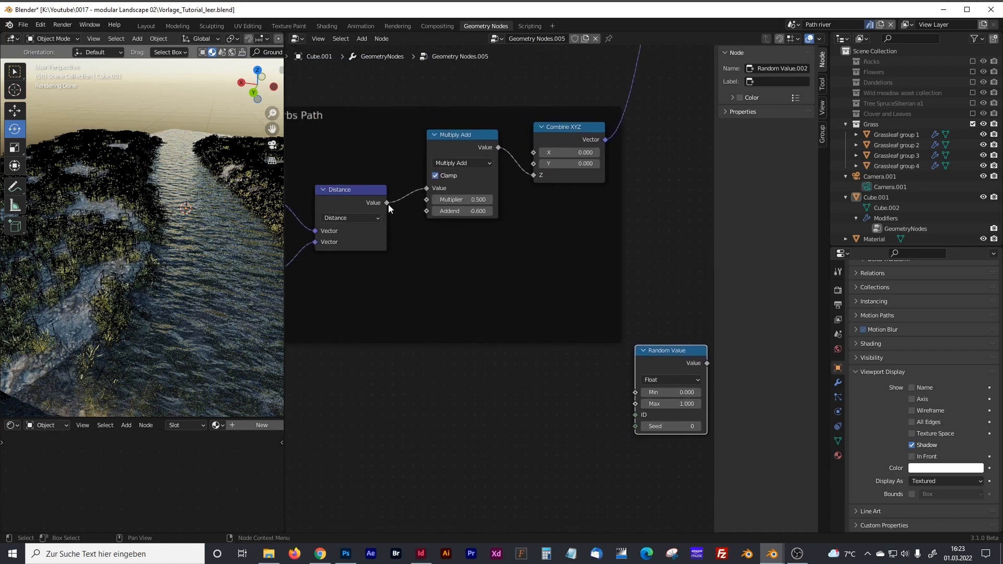
pyautogui.moveTo(388, 203); pyautogui.dragTo(589, 339)
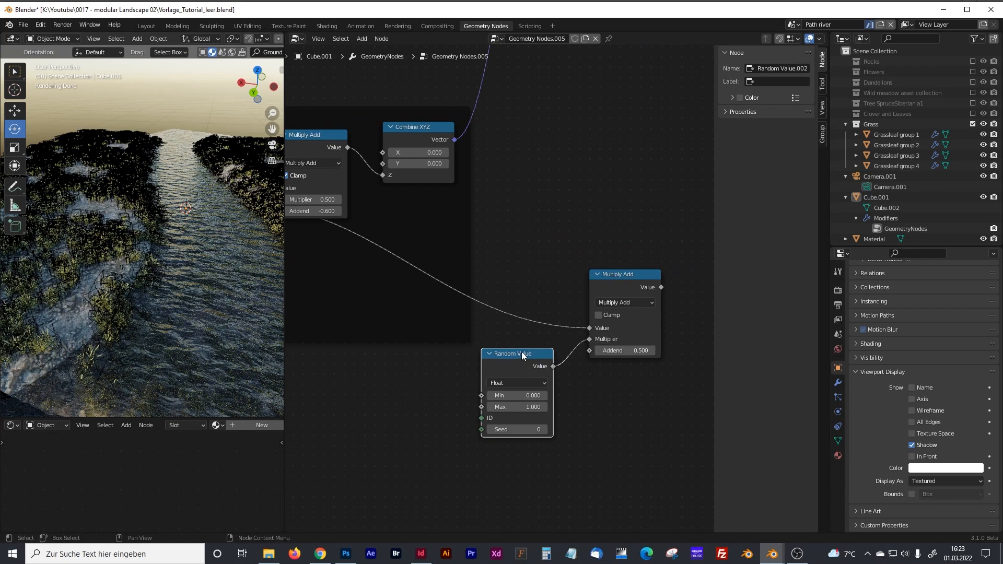
pyautogui.moveTo(521, 352); pyautogui.dragTo(526, 351)
# Step: Set the Random Value node's Min to 0.3 and Max to 0.4
pyautogui.click(538, 393)
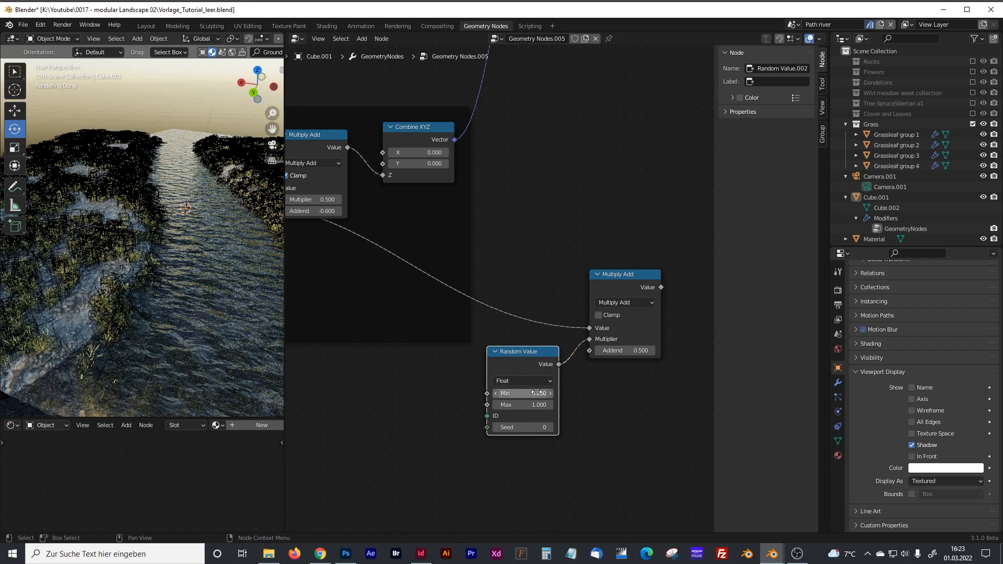
pyautogui.write('0.3')
pyautogui.press('Tab')
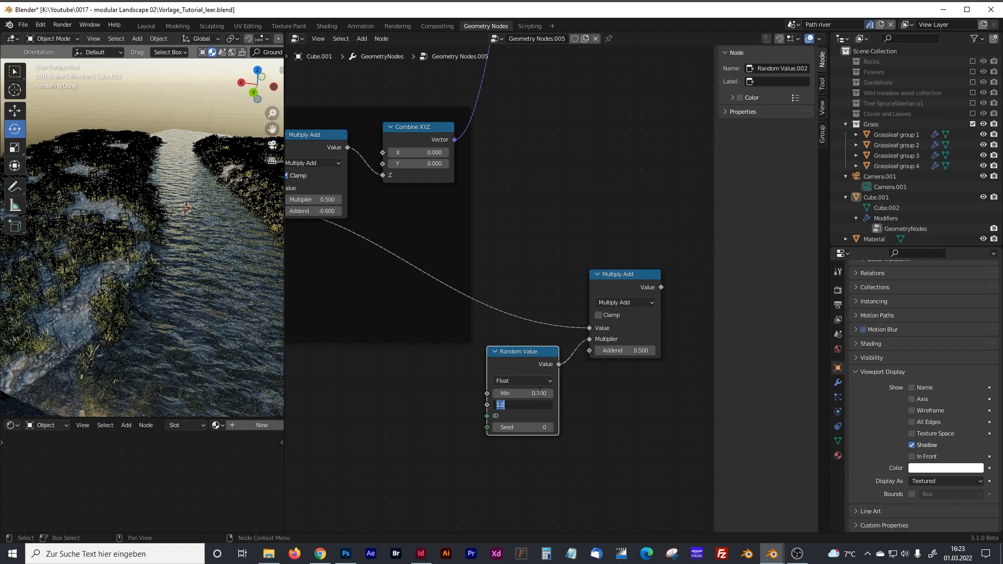
pyautogui.write('0.')
pyautogui.press('Return')
# Step: Add a Combine XYZ node, enable Clamp on the new Multiply Add and connect its output to the Z input
pyautogui.moveTo(589, 251); pyautogui.dragTo(430, 306, button='middle')
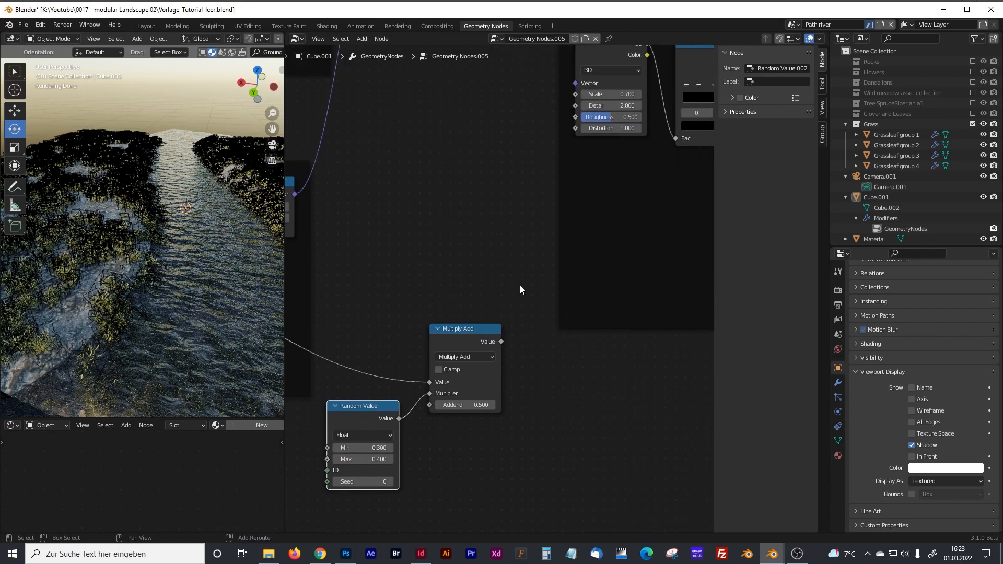
pyautogui.moveTo(520, 290); pyautogui.dragTo(453, 287, button='middle')
pyautogui.click(536, 291)
pyautogui.click(525, 388)
pyautogui.hotkey('shift', 'a')
pyautogui.click(491, 328)
pyautogui.write('combi')
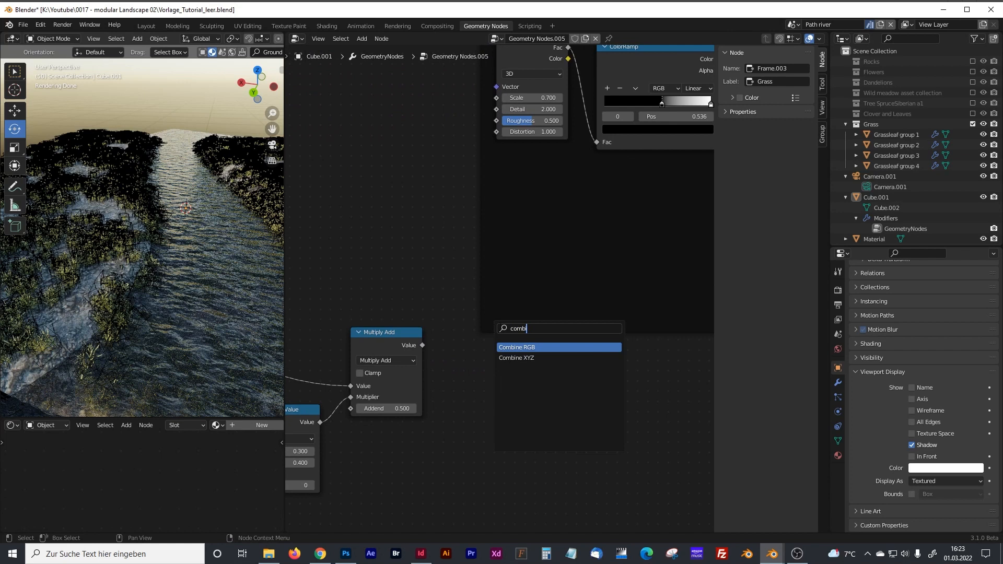
pyautogui.click(524, 355)
pyautogui.click(555, 277)
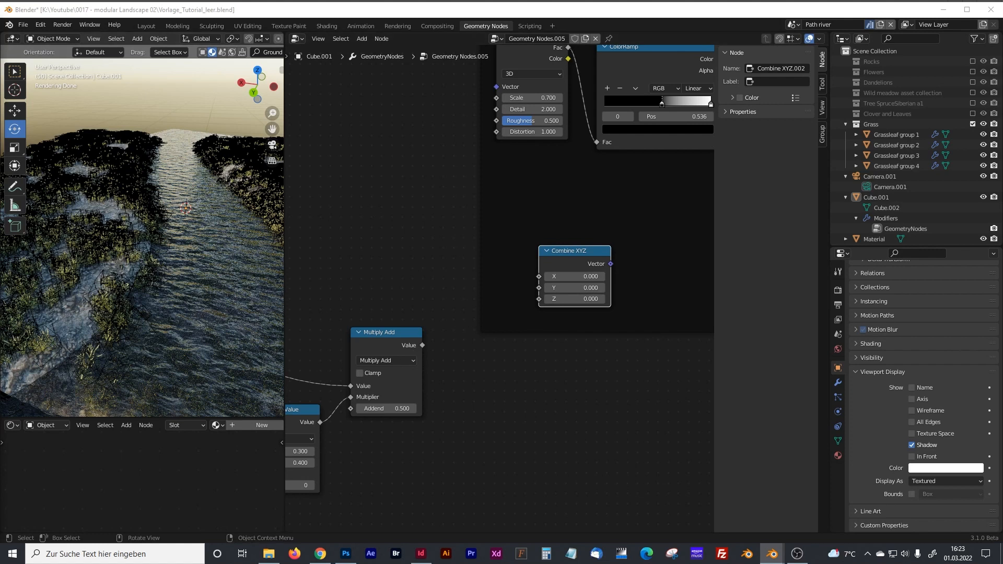
pyautogui.click(379, 334)
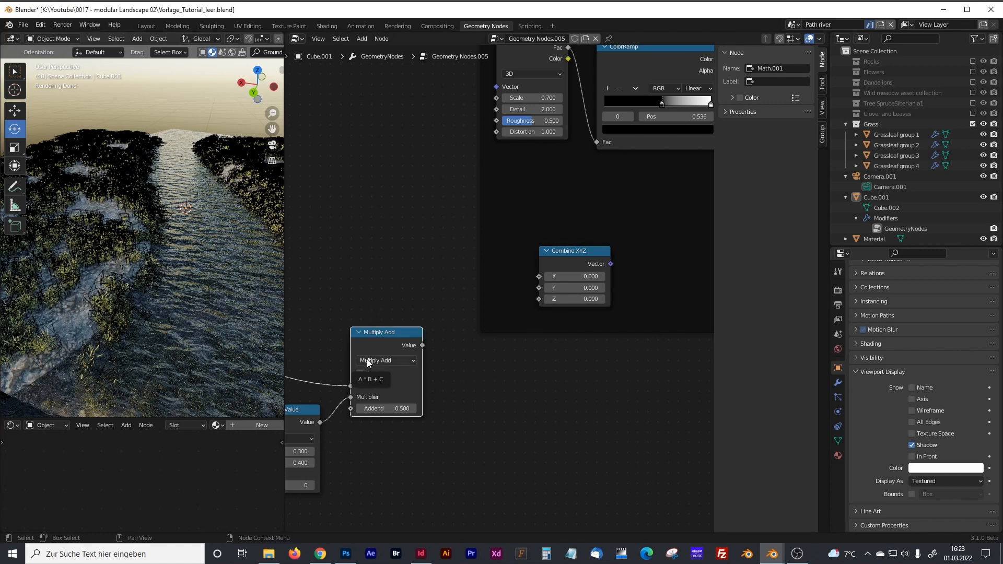
pyautogui.moveTo(423, 346); pyautogui.dragTo(536, 300)
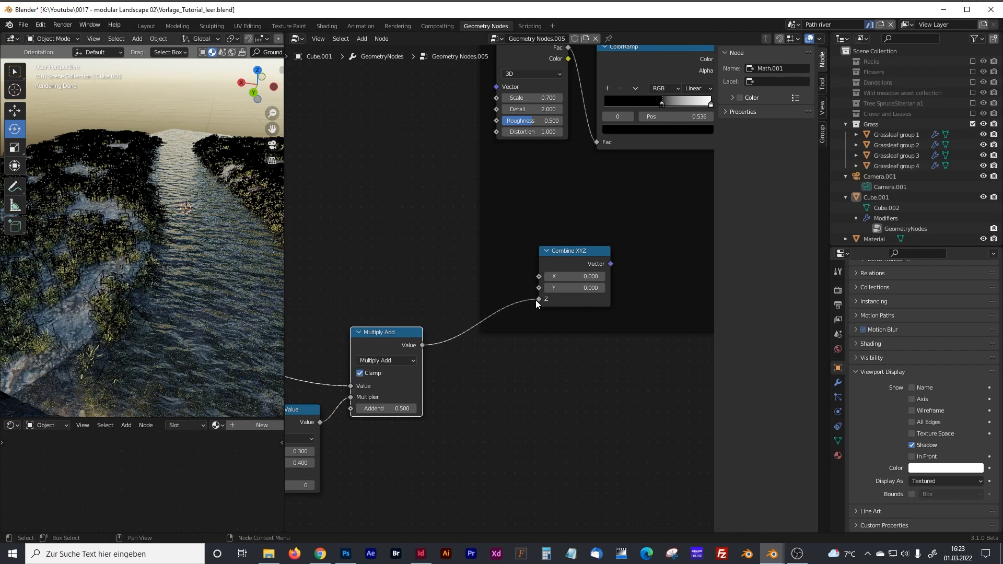
# Step: Connect the new Combine XYZ's Vector output to the Selection input of the grass Instance on Points node
pyautogui.scroll(-2, 638, 264)
pyautogui.moveTo(631, 264); pyautogui.dragTo(562, 281, button='middle')
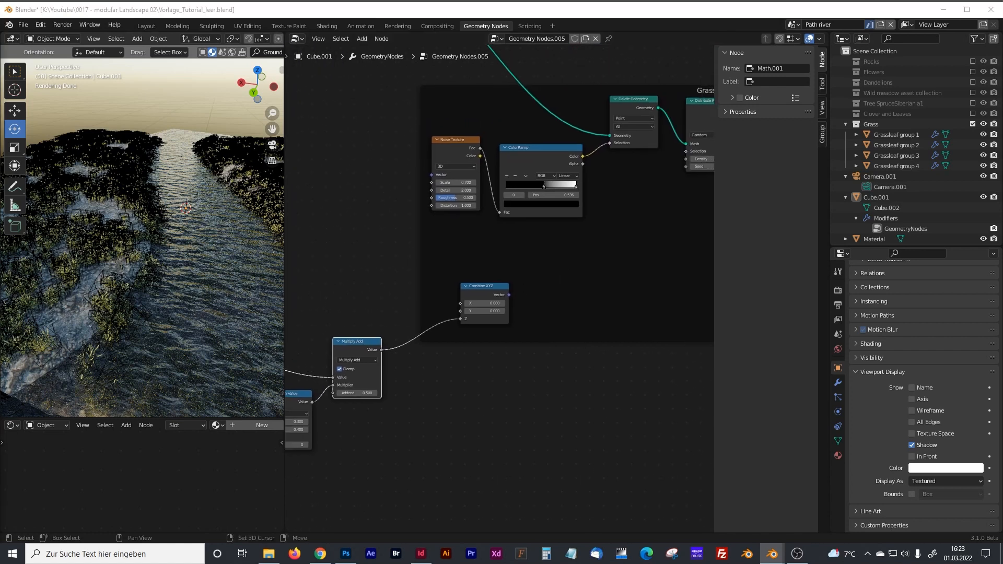
pyautogui.moveTo(525, 320); pyautogui.dragTo(421, 341, button='middle')
pyautogui.scroll(-2, 459, 332)
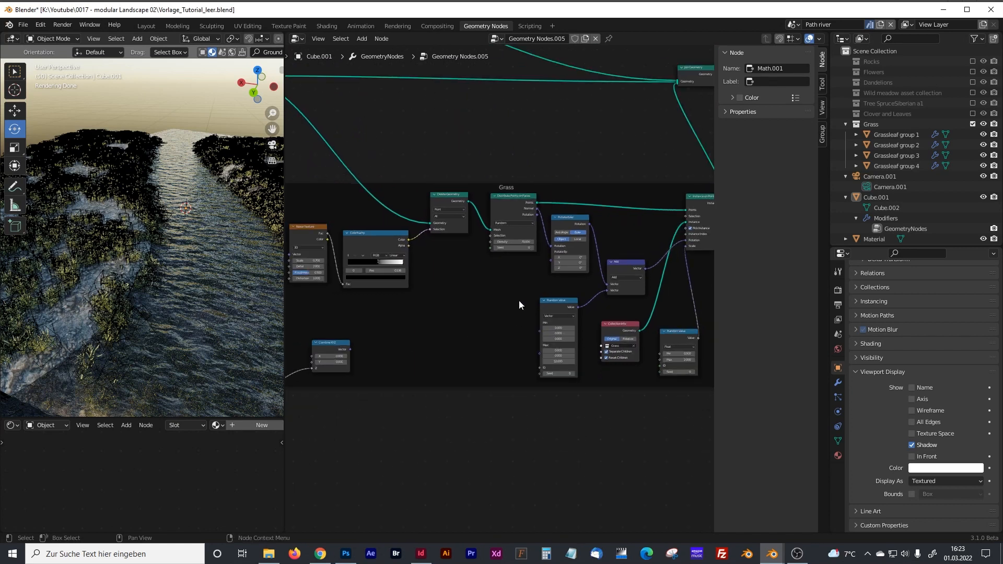
pyautogui.moveTo(348, 350); pyautogui.dragTo(616, 219)
pyautogui.scroll(4, 533, 220)
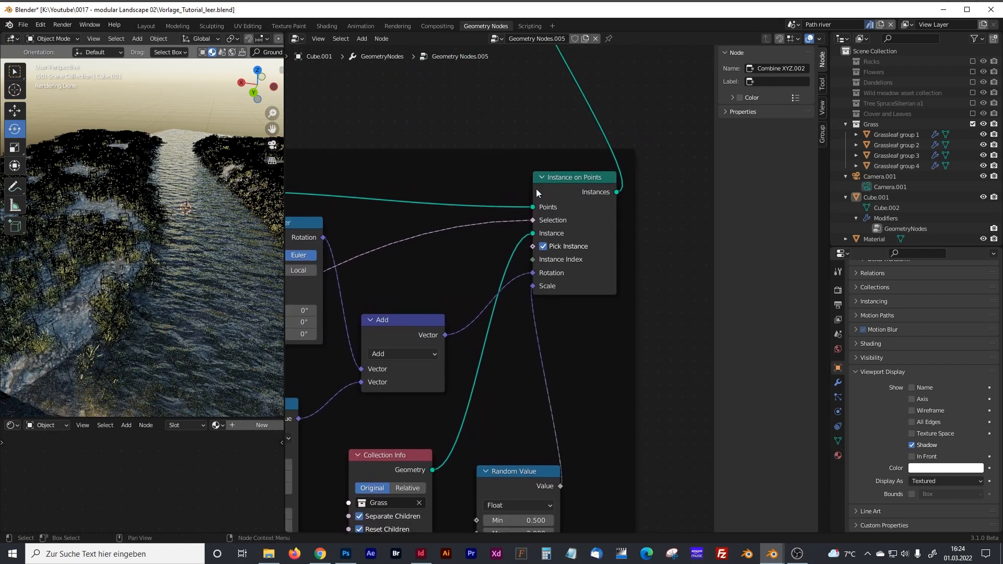
# Step: Set the Addend of the grass Multiply Add node to -1.5 to clear grass from the river's edge
pyautogui.moveTo(411, 281); pyautogui.dragTo(683, 239, button='middle')
pyautogui.moveTo(494, 325); pyautogui.dragTo(566, 296, button='middle')
pyautogui.moveTo(553, 275); pyautogui.dragTo(649, 232, button='middle')
pyautogui.moveTo(487, 278); pyautogui.dragTo(531, 267, button='middle')
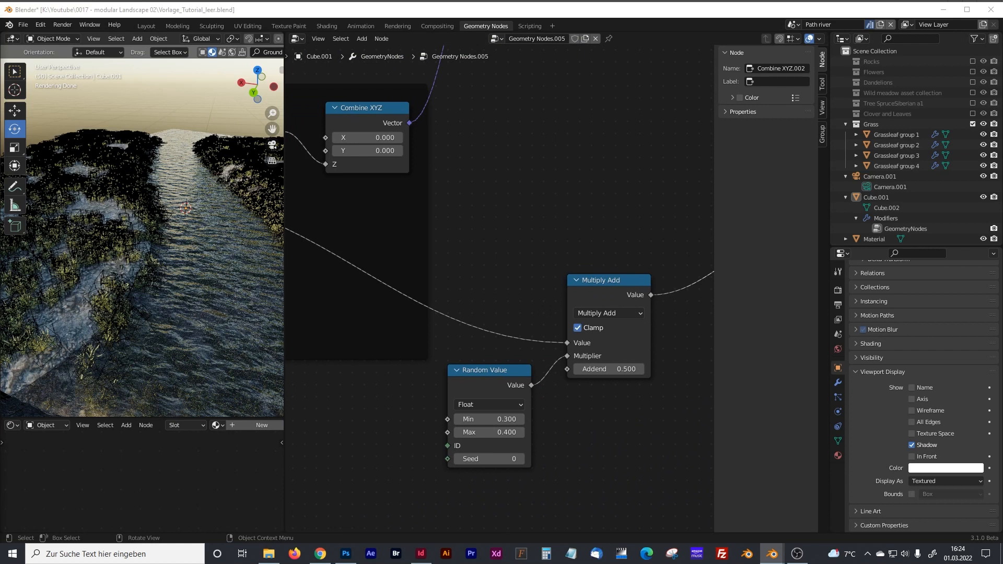
pyautogui.scroll(1, 221, 295)
pyautogui.scroll(-1, 235, 295)
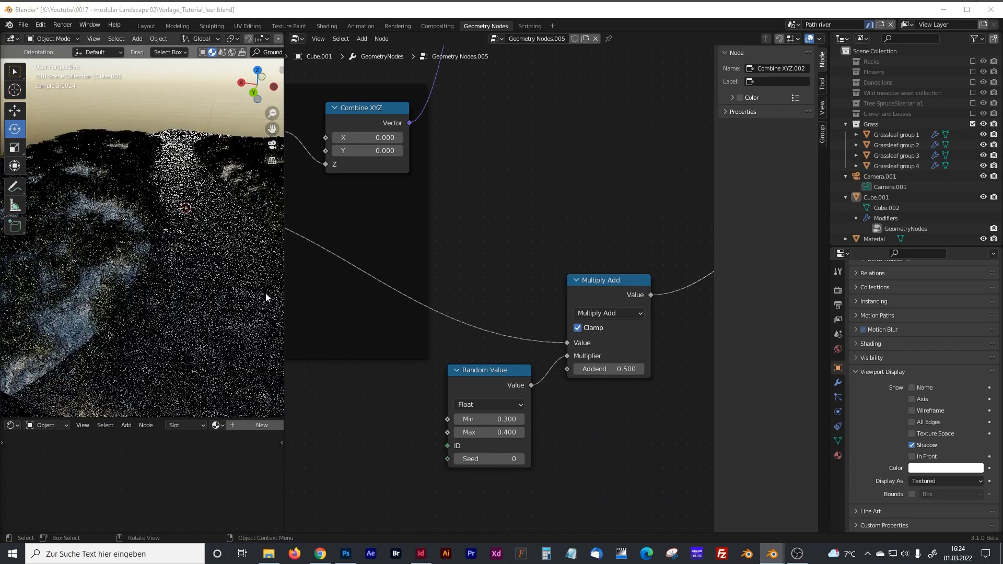
pyautogui.moveTo(609, 369); pyautogui.dragTo(588, 369)
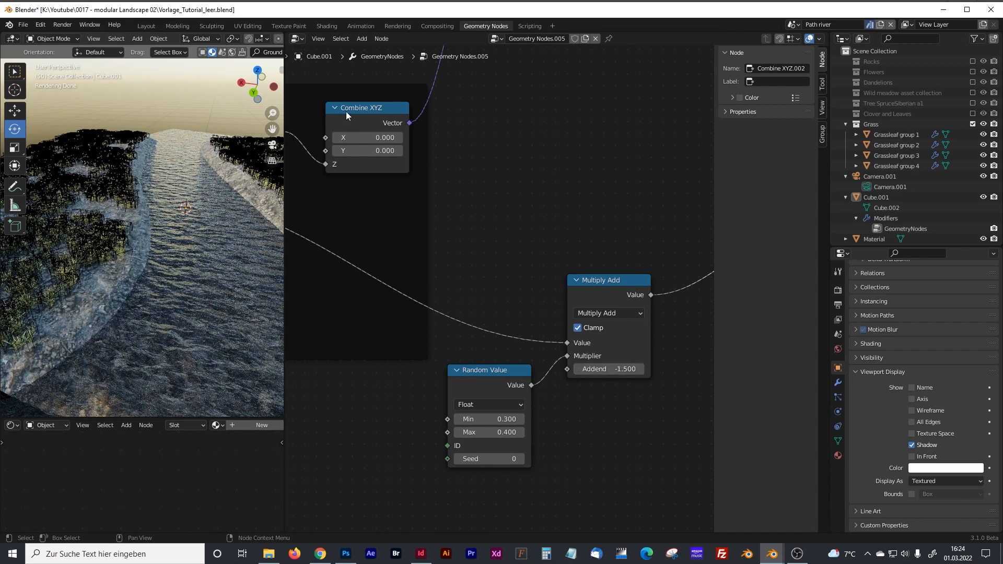
# Step: Widen the 3D viewport and switch it to solid shading with its sidebar shown
pyautogui.moveTo(285, 80); pyautogui.dragTo(445, 78)
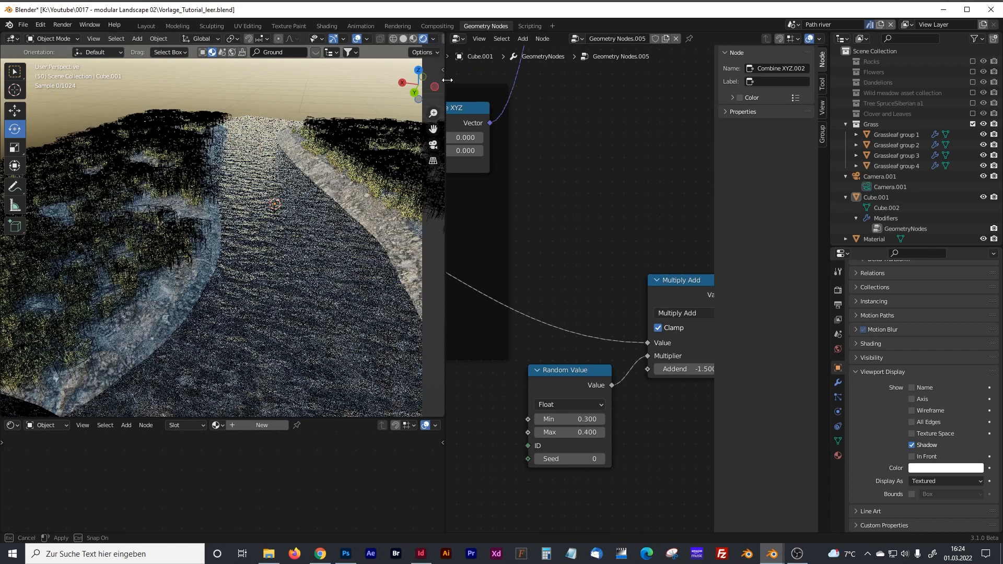
pyautogui.click(403, 40)
pyautogui.click(443, 70)
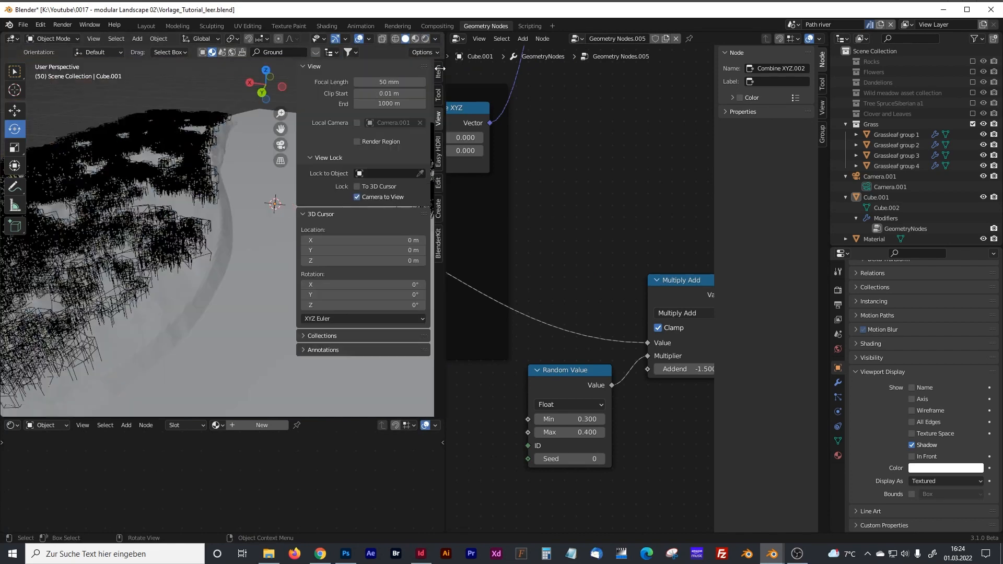
# Step: Hide the 3D viewport's sidebar and set the Addend of the grass Multiply Add node to -1.7
pyautogui.press('n')
pyautogui.moveTo(265, 224); pyautogui.dragTo(265, 210, button='middle')
pyautogui.moveTo(575, 271); pyautogui.dragTo(510, 230, button='middle')
pyautogui.moveTo(643, 328)
pyautogui.mouseDown()
pyautogui.moveTo(663, 328)
pyautogui.moveTo(612, 328)
pyautogui.moveTo(644, 328)
pyautogui.moveTo(633, 328)
pyautogui.mouseUp()
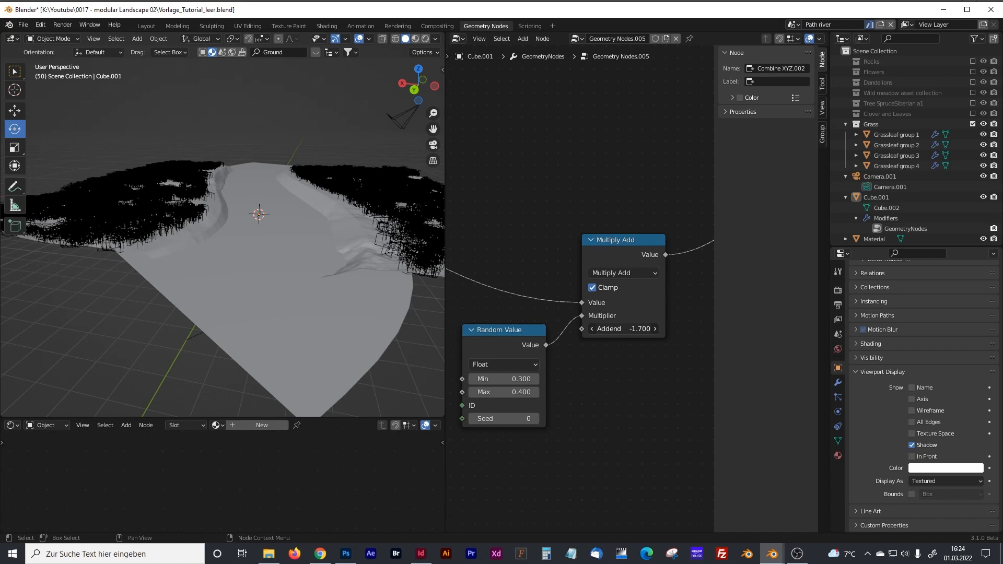
# Step: Label the grass Multiply Add node "Vegetation Border"
pyautogui.click(630, 242)
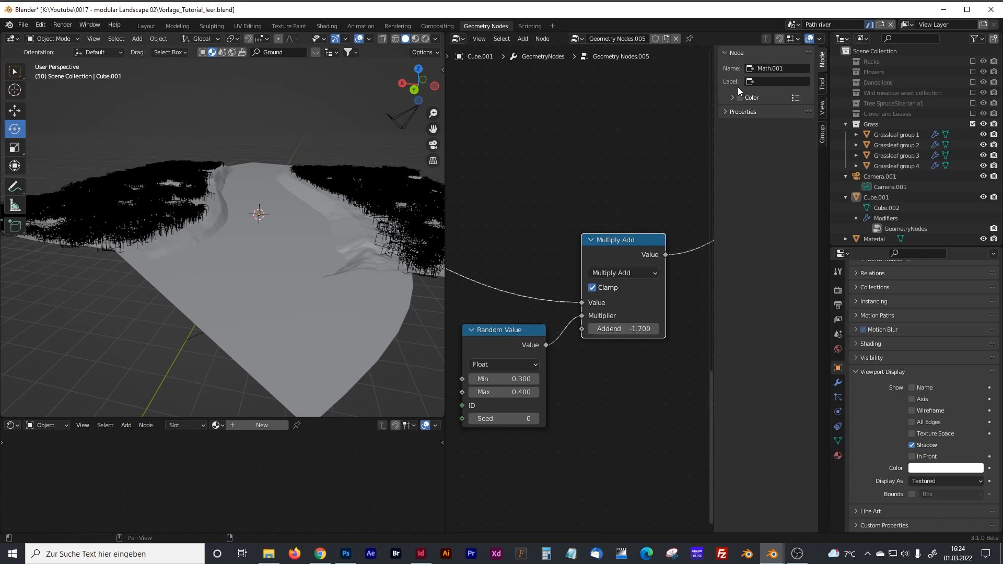
pyautogui.click(765, 82)
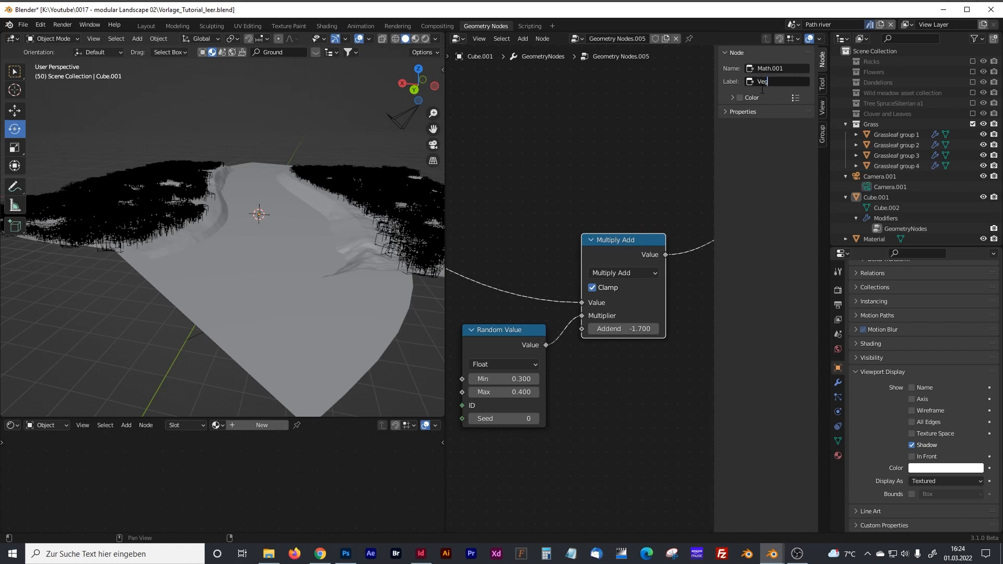
pyautogui.write('Vegetation Border')
pyautogui.press('Return')
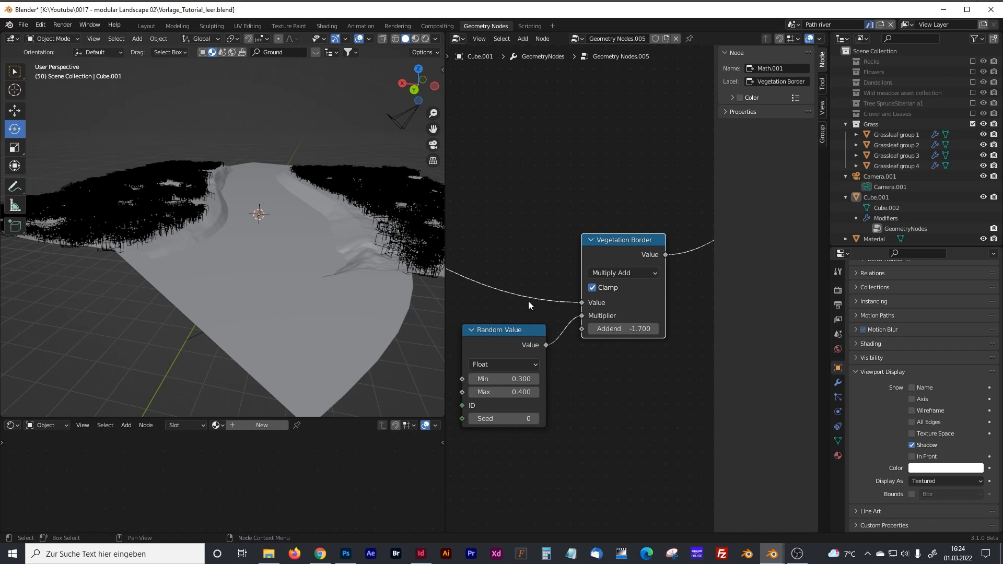
# Step: Set the Min of the Random Value node feeding the Vegetation Border multiplier to -0.1
pyautogui.moveTo(519, 271); pyautogui.dragTo(543, 249, button='middle')
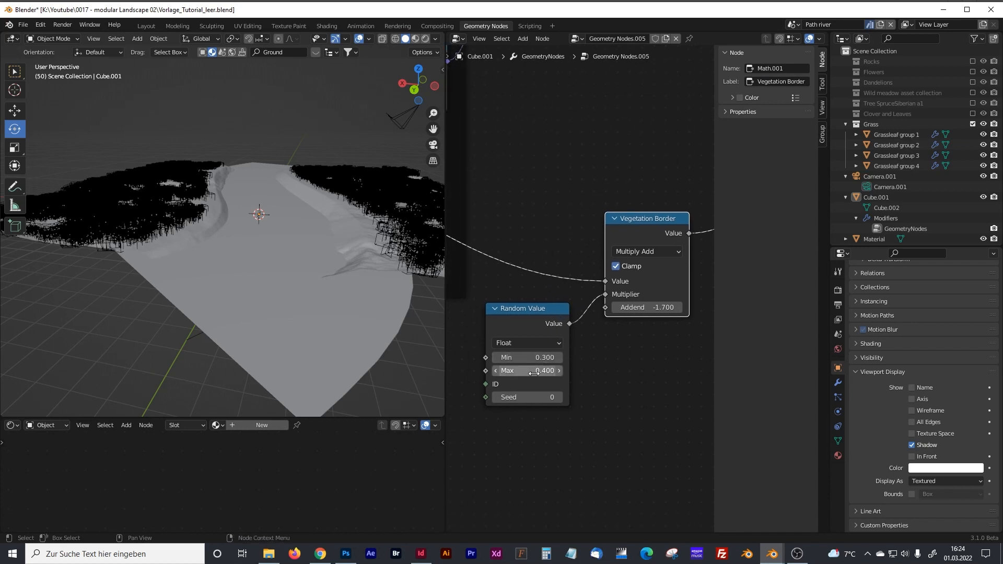
pyautogui.click(496, 358)
pyautogui.click(496, 358)
pyautogui.click(496, 358)
pyautogui.click(496, 358)
pyautogui.click(559, 357)
pyautogui.click(558, 358)
pyautogui.click(558, 358)
pyautogui.click(558, 358)
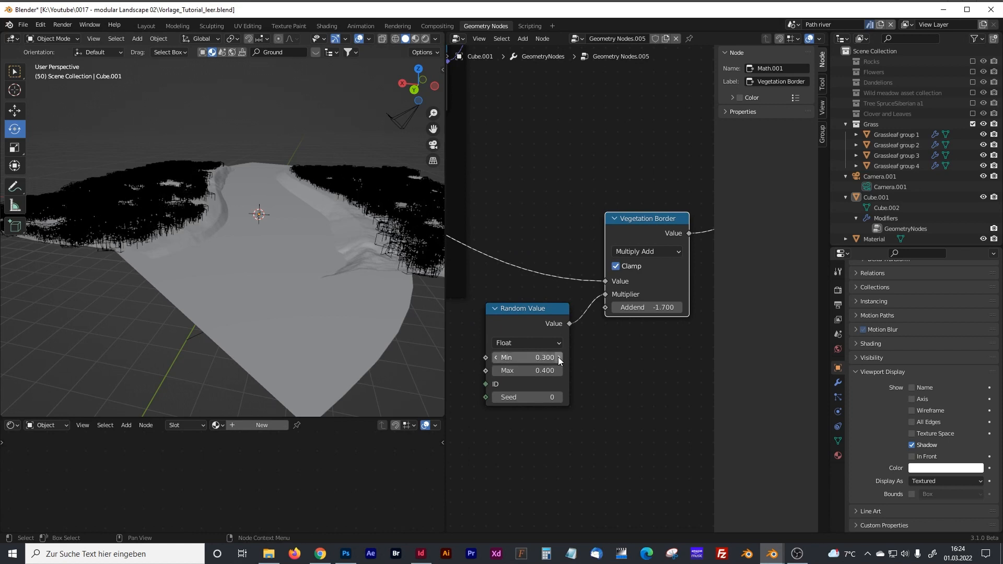
pyautogui.click(494, 358)
pyautogui.click(493, 357)
pyautogui.click(494, 357)
pyautogui.click(493, 357)
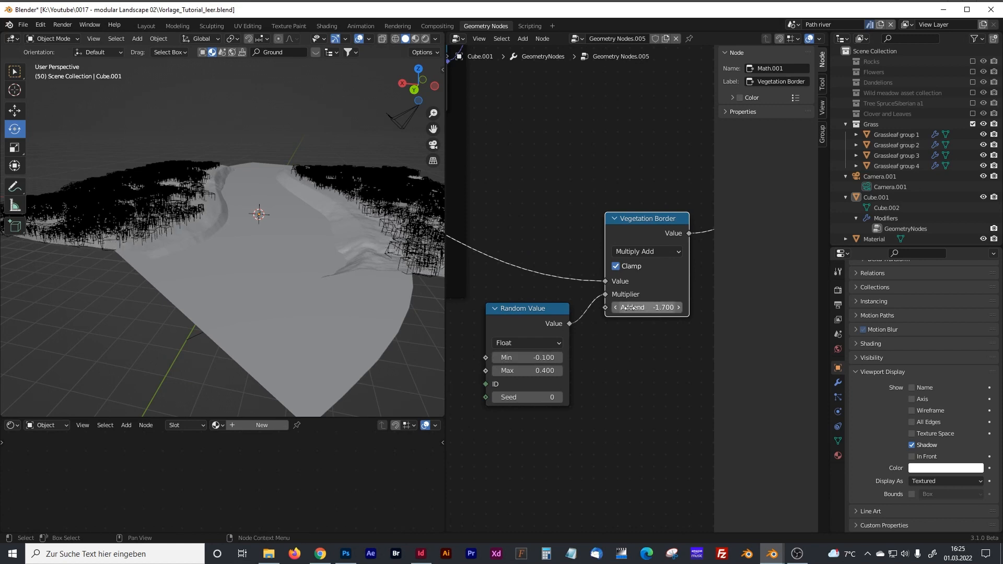
# Step: Set the Addend of the Vegetation Border node to -1.5
pyautogui.click(615, 307)
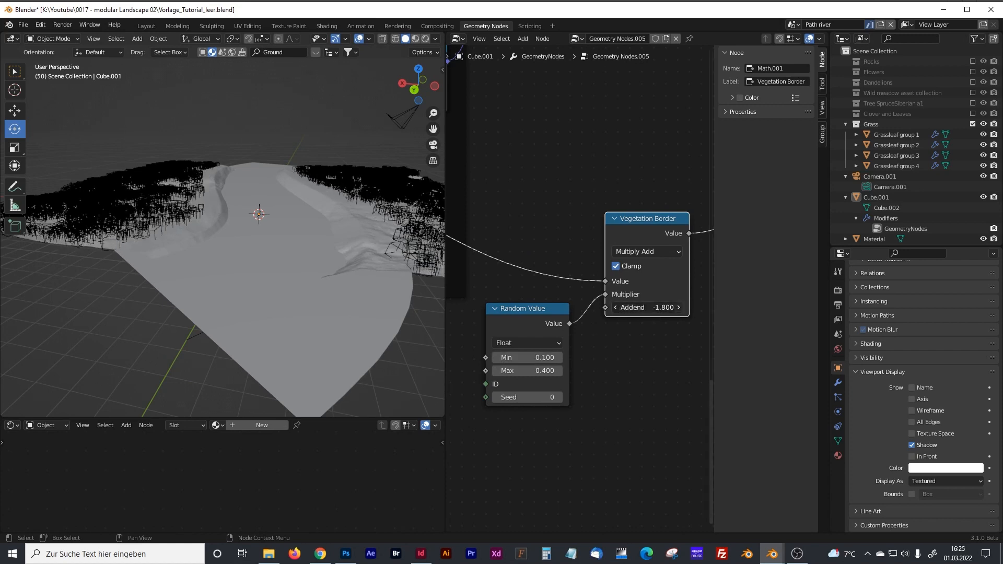
pyautogui.doubleClick(675, 308)
pyautogui.click(675, 307)
pyautogui.press('BackSpace')
pyautogui.write('5')
pyautogui.press('Return')
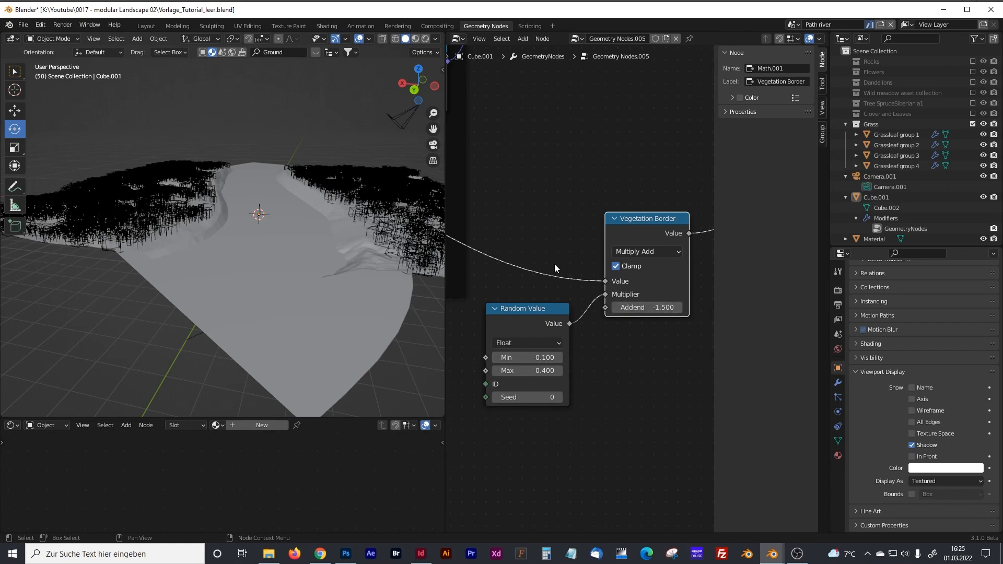
# Step: Reshape the river by moving two control points of the NurbsPath sideways in opposite directions in Edit Mode, and return to Object Mode
pyautogui.moveTo(296, 130)
pyautogui.mouseDown(button='middle')
pyautogui.moveTo(309, 196)
pyautogui.moveTo(285, 116)
pyautogui.mouseUp(button='middle')
pyautogui.moveTo(294, 241); pyautogui.dragTo(308, 293, button='middle')
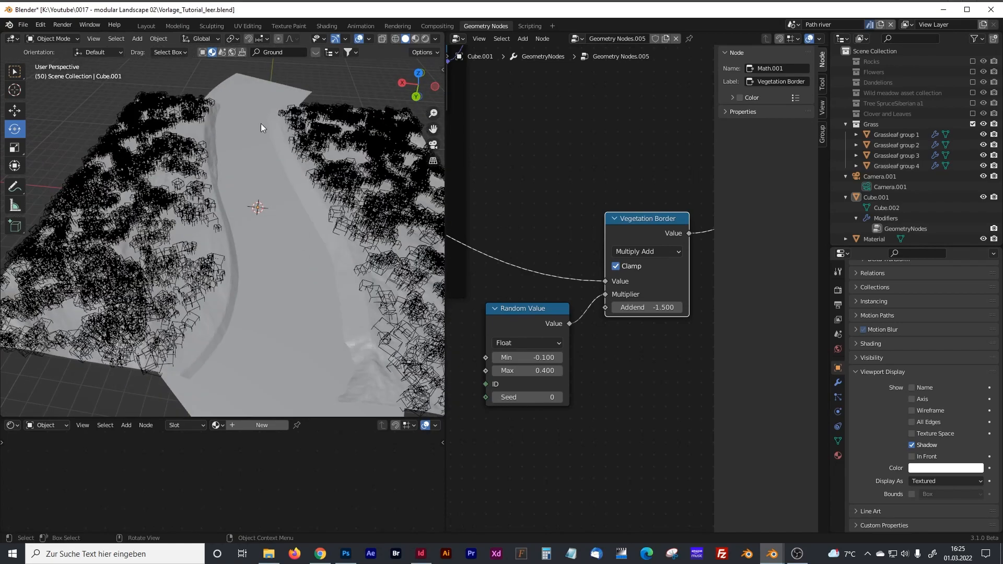
pyautogui.scroll(-2, 879, 234)
pyautogui.click(876, 226)
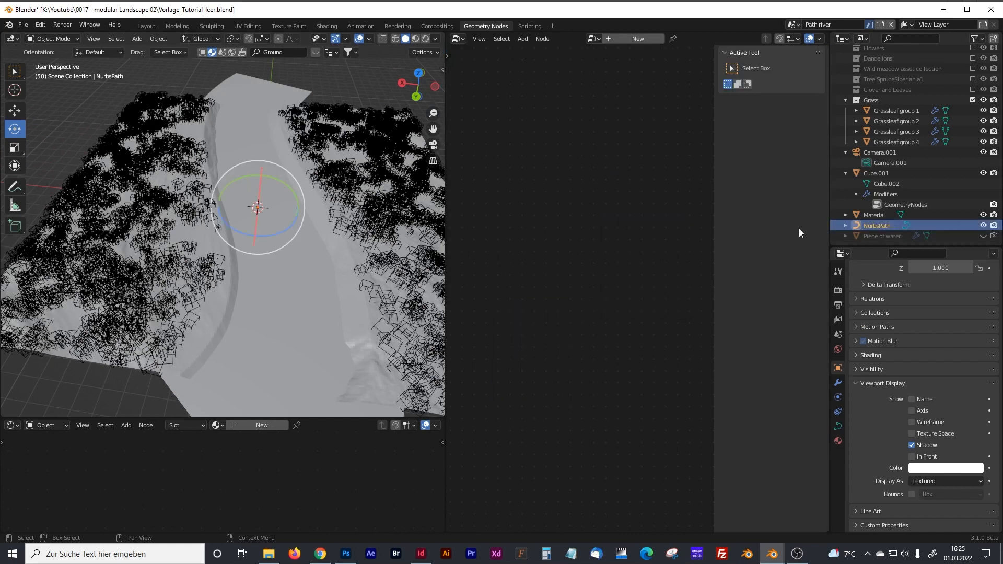
pyautogui.press('Tab')
pyautogui.click(205, 147)
pyautogui.moveTo(178, 148); pyautogui.dragTo(372, 168)
pyautogui.click(357, 309)
pyautogui.moveTo(323, 308); pyautogui.dragTo(92, 275)
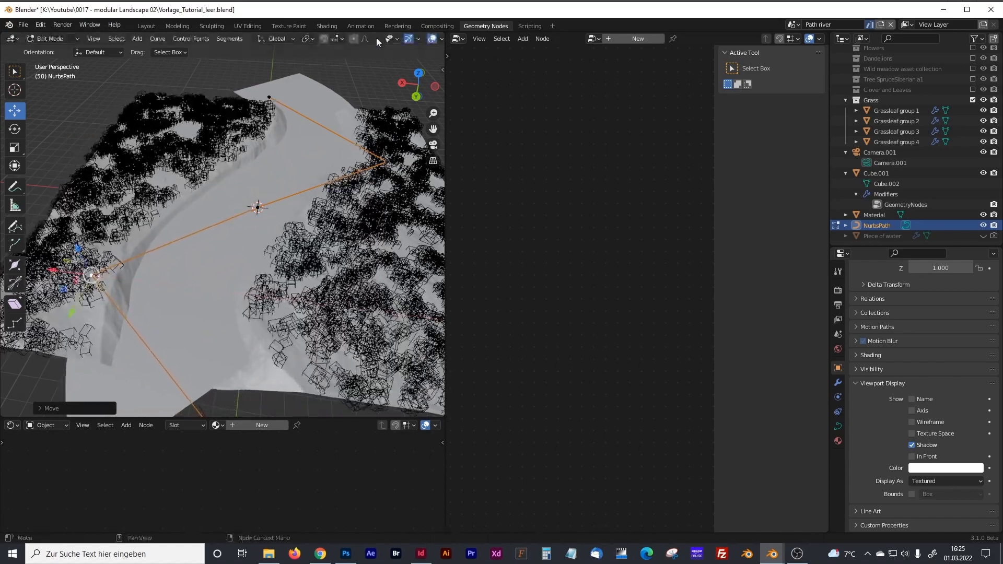
pyautogui.moveTo(321, 226); pyautogui.dragTo(340, 210, button='middle')
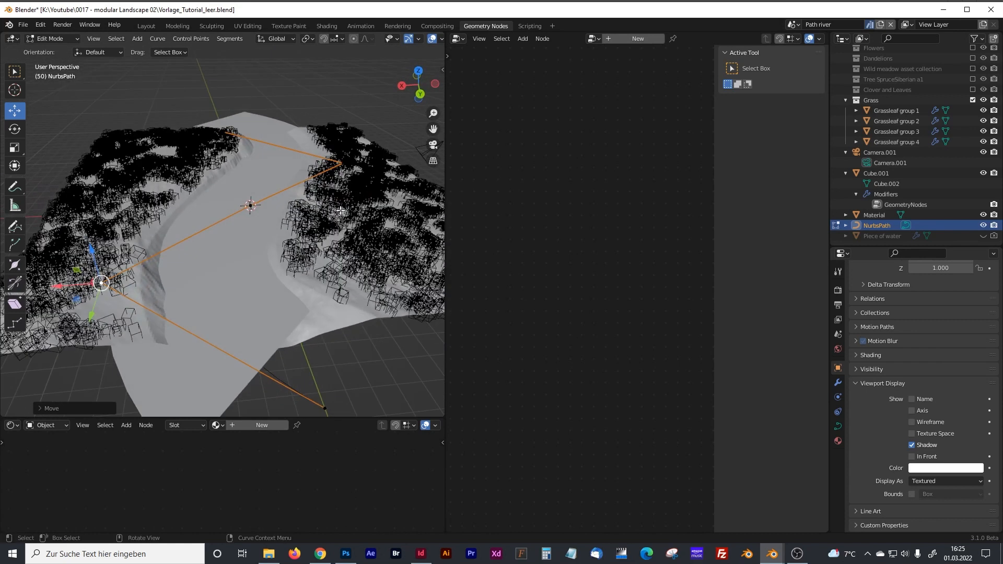
pyautogui.press('Tab')
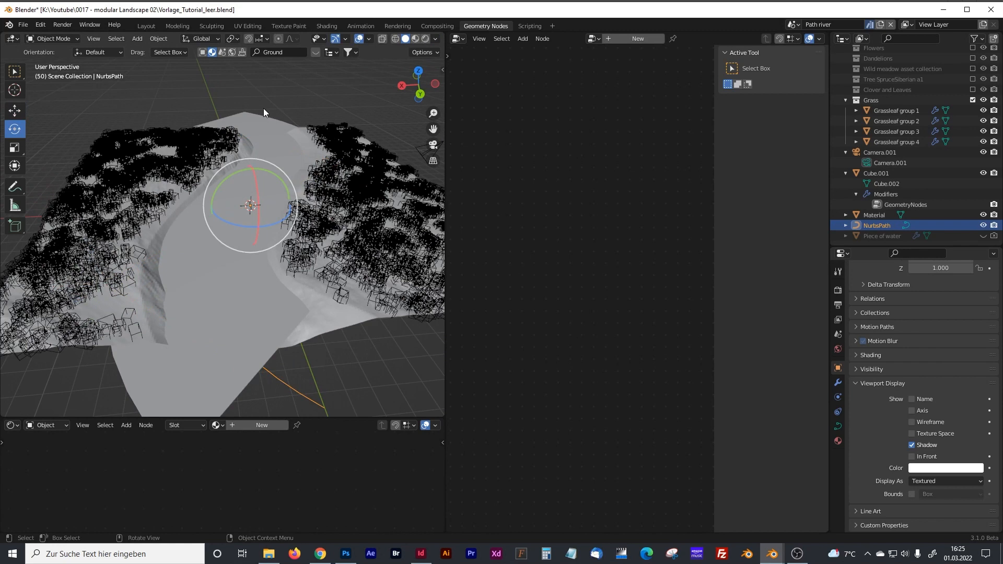
# Step: Select the landscape object Cube.001 and widen the node editor around the Vegetation Border node
pyautogui.click(256, 124)
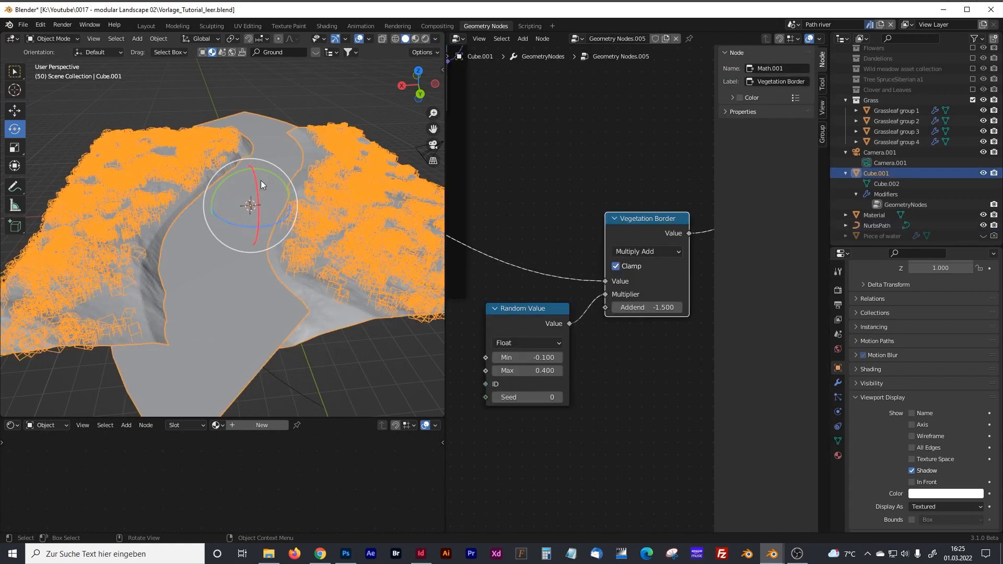
pyautogui.scroll(-1, 487, 267)
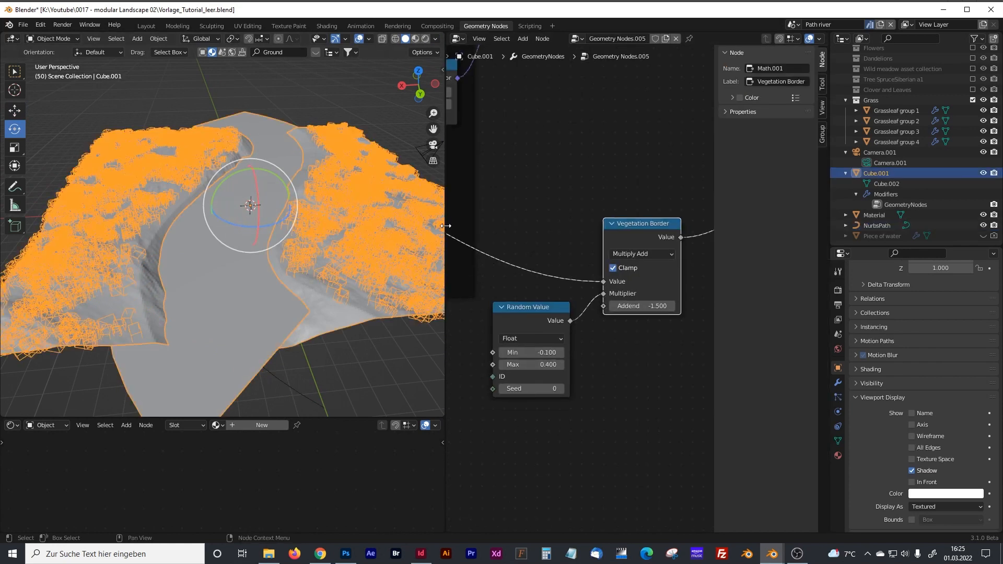
pyautogui.moveTo(445, 226); pyautogui.dragTo(232, 225)
pyautogui.scroll(-3, 393, 270)
pyautogui.moveTo(374, 293); pyautogui.dragTo(438, 279, button='middle')
pyautogui.moveTo(519, 287); pyautogui.dragTo(413, 304, button='middle')
pyautogui.scroll(3, 510, 269)
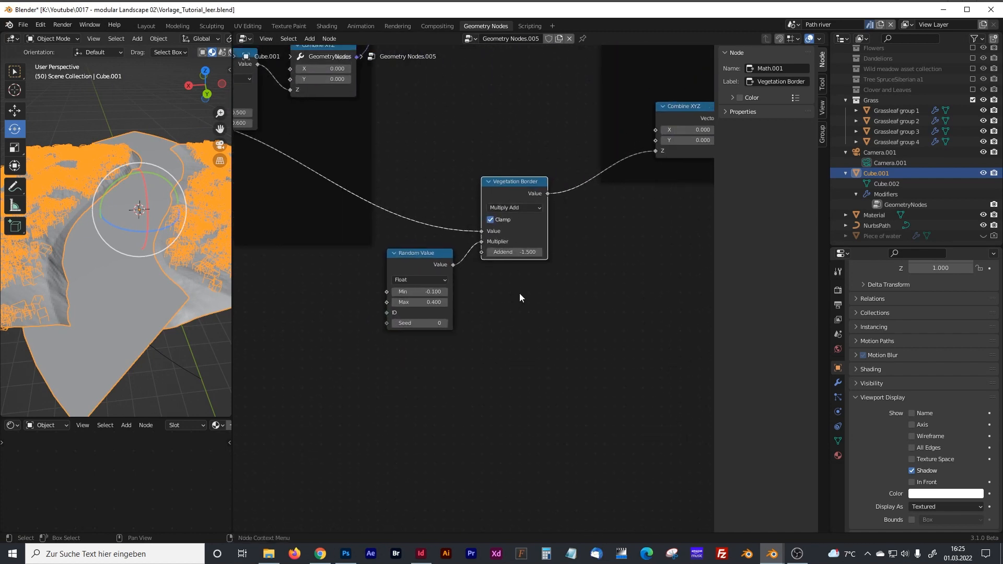
# Step: Join the Random Value and Vegetation Border nodes in a frame labelled "Vegetation Border Control"
pyautogui.moveTo(428, 255); pyautogui.dragTo(430, 255)
pyautogui.moveTo(564, 353); pyautogui.dragTo(402, 162)
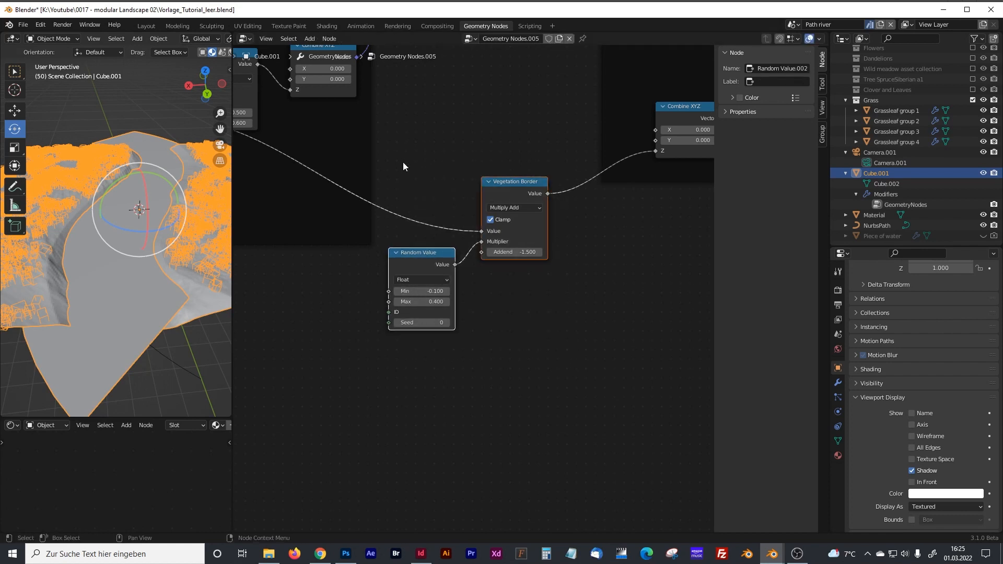
pyautogui.keyDown('ctrl'); pyautogui.click(434, 252); pyautogui.keyUp('ctrl')
pyautogui.keyDown('shift'); pyautogui.click(499, 183); pyautogui.keyUp('shift')
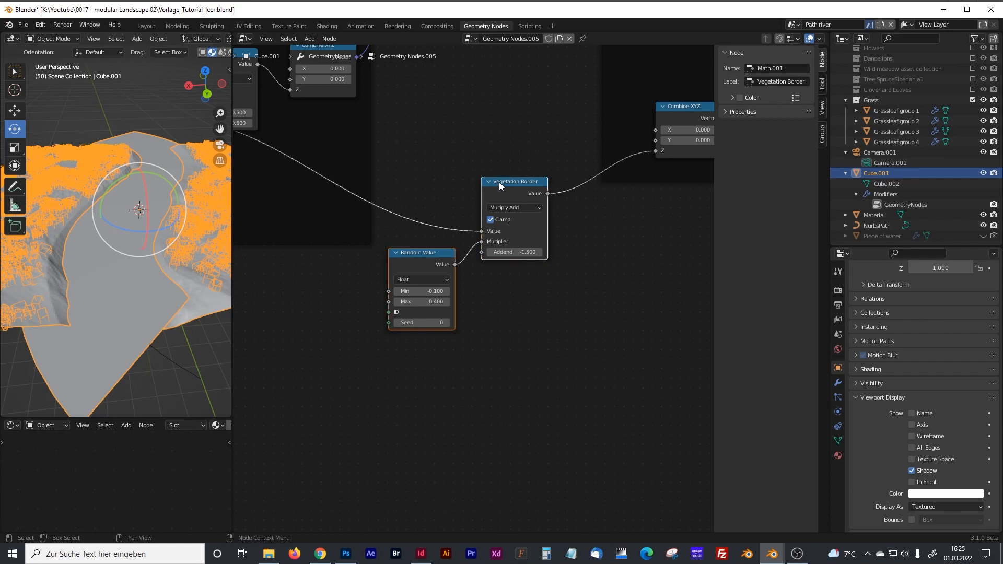
pyautogui.hotkey('ctrl', 'j')
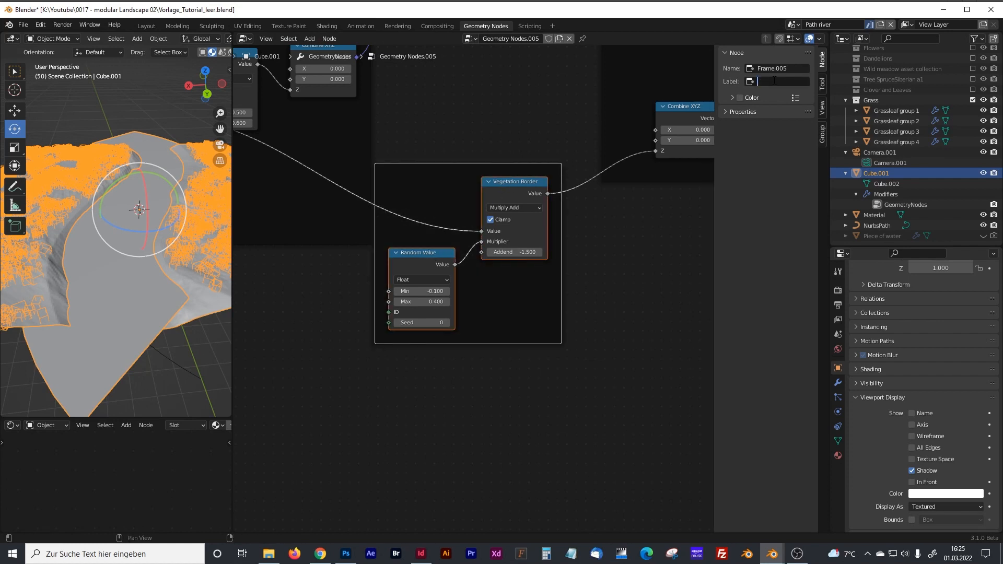
pyautogui.write('Vegetation Border Control')
pyautogui.press('Return')
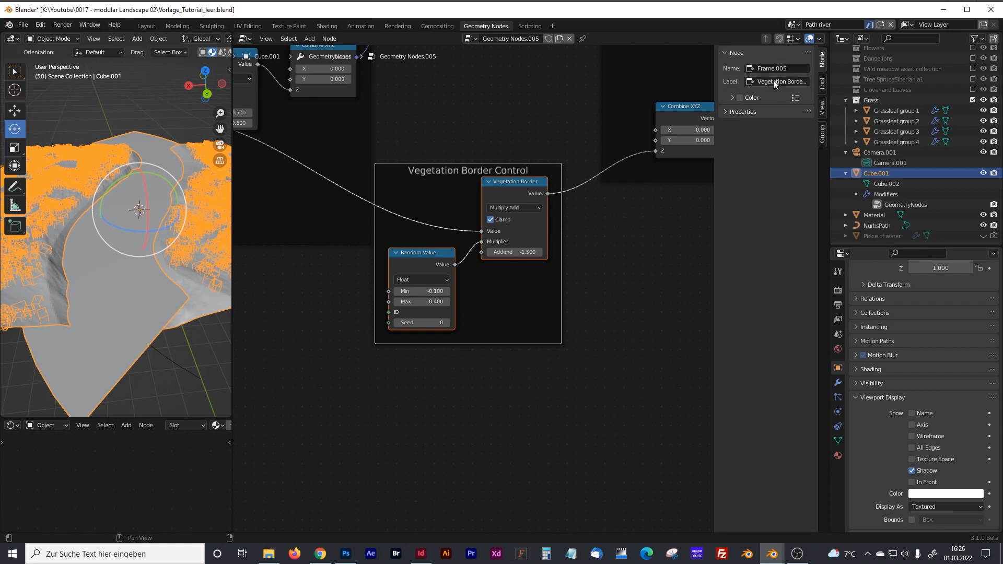
# Step: Duplicate the Vegetation Border and Random Value nodes and place the copies in the empty area below the Nurbs Path frame
pyautogui.moveTo(366, 269); pyautogui.dragTo(452, 265, button='middle')
pyautogui.scroll(-2, 443, 265)
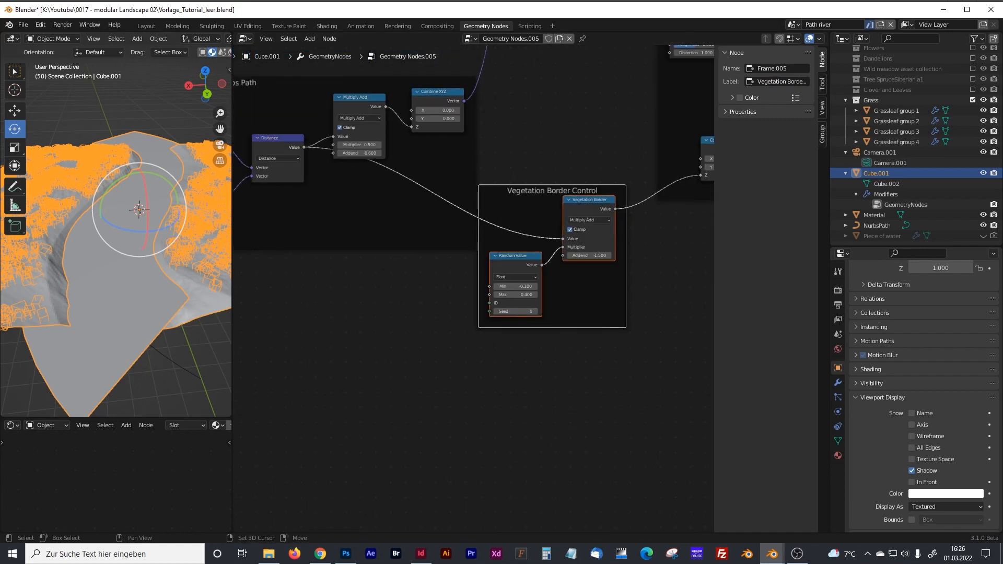
pyautogui.click(565, 210)
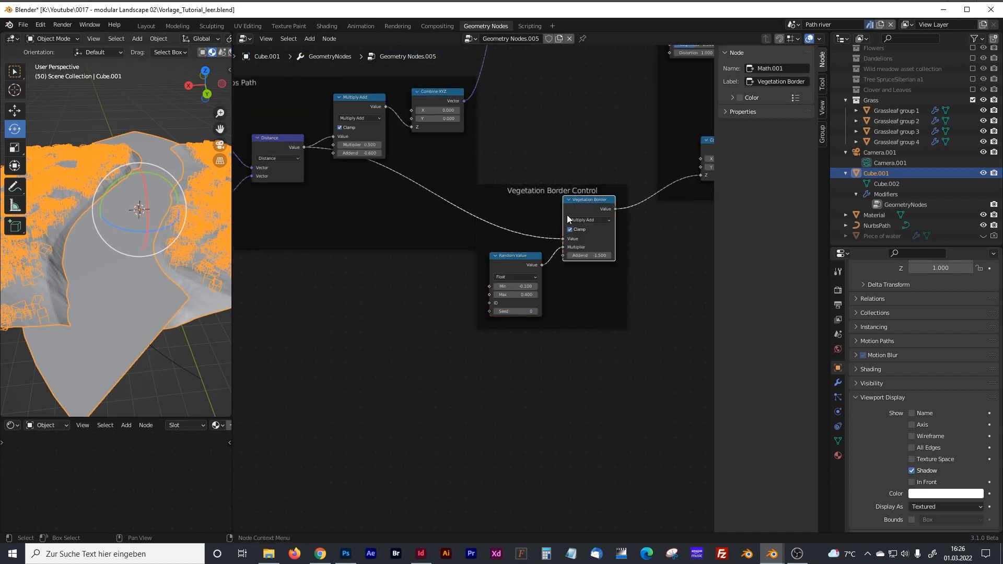
pyautogui.keyDown('shift'); pyautogui.click(528, 256); pyautogui.keyUp('shift')
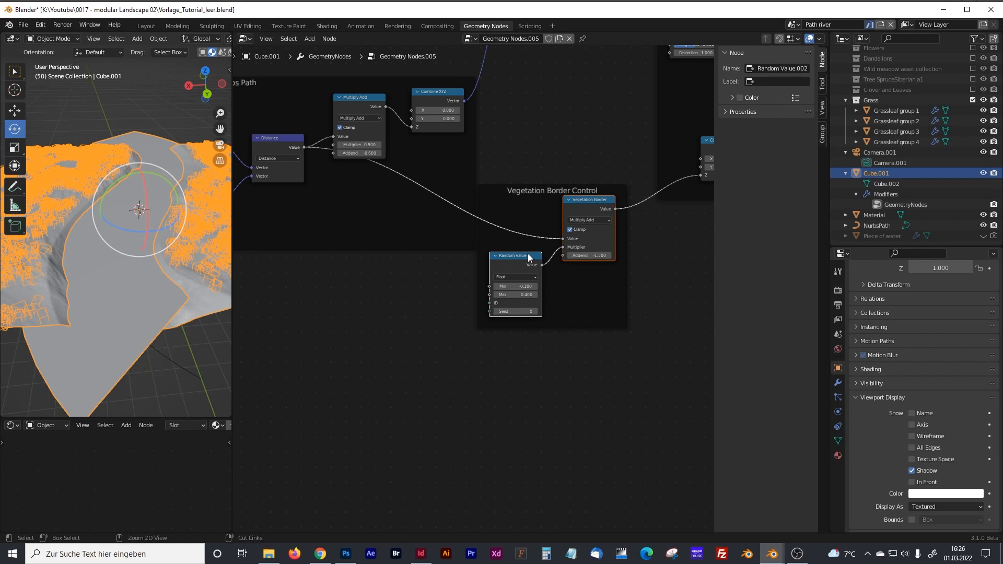
pyautogui.hotkey('shift', 'd')
pyautogui.click(375, 315)
pyautogui.moveTo(382, 296); pyautogui.dragTo(537, 258, button='middle')
pyautogui.press('g')
pyautogui.click(475, 293)
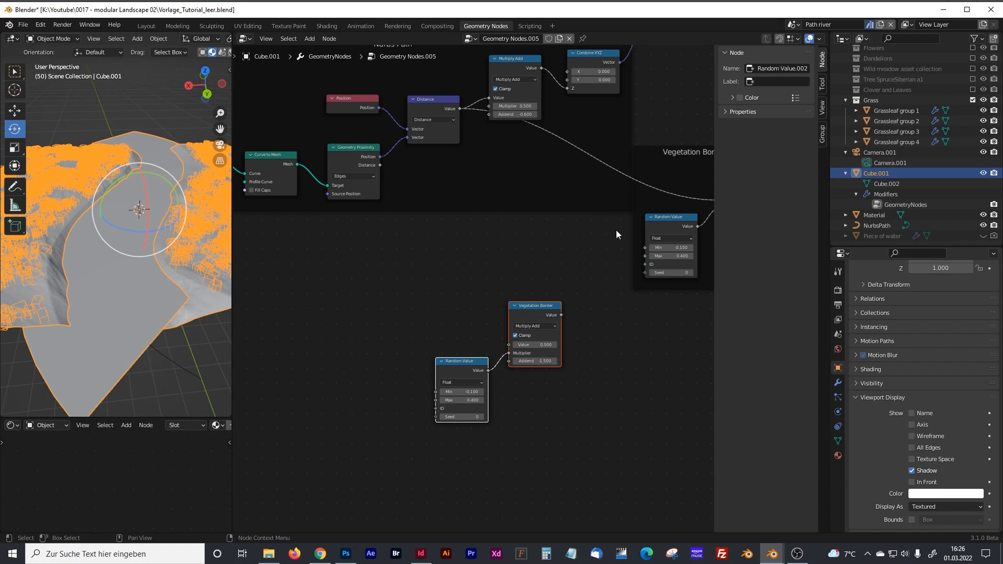
# Step: Enable the Rocks collection in the view layer and make it the active collection
pyautogui.scroll(2, 872, 128)
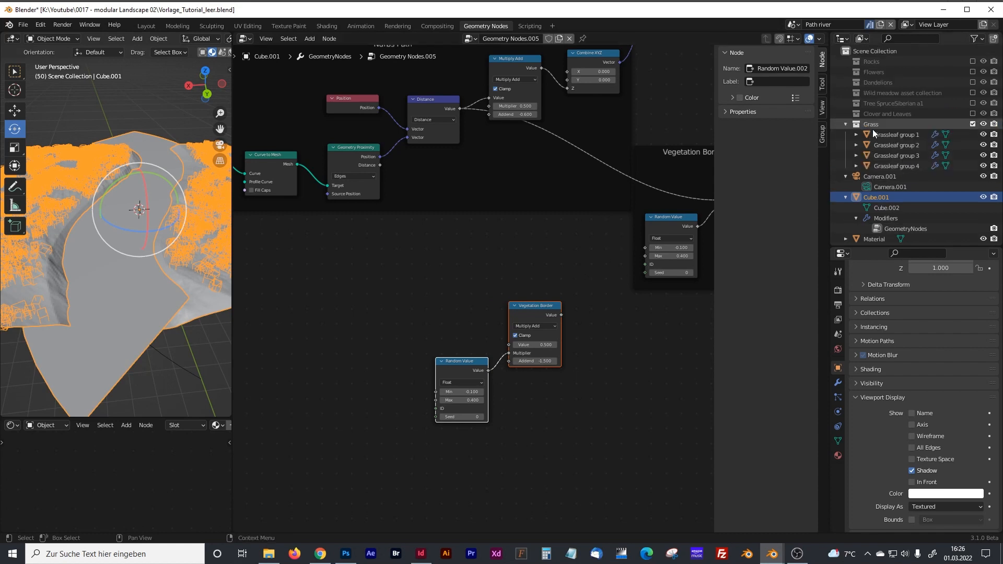
pyautogui.click(973, 61)
pyautogui.click(868, 62)
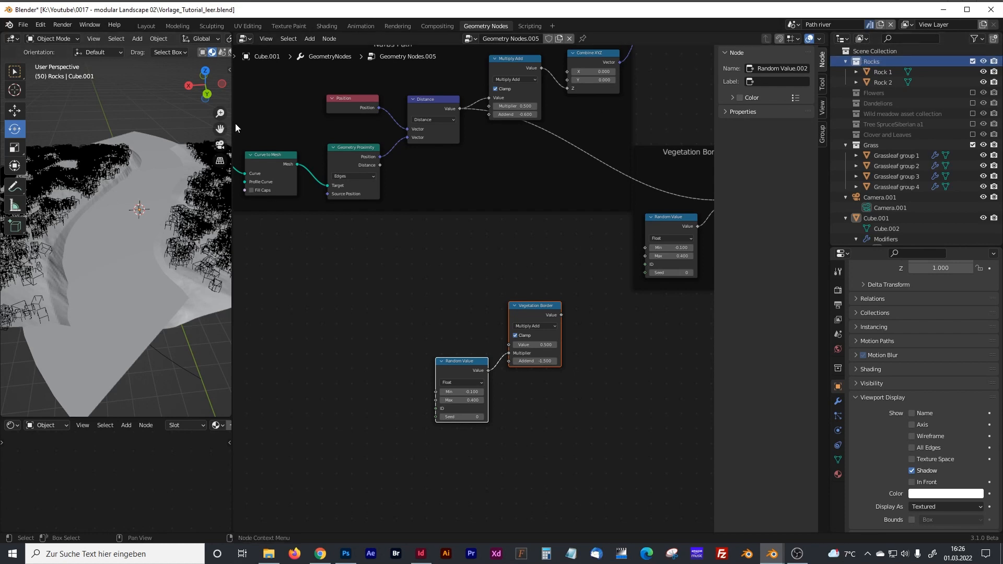
# Step: Widen the 3D viewport and search the BlenderKit models for "rocks"
pyautogui.moveTo(232, 124); pyautogui.dragTo(515, 108)
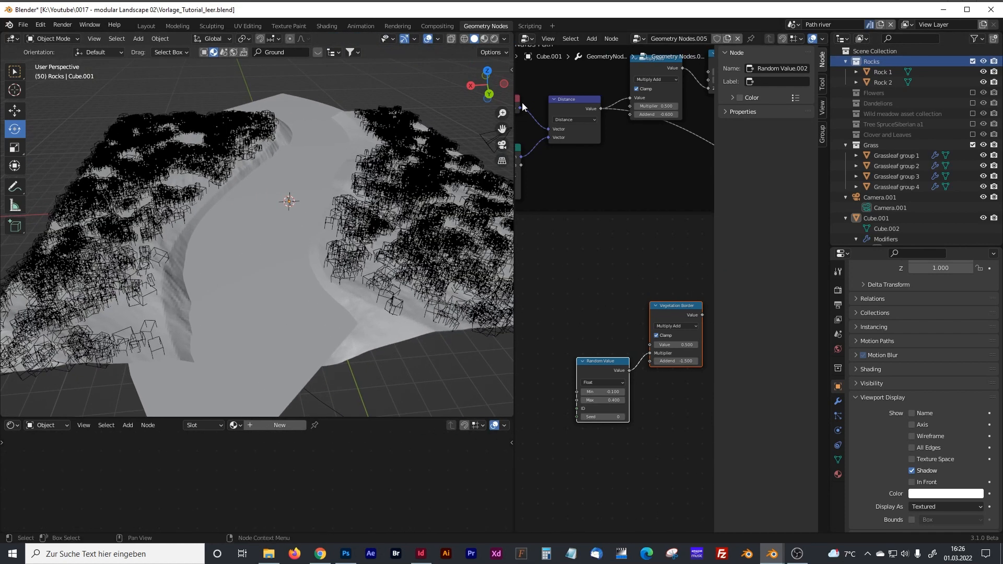
pyautogui.click(513, 73)
pyautogui.click(506, 243)
pyautogui.click(440, 136)
pyautogui.click(434, 126)
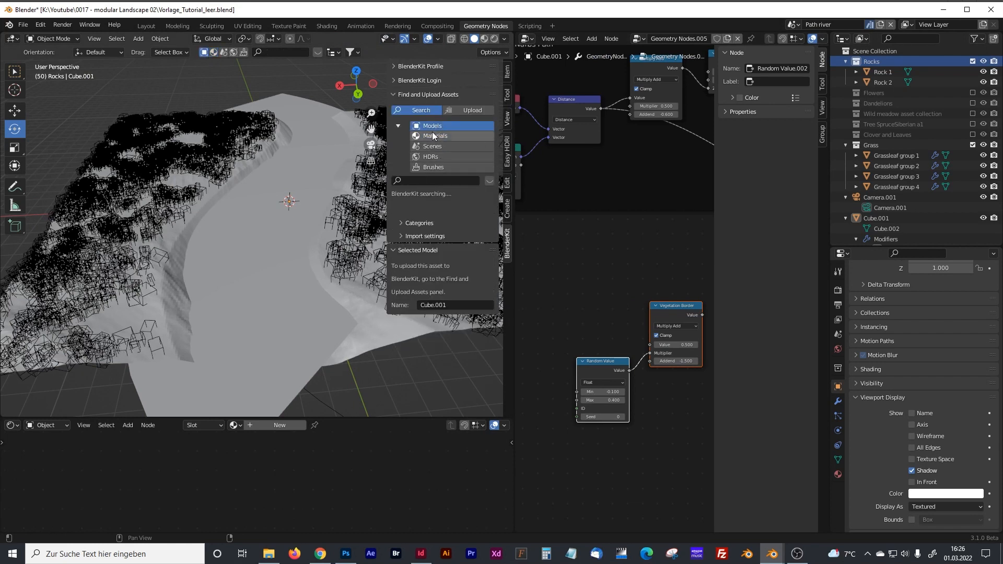
pyautogui.click(439, 181)
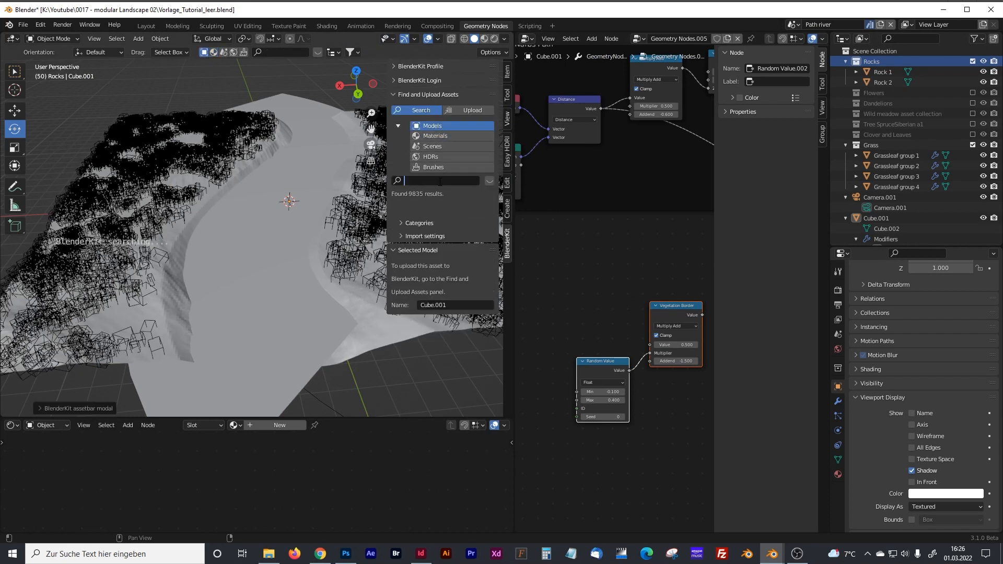
pyautogui.write('rocks')
pyautogui.press('Return')
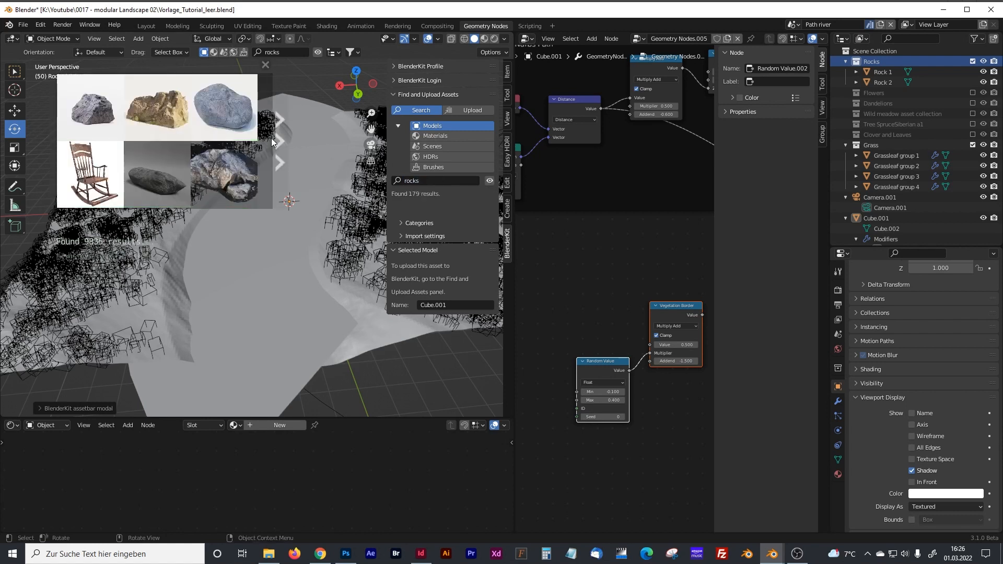
# Step: Browse through the BlenderKit rock models, return to the first results and close the asset bar
pyautogui.click(281, 141)
pyautogui.click(280, 141)
pyautogui.click(280, 141)
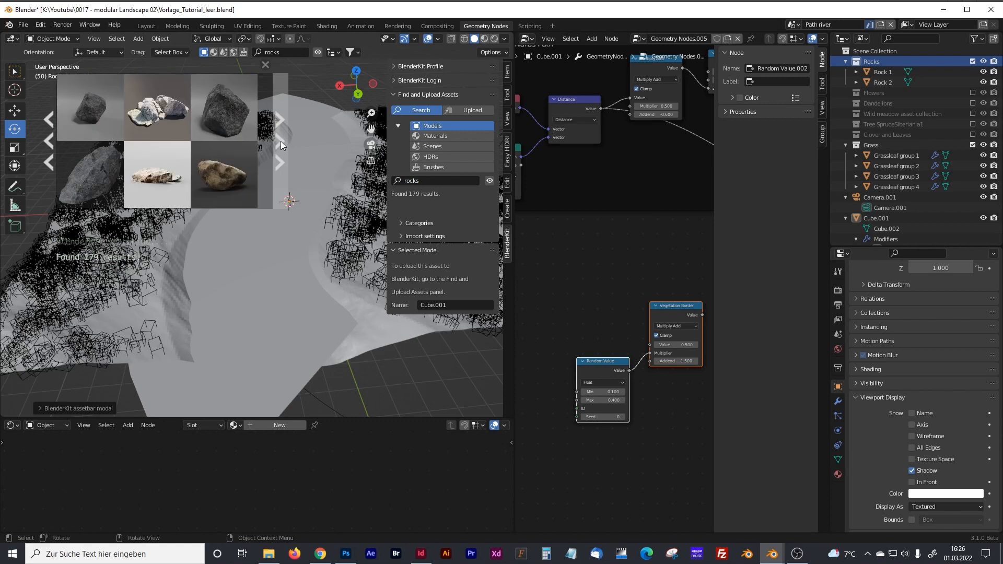
pyautogui.click(281, 141)
pyautogui.click(281, 141)
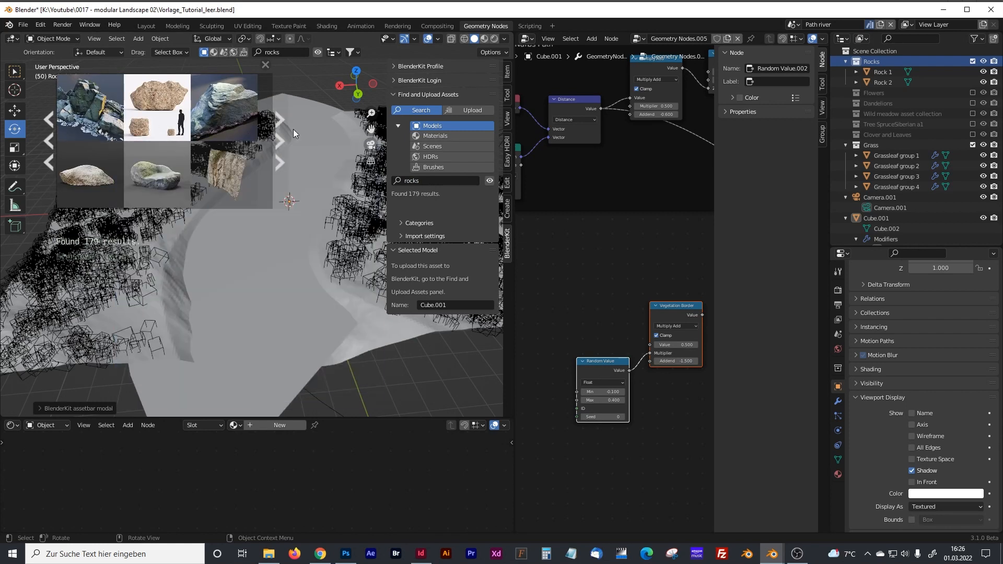
pyautogui.click(50, 140)
pyautogui.click(50, 140)
pyautogui.click(50, 140)
pyautogui.click(50, 140)
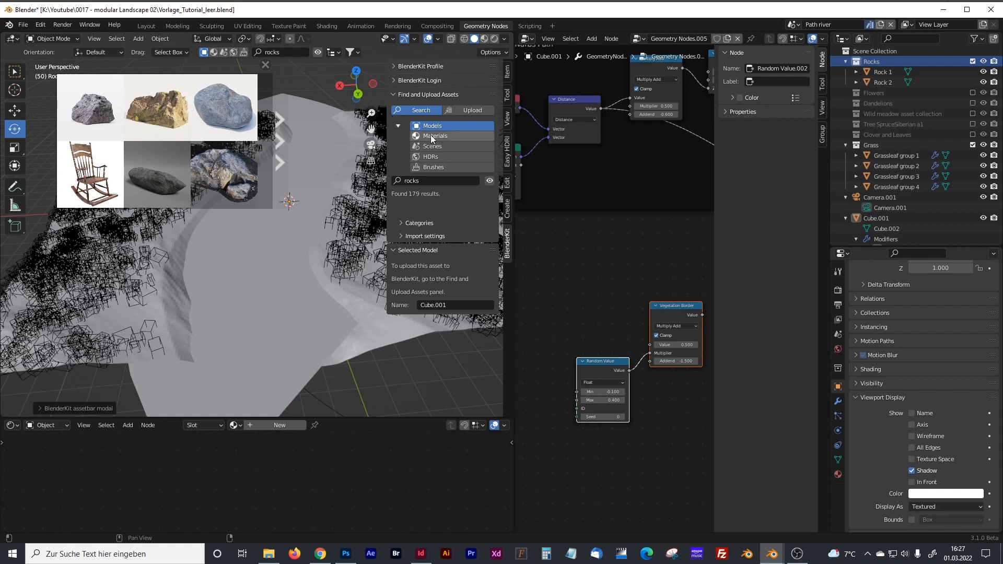
pyautogui.click(265, 66)
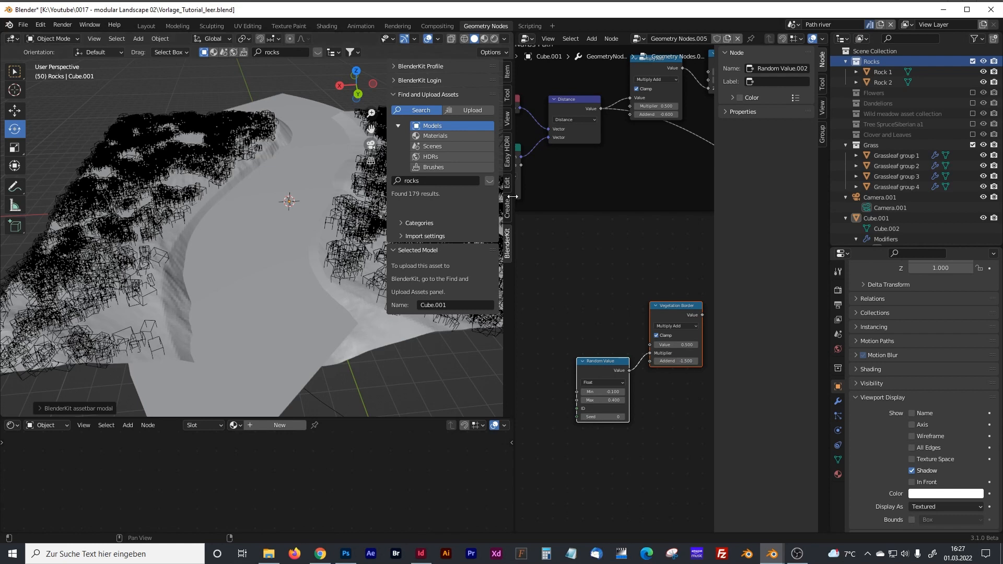
# Step: Give the node editor more room and bring the Rocks collection into the node tree as a Collection Info node
pyautogui.moveTo(512, 197); pyautogui.dragTo(314, 196)
pyautogui.press('n')
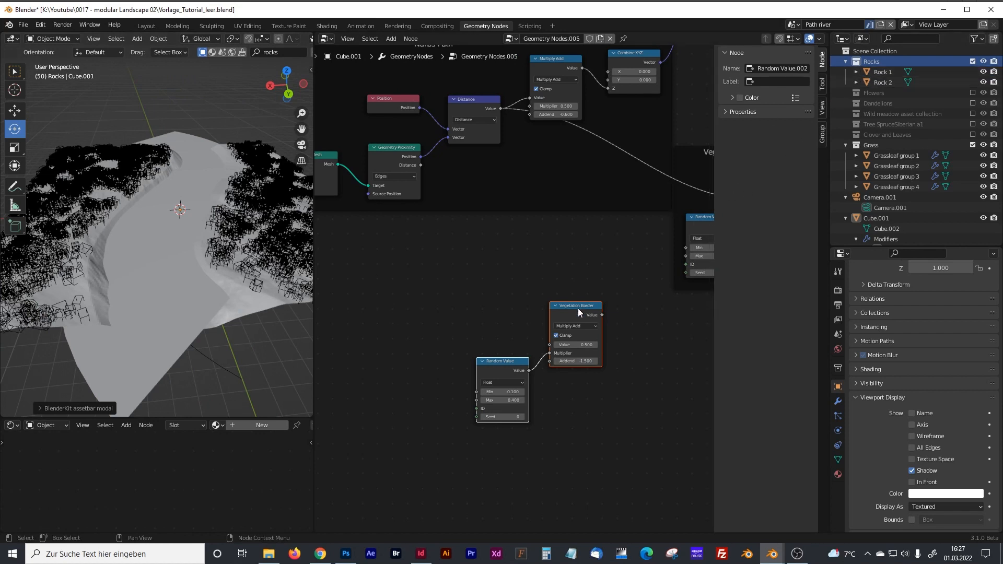
pyautogui.moveTo(647, 336); pyautogui.dragTo(496, 273, button='middle')
pyautogui.moveTo(487, 320); pyautogui.dragTo(583, 193, button='middle')
pyautogui.scroll(-8, 522, 282)
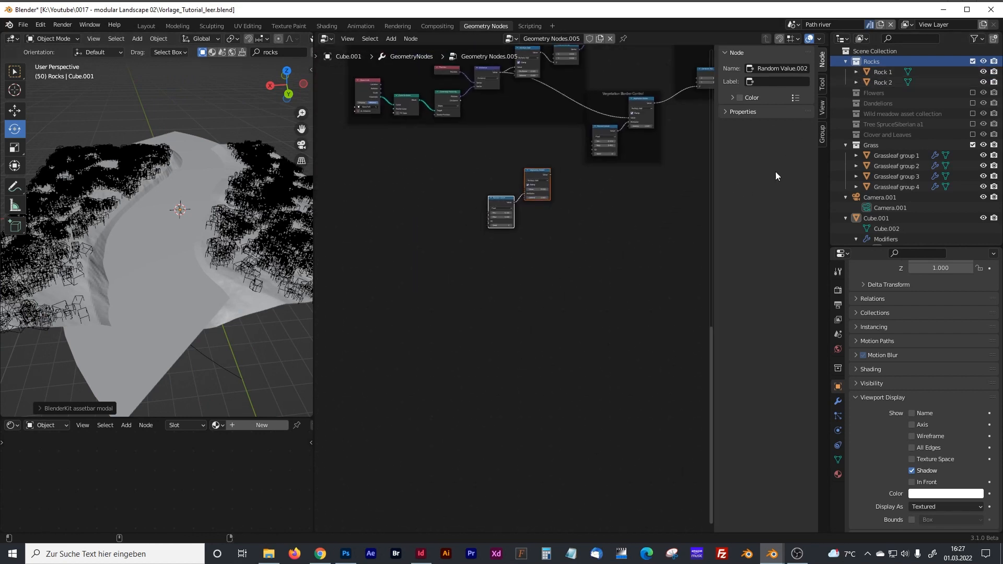
pyautogui.moveTo(840, 72); pyautogui.dragTo(400, 321)
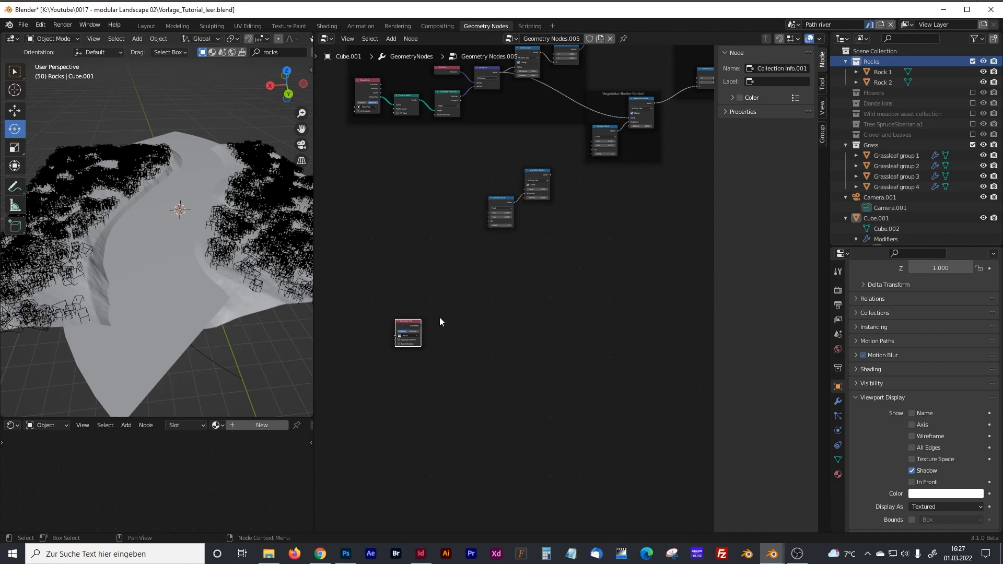
# Step: Move the Rocks Collection Info node to the empty area near the Grass frame
pyautogui.scroll(3, 415, 302)
pyautogui.moveTo(405, 310); pyautogui.dragTo(502, 256, button='middle')
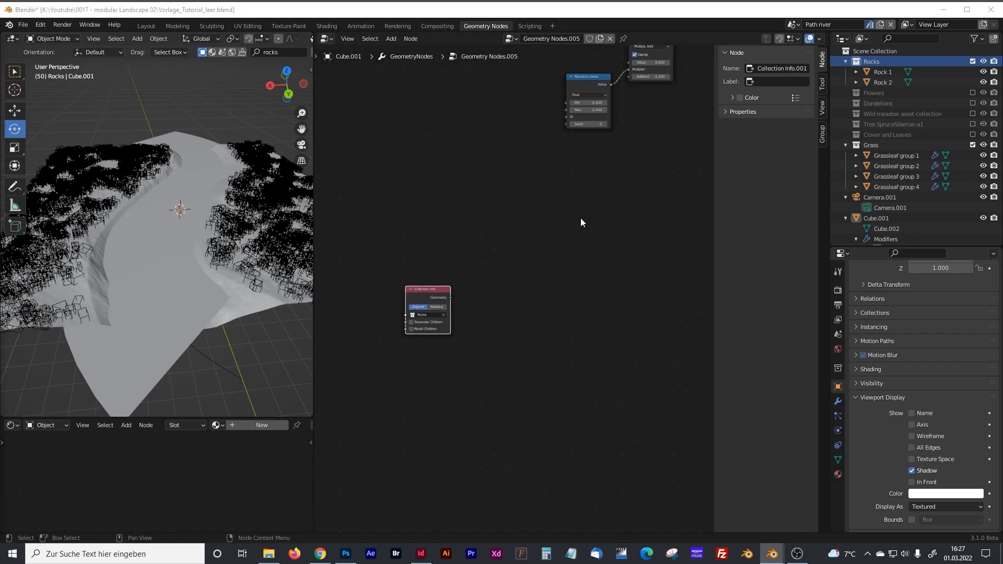
pyautogui.scroll(-5, 594, 221)
pyautogui.moveTo(334, 295); pyautogui.dragTo(653, 223)
pyautogui.moveTo(597, 200); pyautogui.dragTo(533, 334, button='middle')
pyautogui.moveTo(565, 343); pyautogui.dragTo(456, 313)
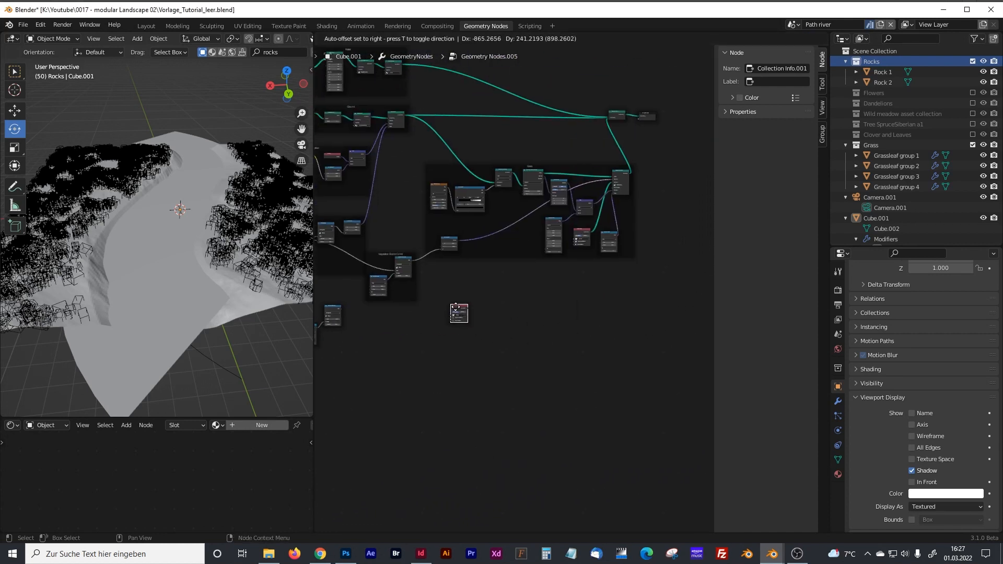
# Step: Shift the Grass frame slightly to the right and reposition the Rocks Collection Info node beneath it
pyautogui.moveTo(546, 166); pyautogui.dragTo(576, 165)
pyautogui.scroll(3, 509, 290)
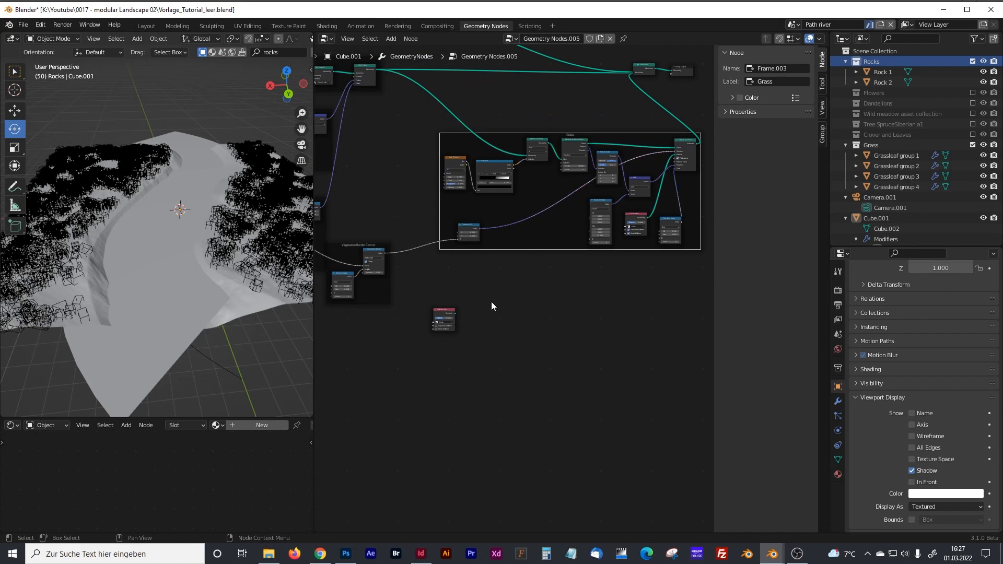
pyautogui.moveTo(449, 313); pyautogui.dragTo(548, 306)
pyautogui.scroll(2, 525, 266)
pyautogui.scroll(2, 545, 273)
pyautogui.moveTo(549, 233); pyautogui.dragTo(489, 339, button='middle')
pyautogui.scroll(2, 491, 316)
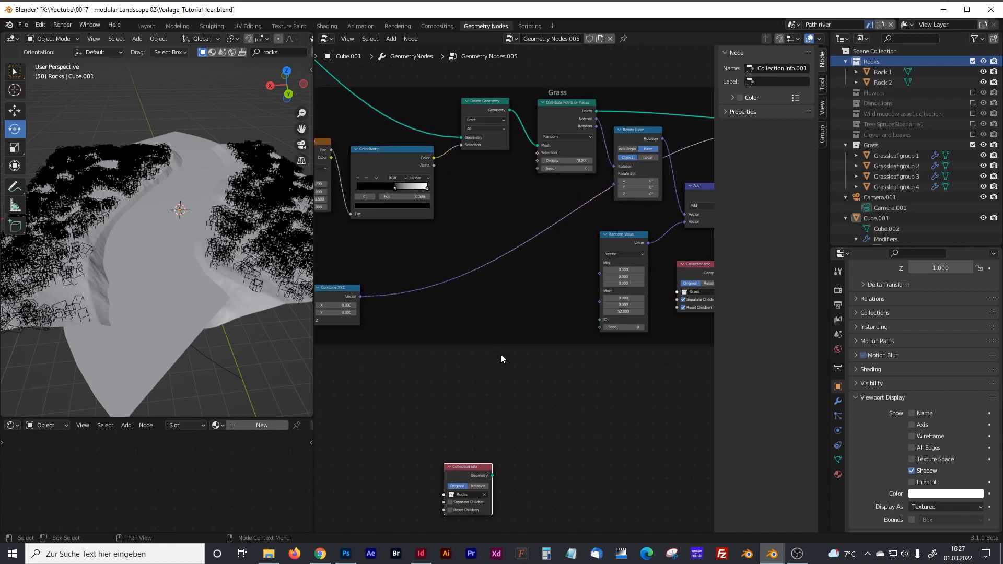
pyautogui.moveTo(514, 381); pyautogui.dragTo(484, 376, button='middle')
pyautogui.moveTo(454, 463); pyautogui.dragTo(492, 474)
# Step: Add a Distribute Points on Faces node below the Grass frame and place the Rocks Collection Info node beneath it
pyautogui.click(544, 427)
pyautogui.hotkey('shift', 'a')
pyautogui.click(496, 328)
pyautogui.write('distr')
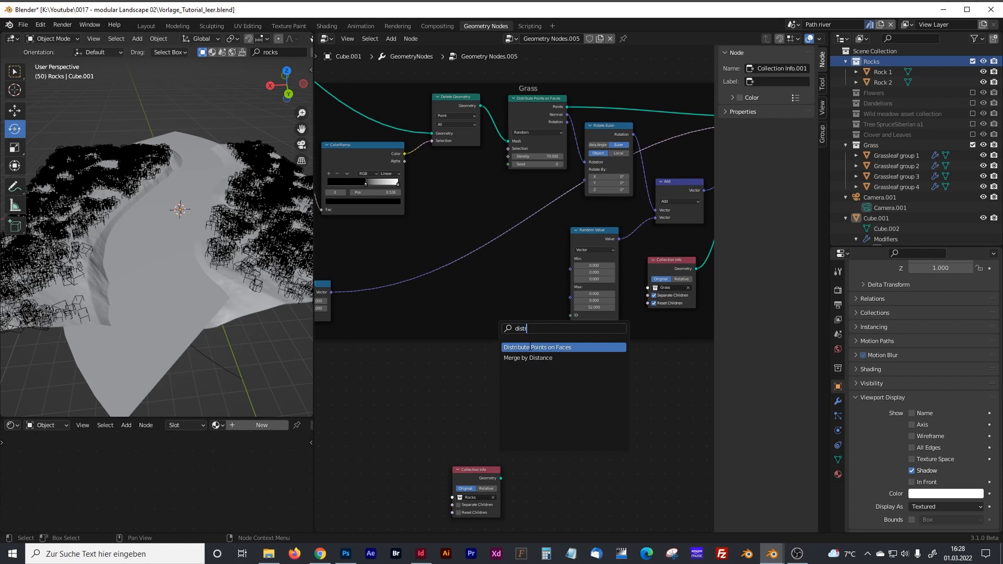
pyautogui.press('Return')
pyautogui.click(549, 442)
pyautogui.moveTo(489, 473); pyautogui.dragTo(548, 516)
# Step: Connect the terrain geometry to the Mesh input of the new Distribute Points on Faces node
pyautogui.moveTo(508, 343); pyautogui.dragTo(539, 393, button='middle')
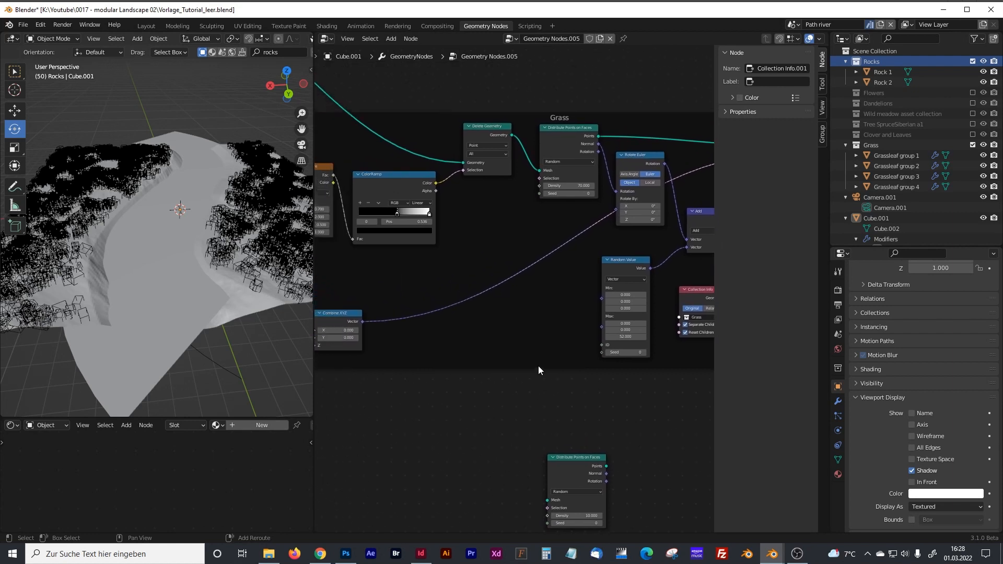
pyautogui.moveTo(547, 500); pyautogui.dragTo(504, 240)
pyautogui.scroll(-2, 536, 349)
pyautogui.moveTo(648, 489); pyautogui.dragTo(429, 211, button='middle')
pyautogui.scroll(5, 600, 345)
pyautogui.moveTo(638, 356); pyautogui.dragTo(468, 347, button='middle')
pyautogui.click(511, 321)
pyautogui.hotkey('shift', 'a')
pyautogui.click(473, 317)
pyautogui.write('insdtanb')
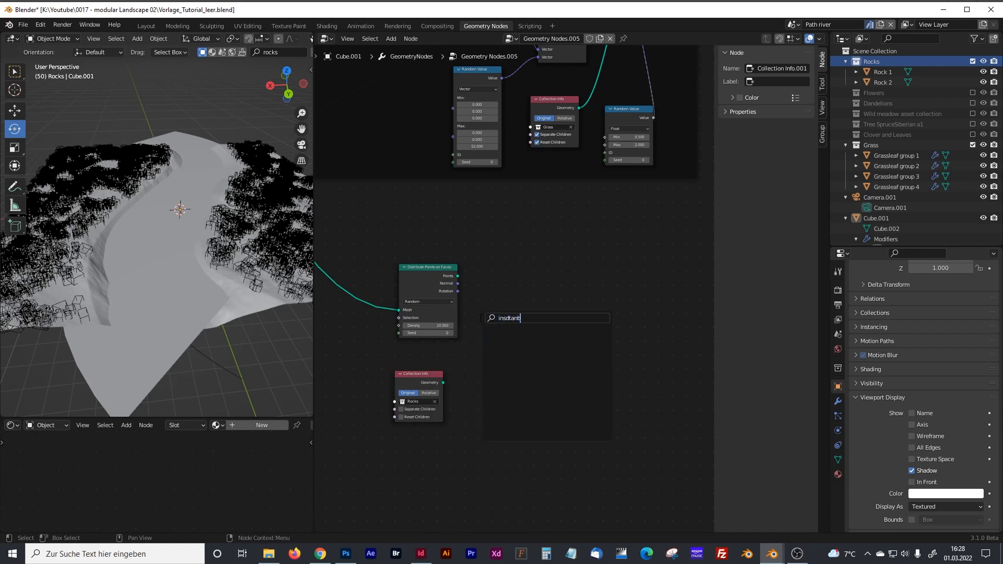
pyautogui.press('BackSpace')
pyautogui.press('BackSpace')
pyautogui.press('BackSpace')
pyautogui.press('BackSpace')
pyautogui.press('BackSpace')
pyautogui.write('tan')
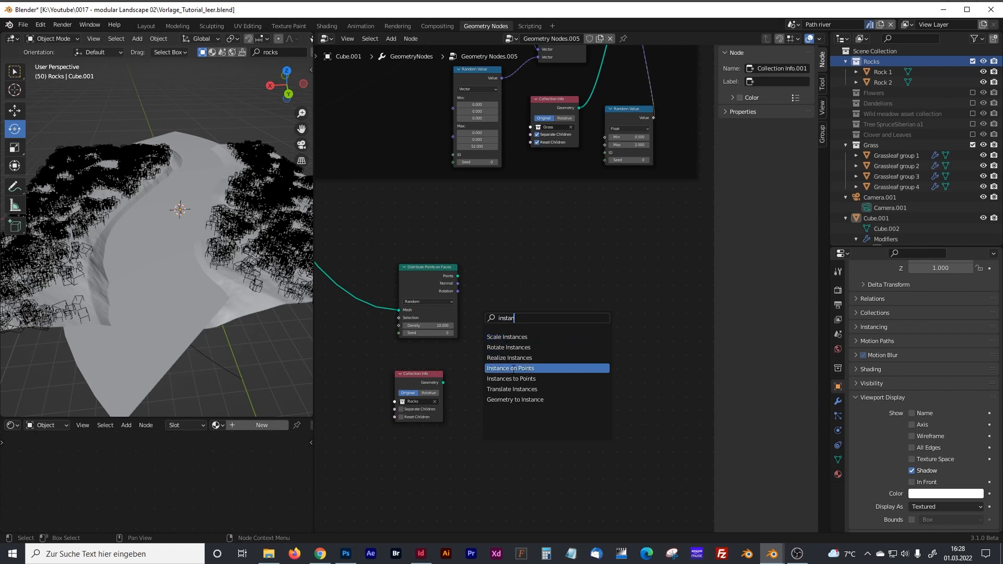
pyautogui.click(515, 379)
pyautogui.click(535, 327)
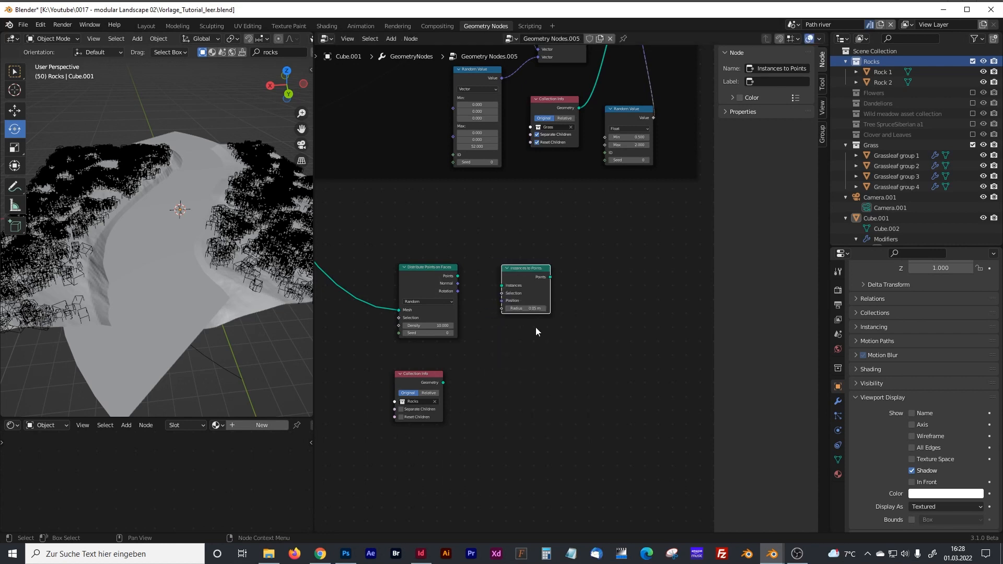
pyautogui.press('x')
# Step: Add an Instance on Points node to the right of the new Distribute Points on Faces node
pyautogui.hotkey('shift', 'a')
pyautogui.click(528, 328)
pyautogui.write('insta')
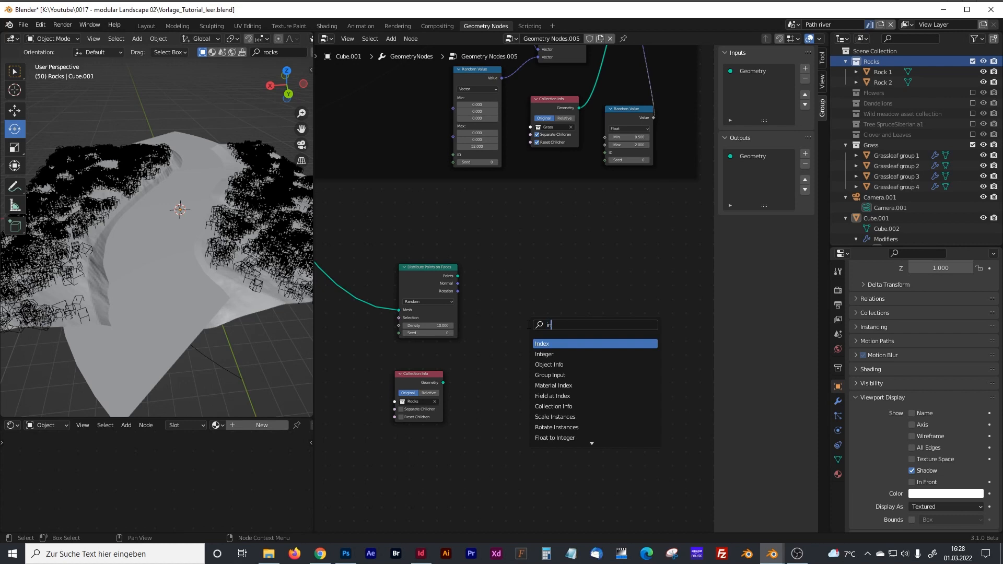
pyautogui.click(559, 375)
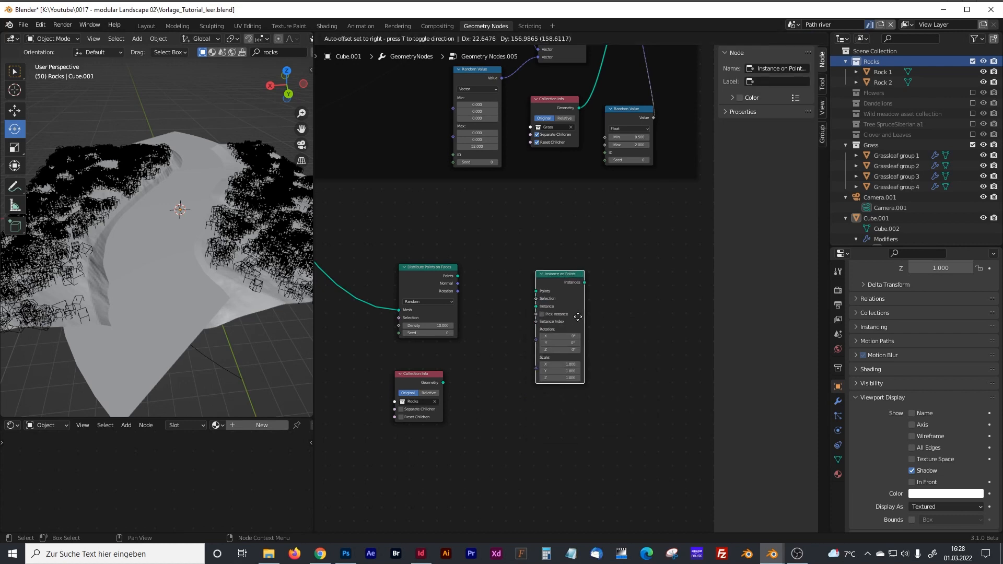
pyautogui.scroll(2, 487, 296)
# Step: Feed the points and the Rocks collection into Instance on Points, enabling Separate Children, Reset Children and Pick Instance
pyautogui.moveTo(443, 272); pyautogui.dragTo(542, 291)
pyautogui.moveTo(414, 398); pyautogui.dragTo(541, 311)
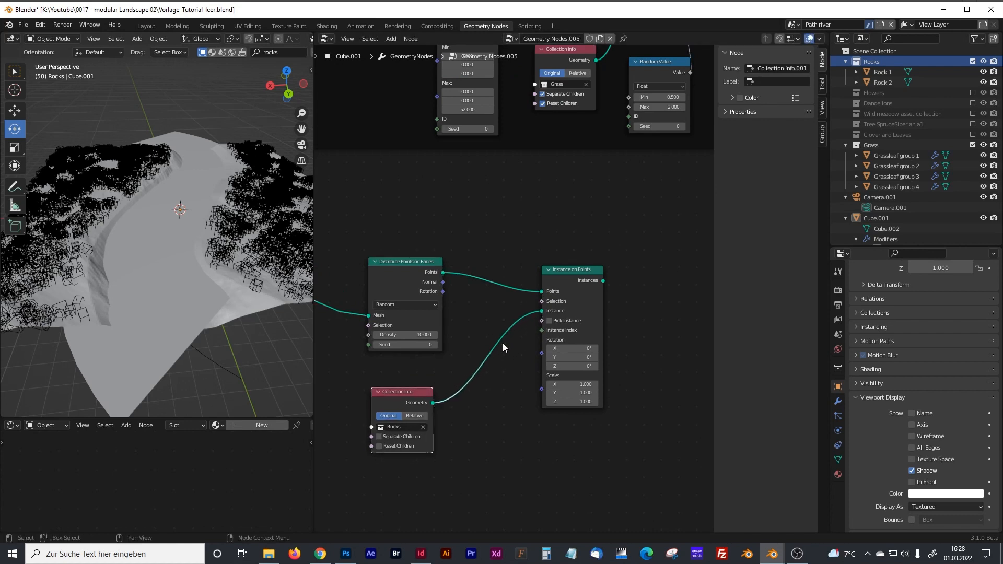
pyautogui.click(380, 445)
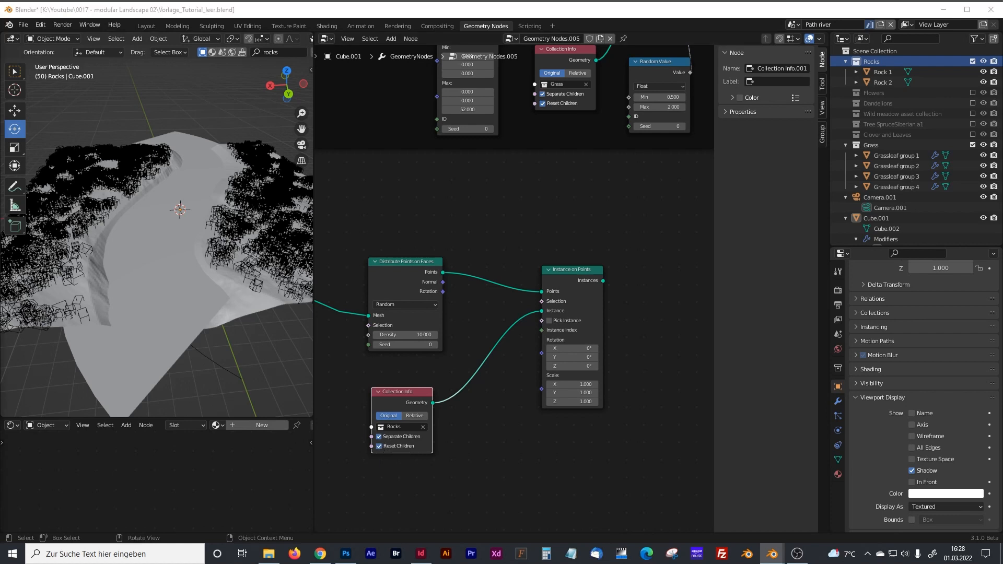
pyautogui.click(548, 321)
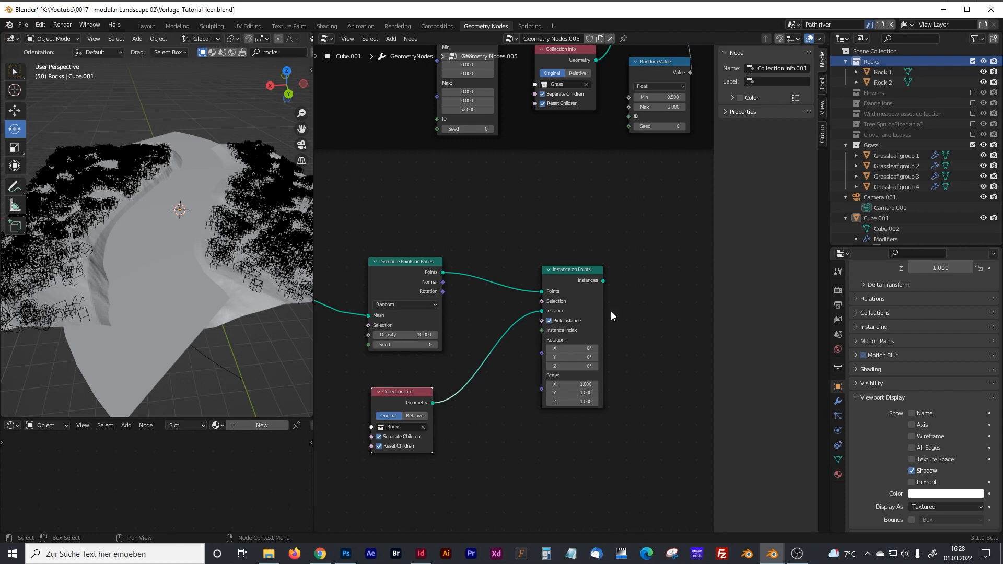
# Step: Connect the rock Instance on Points node's Instances output to the Join Geometry node
pyautogui.scroll(-4, 553, 290)
pyautogui.moveTo(571, 276); pyautogui.dragTo(499, 395, button='middle')
pyautogui.moveTo(530, 299); pyautogui.dragTo(531, 373, button='middle')
pyautogui.moveTo(517, 129); pyautogui.dragTo(650, 203)
pyautogui.moveTo(439, 459); pyautogui.dragTo(632, 217)
pyautogui.scroll(4, 632, 217)
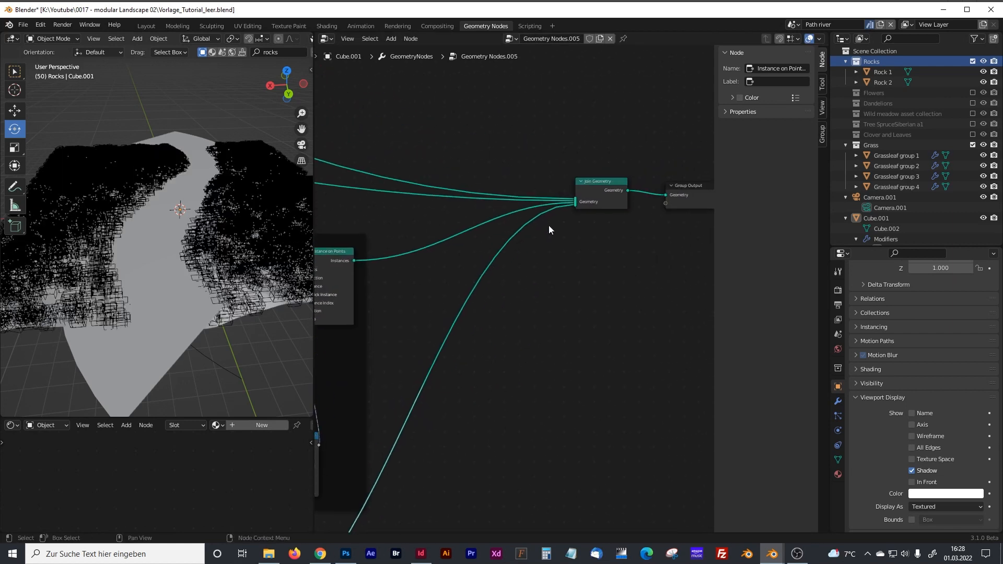
# Step: Widen the 3D viewport and switch it to rendered shading to view the scattered rocks along the river
pyautogui.moveTo(464, 364); pyautogui.dragTo(693, 169, button='middle')
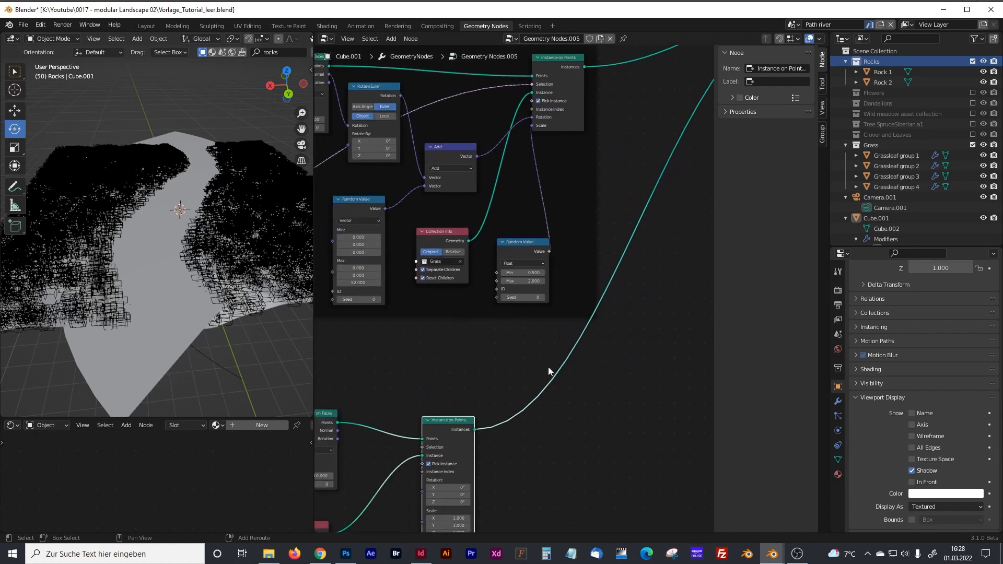
pyautogui.moveTo(503, 427); pyautogui.dragTo(689, 302, button='middle')
pyautogui.click(310, 71)
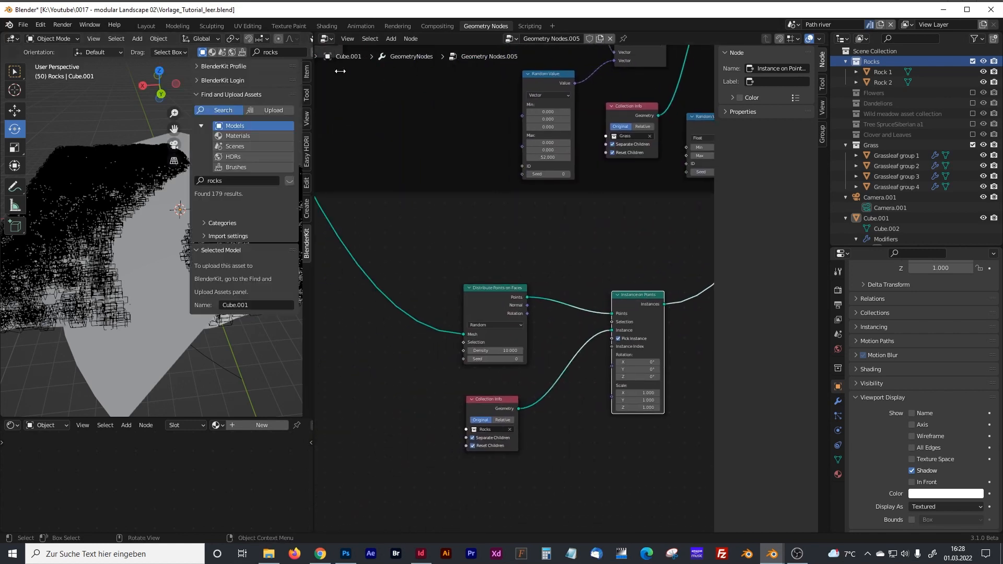
pyautogui.moveTo(316, 77); pyautogui.dragTo(445, 73)
pyautogui.click(425, 38)
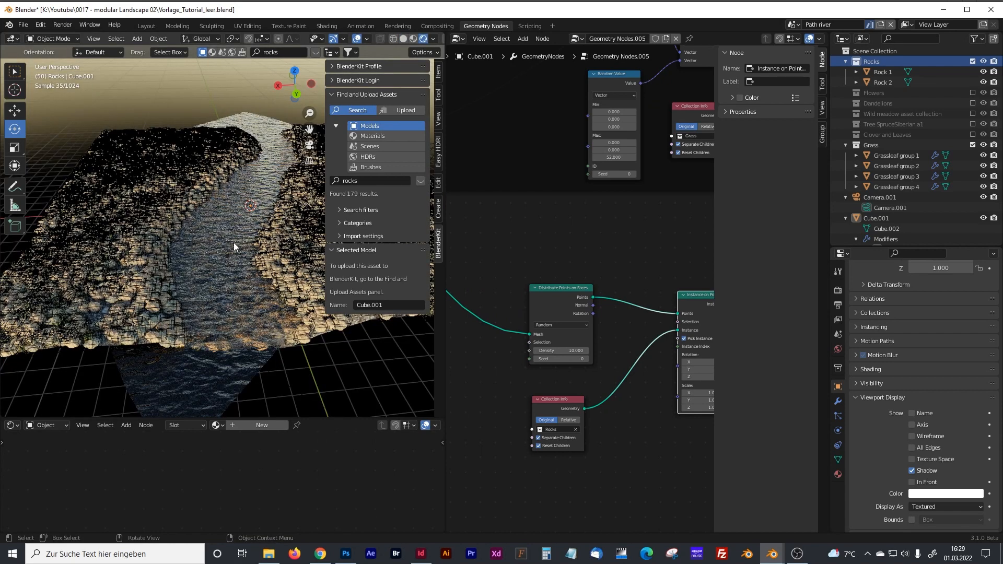
pyautogui.press('n')
pyautogui.moveTo(224, 313); pyautogui.dragTo(221, 286, button='middle')
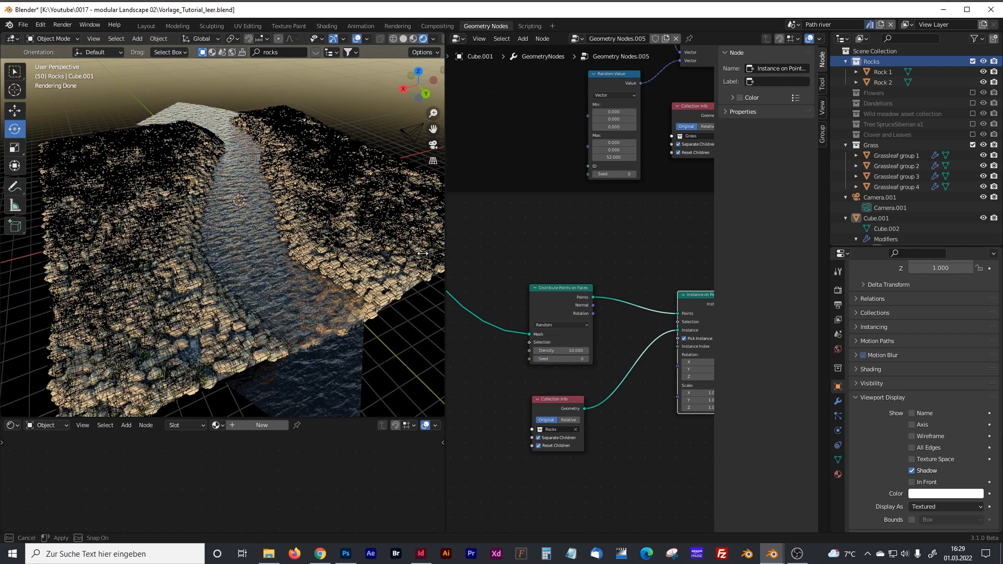
# Step: Narrow the 3D viewport and move the duplicated Random Value node slightly away from its Vegetation Border node
pyautogui.moveTo(442, 257); pyautogui.dragTo(326, 293)
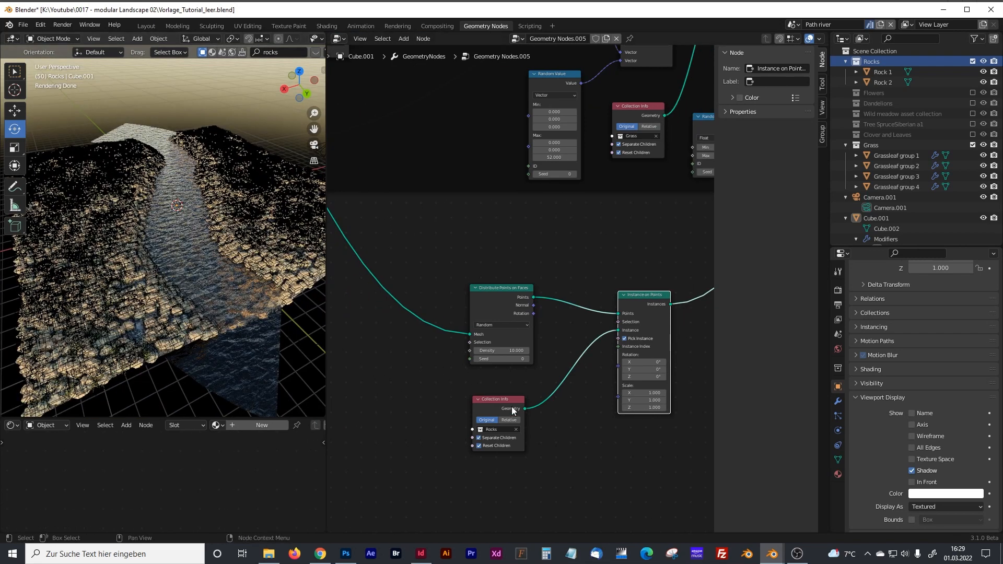
pyautogui.moveTo(327, 323); pyautogui.dragTo(279, 332)
pyautogui.moveTo(315, 373); pyautogui.dragTo(641, 345, button='middle')
pyautogui.keyDown('shift'); pyautogui.moveTo(397, 337); pyautogui.dragTo(638, 389, button='middle'); pyautogui.keyUp('shift')
pyautogui.keyDown('shift'); pyautogui.moveTo(487, 396); pyautogui.dragTo(611, 378, button='middle'); pyautogui.keyUp('shift')
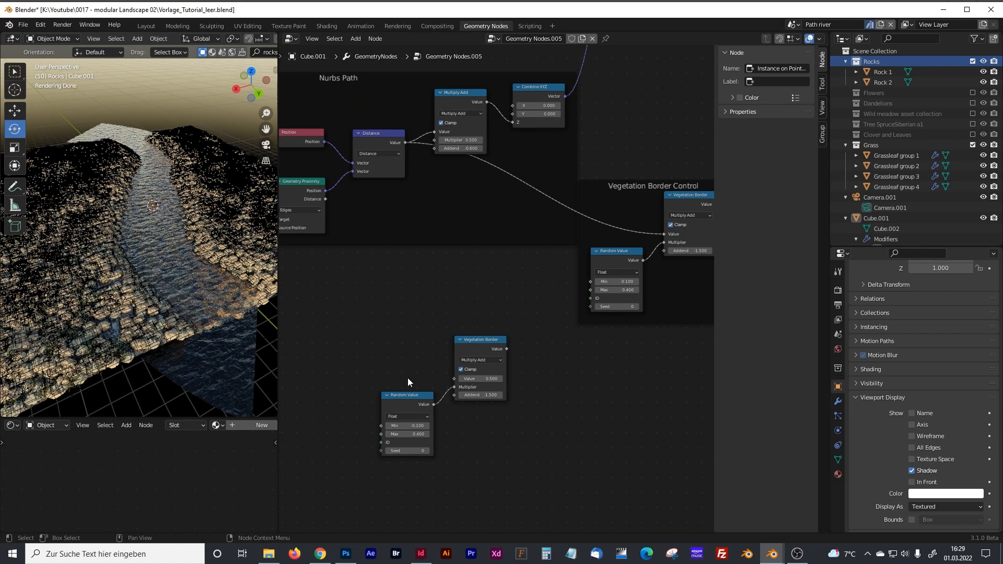
pyautogui.moveTo(407, 381); pyautogui.dragTo(428, 361, button='middle')
pyautogui.moveTo(432, 375); pyautogui.dragTo(415, 364)
pyautogui.scroll(3, 587, 309)
pyautogui.scroll(-2, 585, 301)
pyautogui.moveTo(586, 293); pyautogui.dragTo(481, 289, button='middle')
pyautogui.moveTo(361, 302); pyautogui.dragTo(498, 267, button='middle')
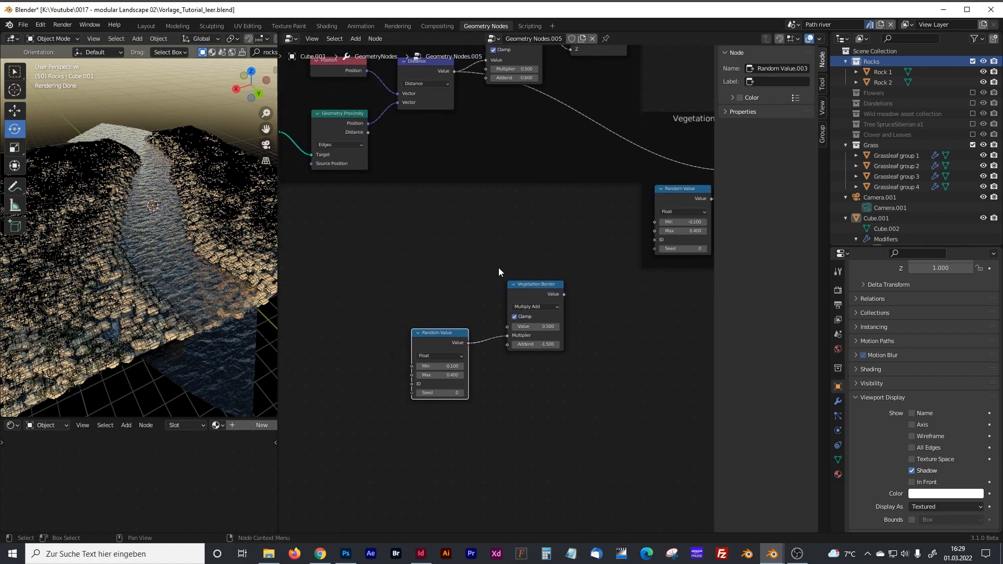
# Step: Frame the duplicated Random Value and Vegetation Border nodes and label the frame "River Rocks Control"
pyautogui.moveTo(400, 266); pyautogui.dragTo(590, 411)
pyautogui.hotkey('ctrl', 'j')
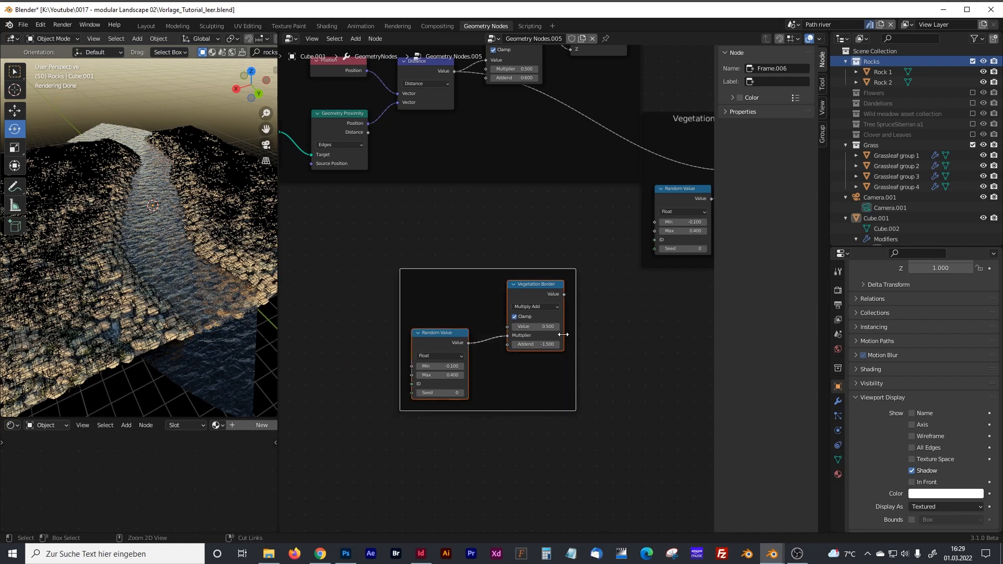
pyautogui.click(768, 82)
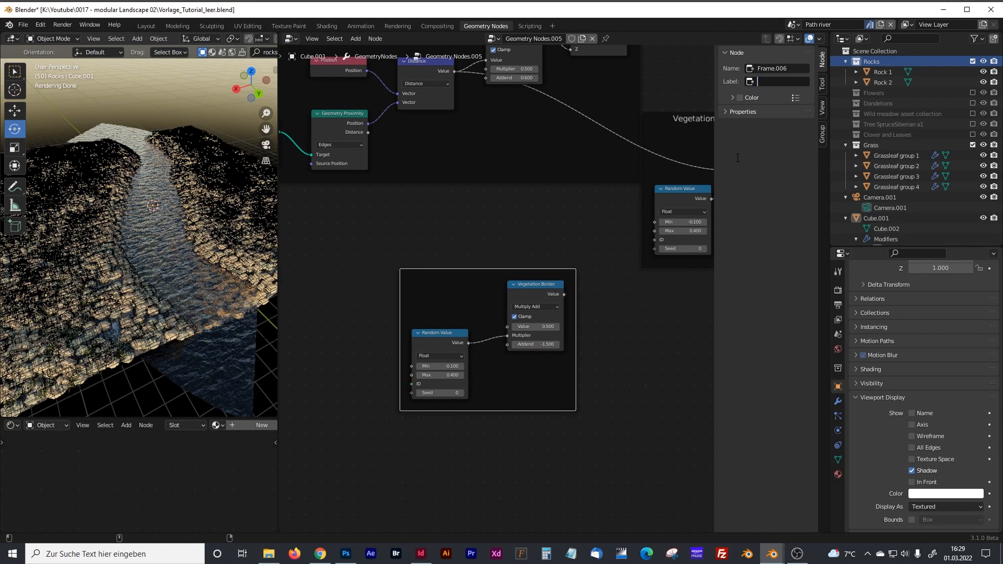
pyautogui.write('River Rocks c Control')
pyautogui.press('Return')
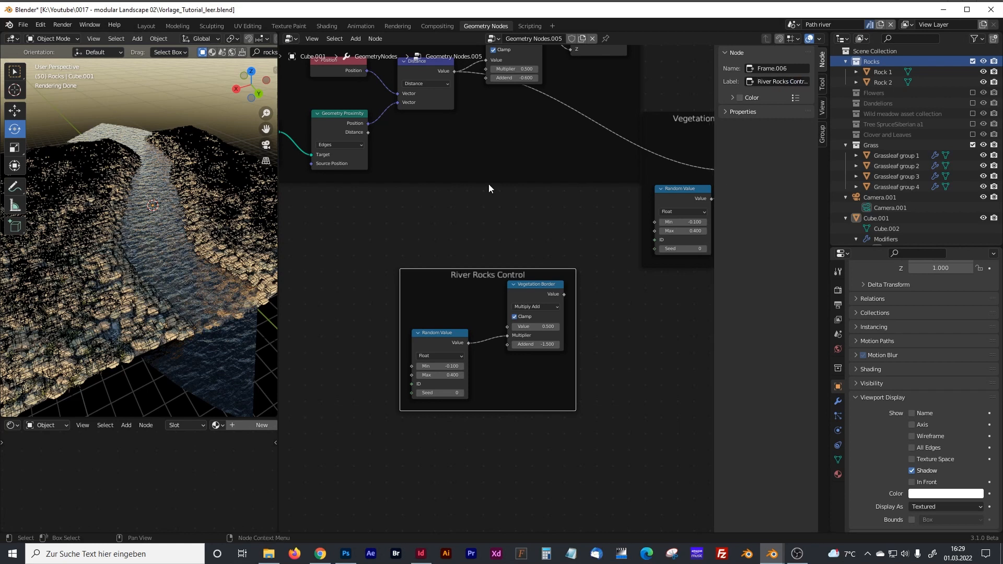
pyautogui.keyDown('shift'); pyautogui.scroll(3, 474, 166); pyautogui.keyUp('shift')
pyautogui.moveTo(455, 131); pyautogui.dragTo(445, 254)
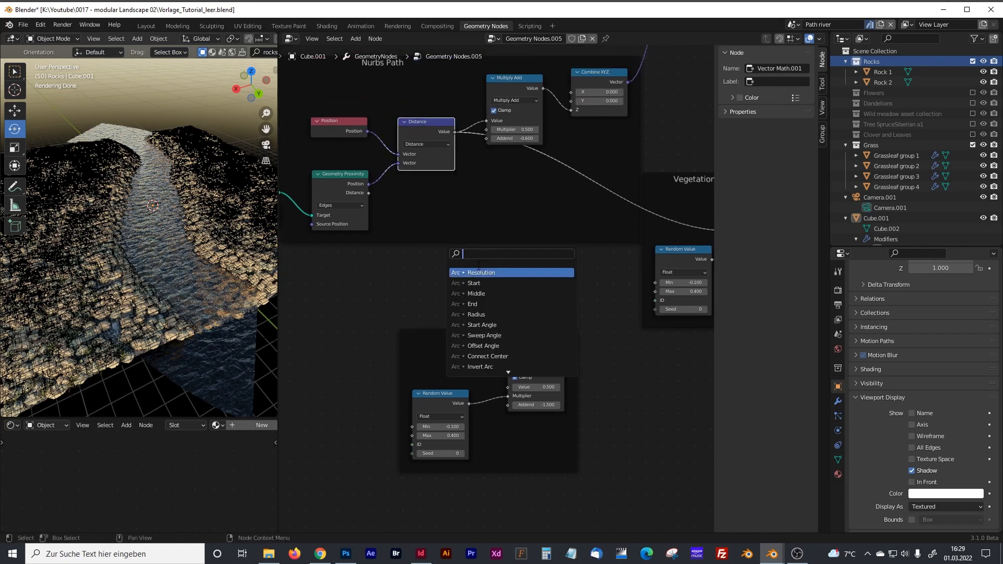
pyautogui.click(523, 282)
pyautogui.press('x')
# Step: Connect the Distance node's Value output to the Value input of Vegetation Border in the River Rocks Control frame
pyautogui.moveTo(550, 255); pyautogui.dragTo(477, 269, button='middle')
pyautogui.moveTo(365, 123); pyautogui.dragTo(415, 375)
pyautogui.moveTo(582, 398); pyautogui.dragTo(432, 263, button='middle')
pyautogui.scroll(-5, 450, 266)
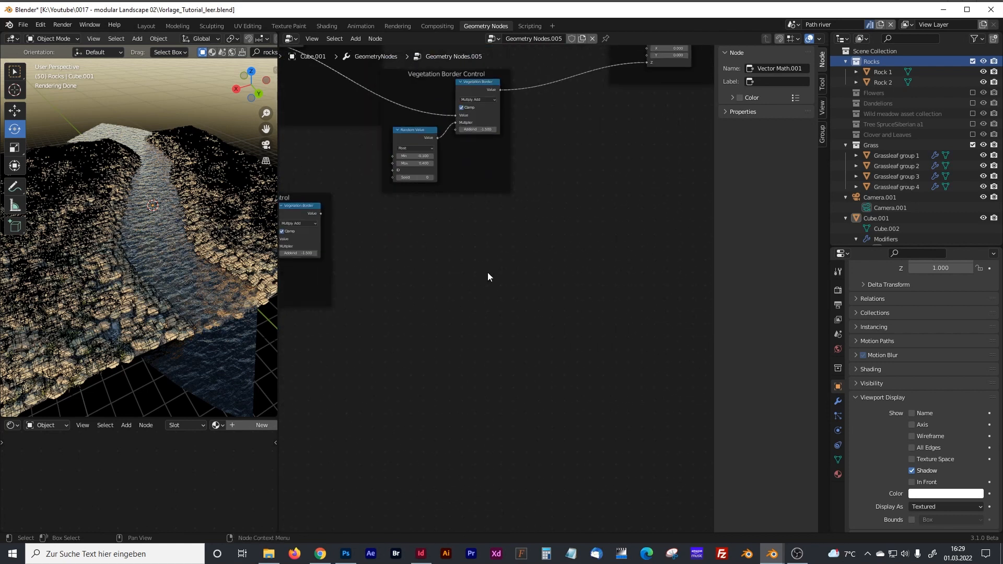
# Step: Move the Rocks Collection Info node further down to make room below Distribute Points on Faces
pyautogui.moveTo(584, 320); pyautogui.dragTo(448, 298, button='middle')
pyautogui.moveTo(599, 338); pyautogui.dragTo(376, 387, button='middle')
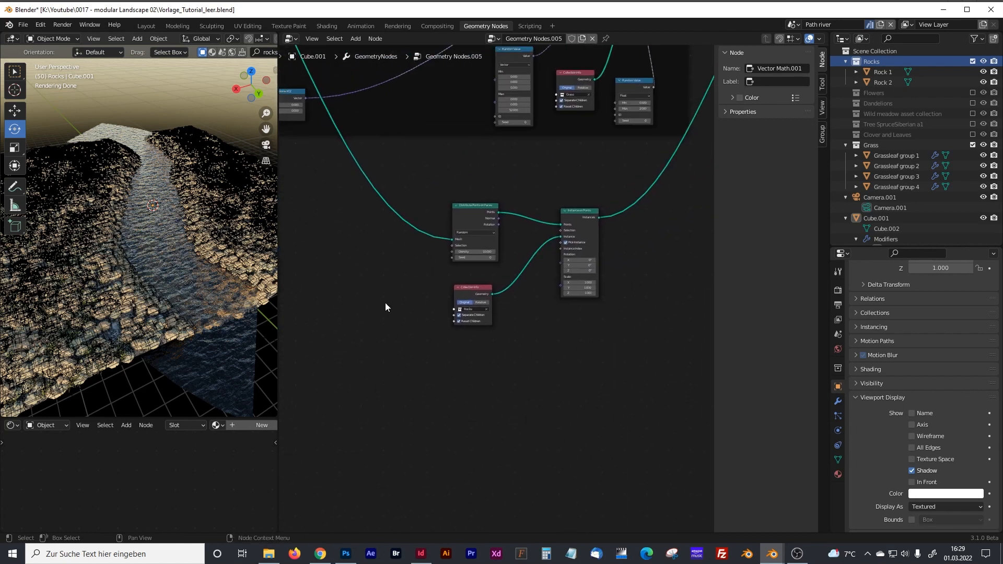
pyautogui.scroll(2, 420, 303)
pyautogui.moveTo(461, 289); pyautogui.dragTo(468, 375)
# Step: Add a Combine XYZ node above the Rocks Collection Info node and connect its Vector to the Selection of Instance on Points
pyautogui.click(452, 321)
pyautogui.hotkey('shift', 'a')
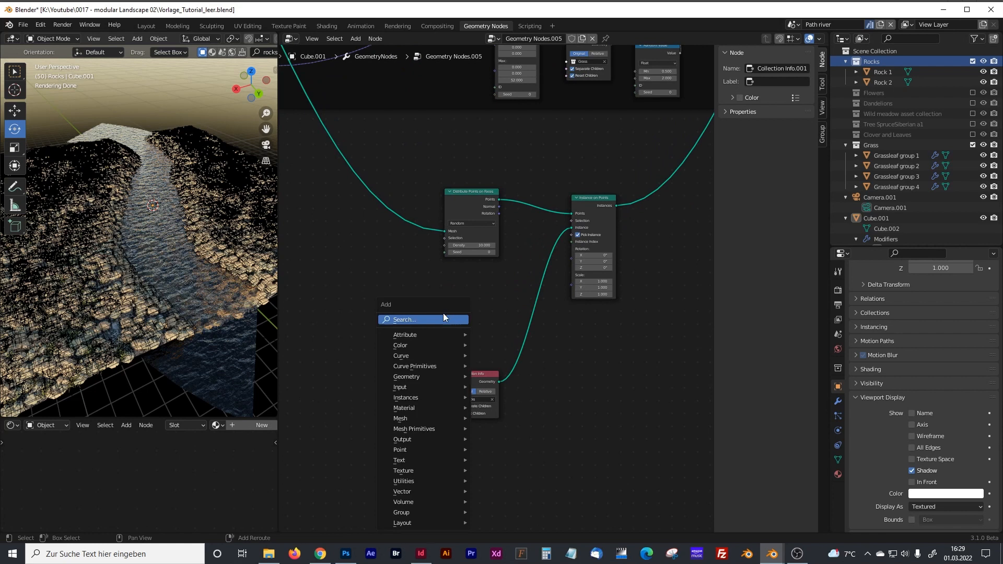
pyautogui.write('comb')
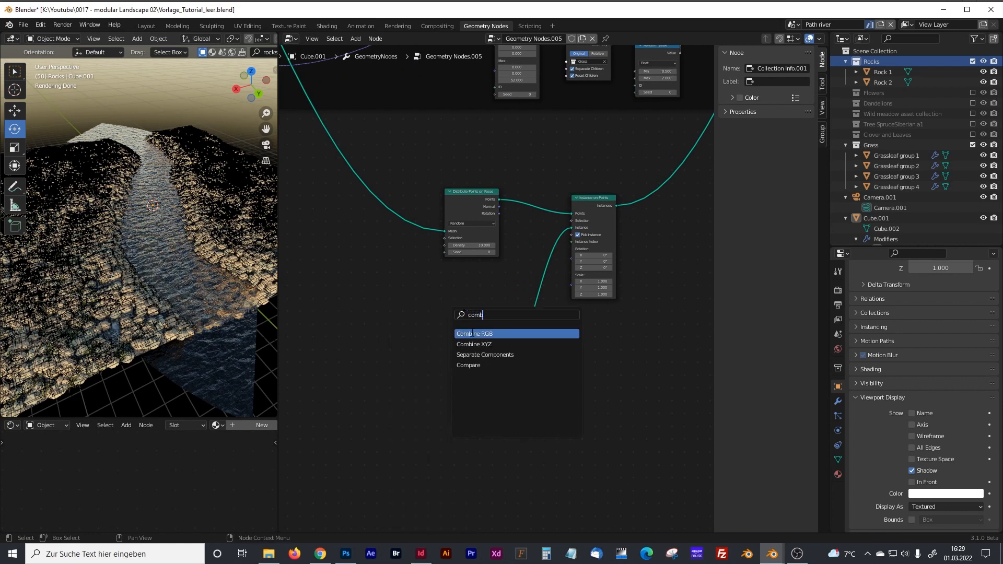
pyautogui.click(472, 344)
pyautogui.click(493, 315)
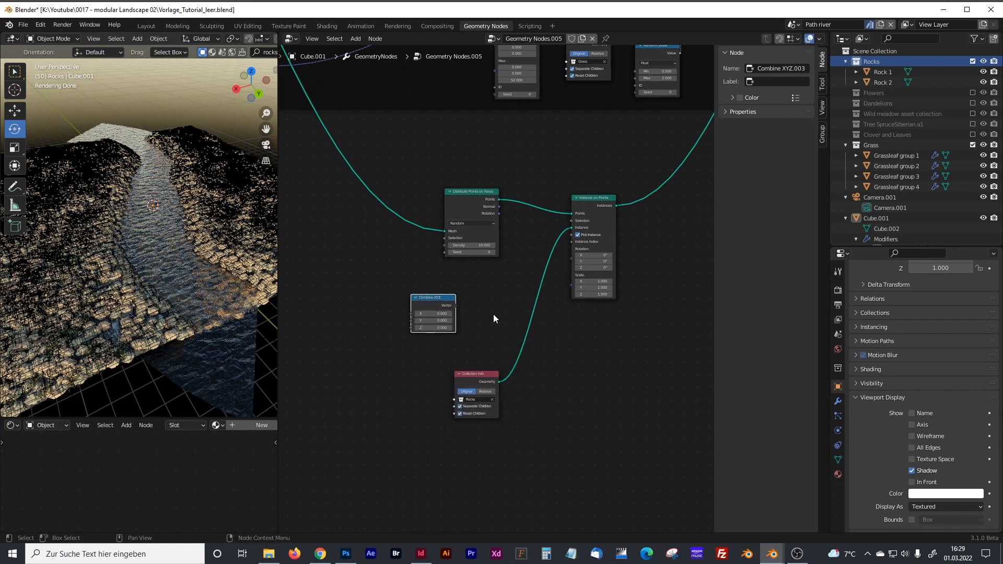
pyautogui.moveTo(456, 305); pyautogui.dragTo(569, 222)
# Step: Connect the Value output of Vegetation Border in the River Rocks Control frame to the Z input of the rocks' Combine XYZ node
pyautogui.moveTo(334, 236); pyautogui.dragTo(606, 225, button='middle')
pyautogui.moveTo(506, 249); pyautogui.dragTo(421, 280, button='middle')
pyautogui.moveTo(429, 274); pyautogui.dragTo(436, 277)
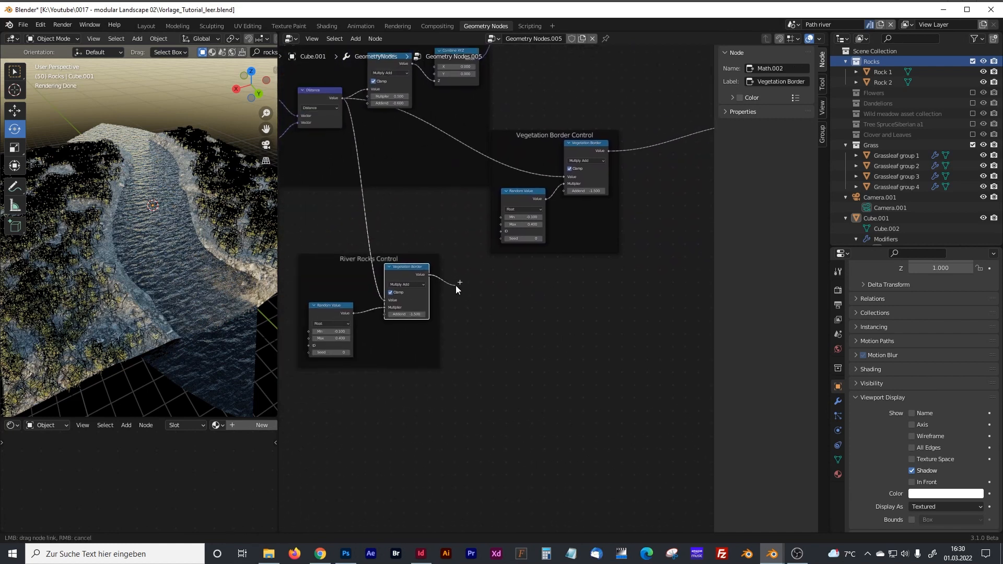
pyautogui.moveTo(456, 285); pyautogui.dragTo(590, 363)
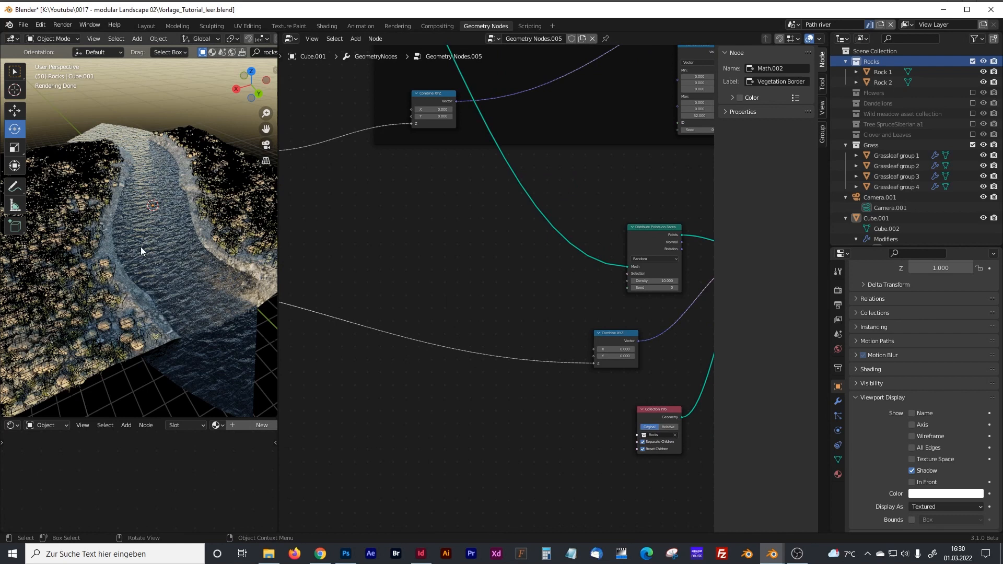
# Step: Move the River Rocks Control frame further down and away from the Nurbs Path frame
pyautogui.moveTo(391, 308); pyautogui.dragTo(585, 343, button='middle')
pyautogui.moveTo(436, 299); pyautogui.dragTo(418, 317)
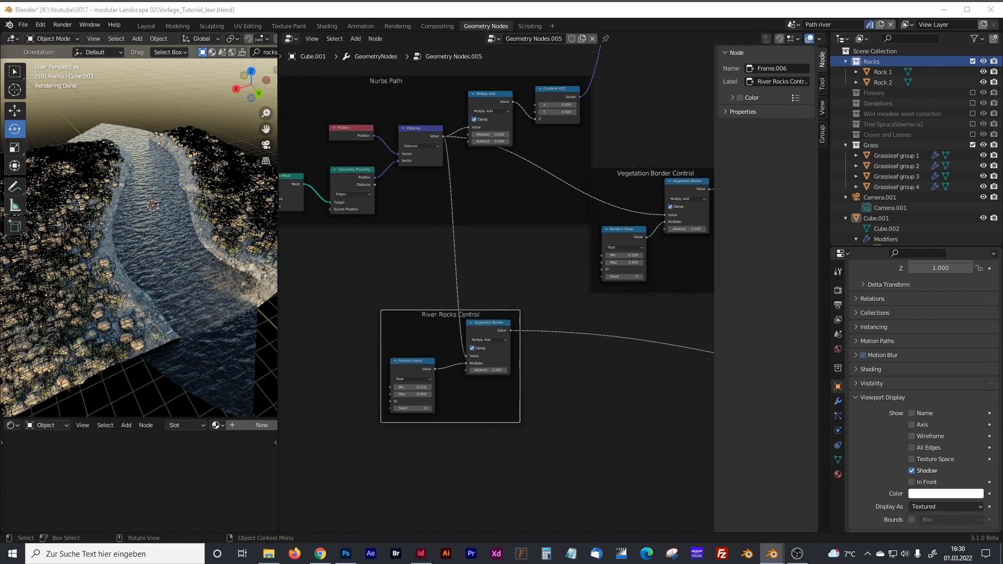
pyautogui.moveTo(414, 316); pyautogui.dragTo(374, 353)
# Step: Add a Math node above Random Value in the River Rocks Control frame and move Vegetation Border aside to make room
pyautogui.click(378, 307)
pyautogui.hotkey('shift', 'a')
pyautogui.click(374, 307)
pyautogui.write('v')
pyautogui.press('BackSpace')
pyautogui.write('math')
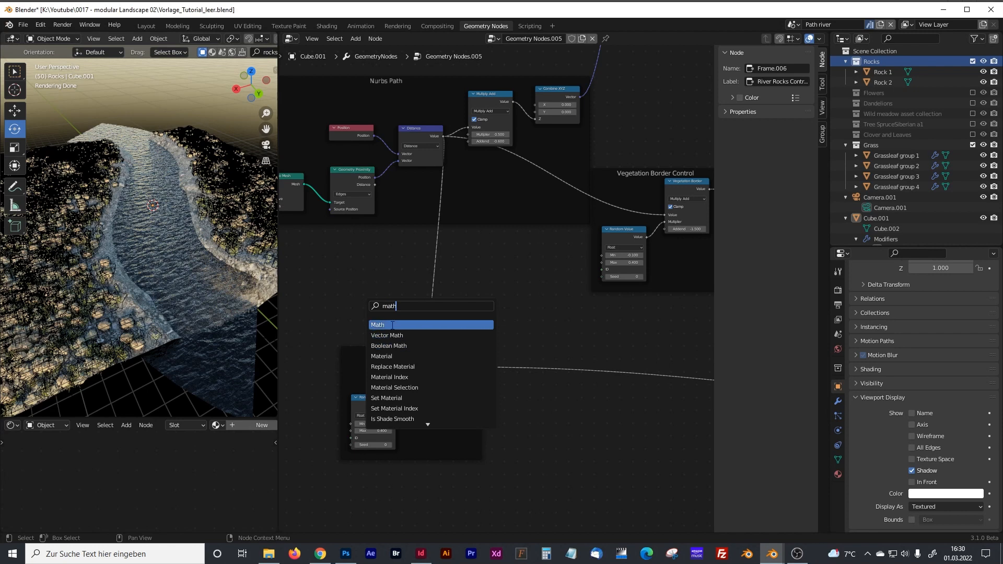
pyautogui.click(392, 324)
pyautogui.click(384, 313)
pyautogui.click(453, 366)
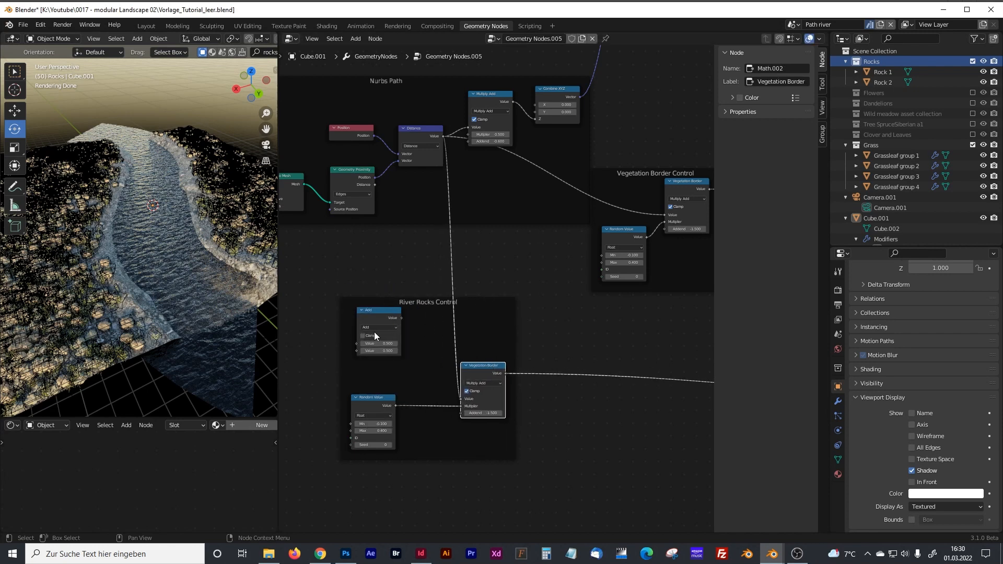
# Step: Set the new Math node to Multiply by -1.000 and insert it on the link between Distance and Vegetation Border
pyautogui.scroll(2, 374, 331)
pyautogui.moveTo(374, 331); pyautogui.dragTo(428, 319, button='middle')
pyautogui.click(397, 319)
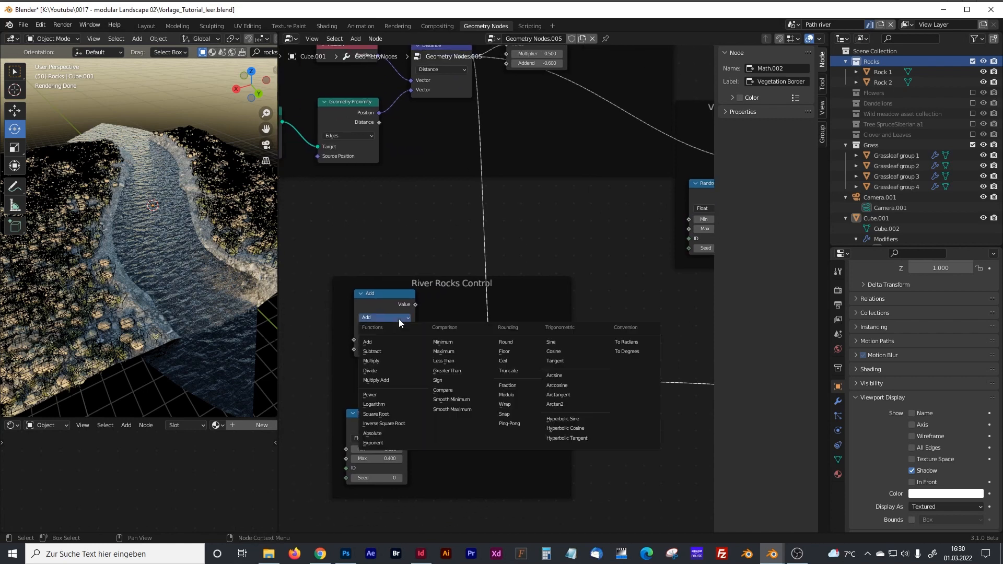
pyautogui.click(376, 360)
pyautogui.click(398, 349)
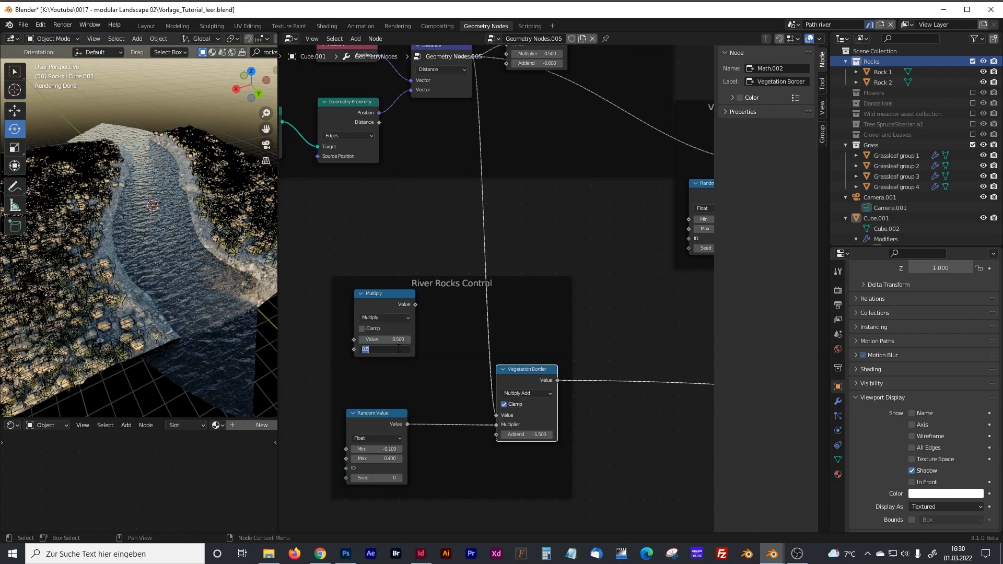
pyautogui.press('Return')
pyautogui.moveTo(401, 294); pyautogui.dragTo(544, 292)
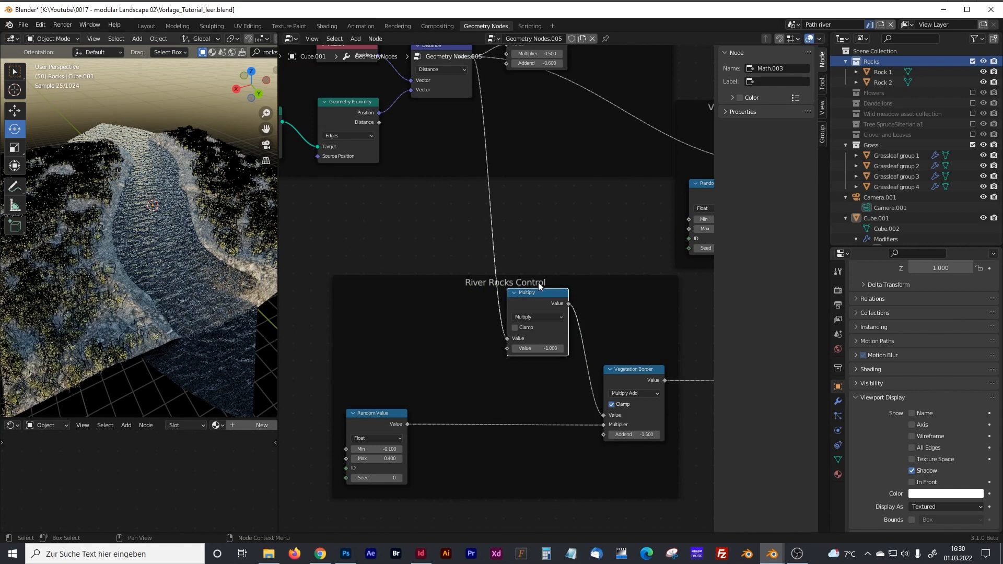
# Step: Relabel the Vegetation Border node in the River Rocks Control frame as "RocksBorder"
pyautogui.click(632, 372)
pyautogui.click(783, 81)
pyautogui.hotkey('shift', 'Home')
pyautogui.write('R')
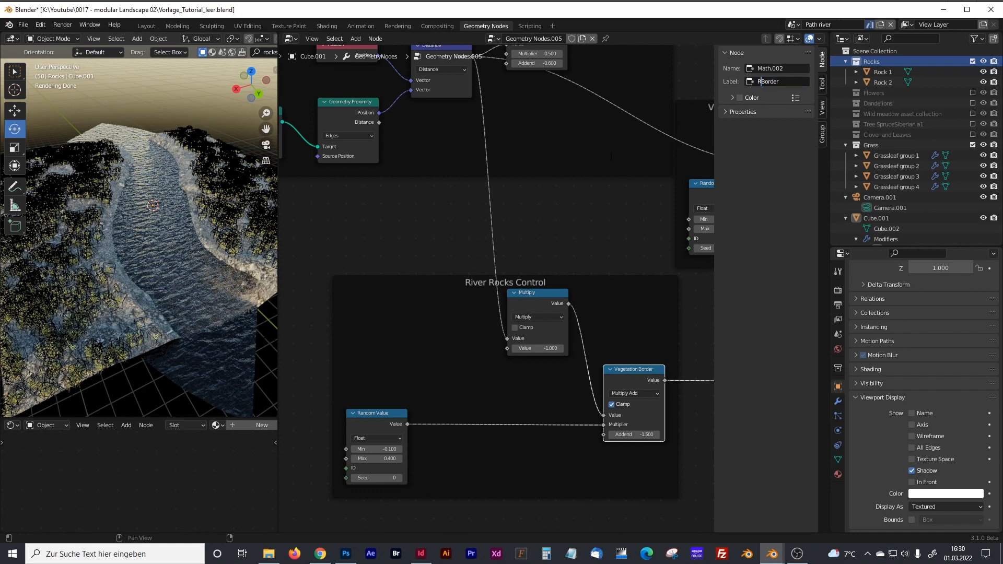
pyautogui.press('Return')
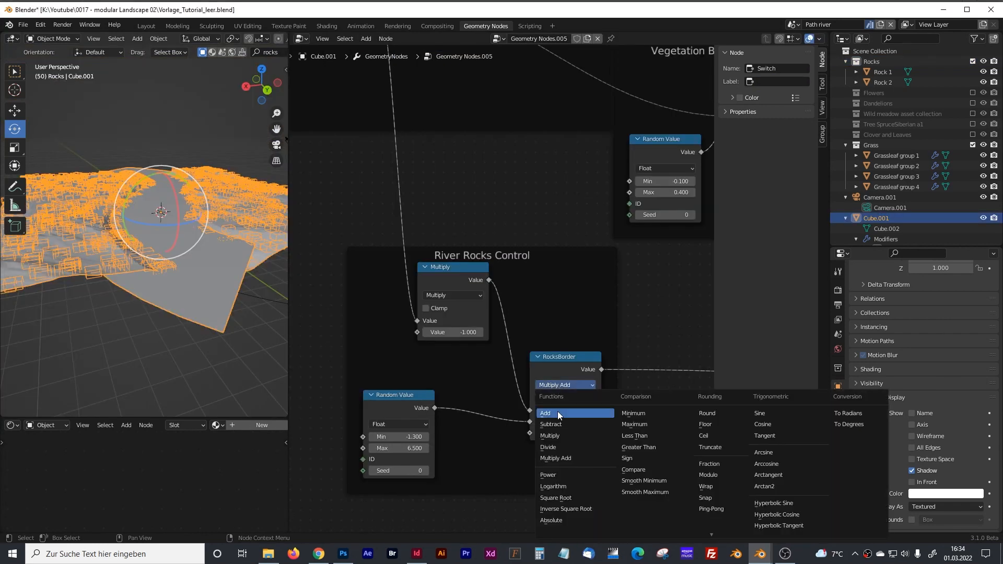
# Step: Set the RocksBorder operation to Add and the Min of the River Rocks Control Random Value to -1.900
pyautogui.click(556, 412)
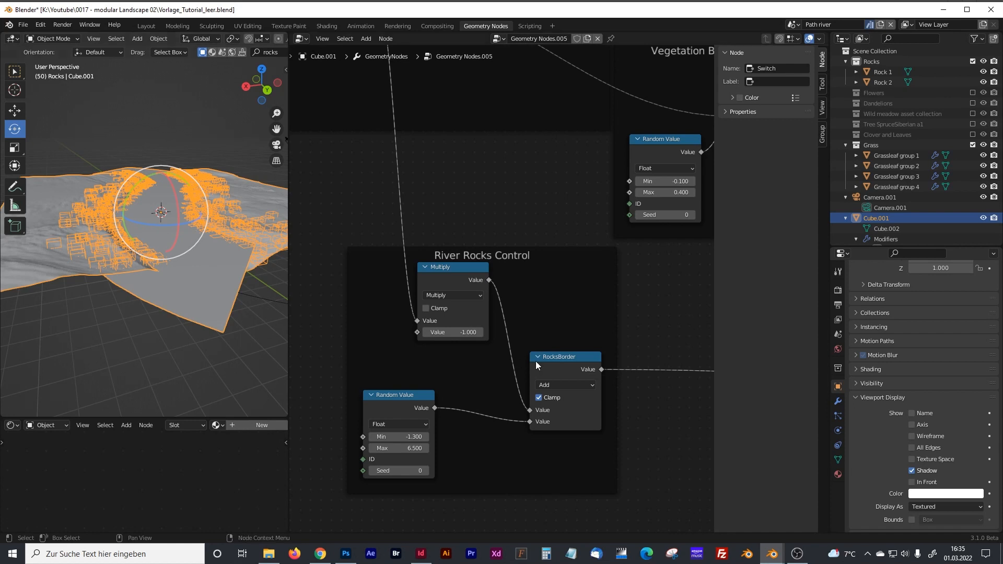
pyautogui.moveTo(456, 389); pyautogui.dragTo(473, 373, button='middle')
pyautogui.moveTo(178, 268)
pyautogui.mouseDown(button='middle')
pyautogui.moveTo(174, 291)
pyautogui.moveTo(169, 250)
pyautogui.moveTo(178, 274)
pyautogui.mouseUp(button='middle')
pyautogui.click(390, 420)
pyautogui.click(389, 420)
pyautogui.click(389, 420)
pyautogui.moveTo(417, 420); pyautogui.dragTo(404, 420)
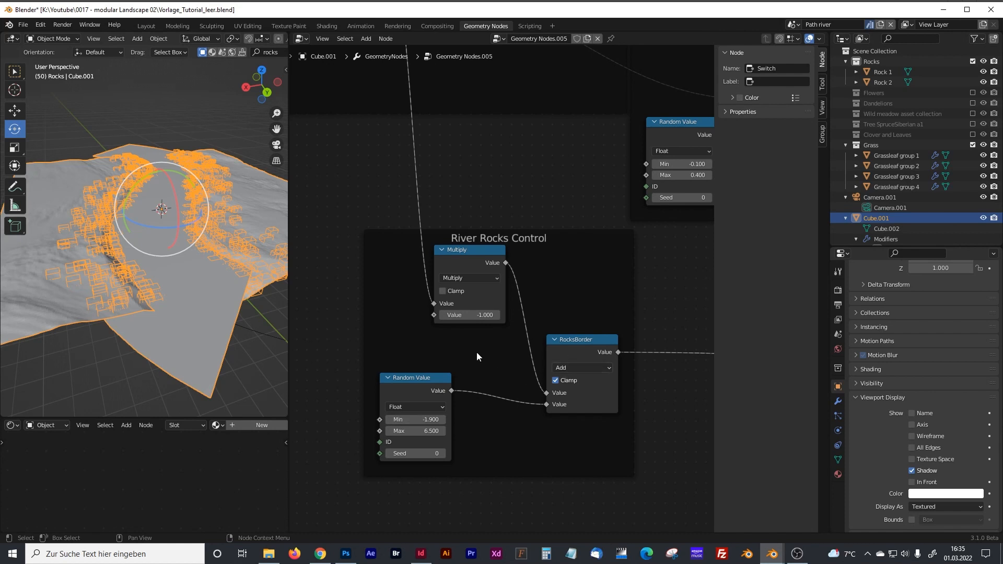
# Step: Set the Max of the River Rocks Control Random Value to 5.400
pyautogui.moveTo(599, 311); pyautogui.dragTo(595, 306, button='middle')
pyautogui.moveTo(425, 421)
pyautogui.mouseDown()
pyautogui.moveTo(405, 421)
pyautogui.moveTo(438, 425)
pyautogui.moveTo(409, 425)
pyautogui.mouseUp()
pyautogui.moveTo(221, 296); pyautogui.dragTo(189, 278, button='middle')
pyautogui.scroll(-6, 483, 219)
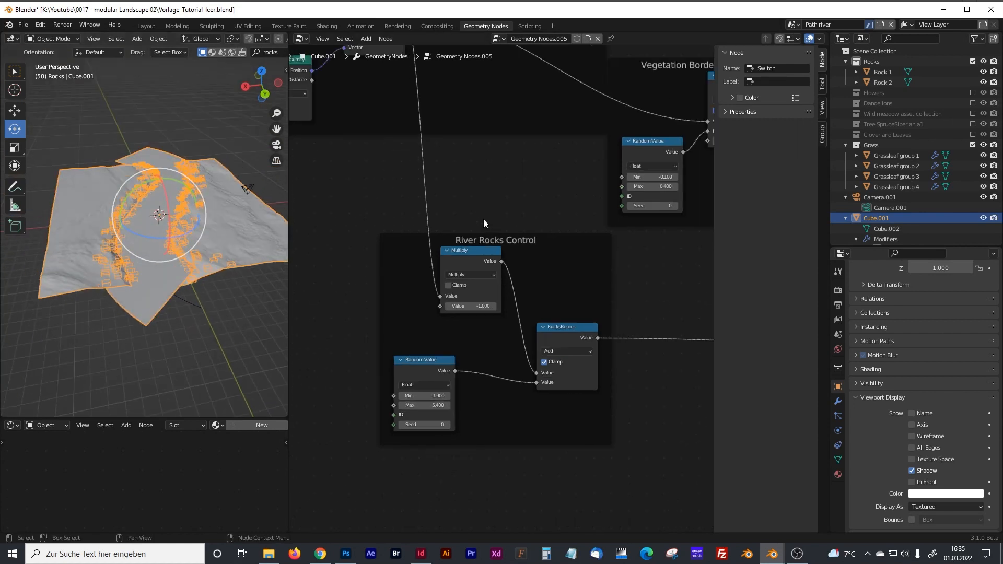
# Step: Add a Random Value node below the rocks' Instance on Points and set its data type to Vector
pyautogui.moveTo(560, 278)
pyautogui.keyDown('shift'); pyautogui.mouseDown(button='middle')
pyautogui.moveTo(330, 253)
pyautogui.moveTo(456, 280)
pyautogui.moveTo(397, 277)
pyautogui.mouseUp(button='middle'); pyautogui.keyUp('shift')
pyautogui.moveTo(679, 308); pyautogui.dragTo(447, 291, button='middle')
pyautogui.moveTo(632, 325)
pyautogui.mouseDown(button='middle')
pyautogui.moveTo(556, 352)
pyautogui.moveTo(528, 300)
pyautogui.mouseUp(button='middle')
pyautogui.scroll(2, 546, 350)
pyautogui.hotkey('shift', 'a')
pyautogui.click(518, 326)
pyautogui.write('rando')
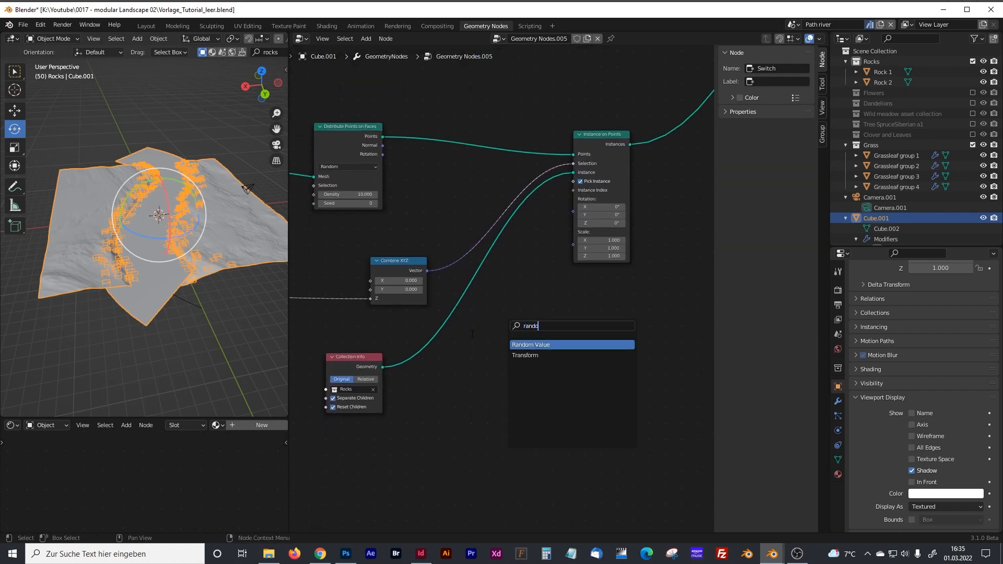
pyautogui.press('Return')
pyautogui.click(513, 352)
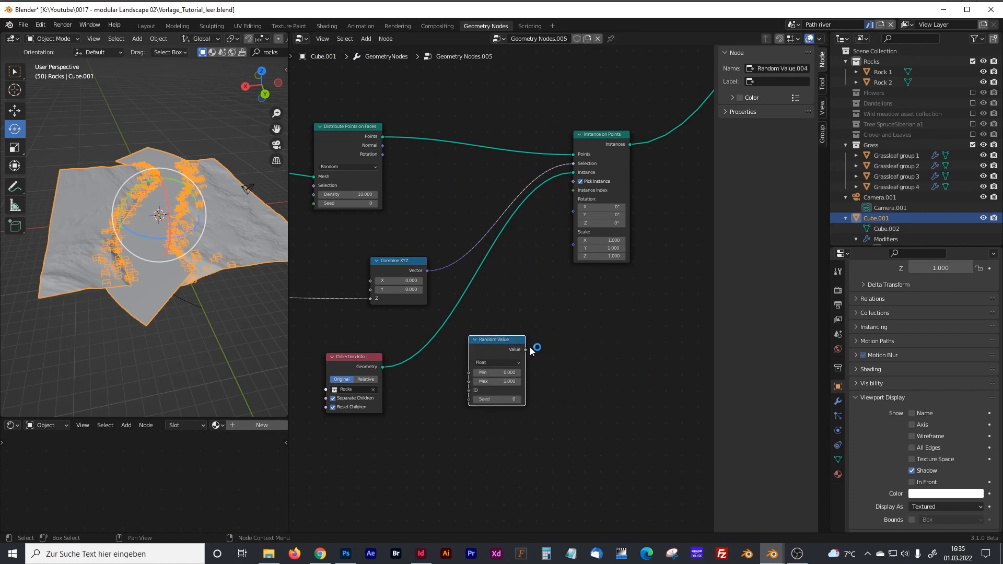
pyautogui.moveTo(526, 348); pyautogui.dragTo(571, 214)
pyautogui.click(500, 362)
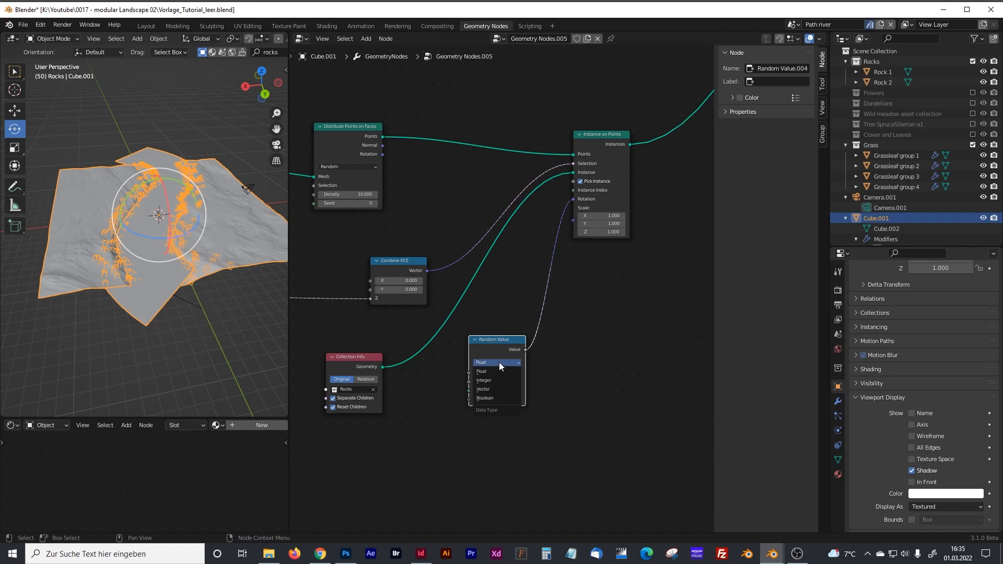
pyautogui.click(494, 388)
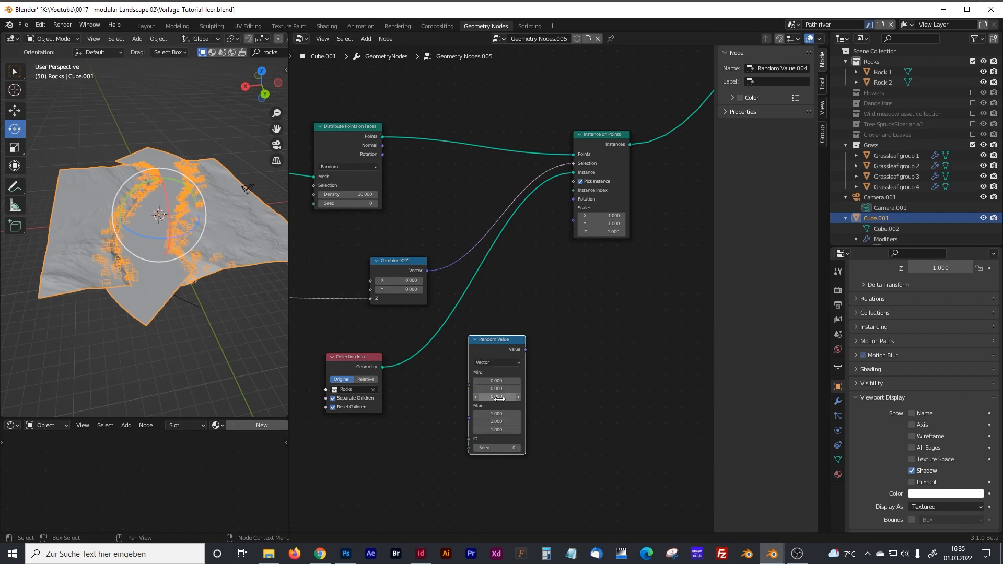
# Step: Connect the vector Random Value to the Rotation of Instance on Points and set its Max Z to 30.900
pyautogui.moveTo(499, 431); pyautogui.dragTo(556, 430)
pyautogui.scroll(2, 149, 236)
pyautogui.scroll(1, 149, 235)
pyautogui.moveTo(526, 349); pyautogui.dragTo(569, 204)
pyautogui.moveTo(517, 430); pyautogui.dragTo(533, 429)
pyautogui.moveTo(495, 338); pyautogui.dragTo(441, 386)
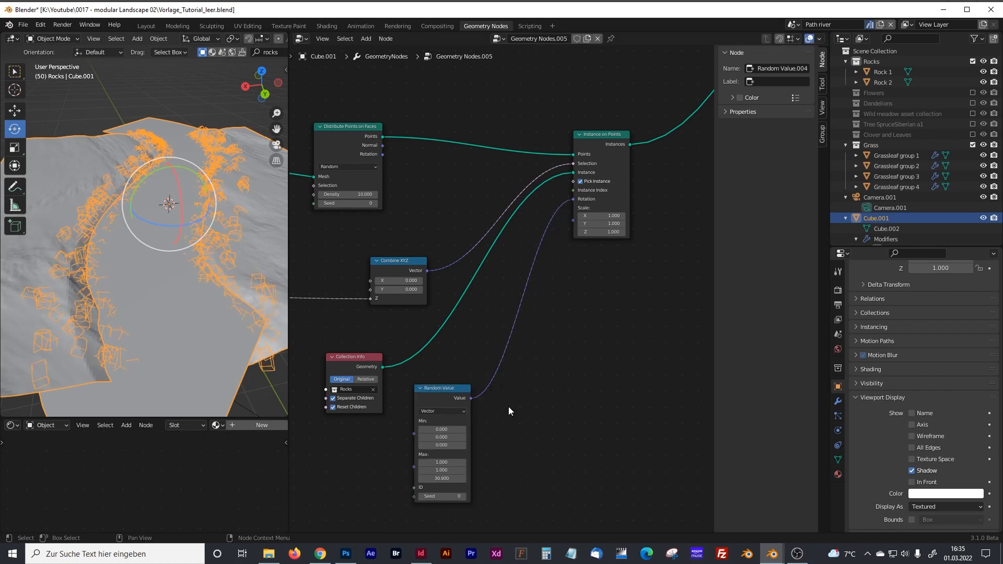
# Step: Duplicate the Random Value as a Float node with Min 1.600 and Max 0.800, connected to the Scale of Instance on Points
pyautogui.click(453, 390)
pyautogui.hotkey('shift', 'd')
pyautogui.click(570, 361)
pyautogui.click(554, 371)
pyautogui.click(552, 382)
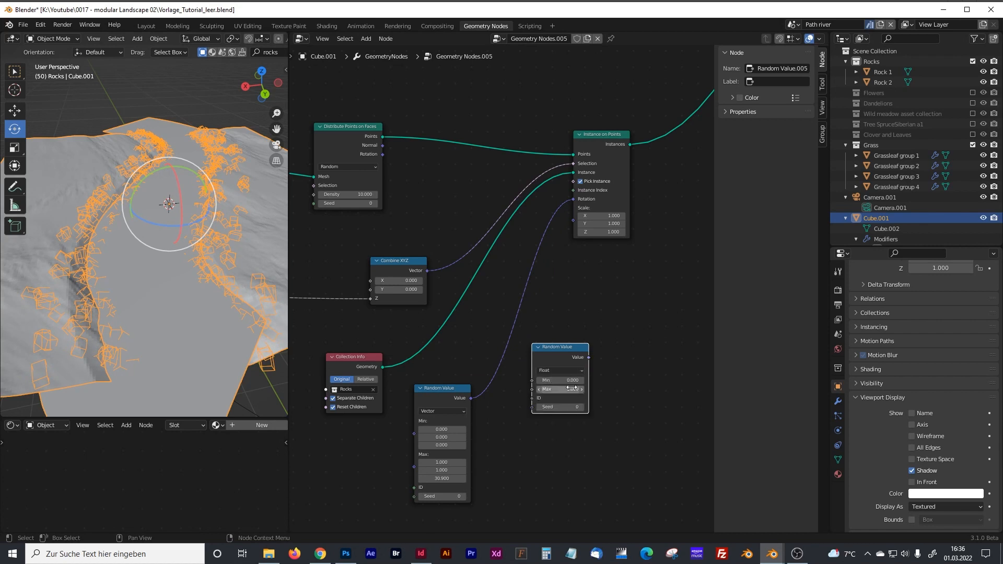
pyautogui.moveTo(588, 358); pyautogui.dragTo(564, 225)
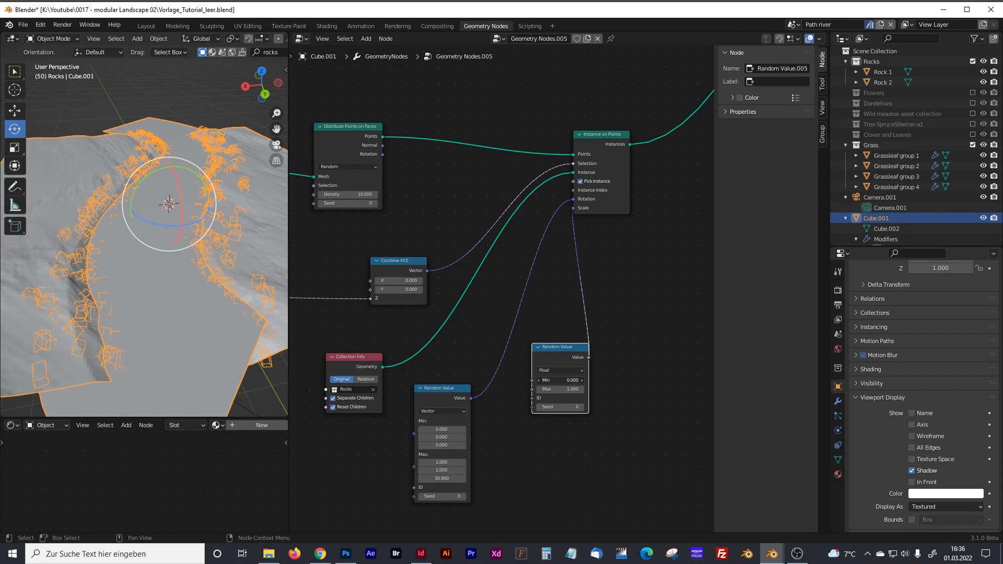
pyautogui.moveTo(557, 381); pyautogui.dragTo(575, 389)
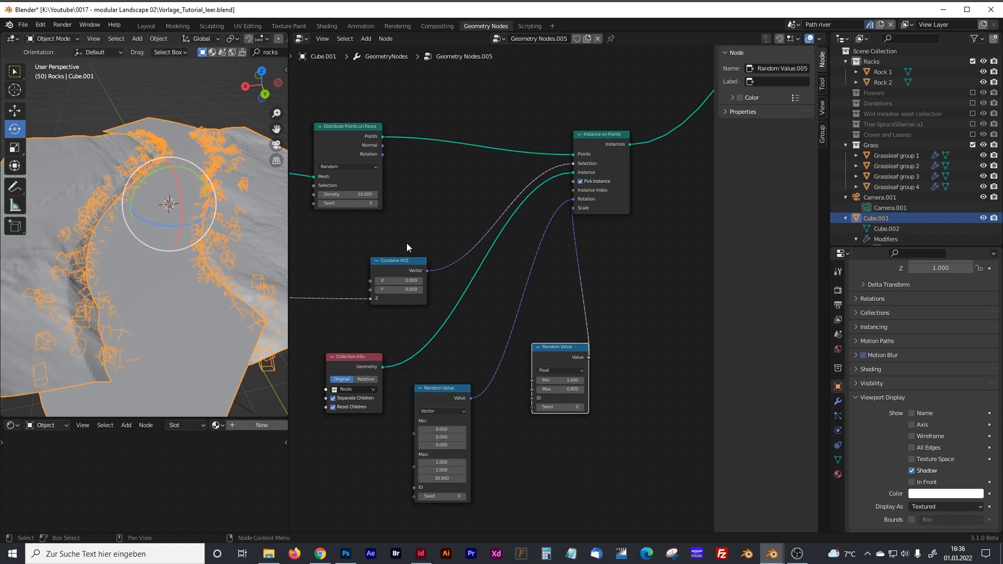
# Step: Frame all the rock scattering nodes together and label the frame "River Rocks"
pyautogui.scroll(-5, 411, 250)
pyautogui.scroll(-2, 554, 392)
pyautogui.moveTo(585, 404); pyautogui.dragTo(453, 230)
pyautogui.hotkey('ctrl', 'j')
pyautogui.click(770, 82)
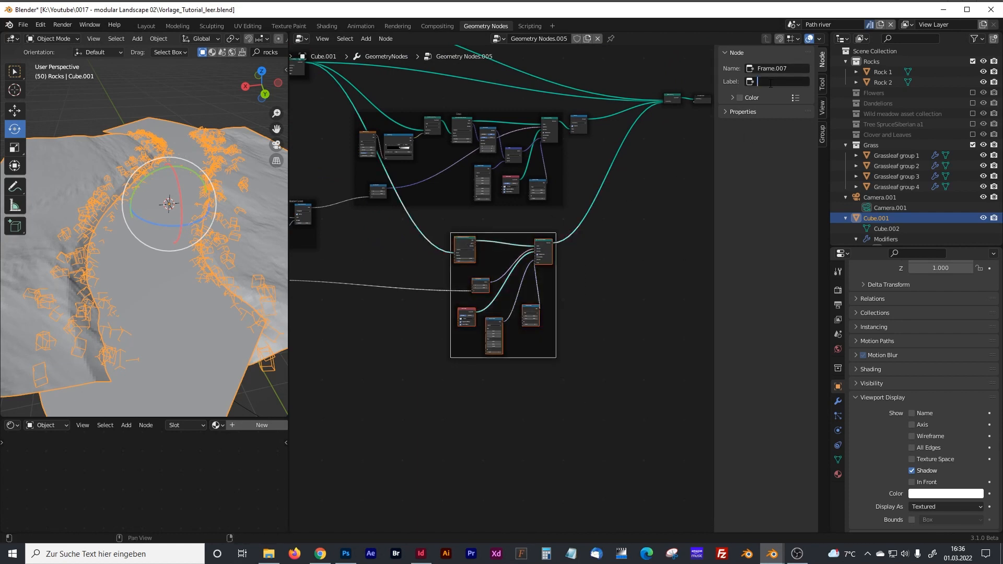
pyautogui.write('River Rocks')
pyautogui.press('Return')
pyautogui.moveTo(523, 240); pyautogui.dragTo(512, 233)
# Step: Widen the 3D viewport, view the river from close by and change the viewport shading to Rendered
pyautogui.moveTo(289, 190); pyautogui.dragTo(434, 194)
pyautogui.moveTo(291, 196); pyautogui.dragTo(303, 177, button='middle')
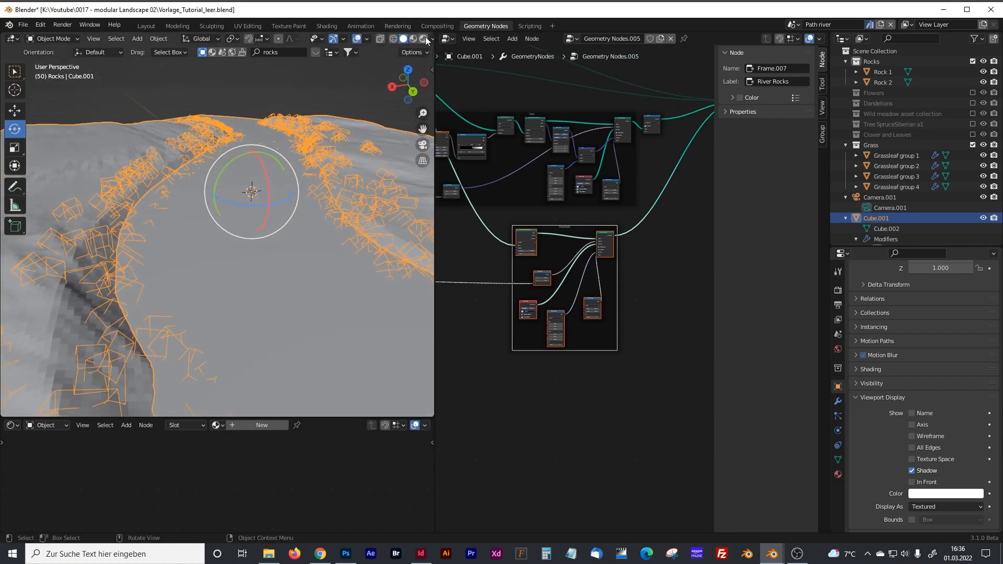
pyautogui.click(423, 39)
pyautogui.click(230, 94)
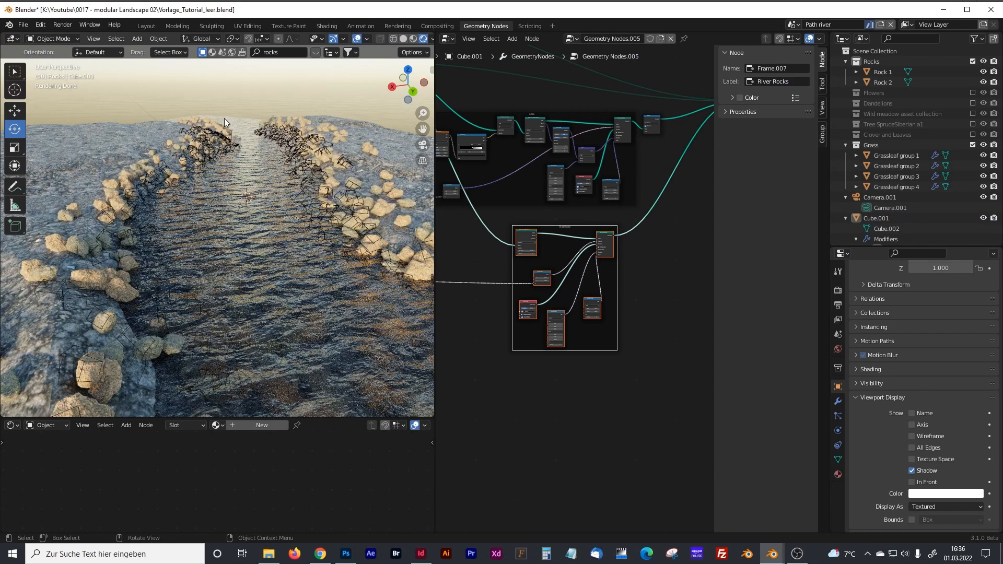
# Step: Turn off the Switch option on the Switch node after the Grass frame so the grass is output again
pyautogui.scroll(5, 650, 159)
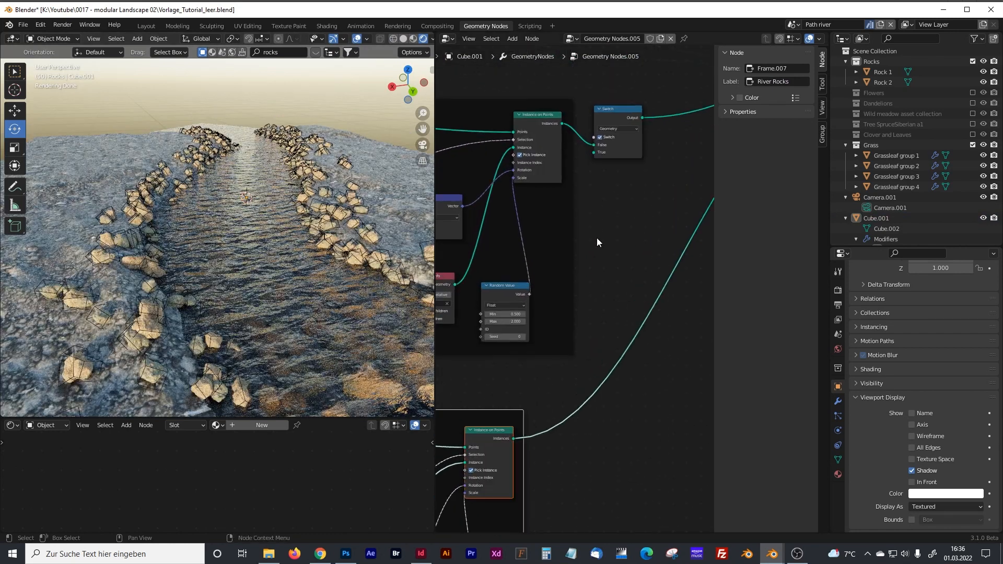
pyautogui.moveTo(618, 190); pyautogui.dragTo(594, 271, button='middle')
pyautogui.scroll(3, 590, 271)
pyautogui.click(572, 203)
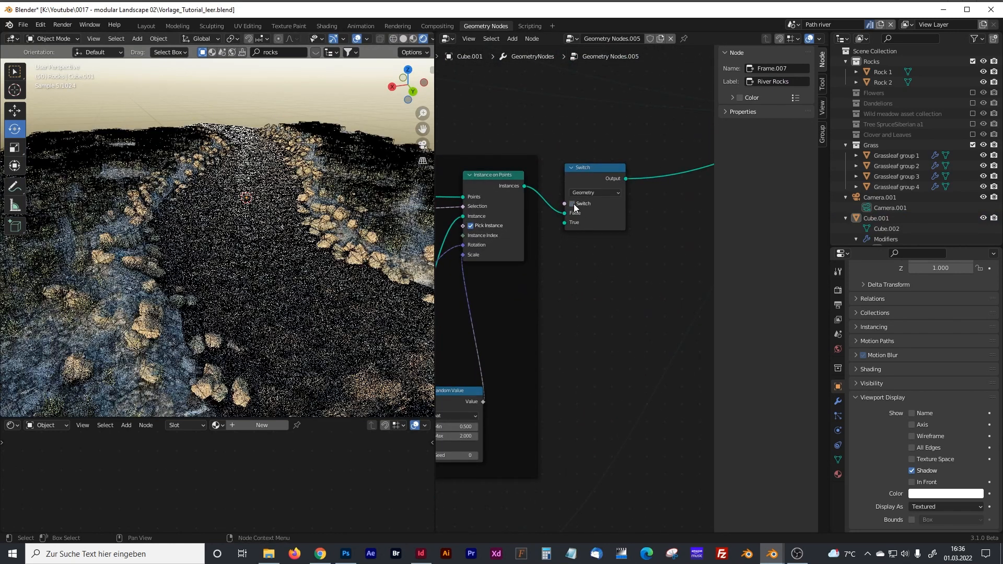
# Step: Examine the grass and rocks along the river from several angles and review the Grass and River Rocks node frames
pyautogui.scroll(-4, 250, 204)
pyautogui.moveTo(250, 204); pyautogui.dragTo(281, 224, button='middle')
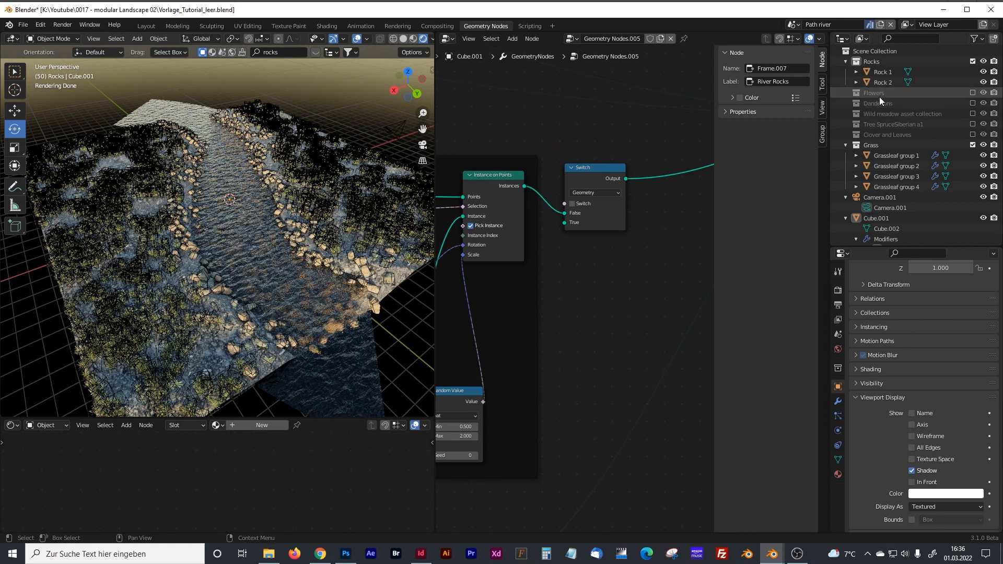
pyautogui.scroll(-1, 554, 319)
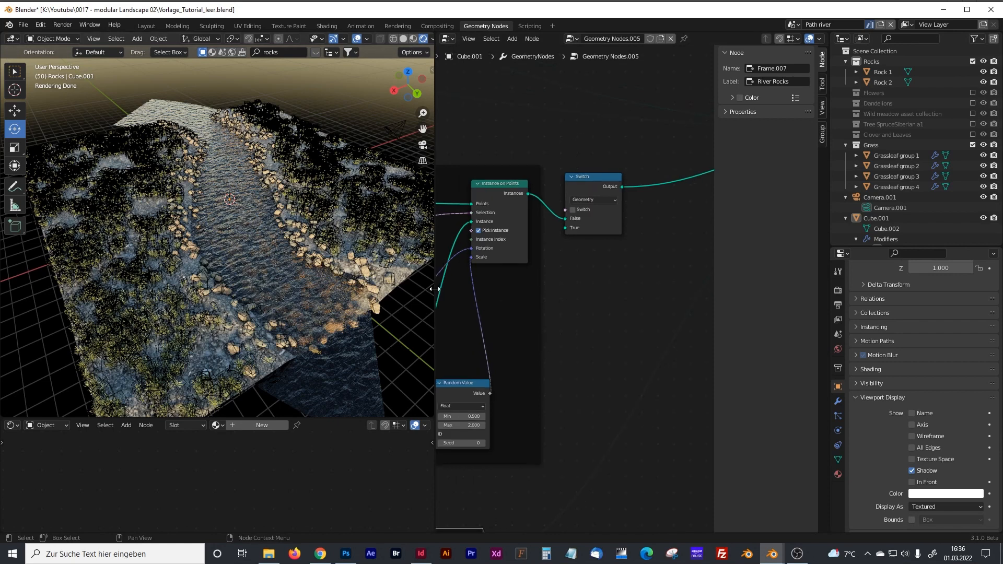
pyautogui.moveTo(433, 287); pyautogui.dragTo(197, 286)
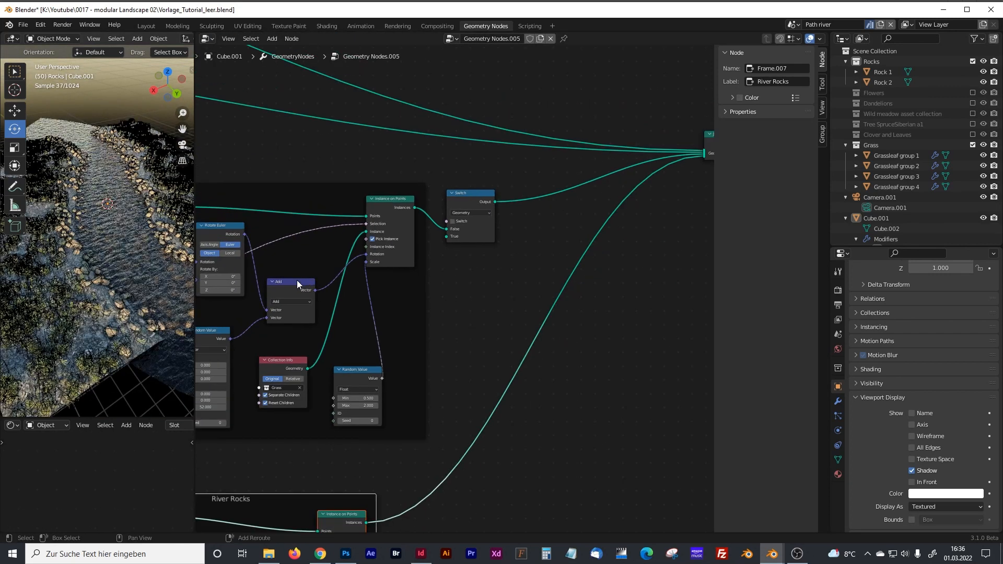
pyautogui.moveTo(296, 280); pyautogui.dragTo(541, 245, button='middle')
pyautogui.scroll(-2, 585, 215)
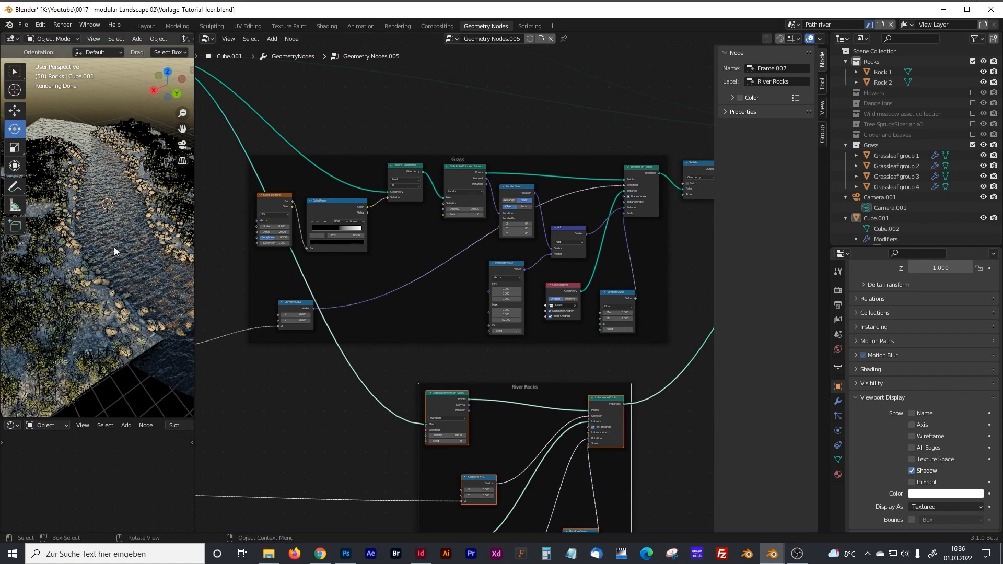
pyautogui.moveTo(101, 256); pyautogui.dragTo(85, 148, button='middle')
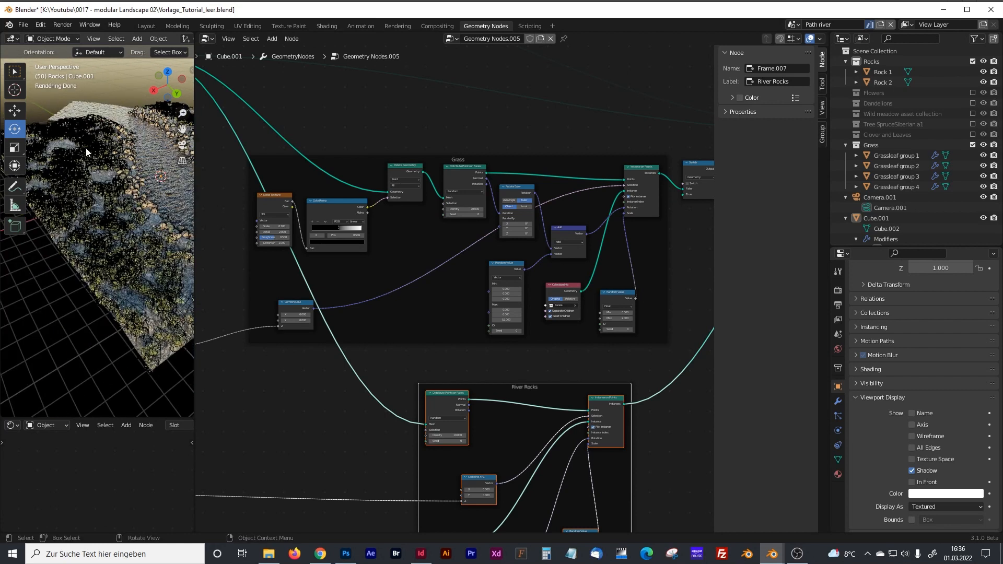
pyautogui.moveTo(439, 362); pyautogui.dragTo(353, 219, button='middle')
pyautogui.scroll(1, 449, 252)
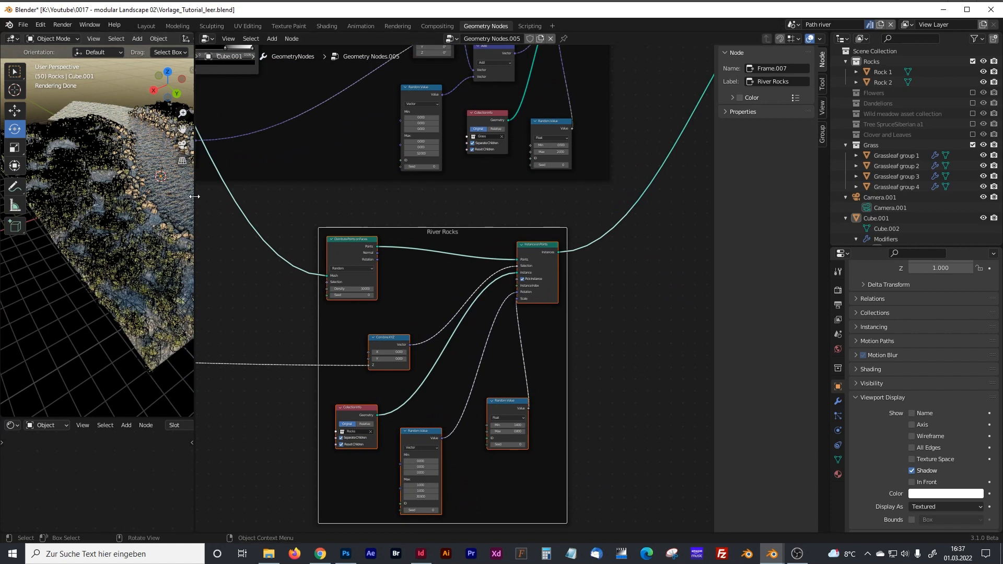
pyautogui.moveTo(195, 196); pyautogui.dragTo(395, 197)
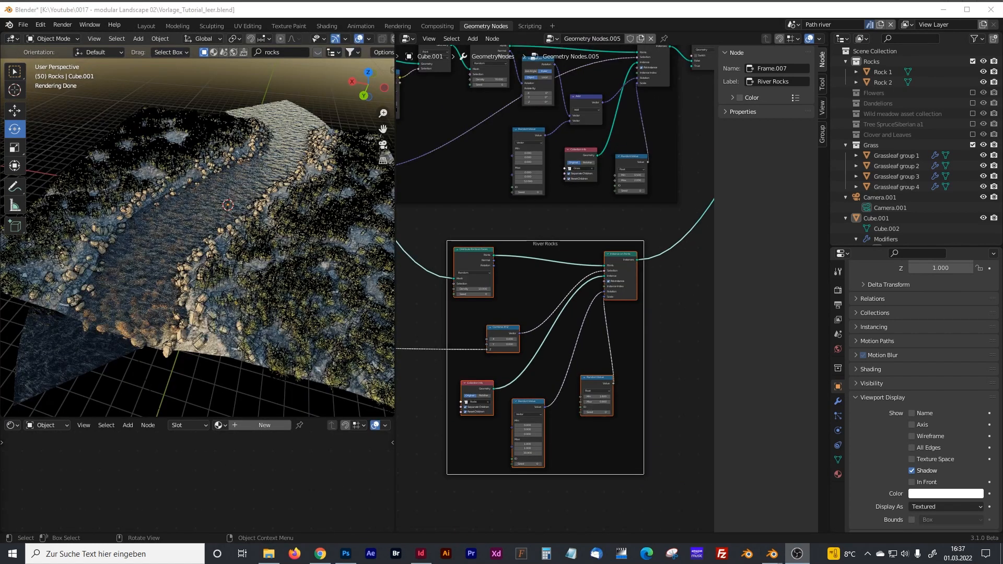
pyautogui.moveTo(239, 249)
pyautogui.mouseDown(button='middle')
pyautogui.moveTo(304, 236)
pyautogui.moveTo(199, 243)
pyautogui.moveTo(227, 242)
pyautogui.moveTo(236, 261)
pyautogui.moveTo(243, 231)
pyautogui.mouseUp(button='middle')
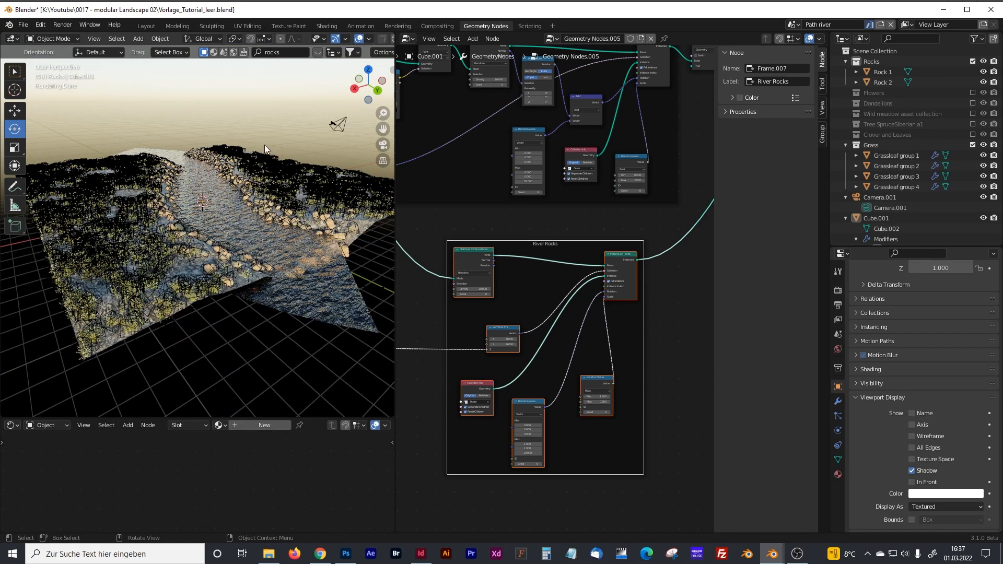
pyautogui.moveTo(249, 156); pyautogui.dragTo(272, 232, button='middle')
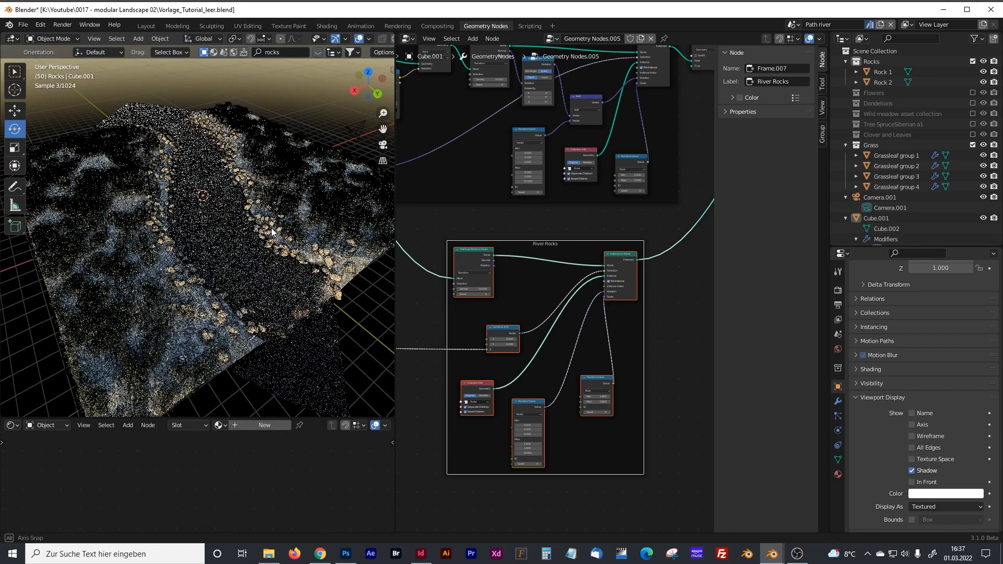